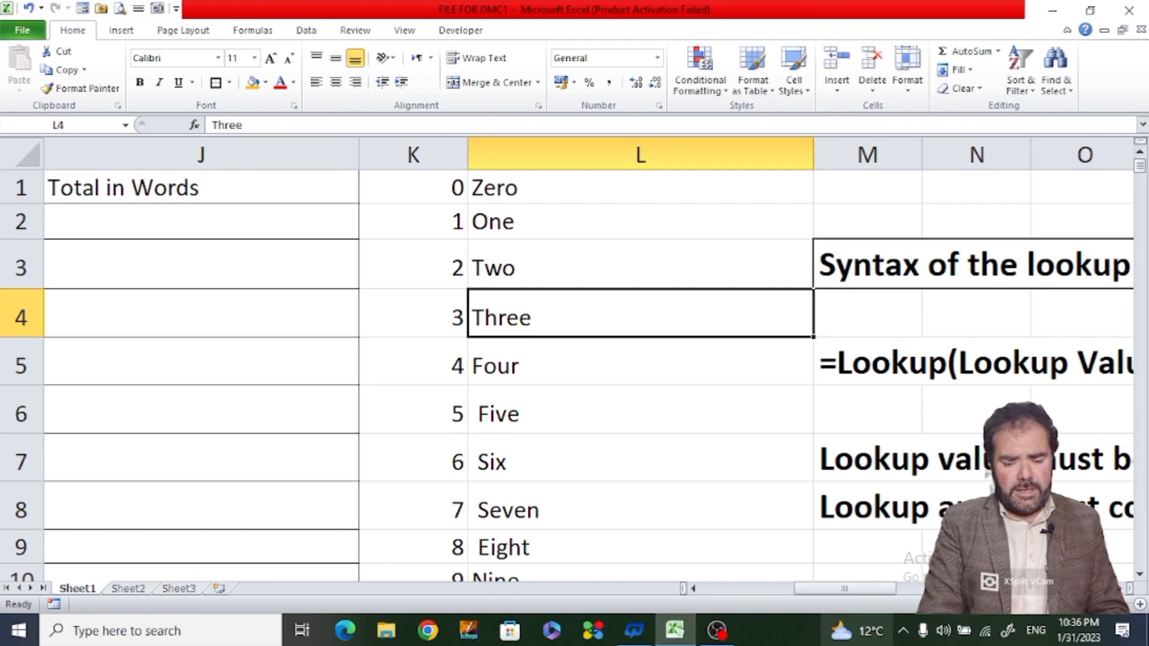
# Change the heading in cell M3 to "Syntax of the vlookup function".
pyautogui.moveTo(828, 590); pyautogui.dragTo(838, 591)
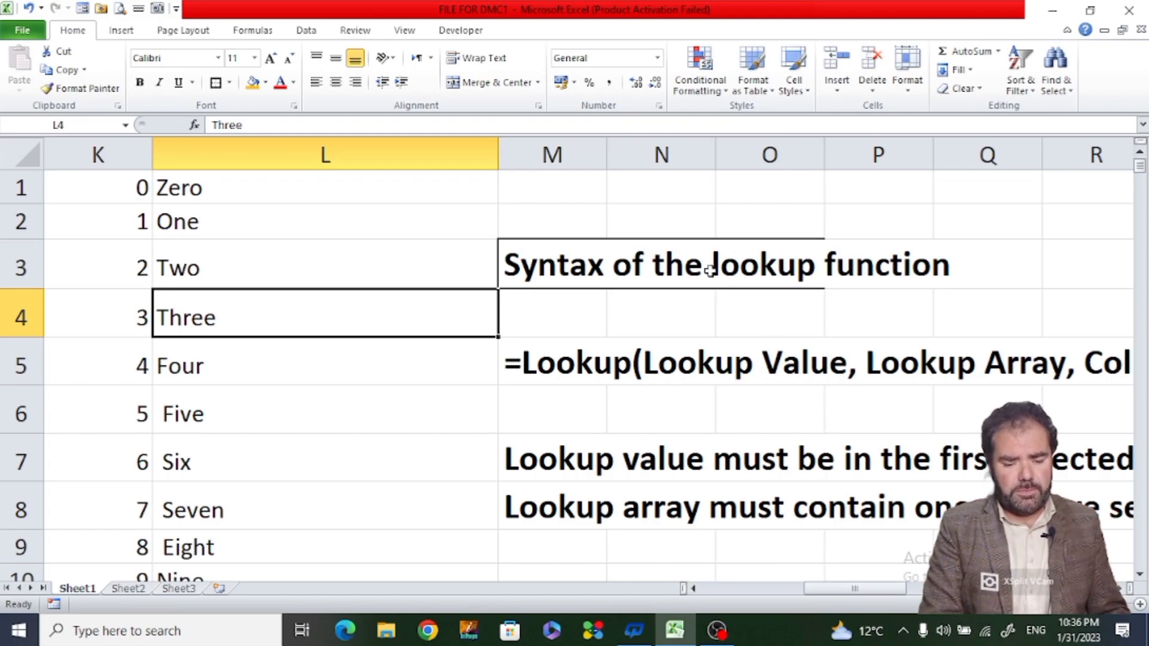
pyautogui.click(522, 270)
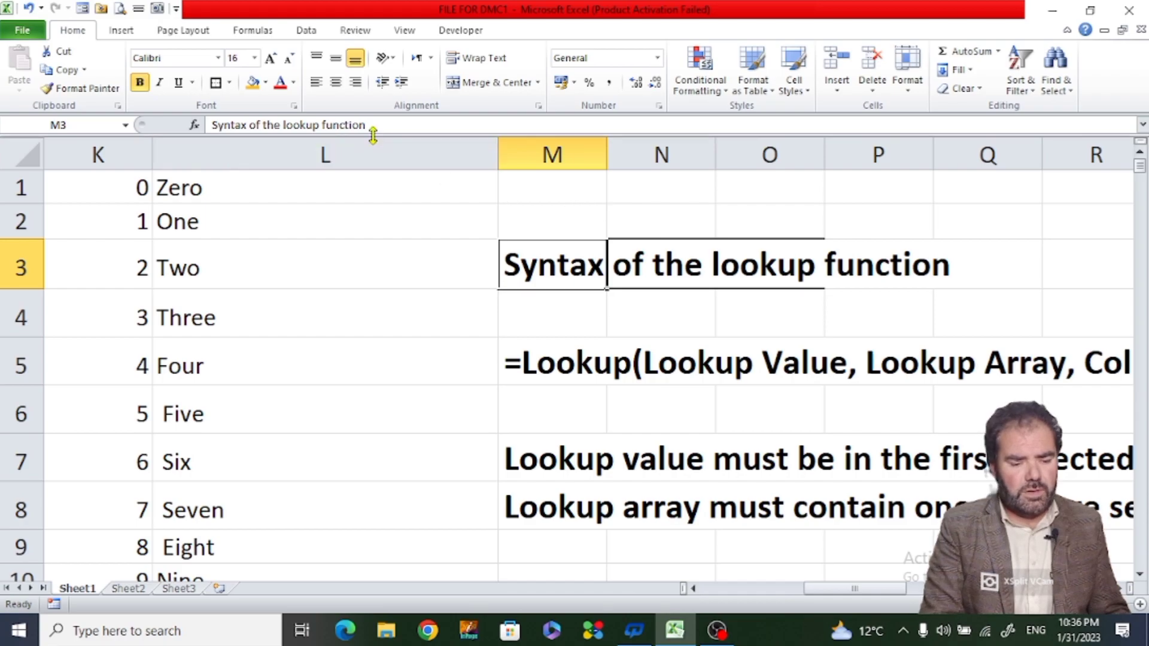
pyautogui.click(285, 127)
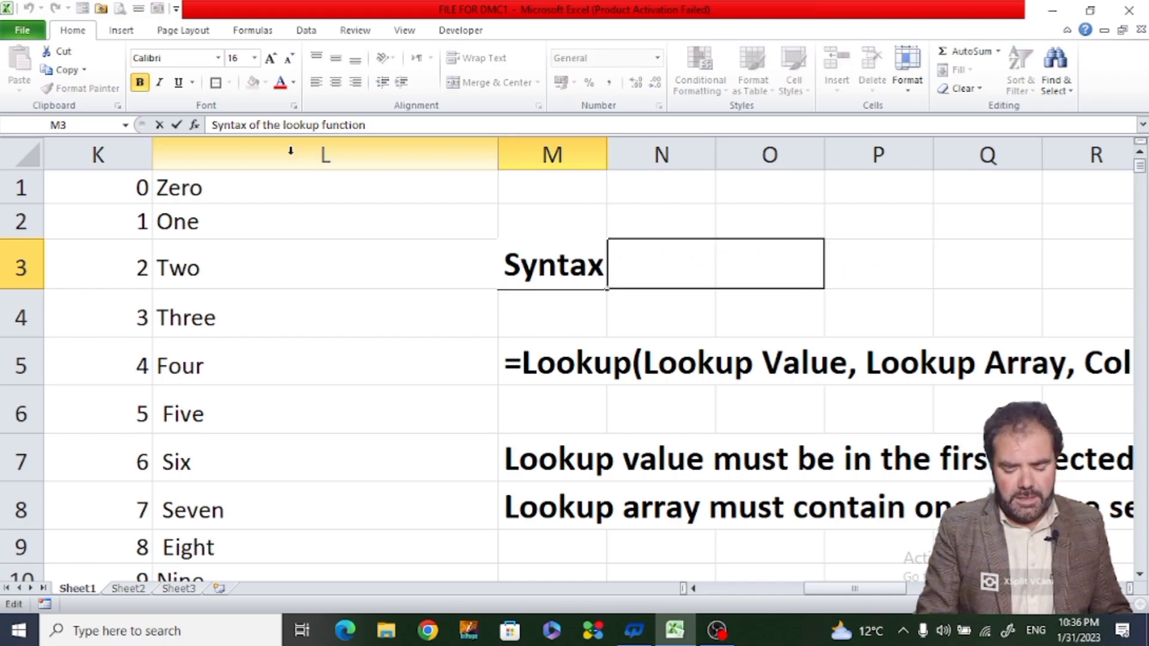
pyautogui.press('Left')
pyautogui.write('v')
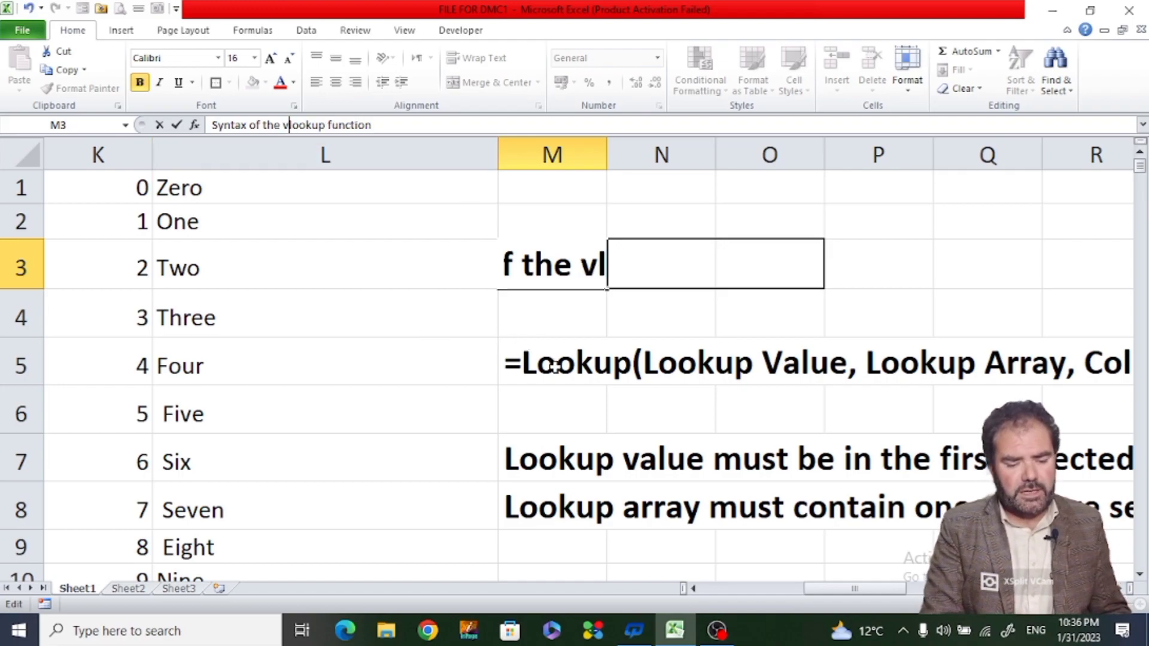
# Change the syntax text in cell M5 to "=vLookup(Lookup Value, Lookup Array, Column No)", keeping it as plain text.
pyautogui.click(555, 364)
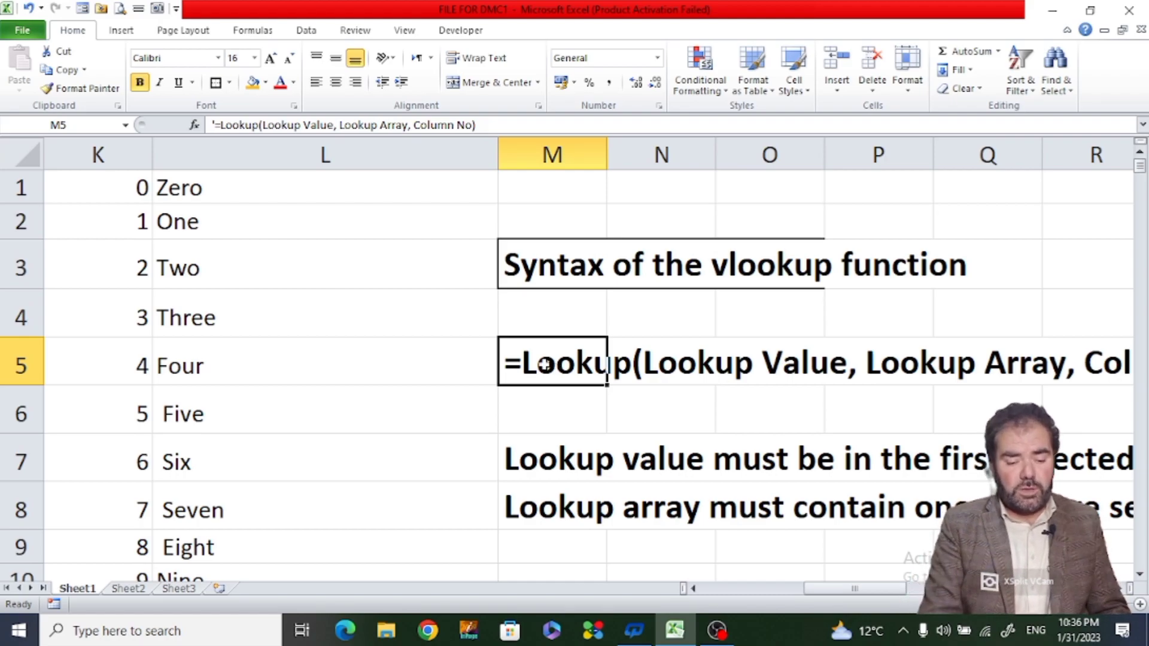
pyautogui.doubleClick(525, 366)
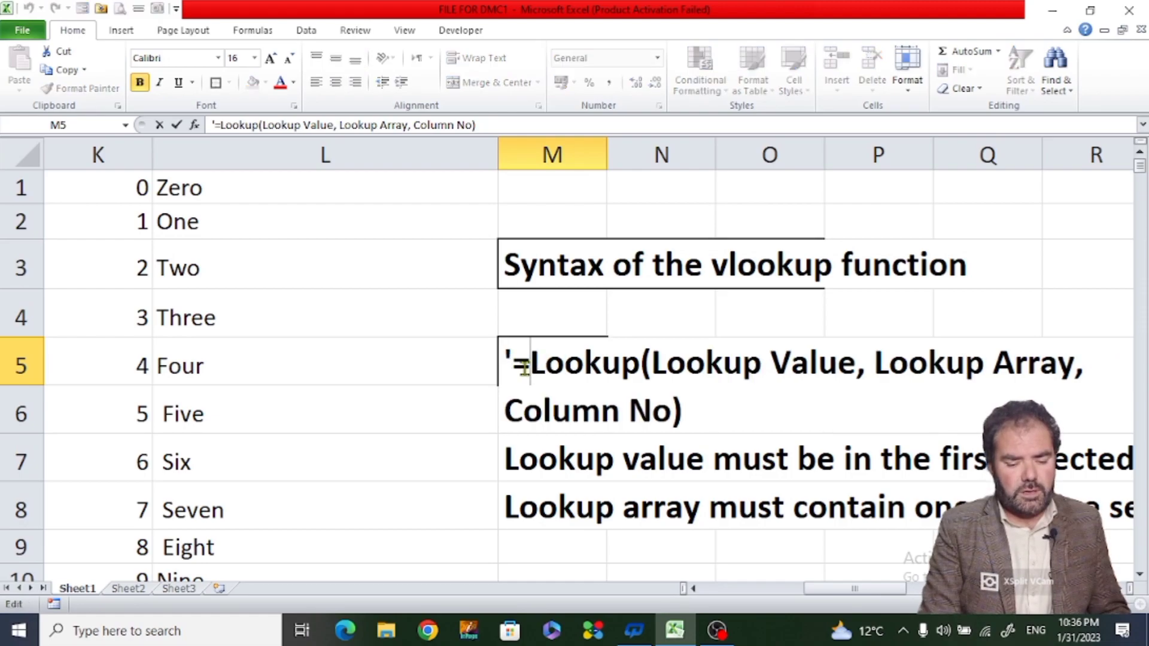
pyautogui.write('v')
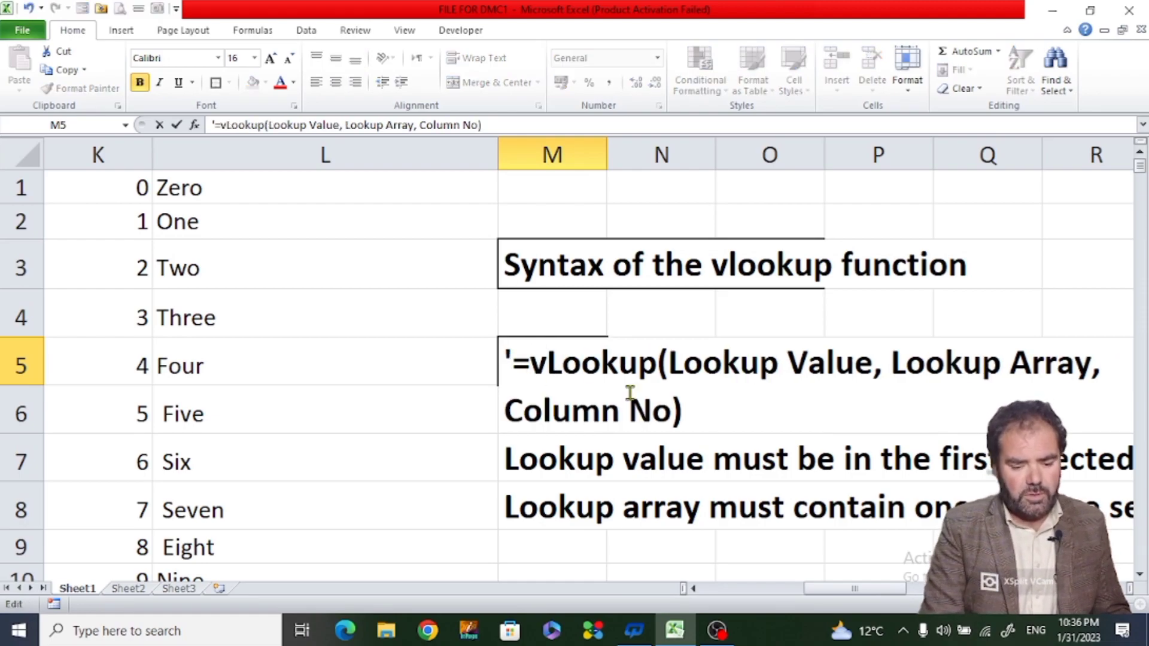
pyautogui.click(697, 401)
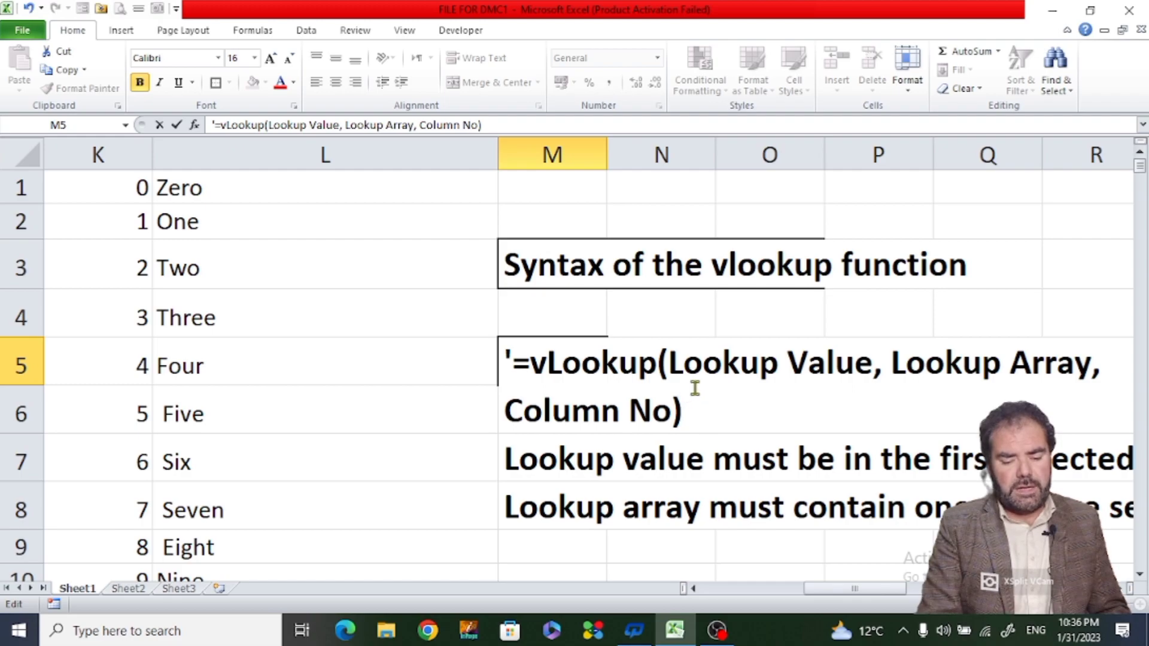
pyautogui.click(626, 377)
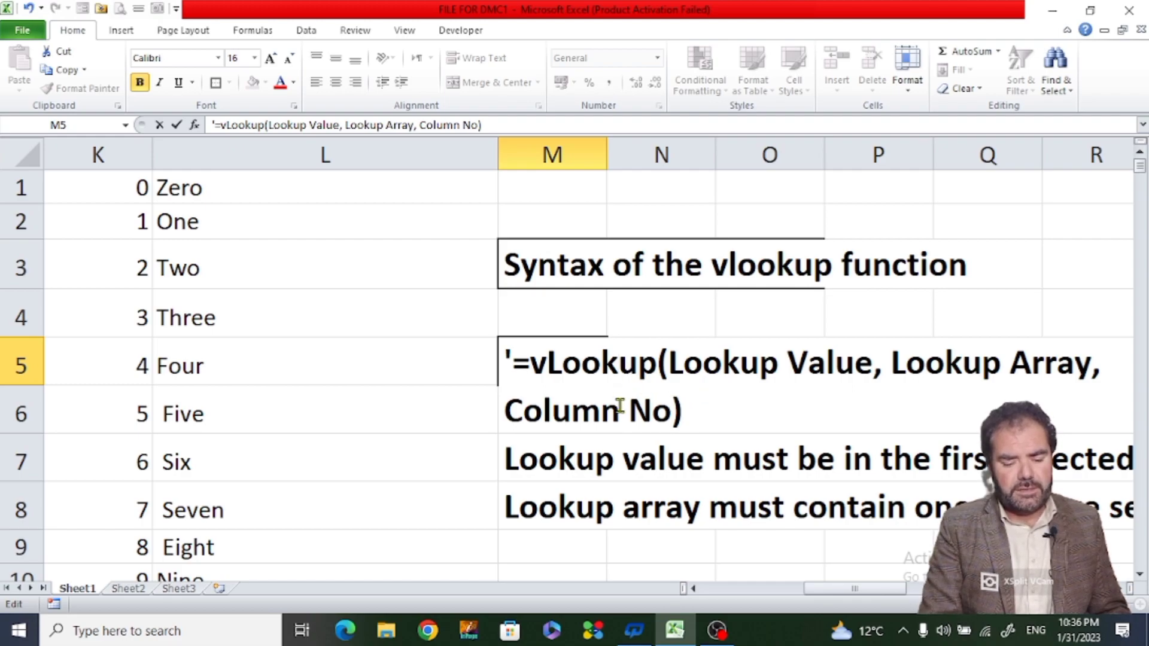
pyautogui.click(618, 460)
pyautogui.doubleClick(618, 459)
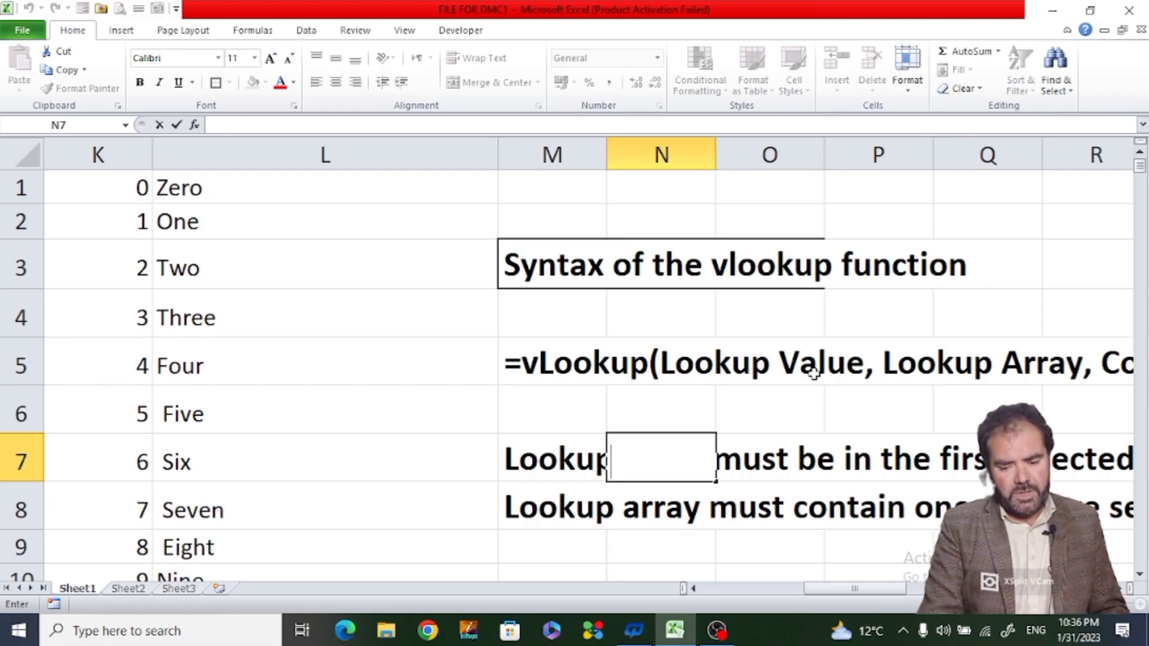
pyautogui.moveTo(856, 593)
pyautogui.mouseDown()
pyautogui.moveTo(884, 585)
pyautogui.moveTo(837, 596)
pyautogui.moveTo(862, 593)
pyautogui.moveTo(852, 594)
pyautogui.mouseUp()
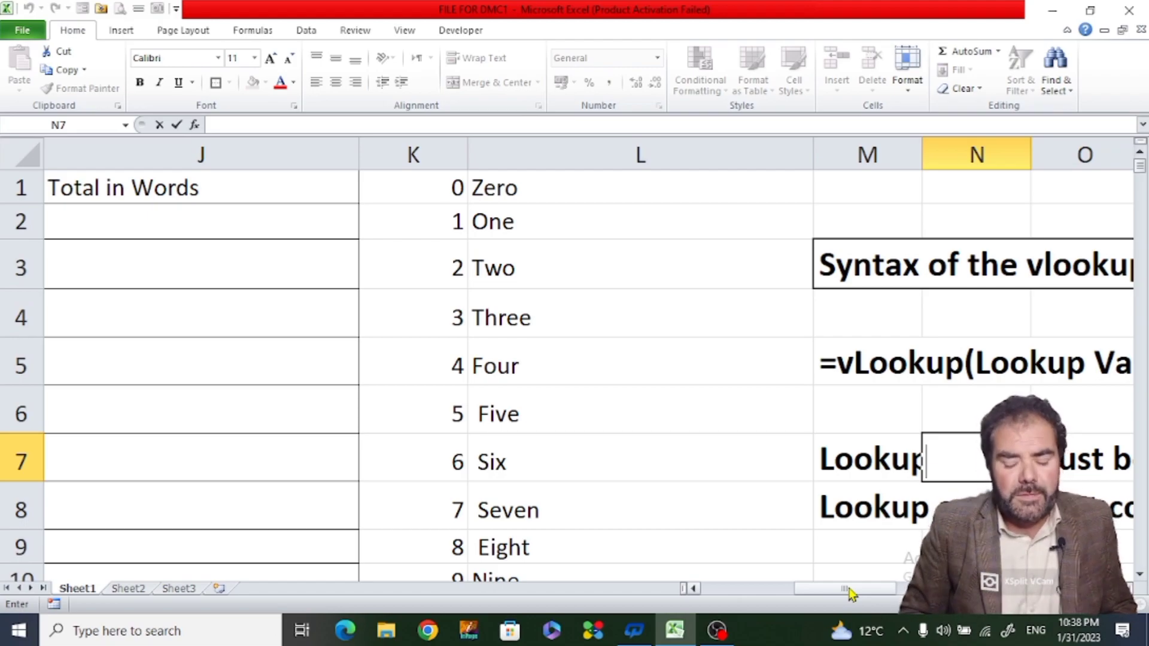
pyautogui.click(824, 415)
pyautogui.moveTo(867, 593); pyautogui.dragTo(877, 595)
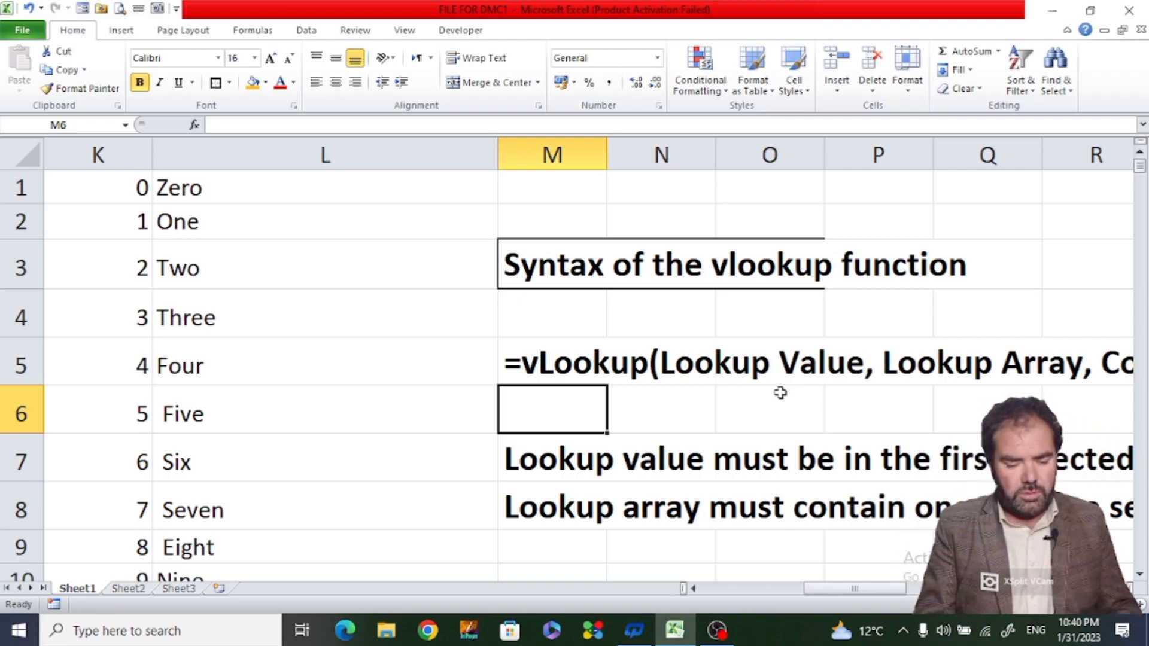
# Review the marks table's column headings in row 1, from S.No through Total in Words.
pyautogui.press('Left')
pyautogui.press('Left')
pyautogui.press('Left')
pyautogui.press('Left')
pyautogui.press('Left')
pyautogui.press('Left')
pyautogui.press('Left')
pyautogui.press('Left')
pyautogui.press('Left')
pyautogui.press('Left')
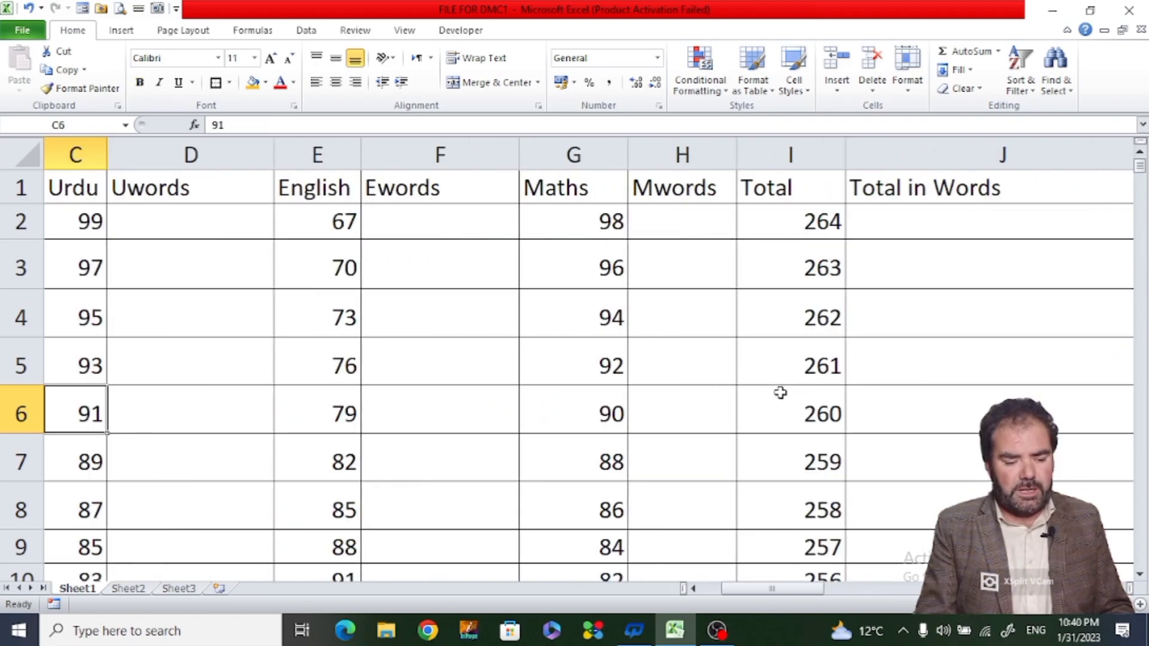
pyautogui.press('Left')
pyautogui.press('Left')
pyautogui.press('Up')
pyautogui.press('Up')
pyautogui.press('Up')
pyautogui.press('Up')
pyautogui.press('Up')
pyautogui.press('Right')
pyautogui.press('Right')
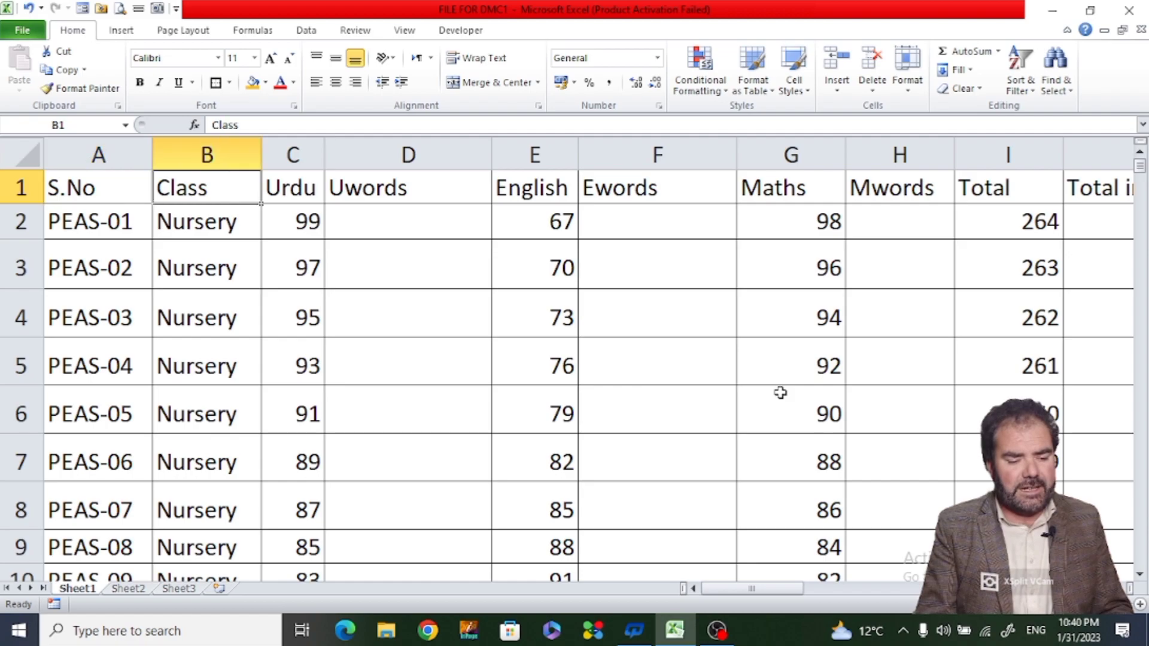
pyautogui.press('Left')
pyautogui.press('Left')
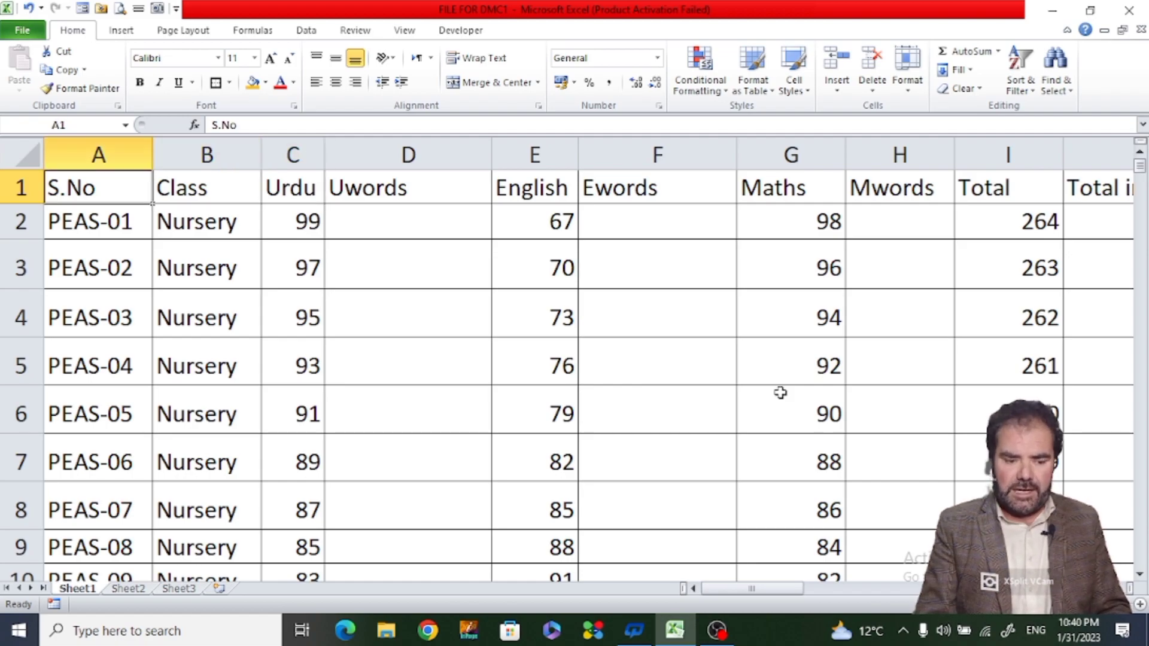
pyautogui.press('Right')
pyautogui.press('Right')
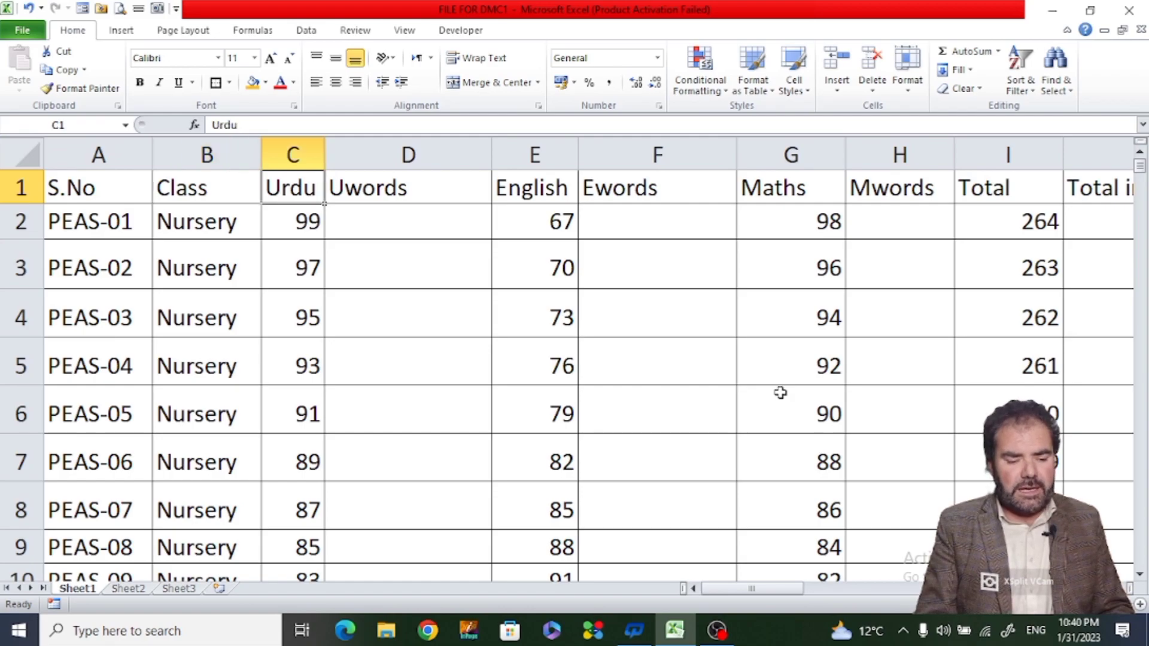
pyautogui.press('Right')
pyautogui.press('Right')
pyautogui.press('Right')
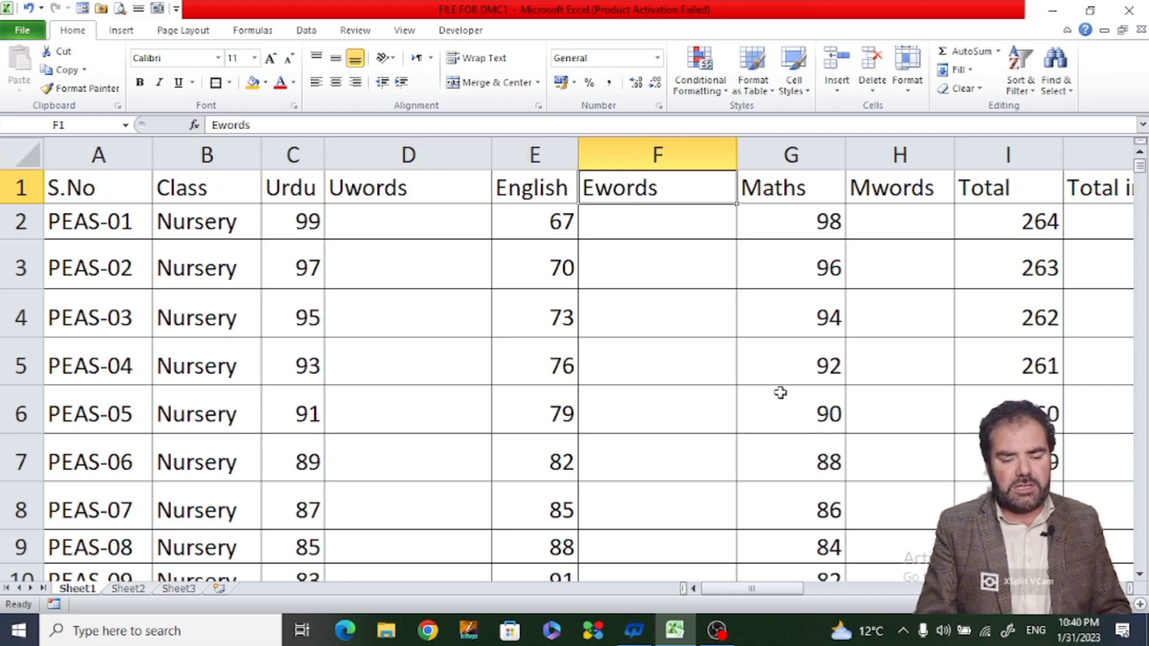
pyautogui.press('Right')
pyautogui.press('Right')
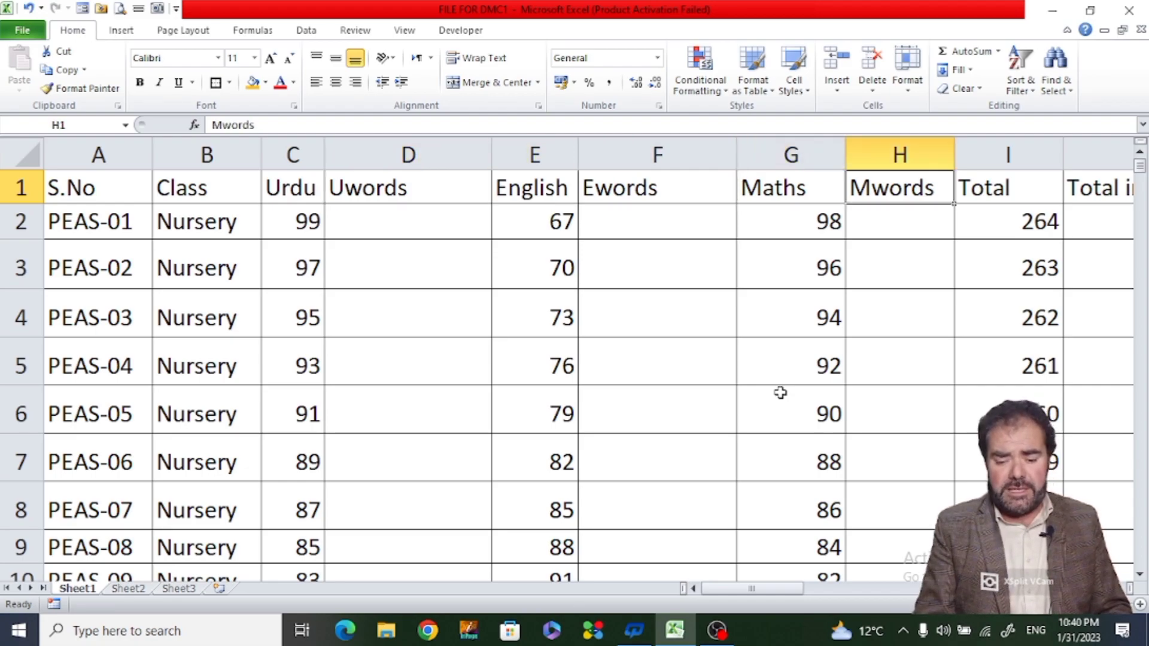
pyautogui.press('Right')
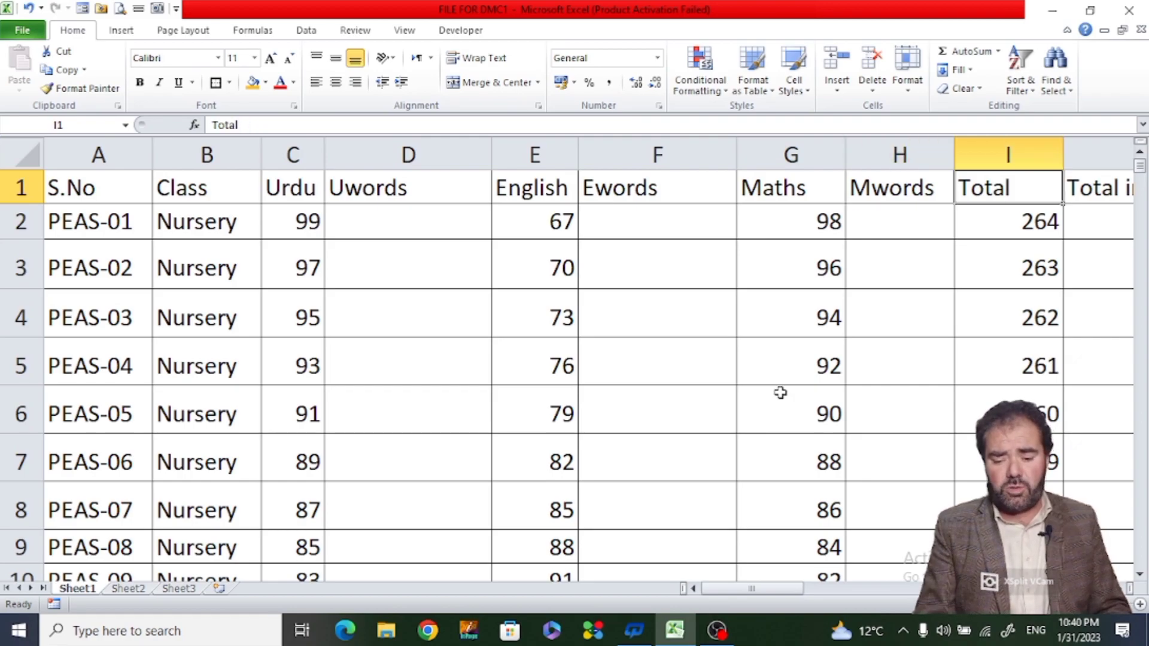
pyautogui.press('Right')
# Examine the lookup list in columns K and L that pairs each number with its word.
pyautogui.press('Right')
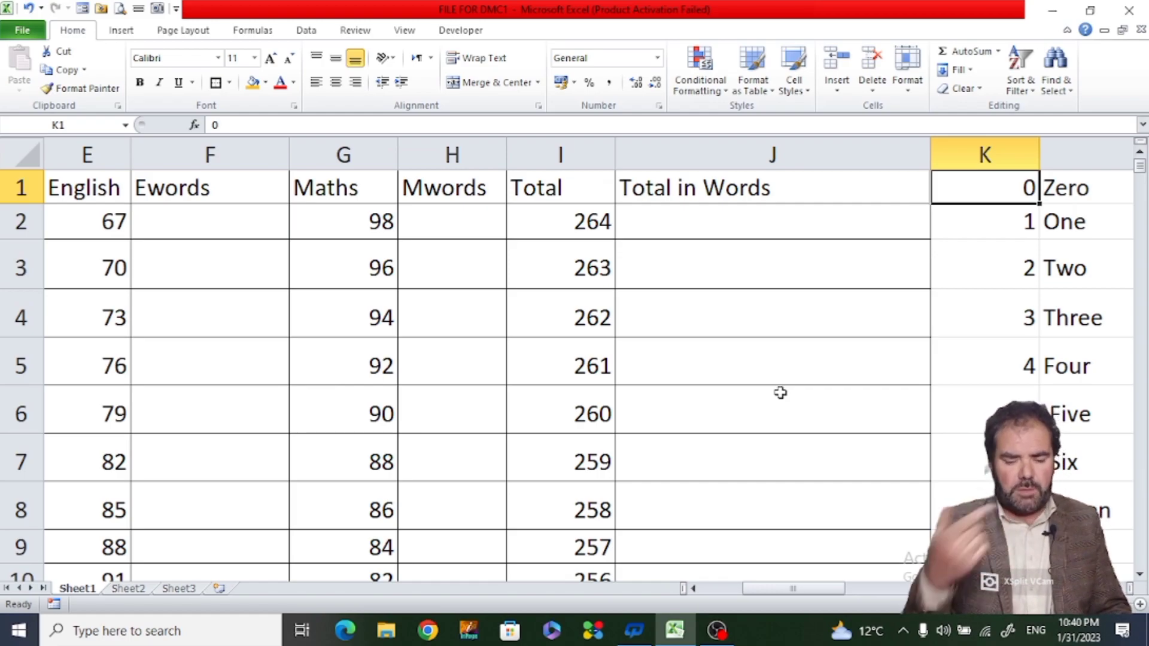
pyautogui.press('Right')
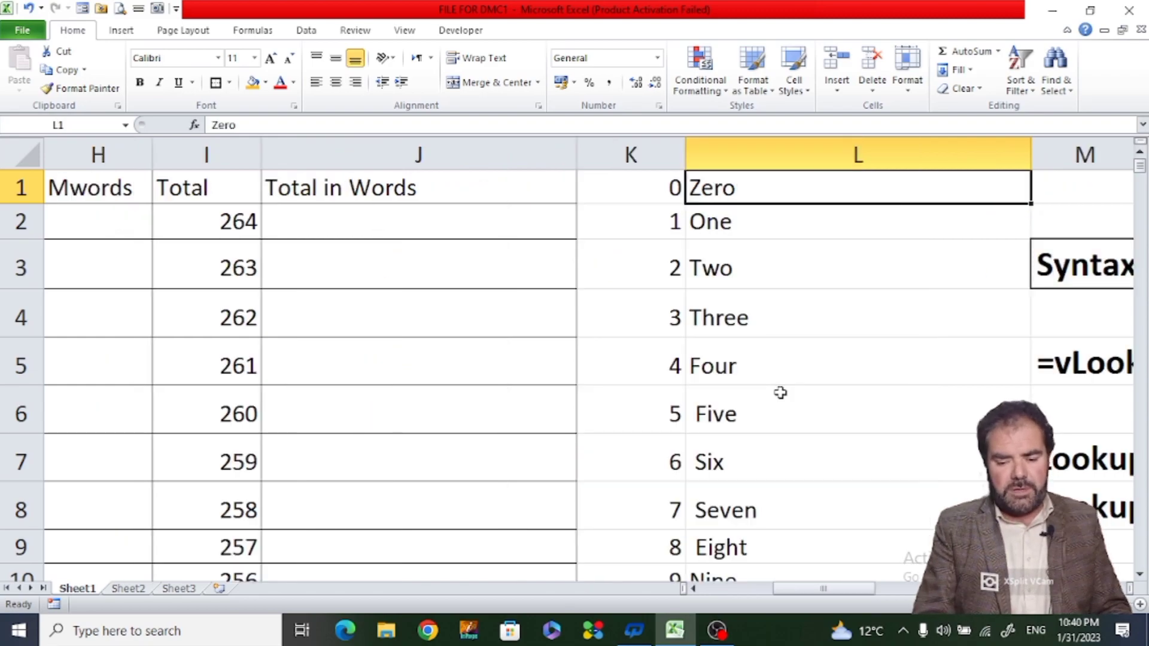
pyautogui.press('Left')
pyautogui.press('Right')
pyautogui.press('Left')
pyautogui.press('Right')
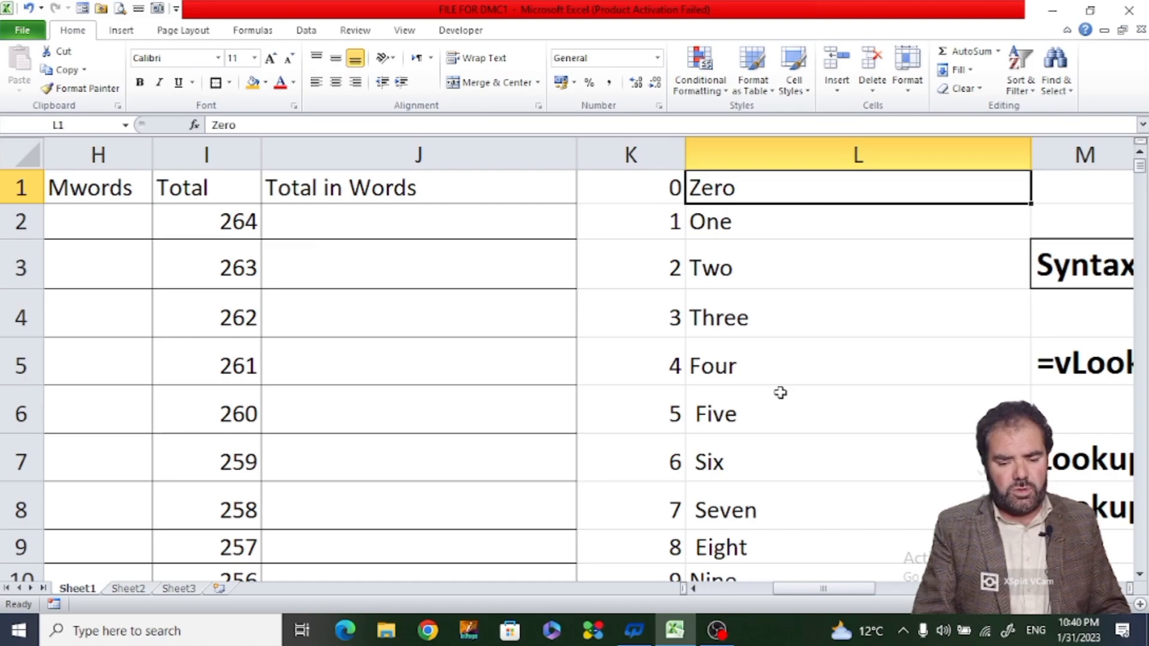
pyautogui.press('Left')
pyautogui.press('Down')
pyautogui.press('Right')
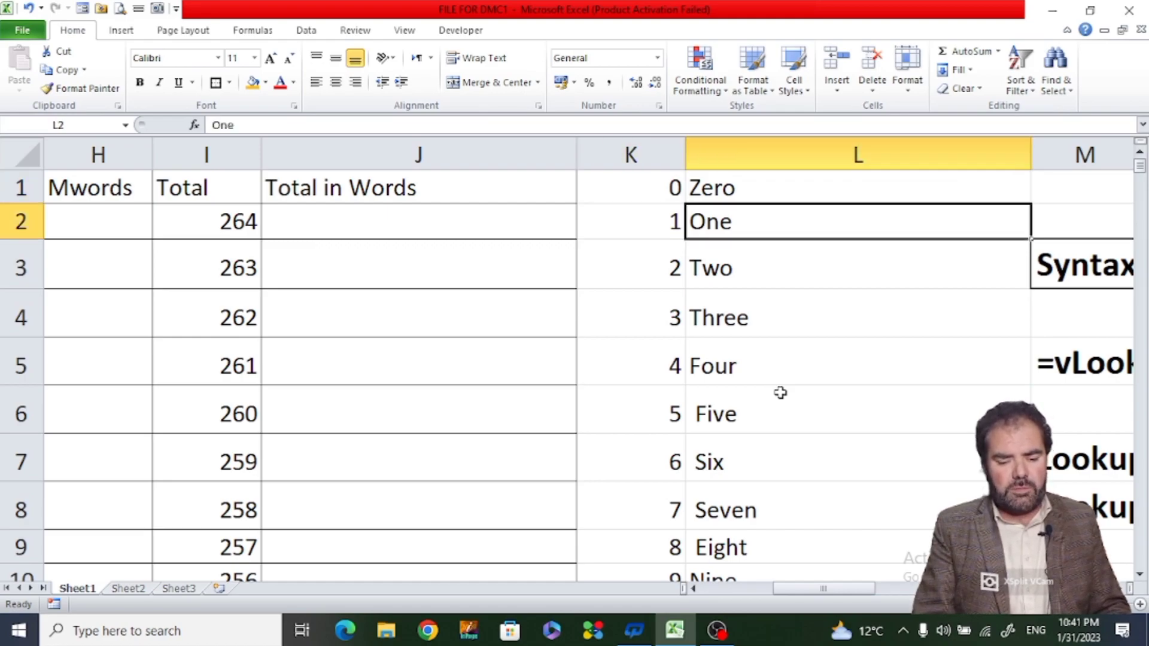
pyautogui.press('Left')
pyautogui.press('Down')
pyautogui.press('Right')
pyautogui.press('Down')
pyautogui.press('Left')
pyautogui.press('Down')
pyautogui.press('Right')
pyautogui.press('Down')
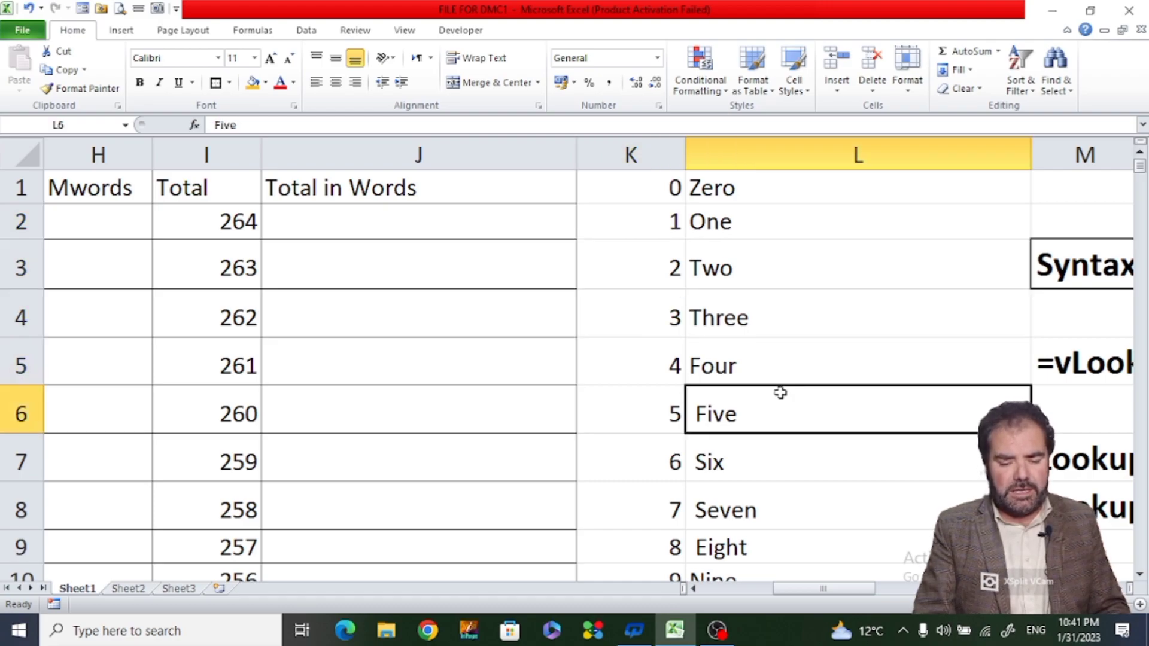
pyautogui.press('Down')
pyautogui.press('Down')
pyautogui.press('Down')
pyautogui.press('Down')
pyautogui.press('Down')
pyautogui.press('Down')
pyautogui.press('Down')
pyautogui.press('Down')
pyautogui.press('Down')
pyautogui.press('Down')
pyautogui.press('Down')
pyautogui.press('Down')
pyautogui.press('Down')
pyautogui.press('Down')
pyautogui.press('Down')
pyautogui.press('Down')
pyautogui.press('Down')
pyautogui.press('Down')
pyautogui.press('Down')
pyautogui.press('Down')
pyautogui.press('Down')
pyautogui.press('Down')
pyautogui.press('Down')
pyautogui.press('Down')
pyautogui.press('Down')
pyautogui.press('Down')
pyautogui.press('Down')
pyautogui.press('Down')
pyautogui.press('Down')
pyautogui.press('Down')
pyautogui.press('Down')
pyautogui.press('Down')
pyautogui.press('Down')
pyautogui.press('Down')
pyautogui.press('Down')
pyautogui.press('Down')
pyautogui.press('Down')
pyautogui.press('Down')
pyautogui.press('Down')
pyautogui.press('Down')
pyautogui.press('Up')
pyautogui.press('Up')
pyautogui.press('Up')
pyautogui.press('Up')
pyautogui.press('Up')
pyautogui.press('Up')
pyautogui.press('Up')
pyautogui.press('Up')
pyautogui.press('Up')
pyautogui.press('Up')
pyautogui.press('Up')
pyautogui.press('Up')
pyautogui.press('Up')
pyautogui.press('Up')
pyautogui.press('Up')
pyautogui.press('Up')
pyautogui.press('Up')
pyautogui.press('Up')
pyautogui.press('Up')
pyautogui.press('Up')
pyautogui.press('Up')
pyautogui.press('Up')
pyautogui.press('Up')
pyautogui.press('Up')
pyautogui.press('Up')
pyautogui.press('Up')
pyautogui.press('Up')
pyautogui.press('Up')
pyautogui.press('Up')
pyautogui.press('Up')
pyautogui.press('Up')
pyautogui.press('Up')
pyautogui.press('Up')
pyautogui.press('Up')
pyautogui.press('Up')
pyautogui.press('Up')
pyautogui.press('Up')
pyautogui.press('Up')
pyautogui.press('Up')
pyautogui.press('Up')
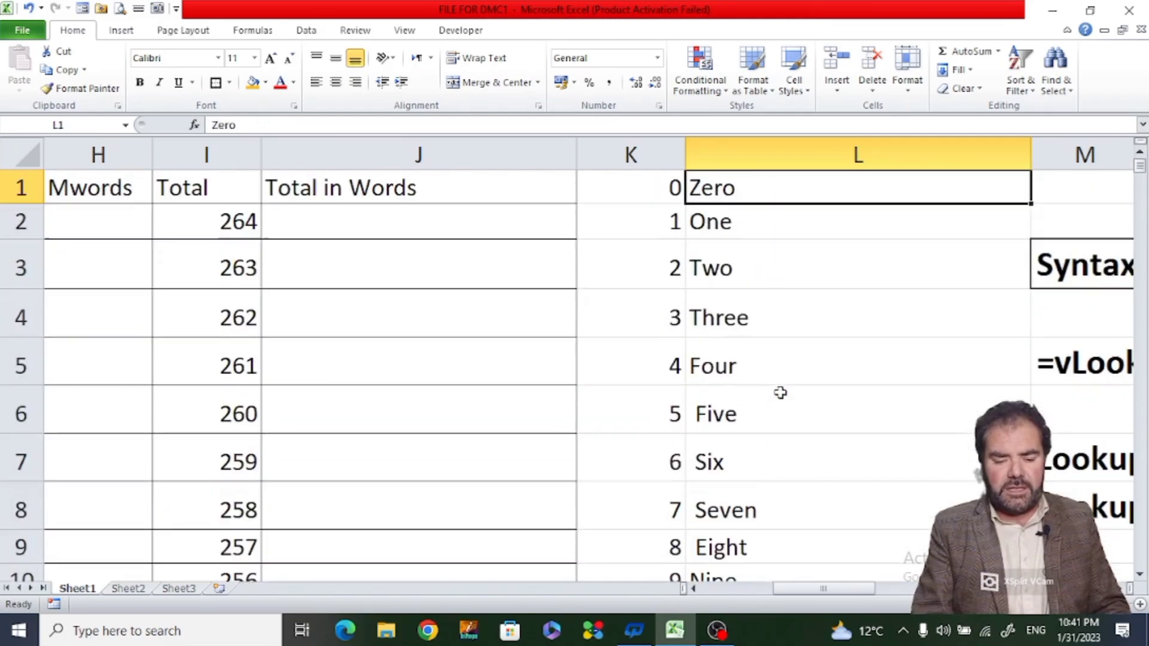
# Start a VLOOKUP formula in cell D2 under Uwords, using the Urdu mark in C2 as the lookup value.
pyautogui.press('Left')
pyautogui.press('Left')
pyautogui.press('Left')
pyautogui.press('Left')
pyautogui.press('Left')
pyautogui.press('Left')
pyautogui.press('Left')
pyautogui.press('Left')
pyautogui.press('Left')
pyautogui.press('Left')
pyautogui.press('Left')
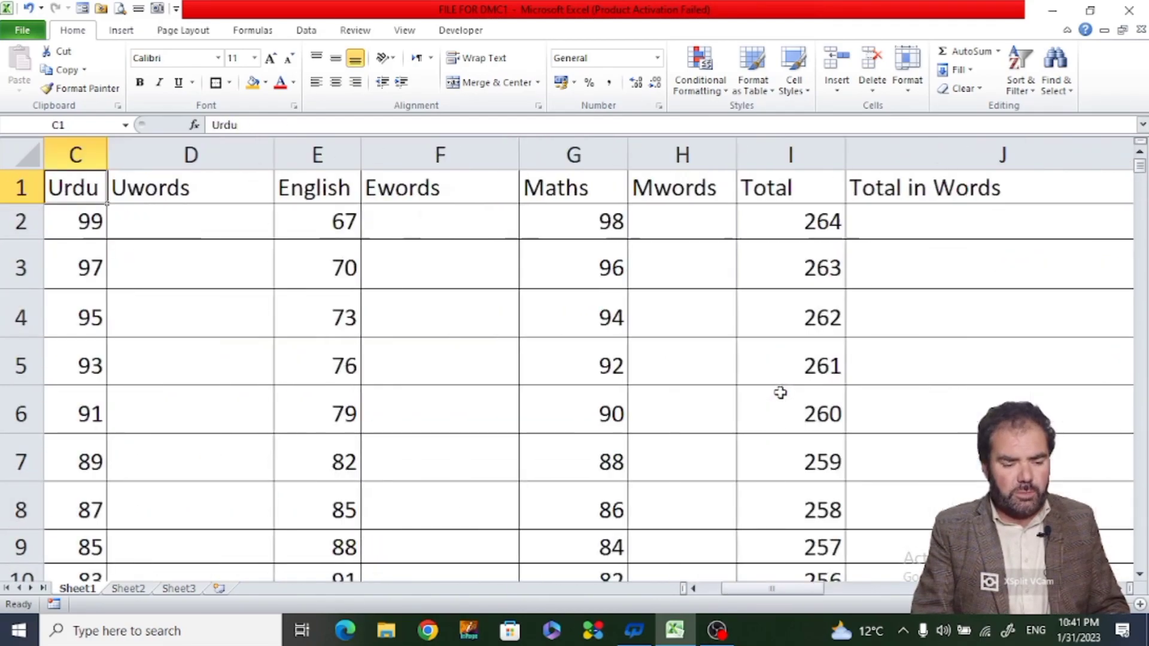
pyautogui.press('Right')
pyautogui.press('Right')
pyautogui.press('Right')
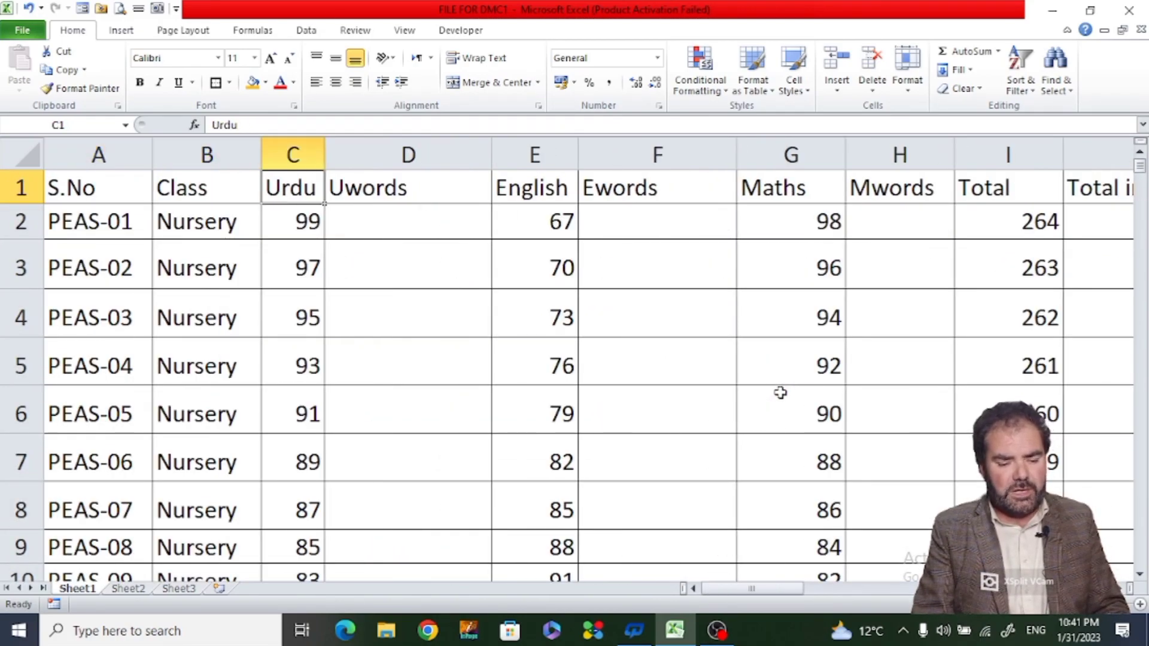
pyautogui.press('Down')
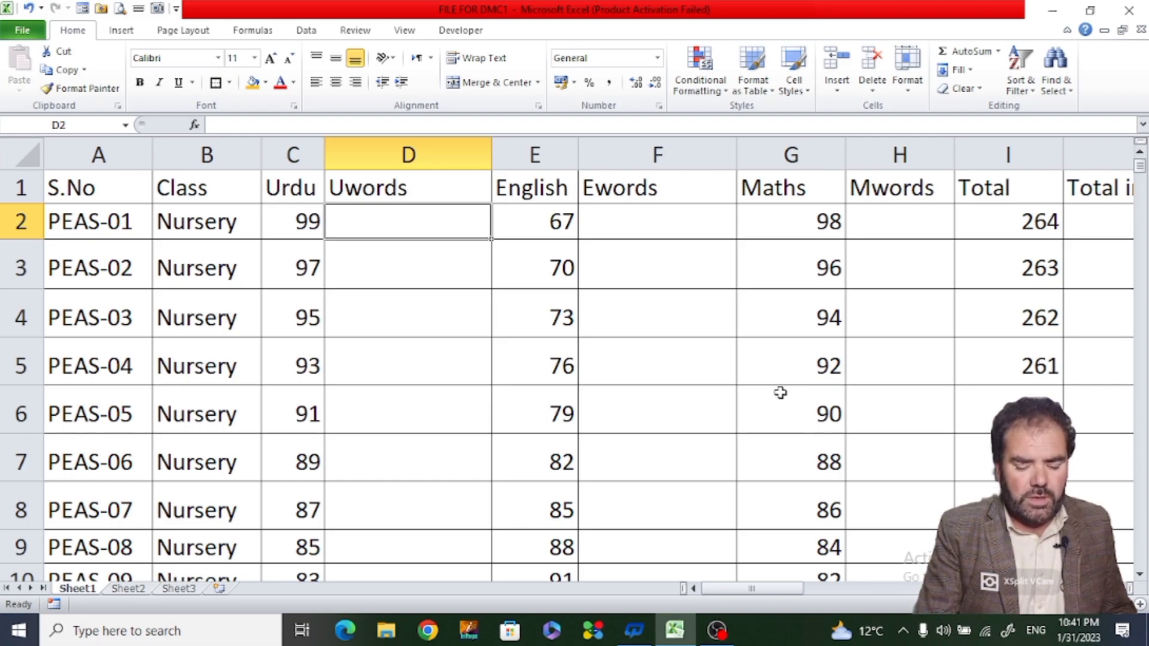
pyautogui.write('=')
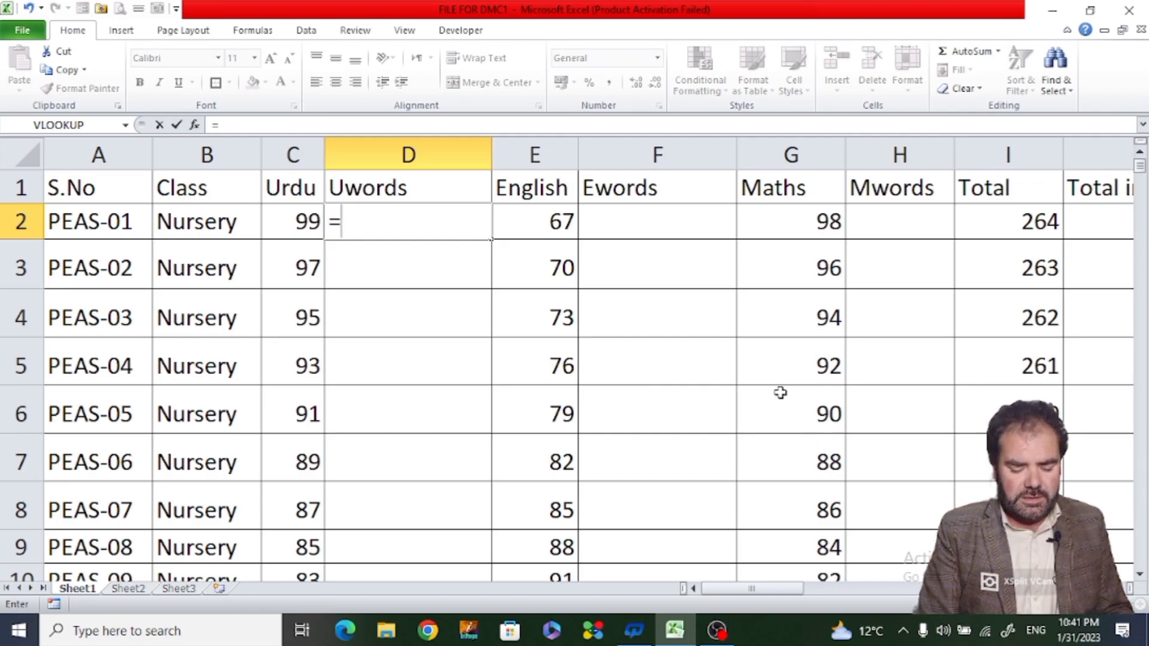
pyautogui.write('vloo')
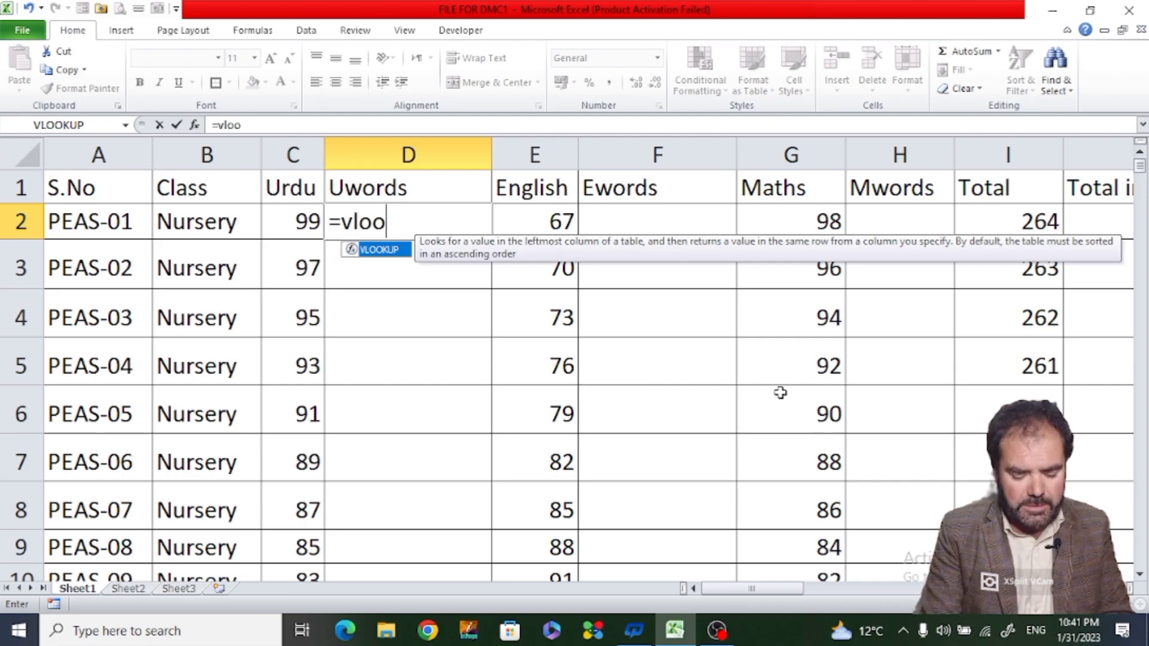
pyautogui.write('ku')
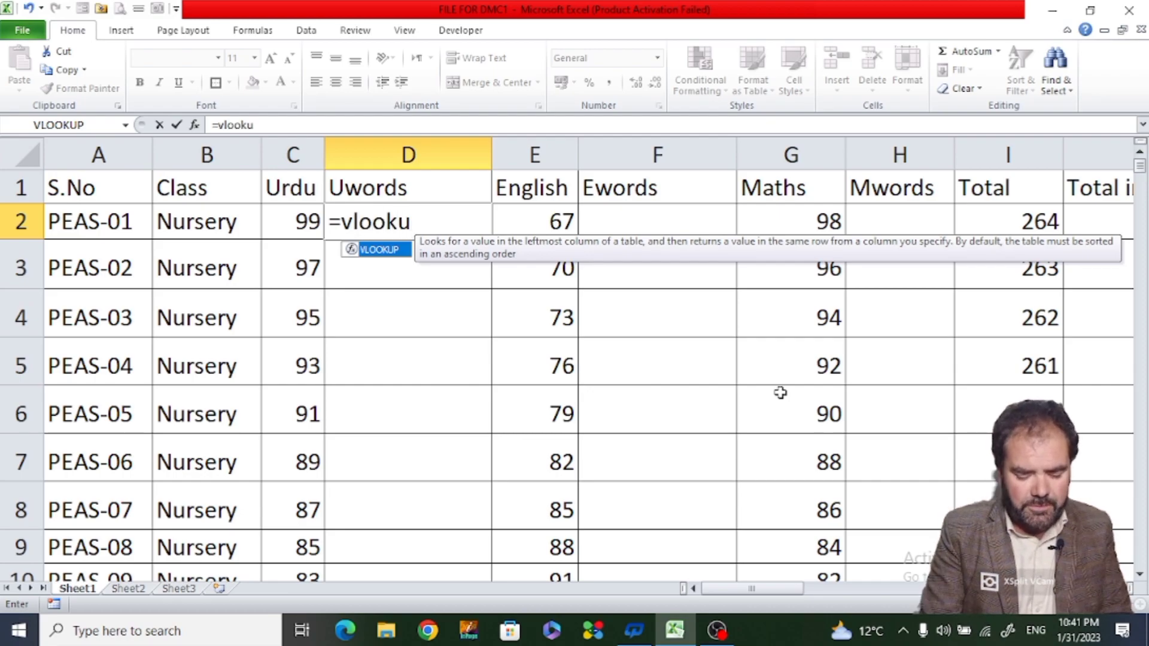
pyautogui.write('p(')
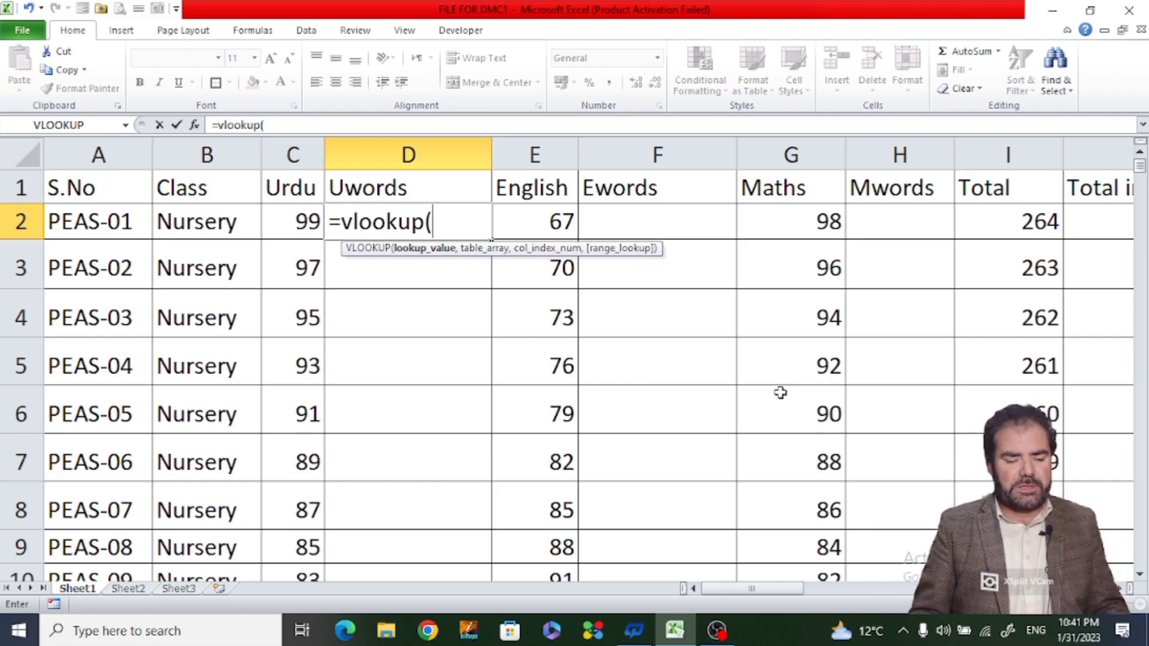
pyautogui.click(301, 220)
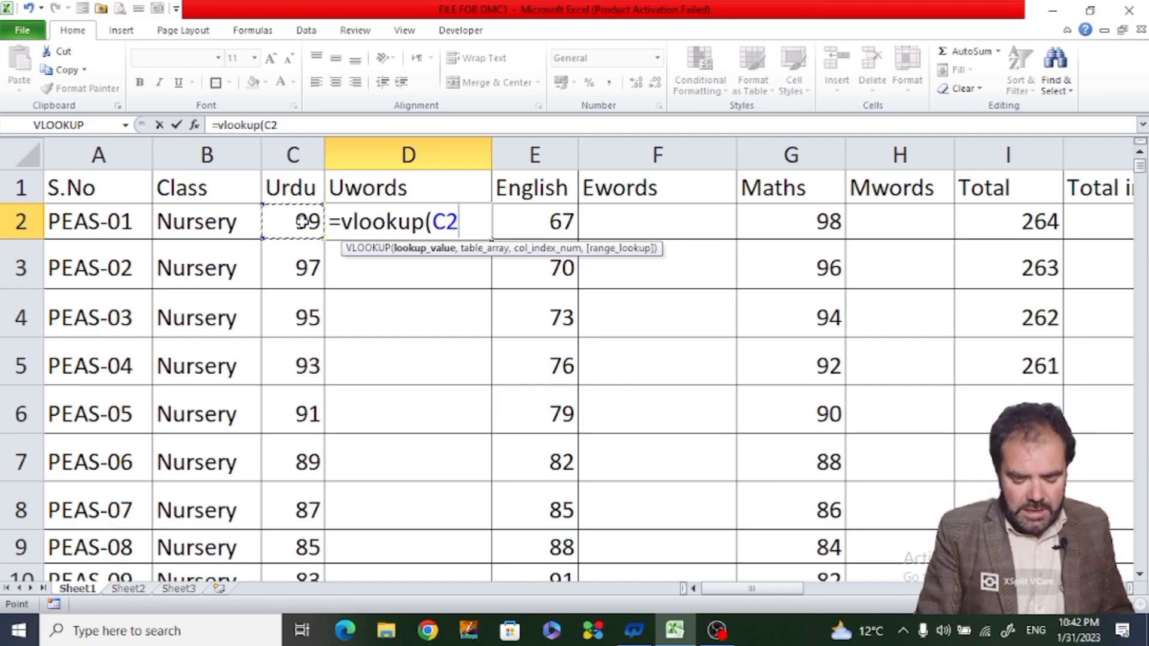
pyautogui.write(',')
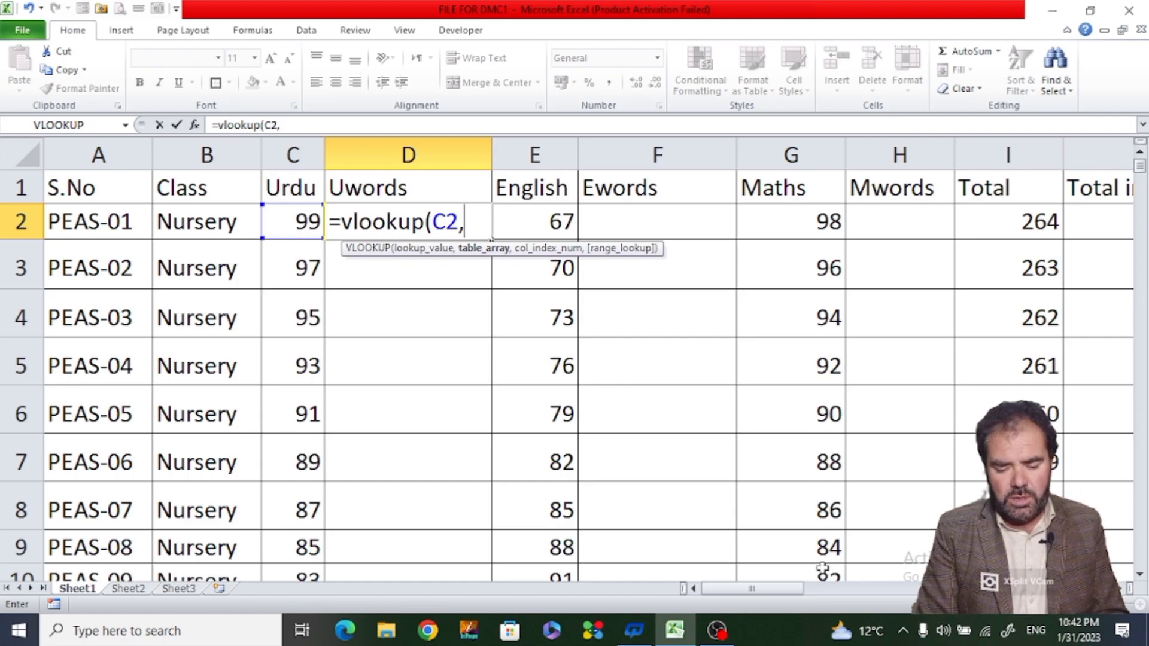
# Set the VLOOKUP table array to the number-to-word list in K1:L101.
pyautogui.moveTo(795, 592); pyautogui.dragTo(850, 599)
pyautogui.moveTo(916, 189); pyautogui.dragTo(984, 292)
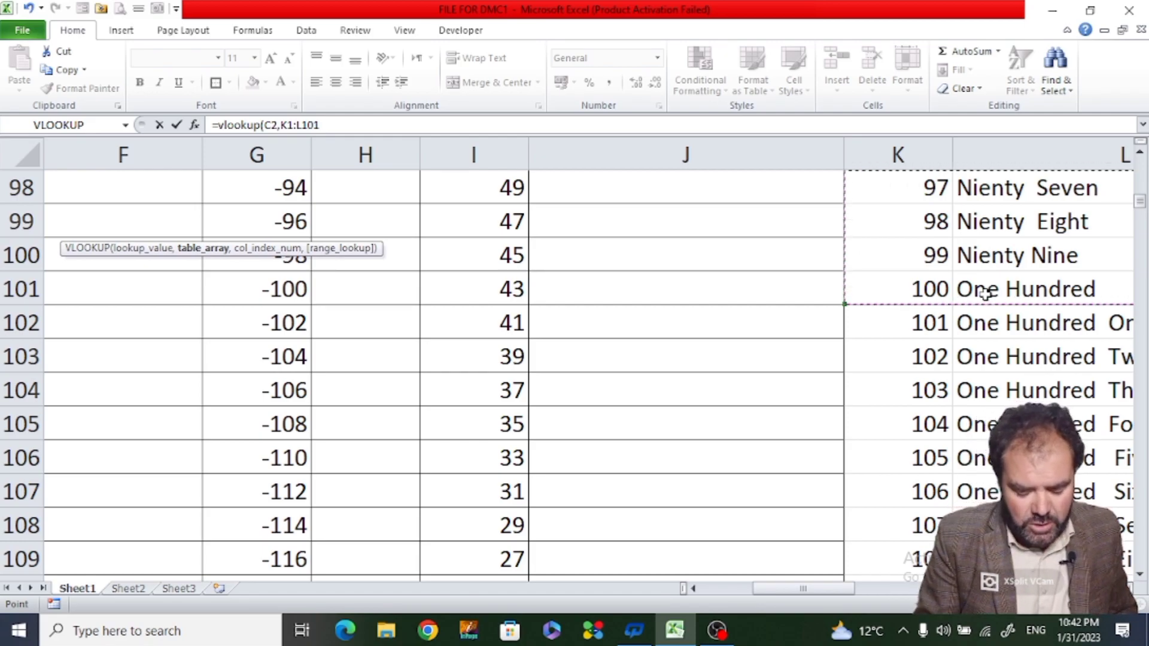
pyautogui.write(',')
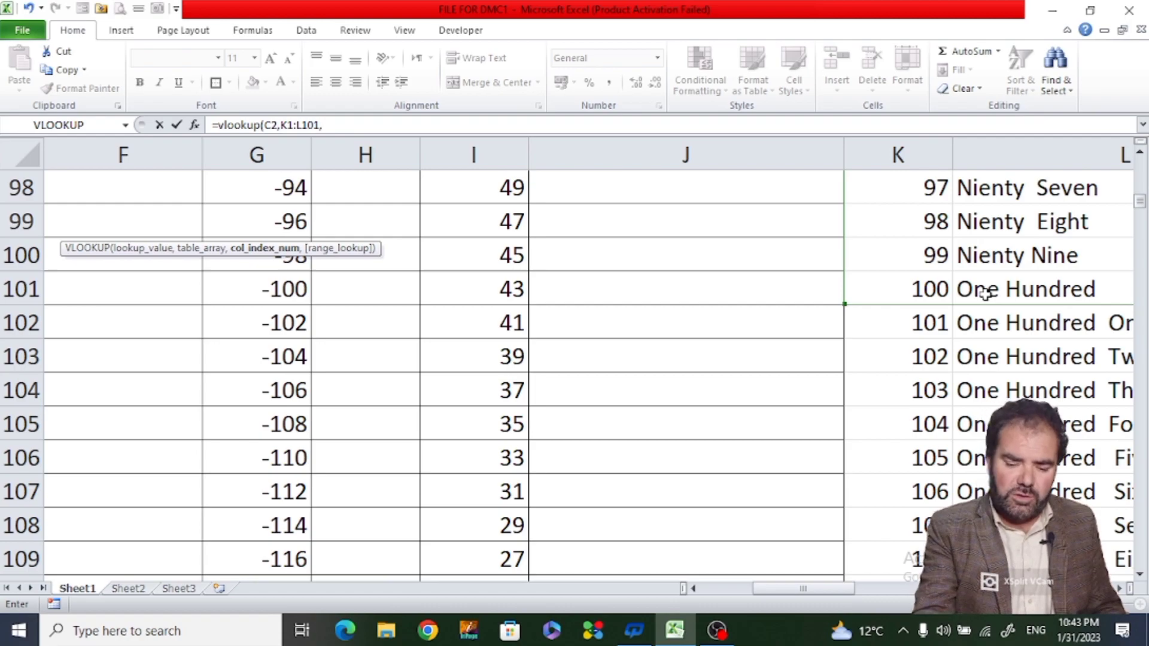
# Add L101 and 2 as the remaining VLOOKUP arguments and close the parenthesis.
pyautogui.click(979, 257)
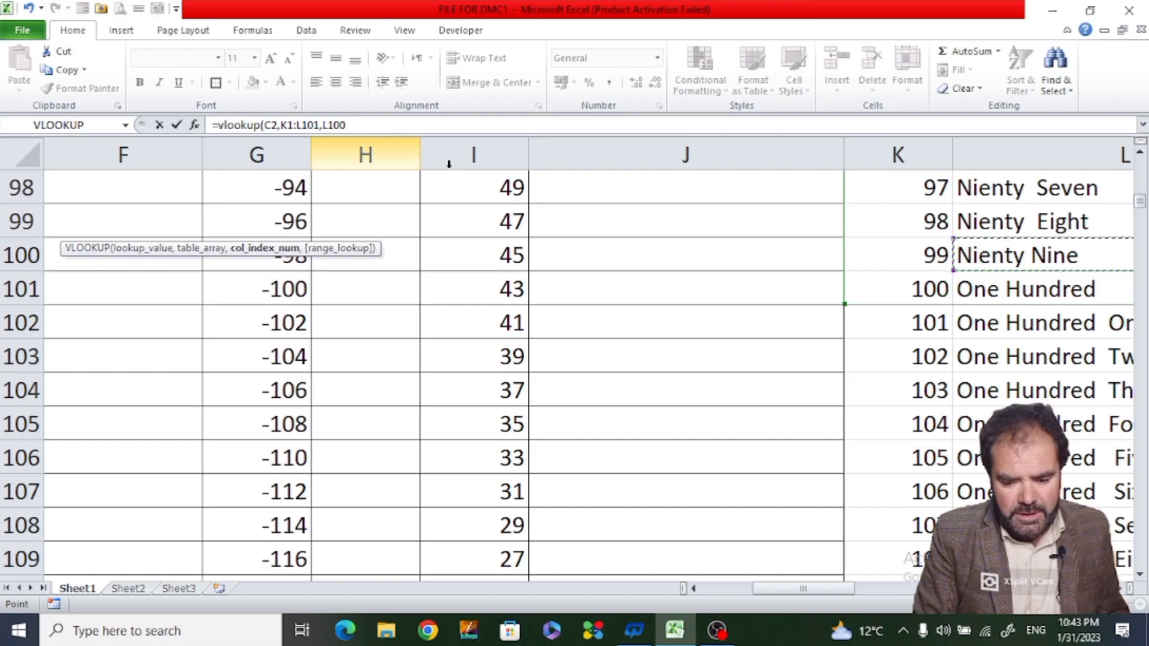
pyautogui.click(351, 125)
pyautogui.press('BackSpace')
pyautogui.write('1,')
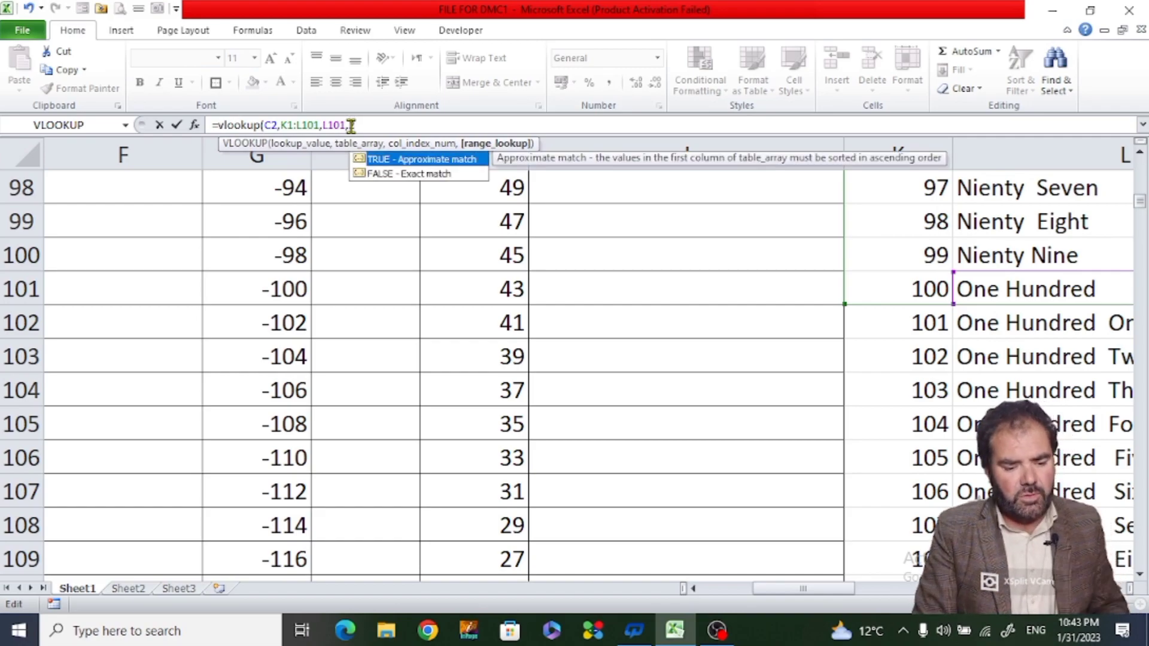
pyautogui.write(')')
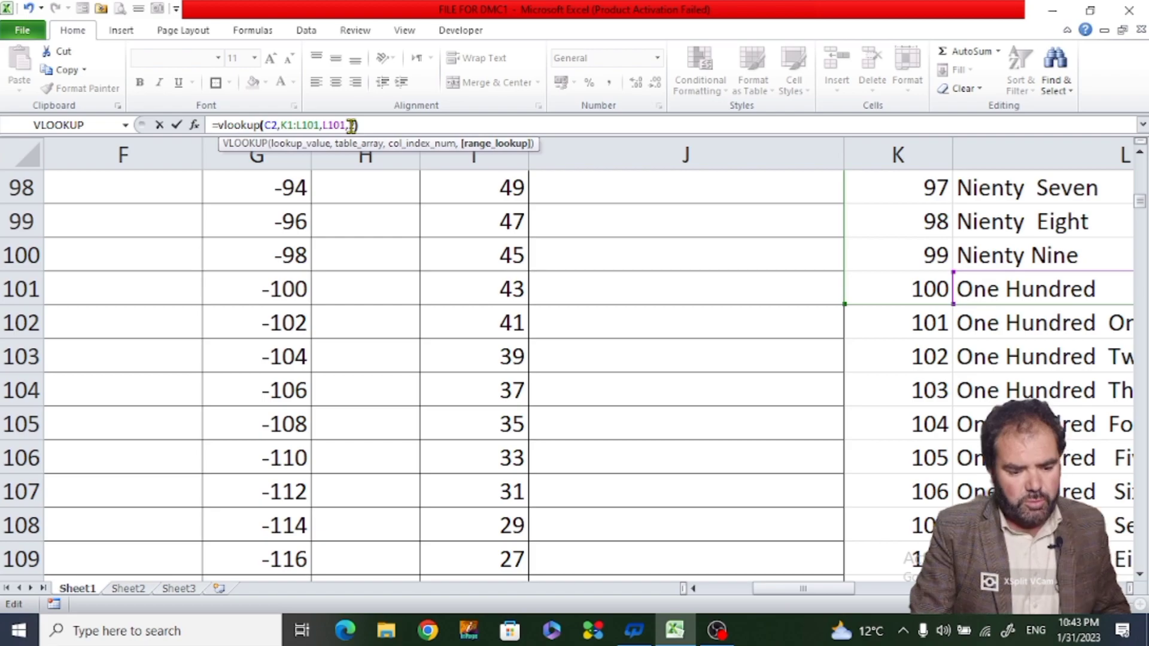
pyautogui.click(351, 125)
pyautogui.write('2')
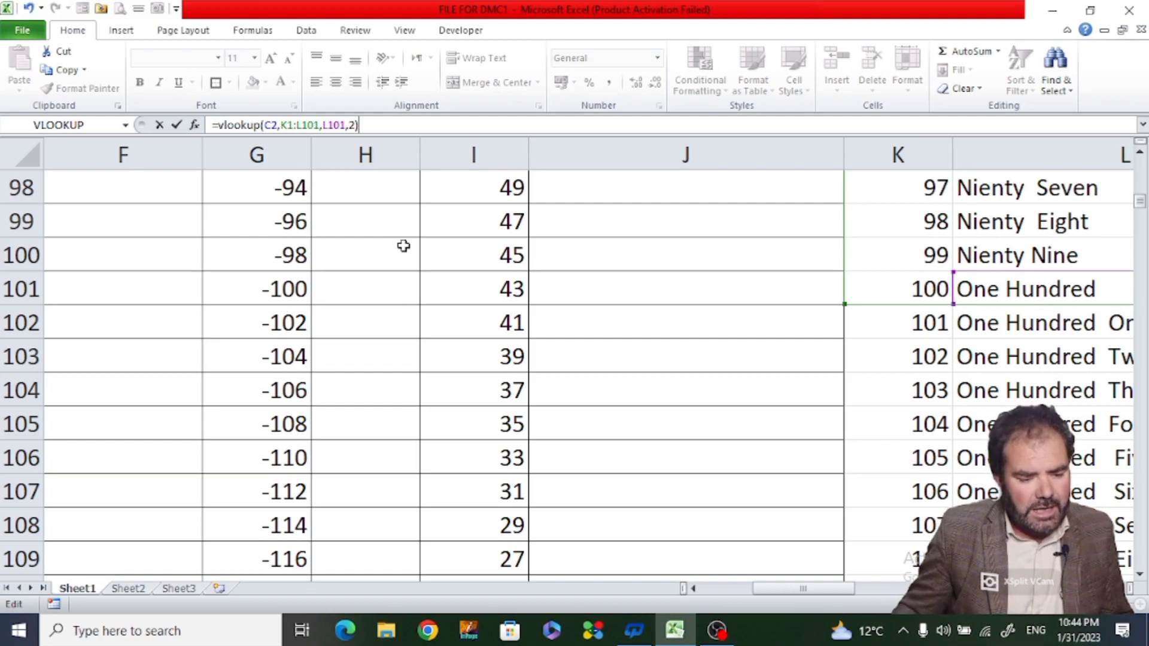
# Remove the L101 argument from the formula, leaving 2 as the column number.
pyautogui.click(348, 126)
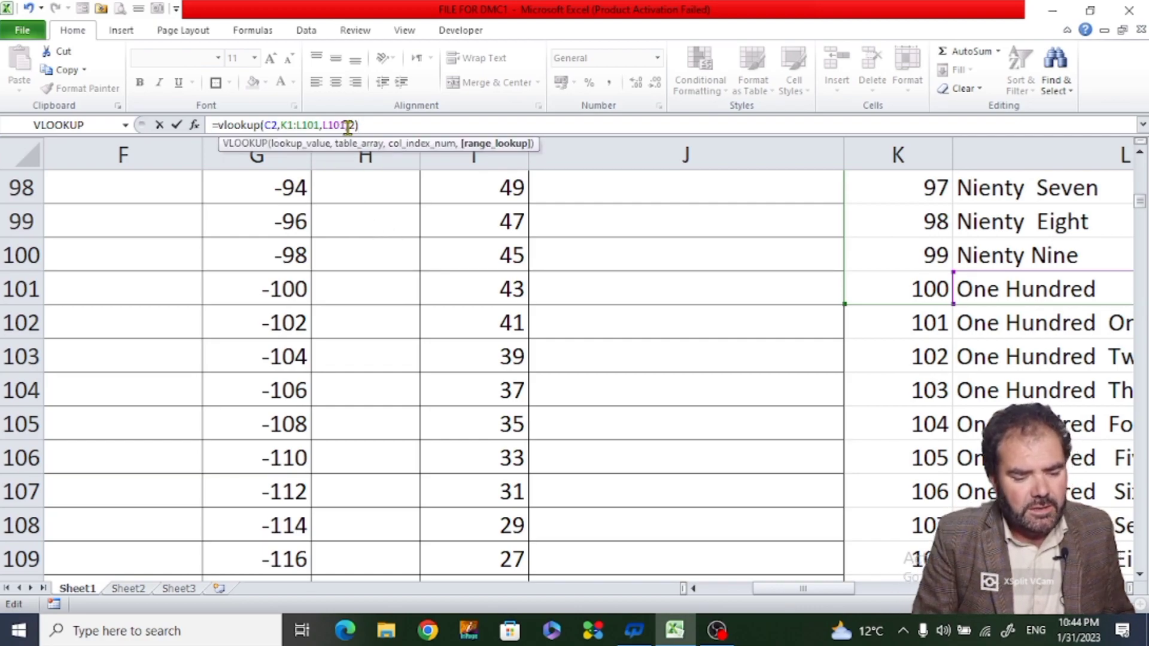
pyautogui.press('BackSpace')
pyautogui.press('BackSpace')
pyautogui.press('BackSpace')
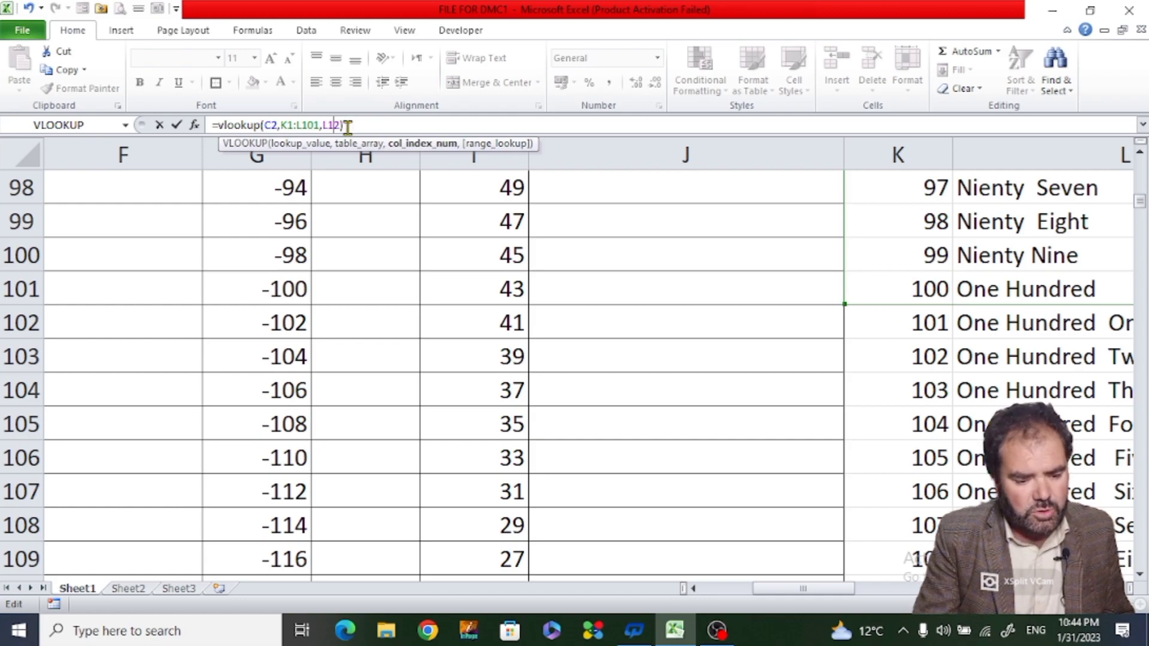
pyautogui.press('BackSpace')
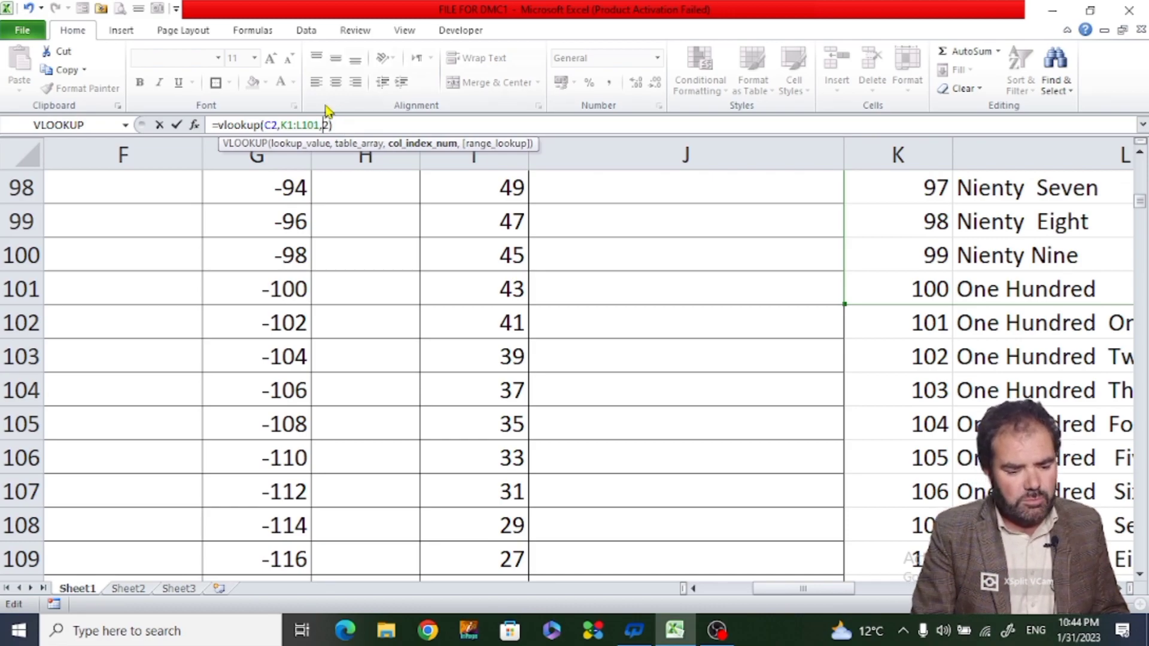
# Make the table array absolute as $K$1:$L$101, and fill the D2 formula down the Uwords column.
pyautogui.click(288, 127)
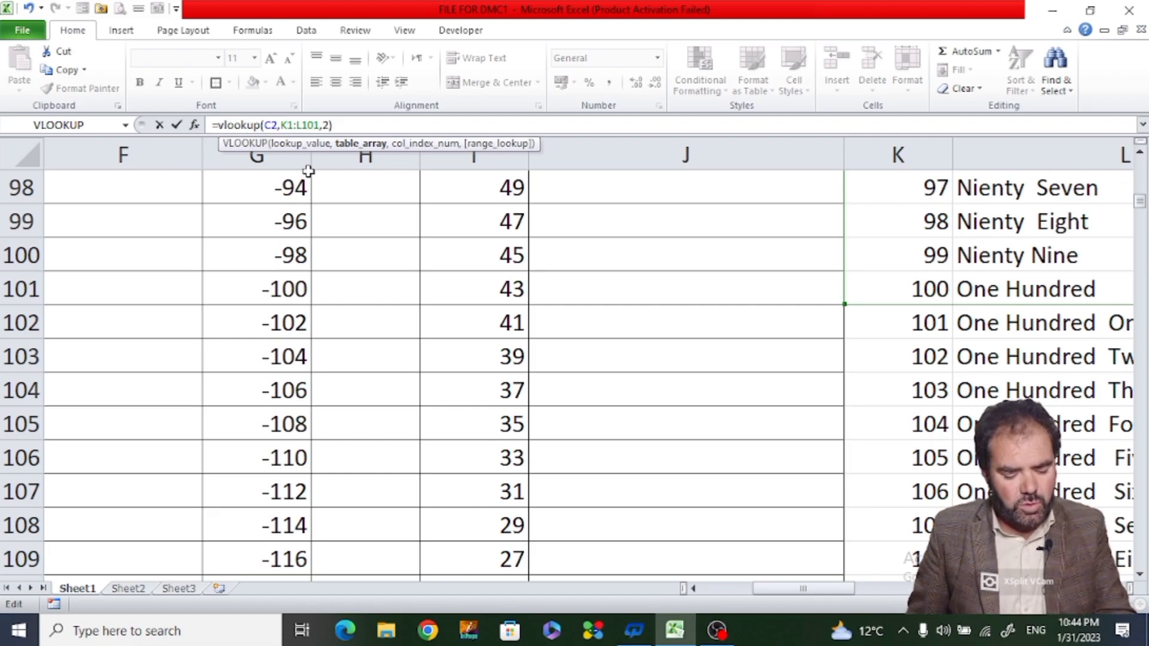
pyautogui.press('F4')
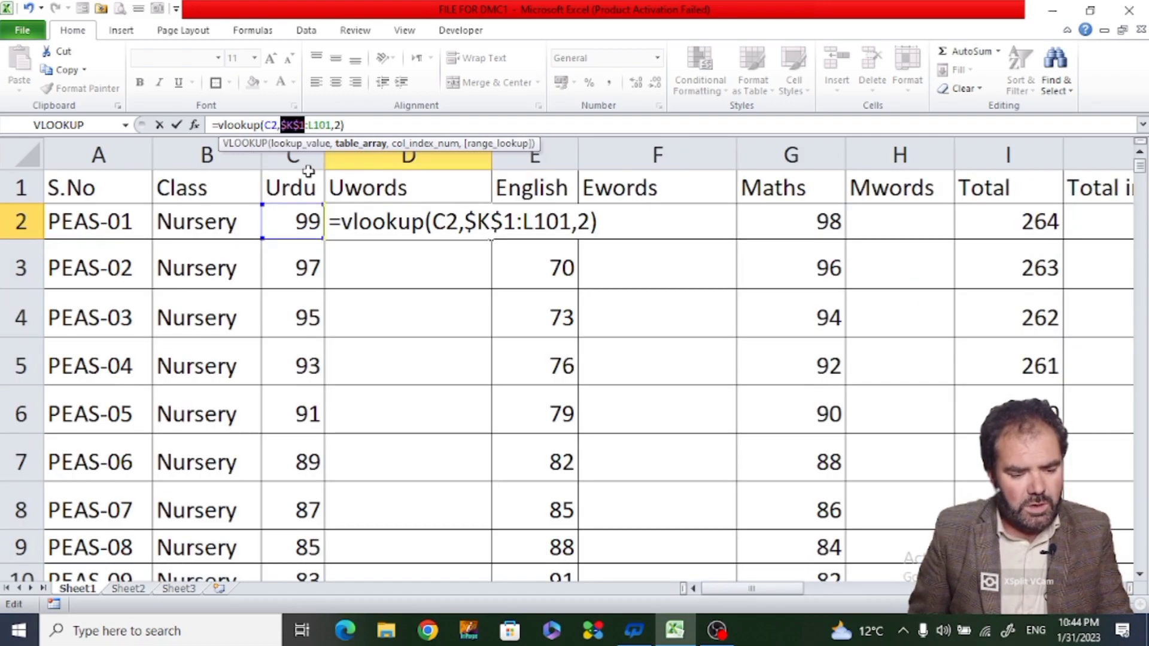
pyautogui.click(315, 125)
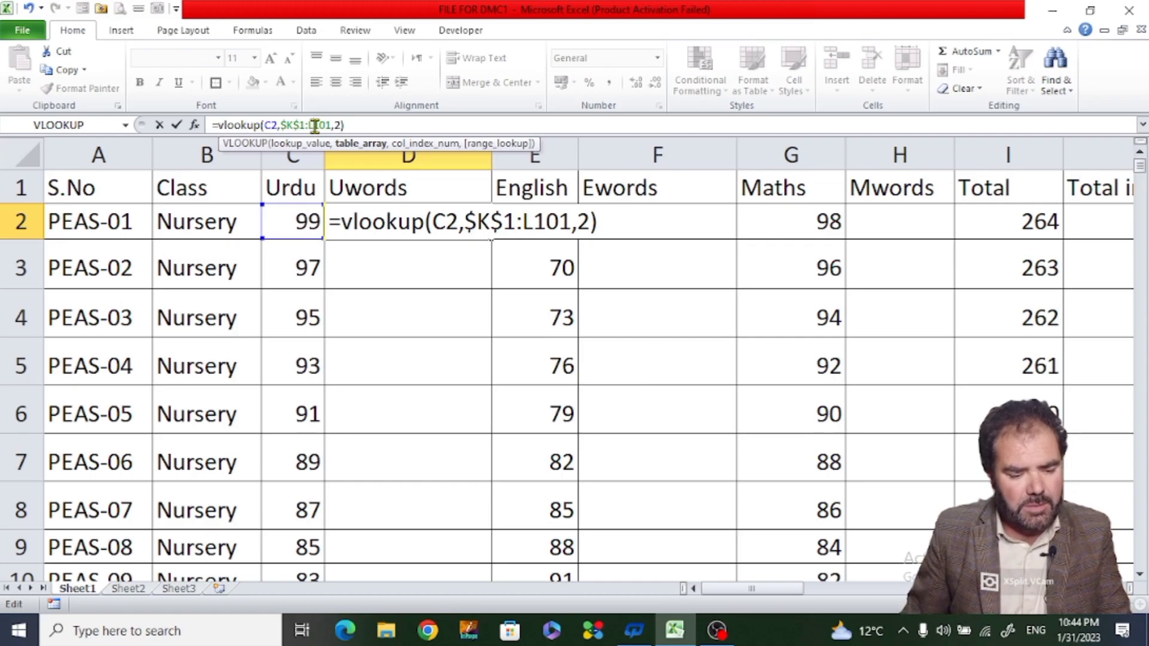
pyautogui.press('F4')
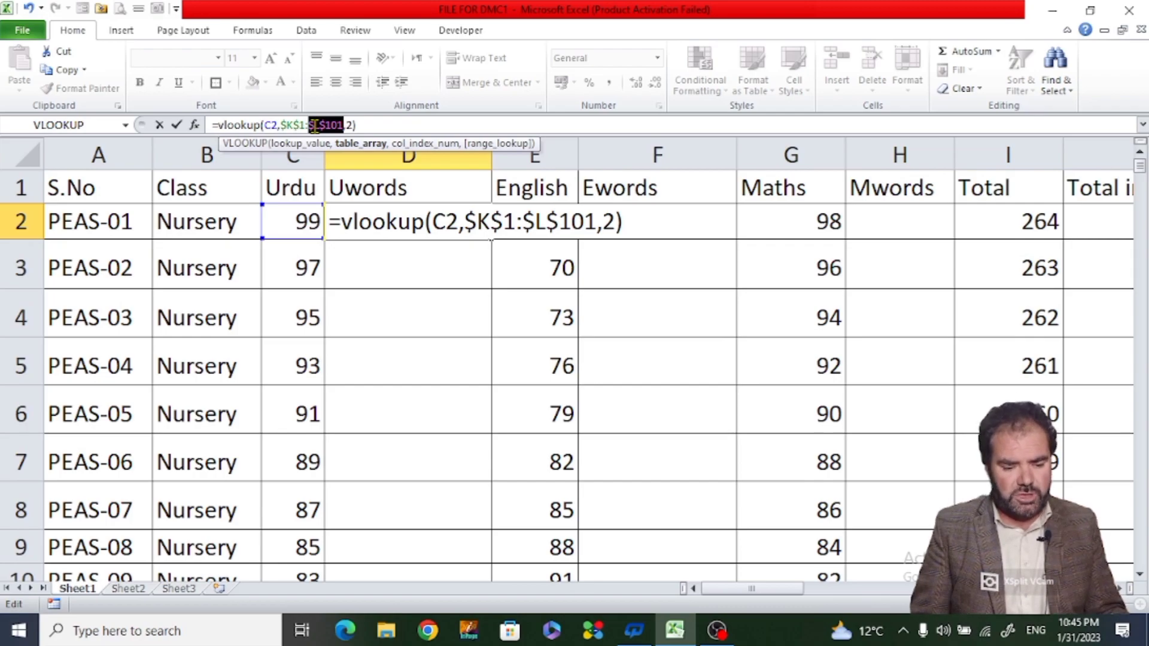
pyautogui.press('Return')
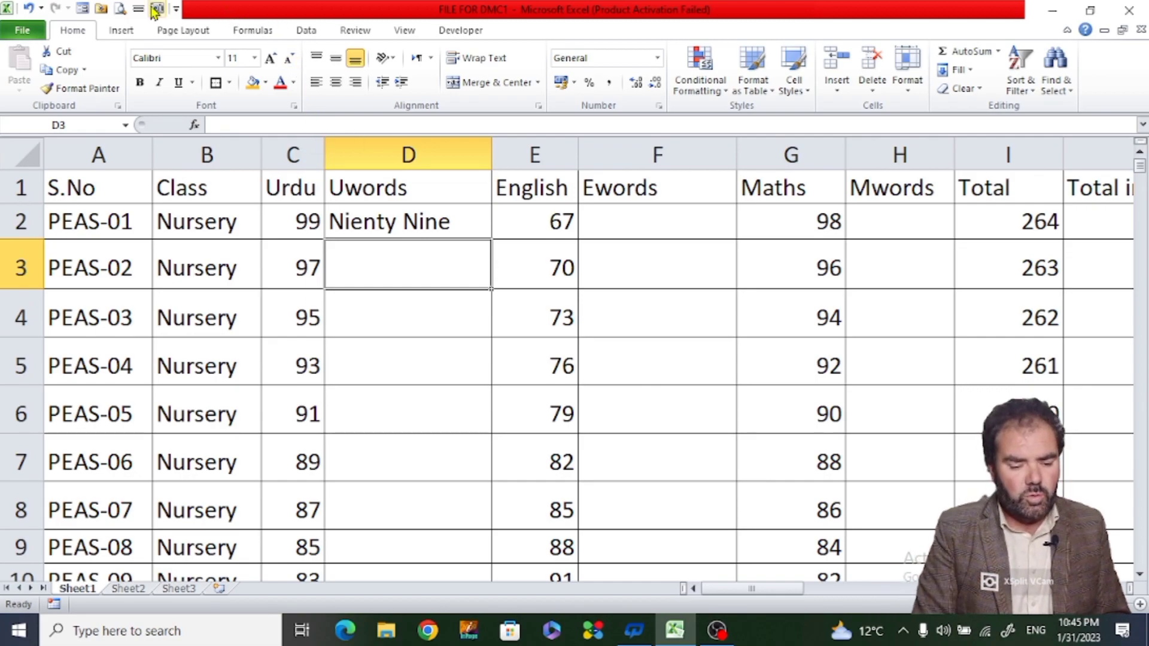
pyautogui.click(353, 222)
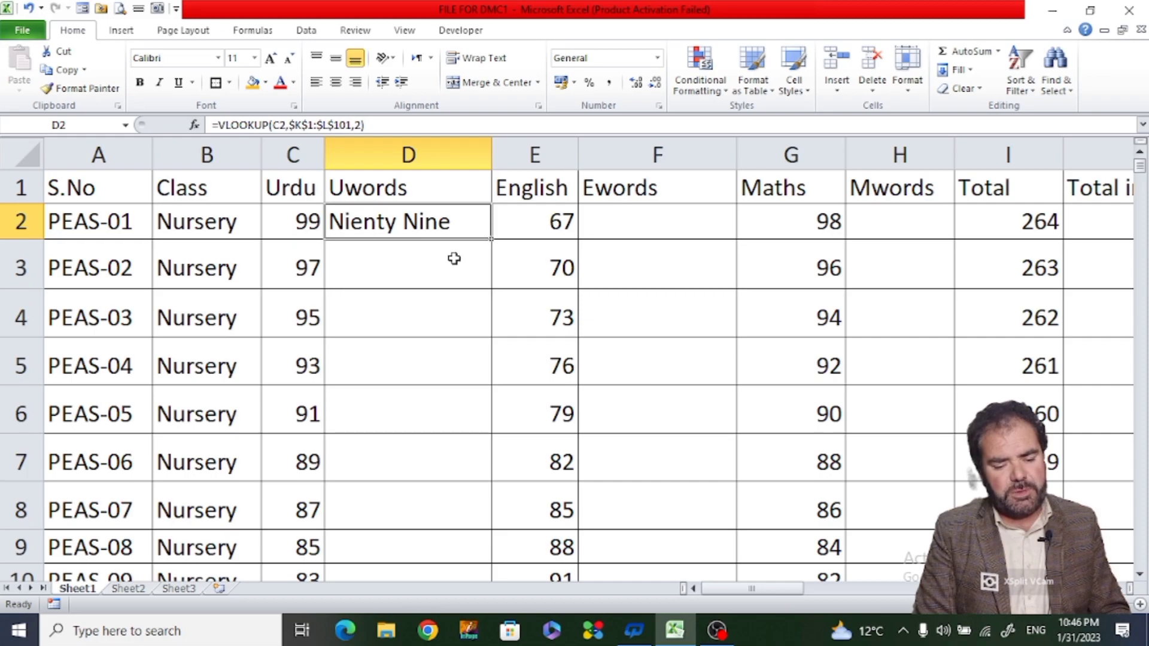
pyautogui.doubleClick(494, 242)
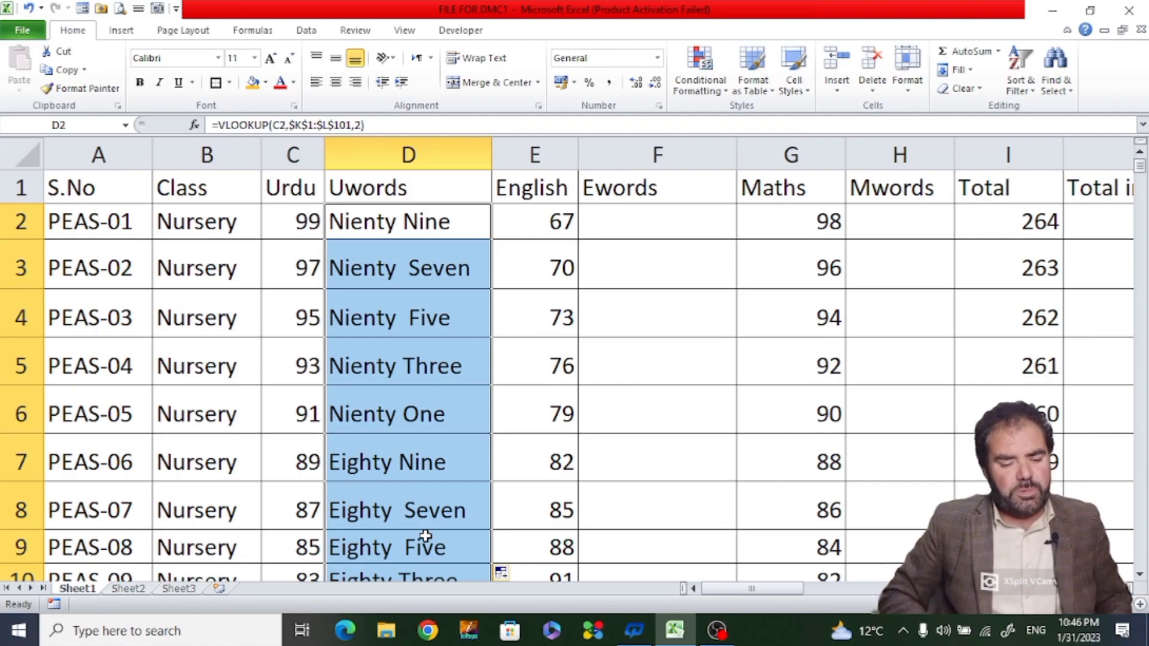
# Copy the VLOOKUP formula from D2 to F2 and fill it down the Ewords column.
pyautogui.click(383, 223)
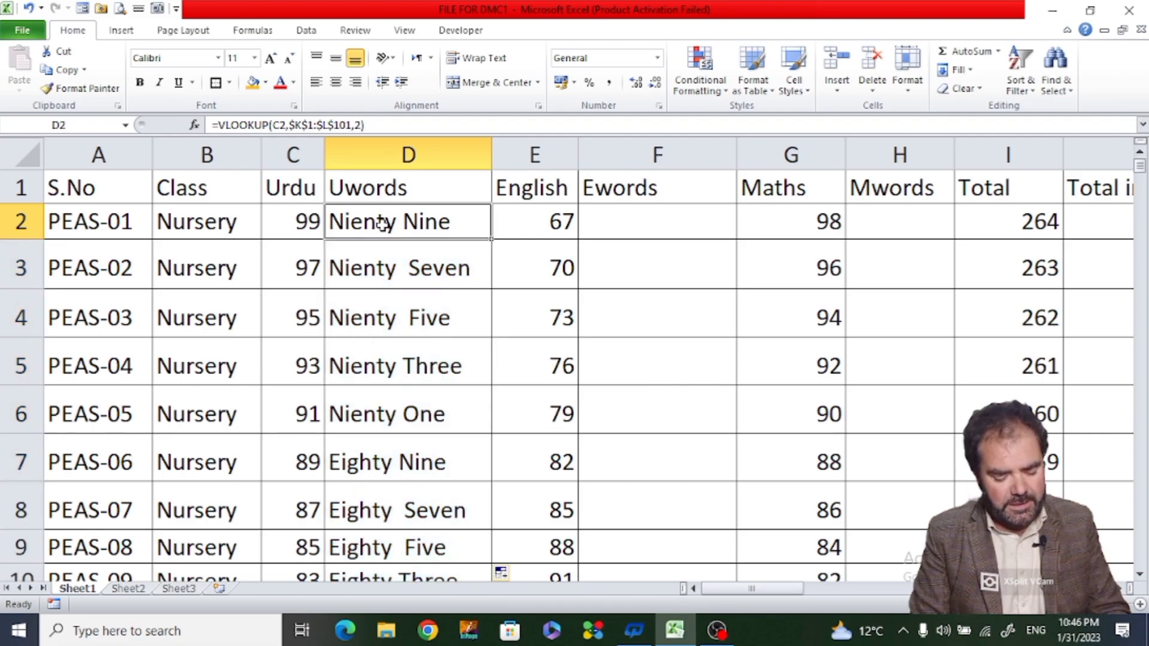
pyautogui.hotkey('ctrl', 'c')
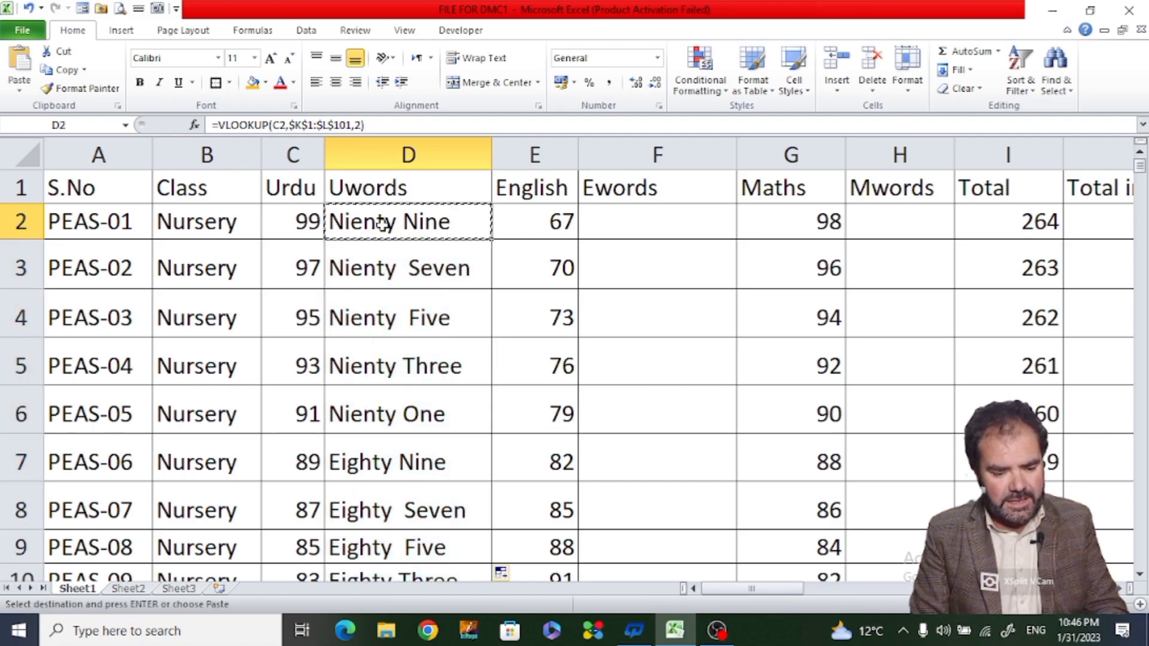
pyautogui.click(659, 215)
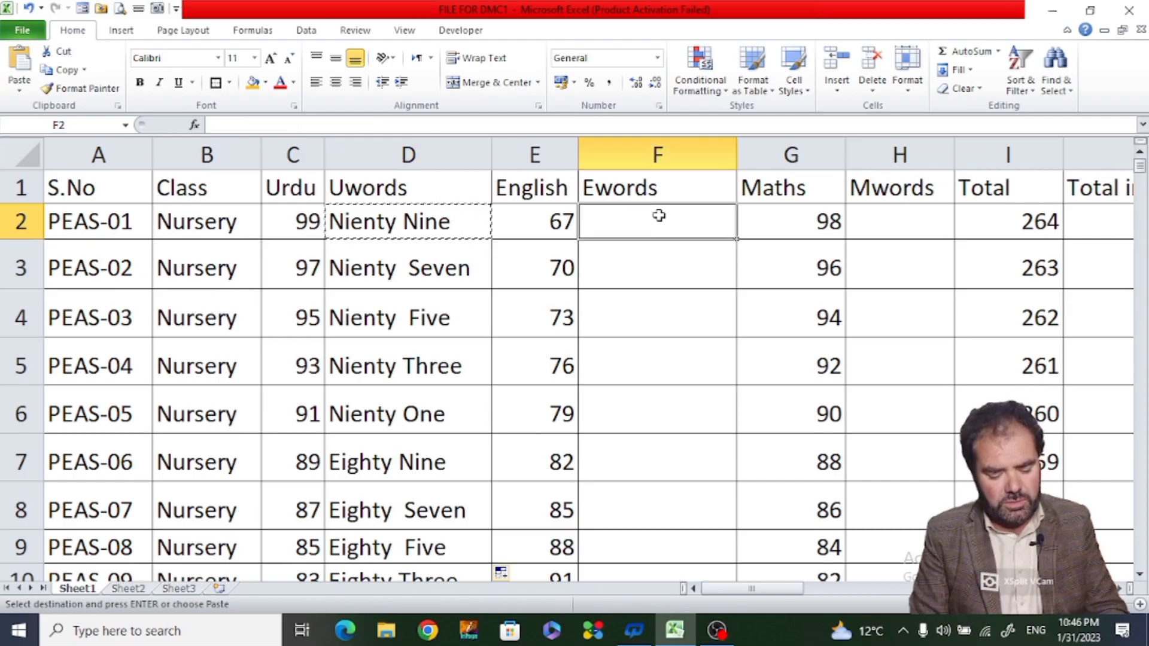
pyautogui.hotkey('ctrl', 'v')
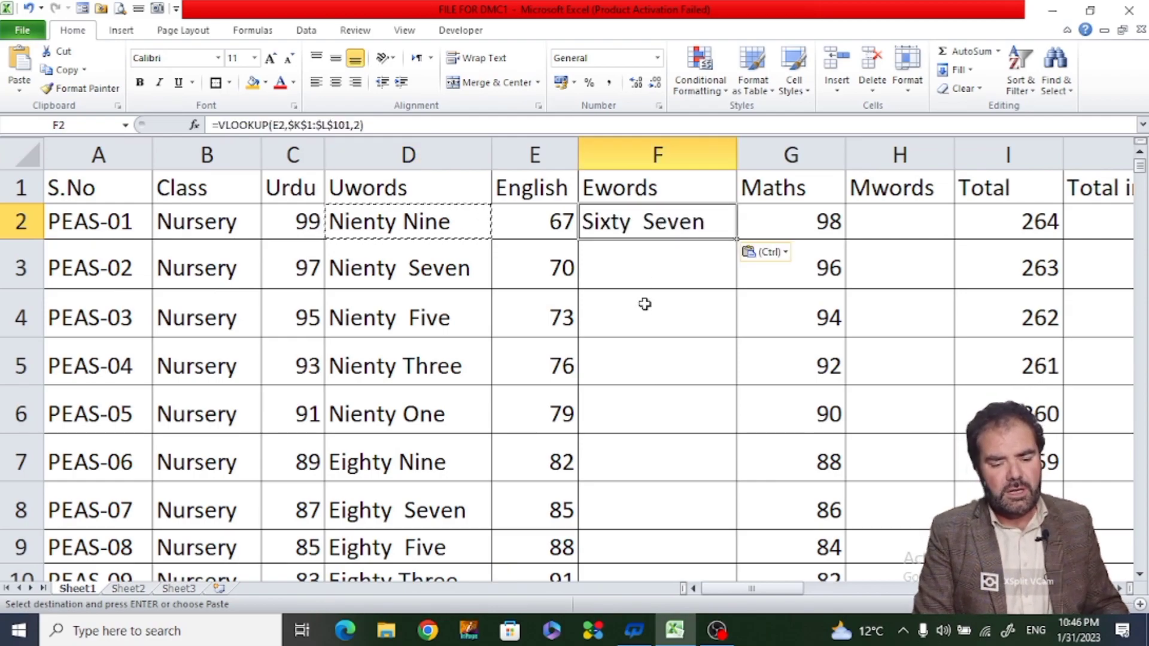
pyautogui.doubleClick(731, 247)
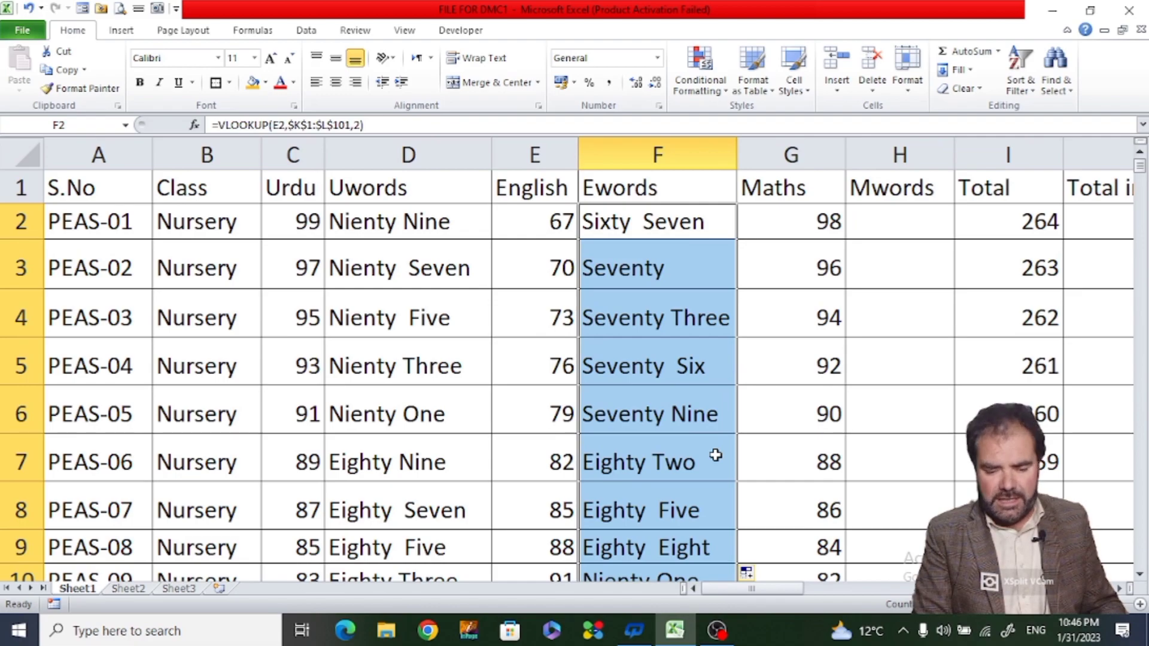
# Fill the Mwords column from H2 down with the VLOOKUP formula copied from F2, and autofit the column's width.
pyautogui.click(672, 224)
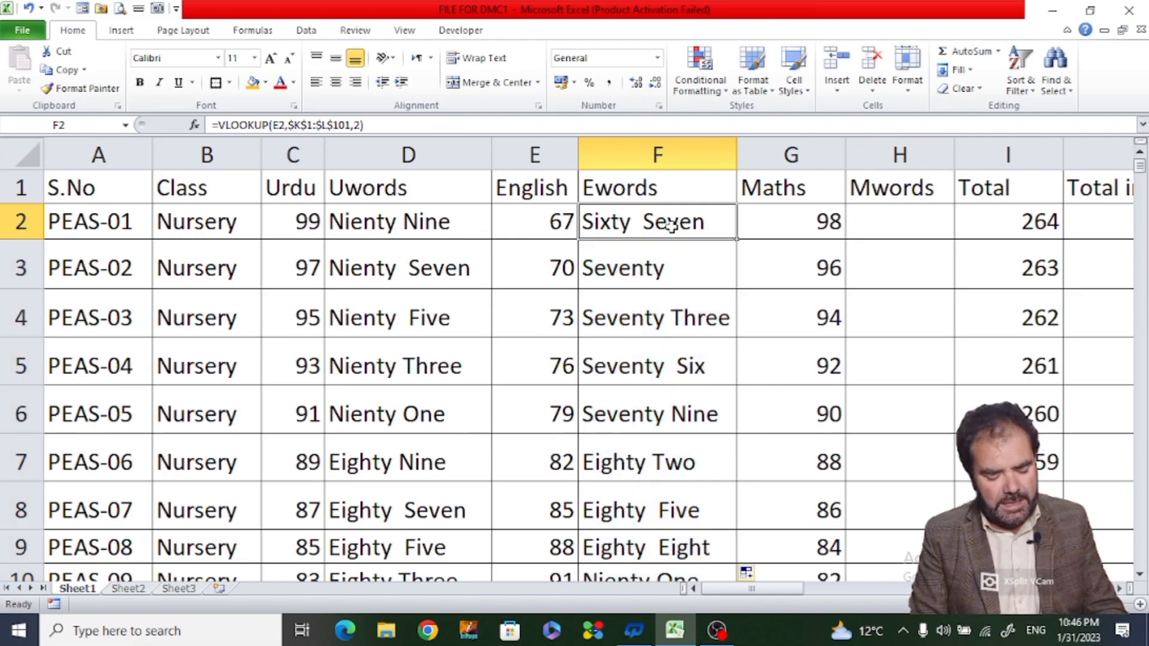
pyautogui.hotkey('ctrl', 'c')
pyautogui.click(882, 226)
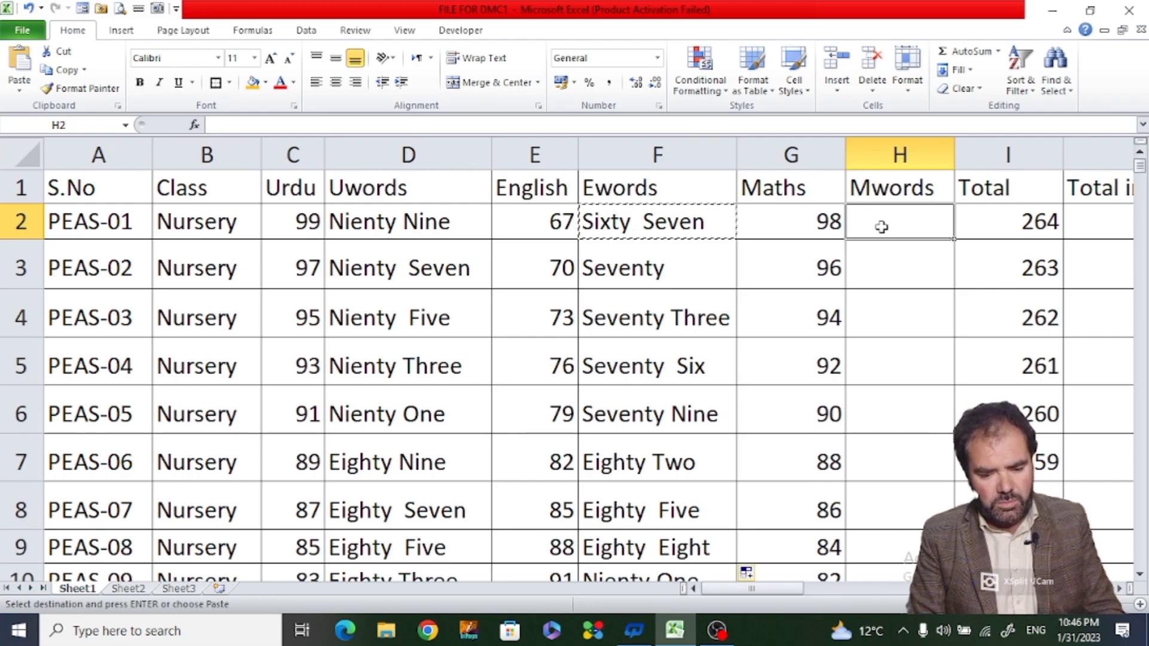
pyautogui.hotkey('ctrl', 'v')
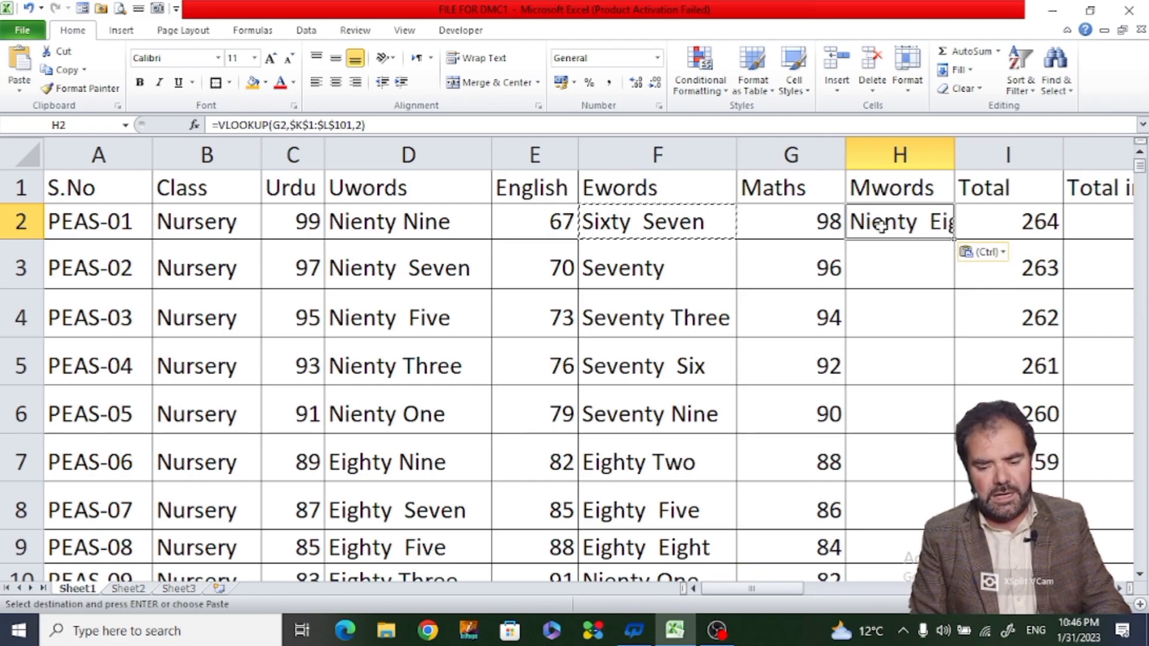
pyautogui.doubleClick(956, 239)
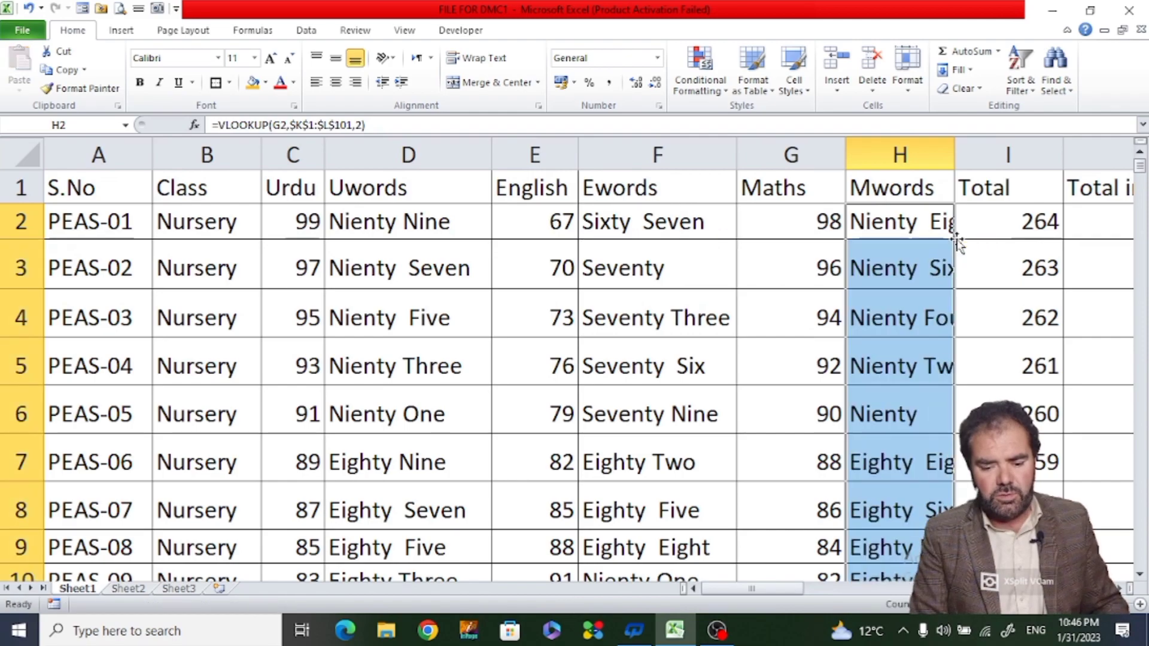
pyautogui.doubleClick(955, 140)
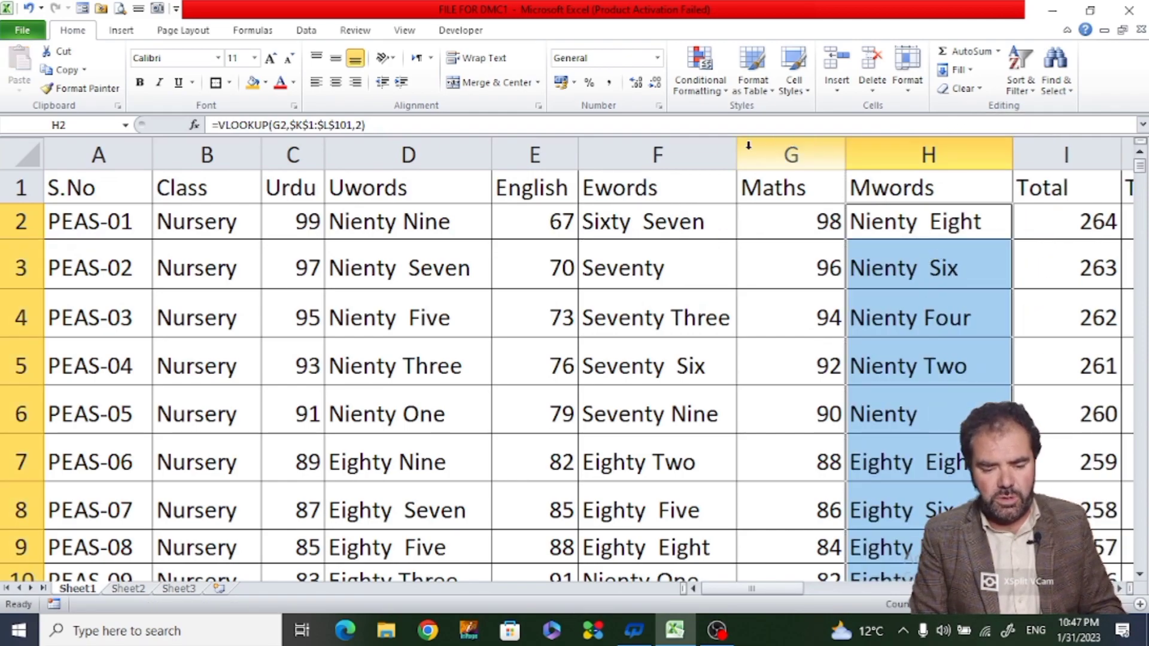
# Widen the Ewords column slightly so its longest entries fit.
pyautogui.moveTo(738, 152); pyautogui.dragTo(750, 152)
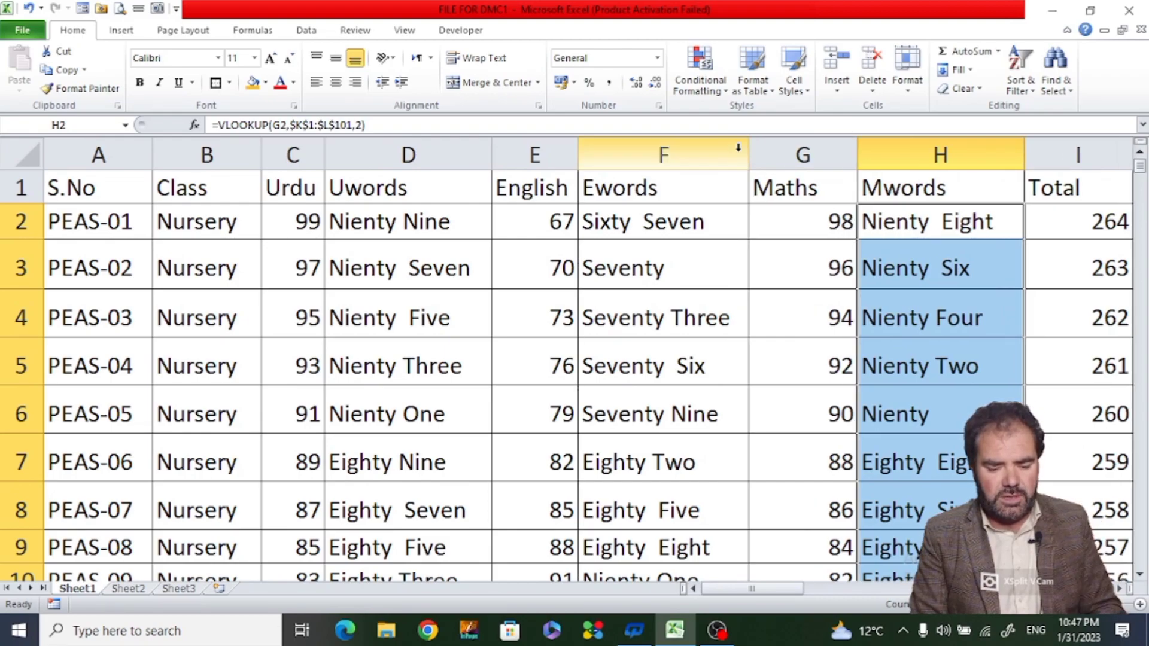
pyautogui.moveTo(493, 159); pyautogui.dragTo(492, 159)
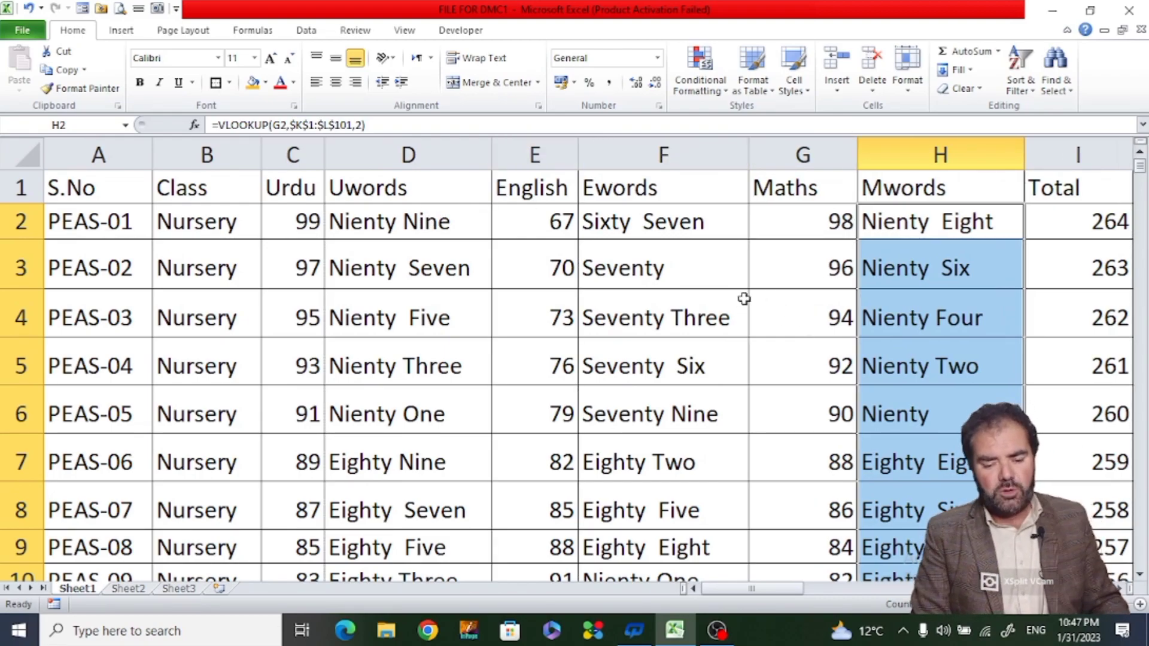
# Clear the VLOOKUP formulas from the Mwords column, starting at H2 and going down.
pyautogui.click(890, 218)
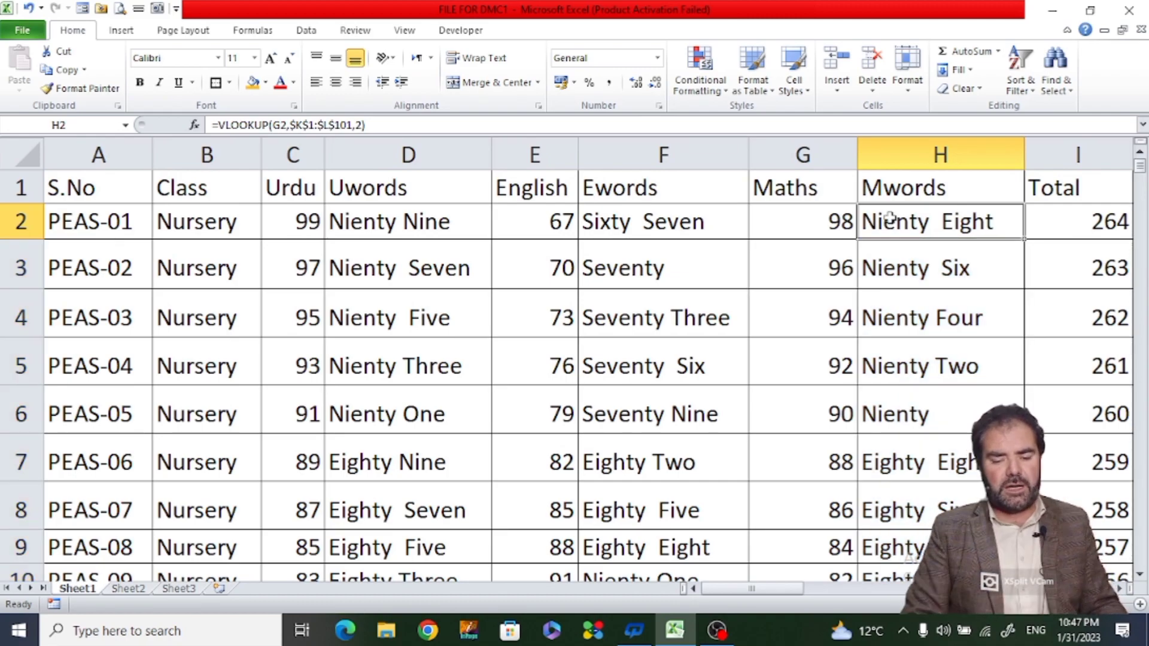
pyautogui.hotkey('shift', 'Down')
pyautogui.hotkey('shift', 'Down')
pyautogui.hotkey('shift', 'Down')
pyautogui.hotkey('shift', 'Down')
pyautogui.hotkey('shift', 'Down')
pyautogui.hotkey('shift', 'Down')
pyautogui.hotkey('shift', 'Down')
pyautogui.hotkey('shift', 'Down')
pyautogui.hotkey('shift', 'Down')
pyautogui.hotkey('shift', 'Down')
pyautogui.hotkey('shift', 'Down')
pyautogui.hotkey('shift', 'Down')
pyautogui.hotkey('shift', 'Down')
pyautogui.hotkey('shift', 'Down')
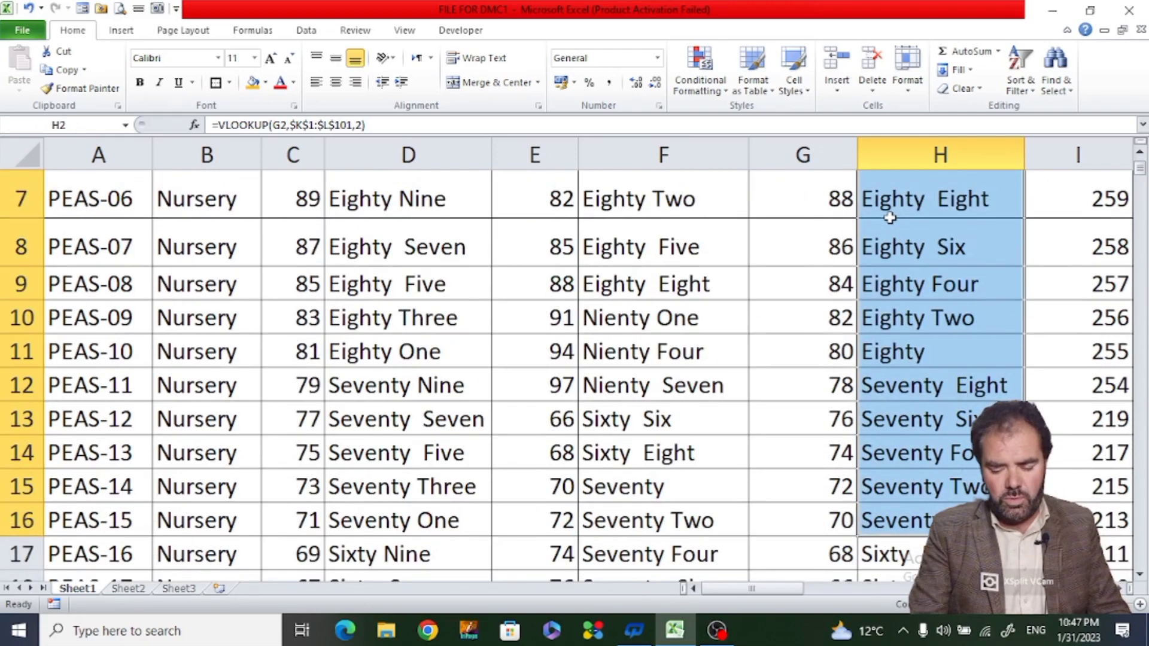
pyautogui.press('Delete')
pyautogui.press('Up')
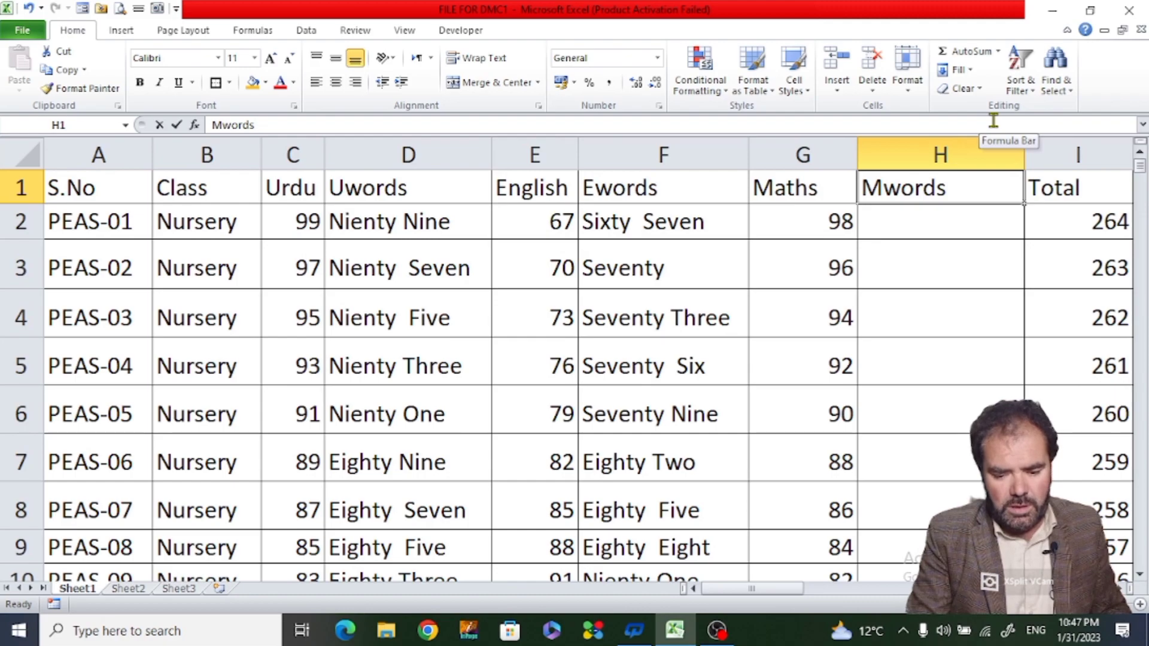
pyautogui.write('=')
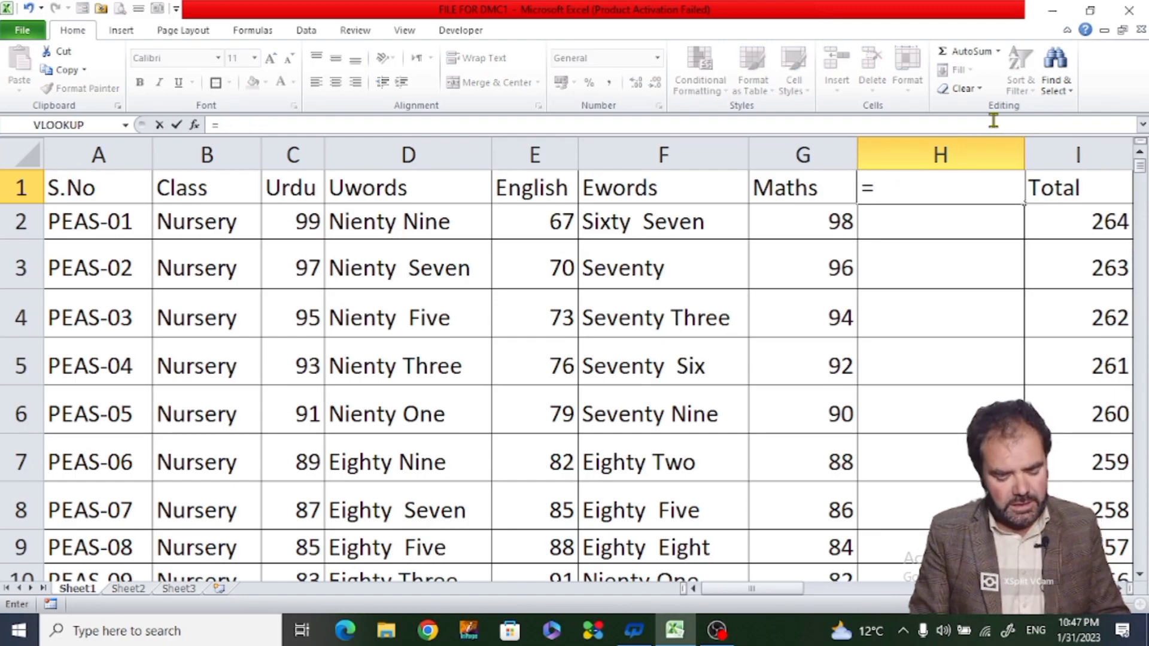
pyautogui.hotkey('ctrl', 'z')
pyautogui.press('Return')
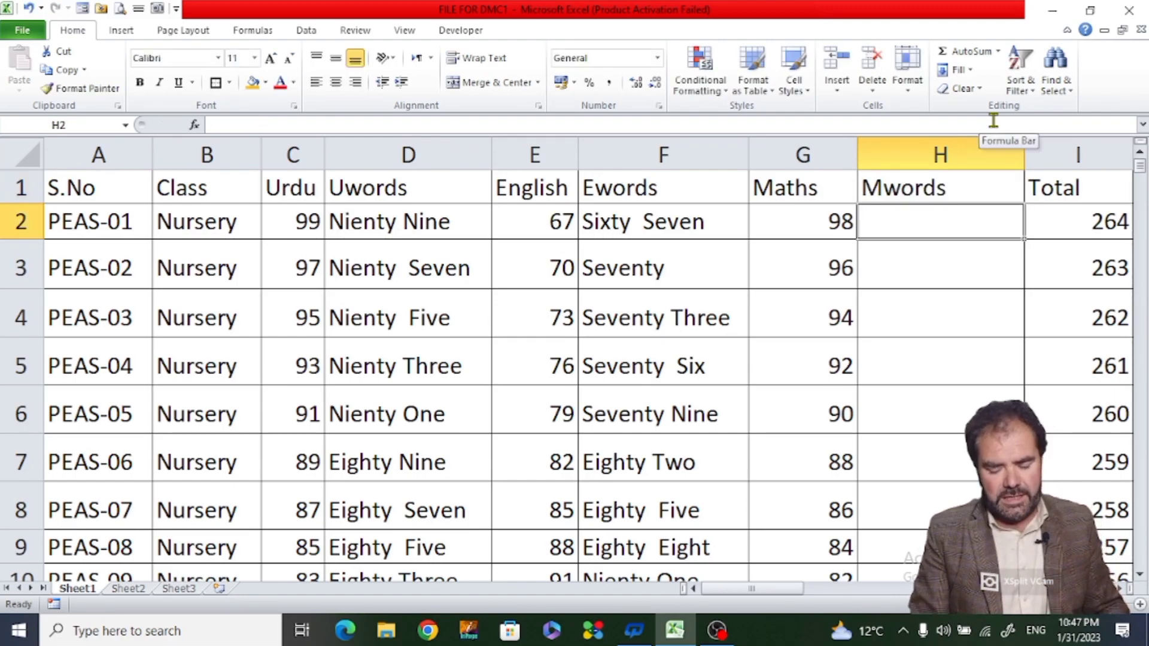
# Start a VLOOKUP formula in H2 with the Maths mark in G2 as the lookup value.
pyautogui.write('=')
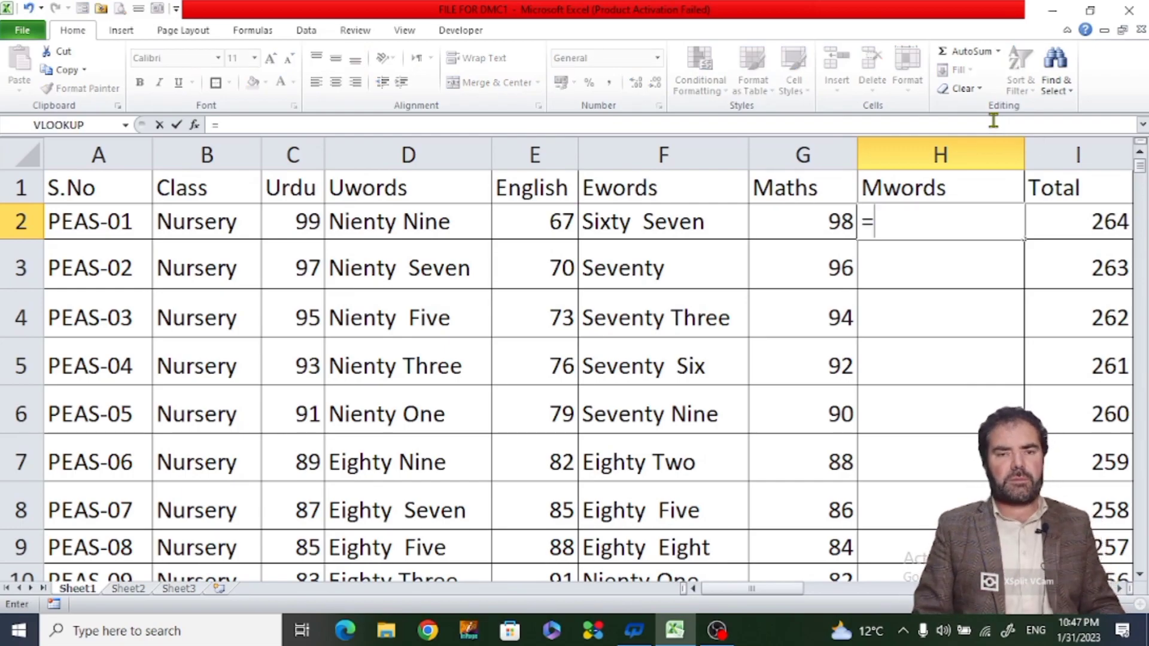
pyautogui.write('vl')
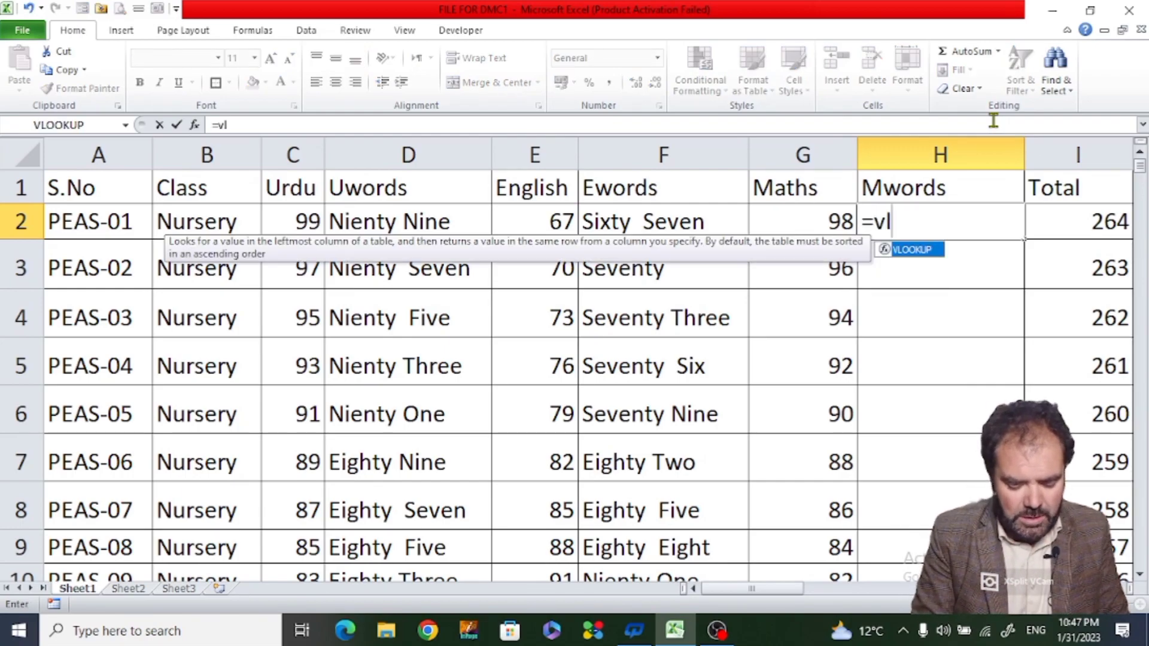
pyautogui.write('ook')
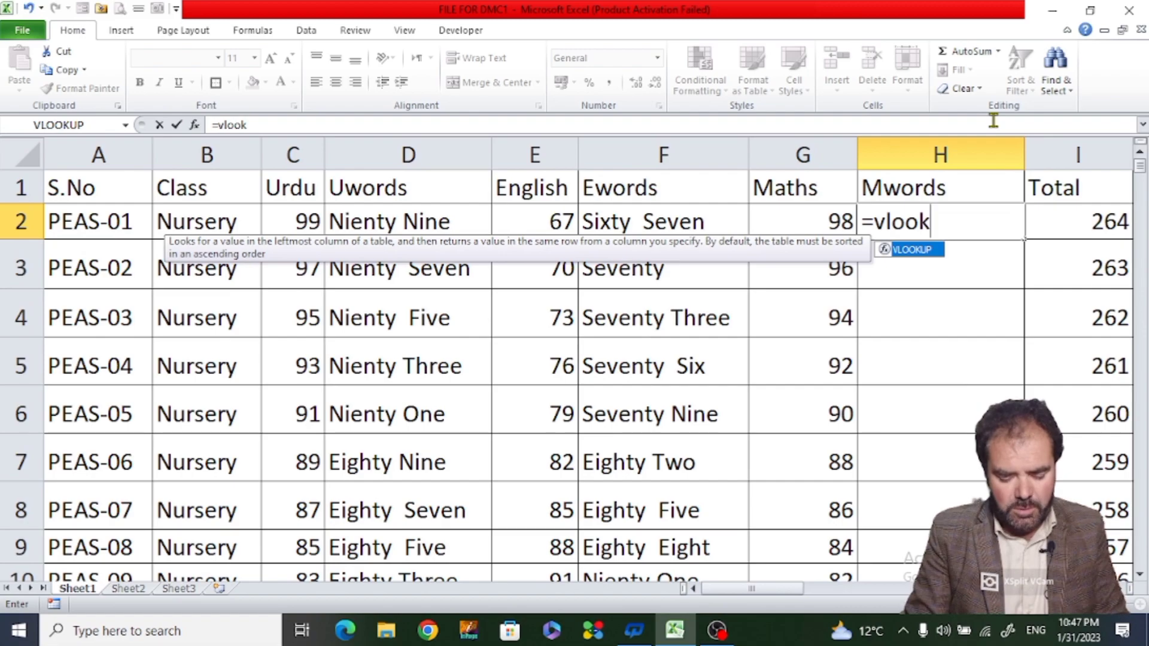
pyautogui.write('up')
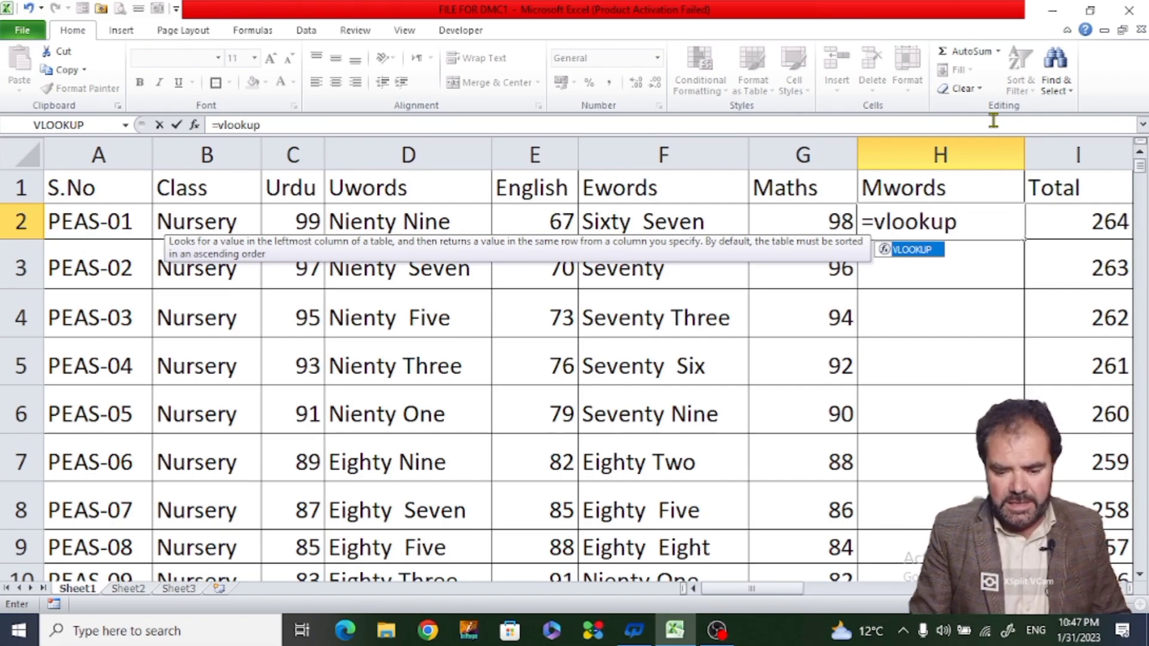
pyautogui.write('(')
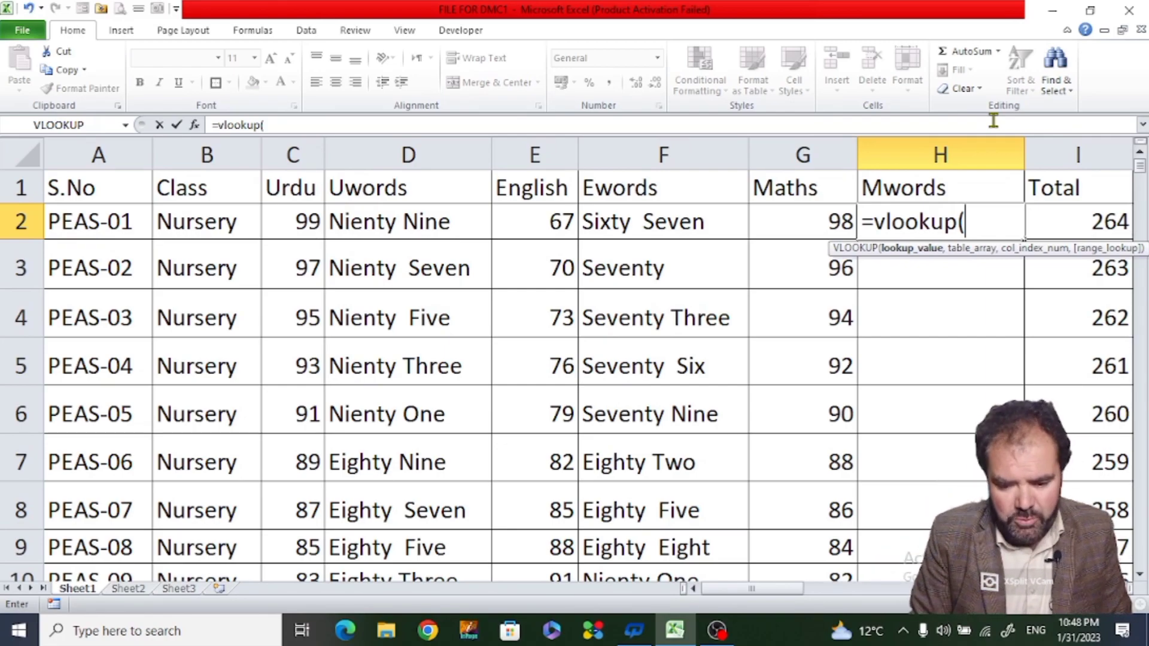
pyautogui.click(822, 224)
pyautogui.write(',')
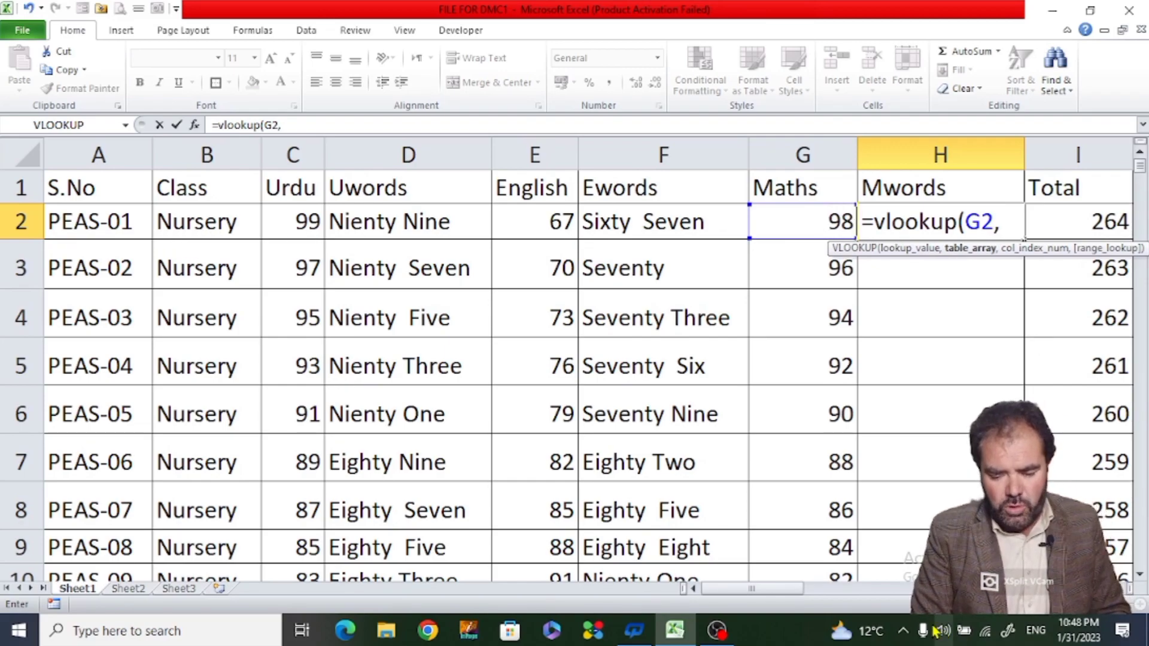
# Complete the H2 formula's arguments with the table array K1:L101 and column number 2.
pyautogui.moveTo(796, 590); pyautogui.dragTo(868, 592)
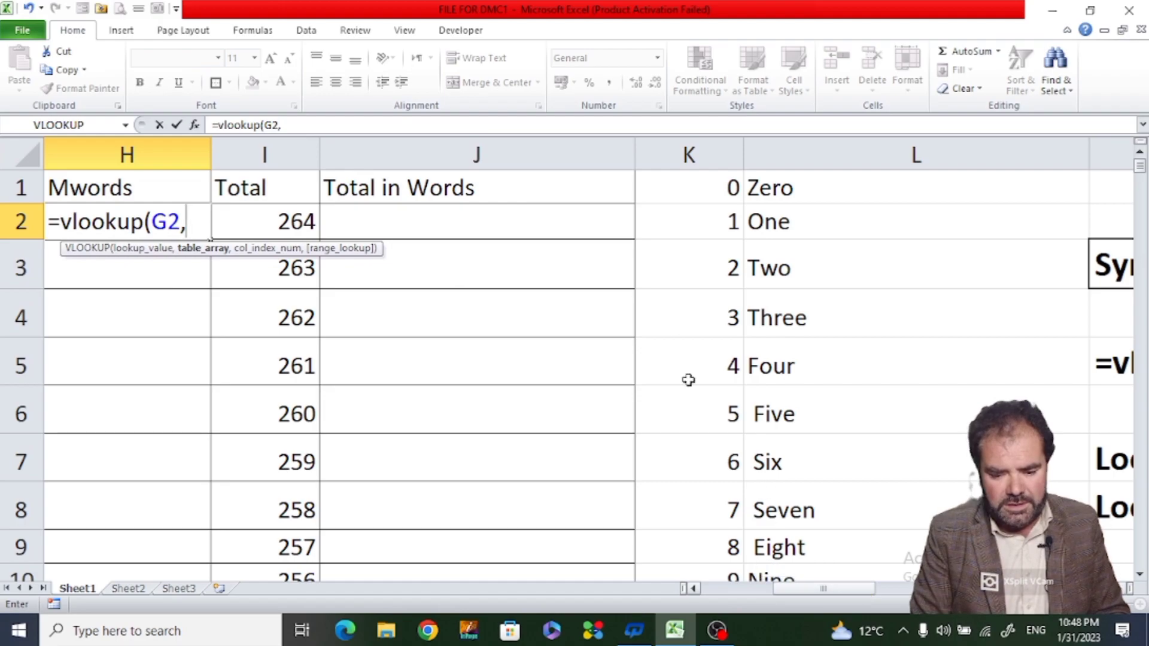
pyautogui.click(718, 189)
pyautogui.moveTo(718, 189); pyautogui.dragTo(767, 289)
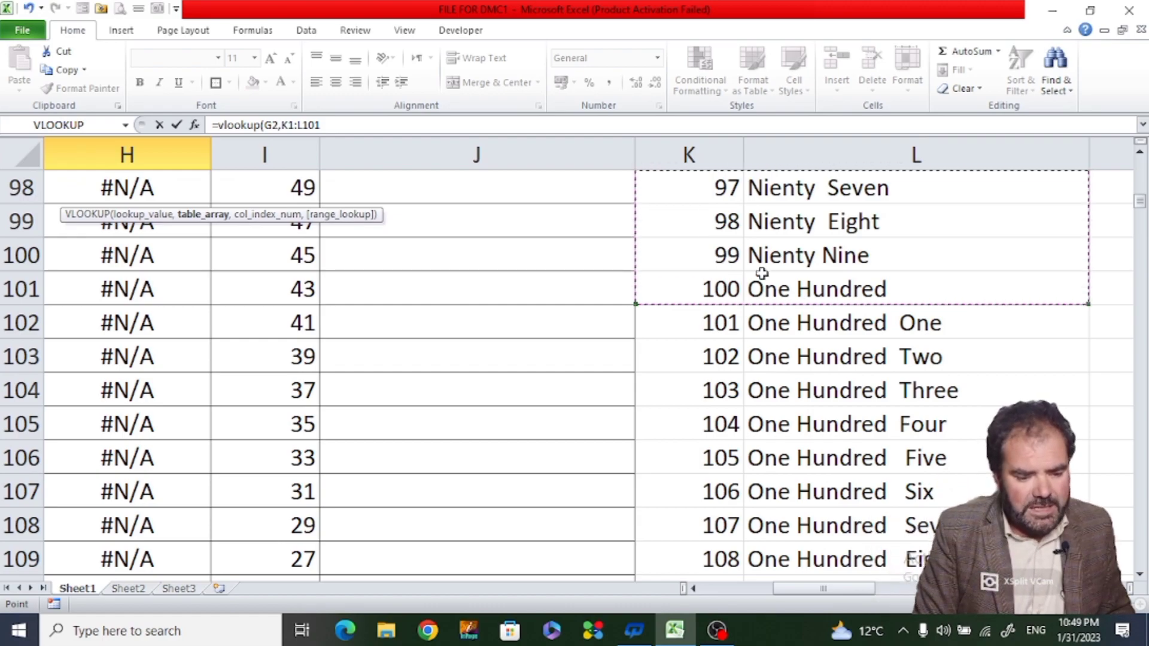
pyautogui.click(338, 124)
pyautogui.write(',')
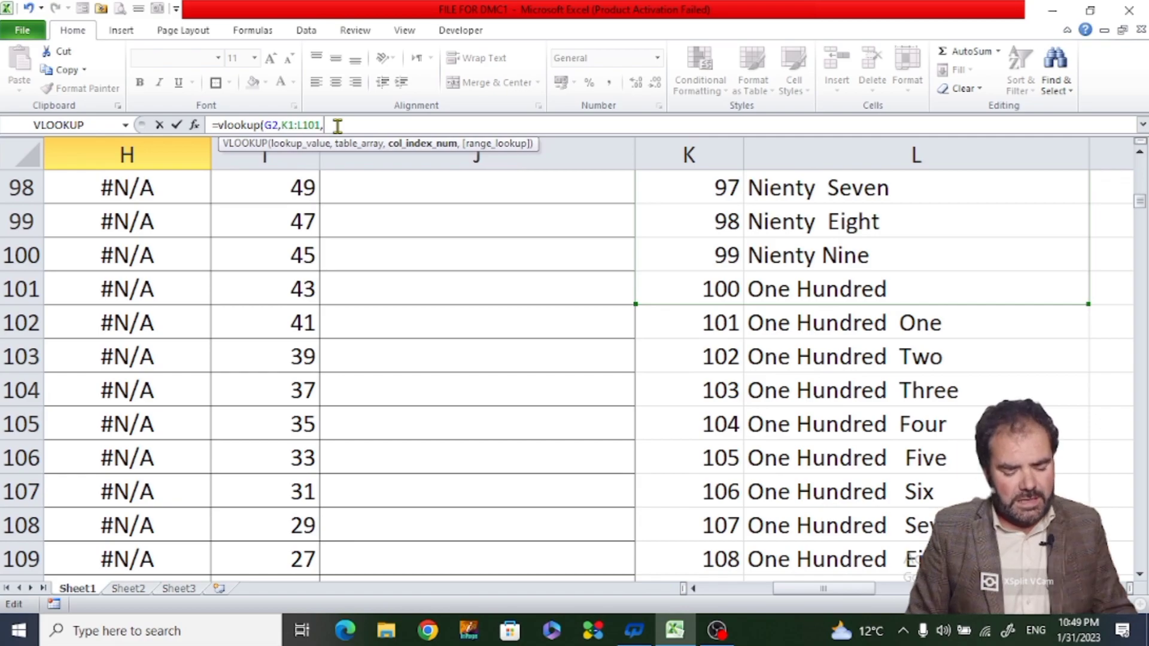
pyautogui.write('2')
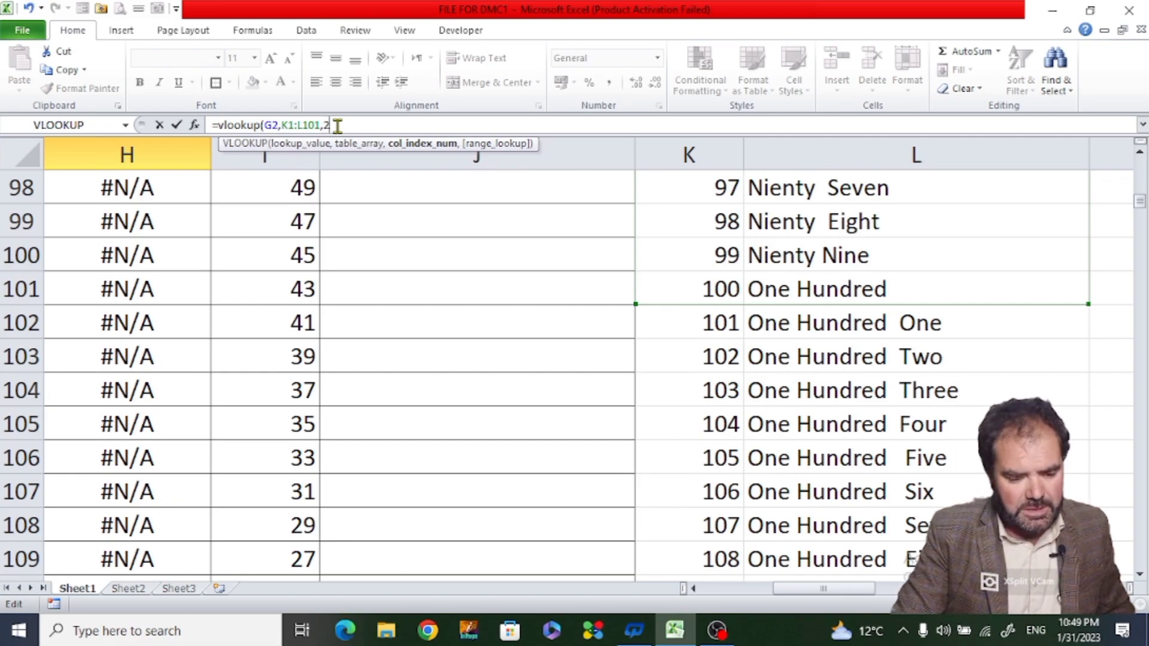
pyautogui.write(')')
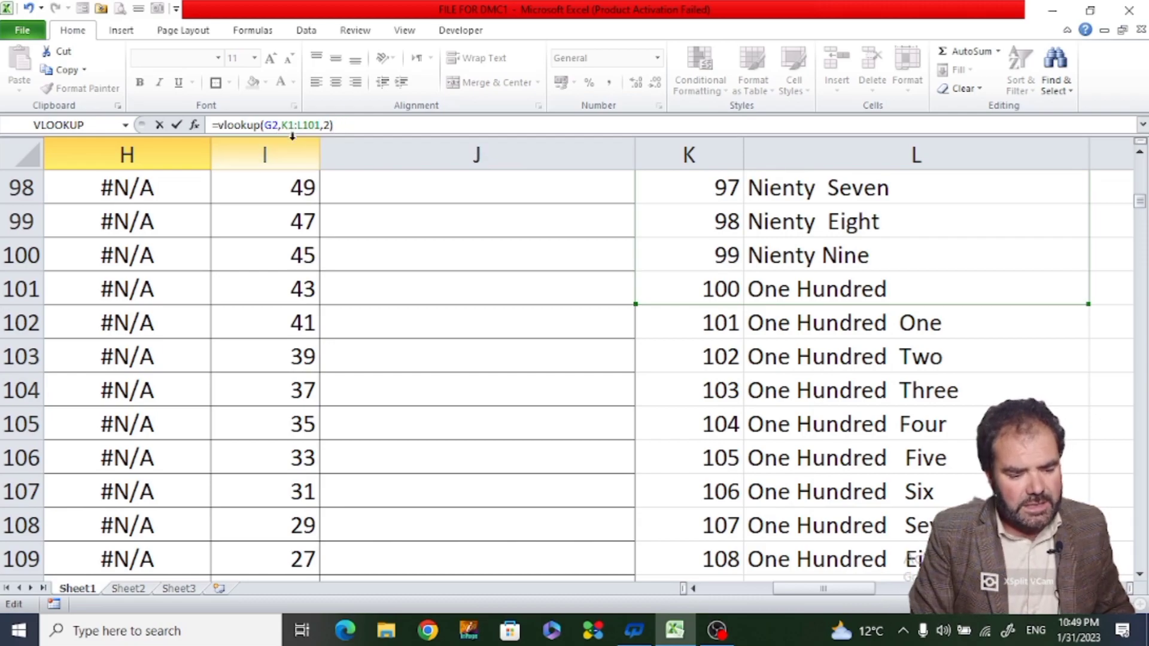
# Make the table array absolute as $K$1:$L$101 and enter the formula in H2.
pyautogui.click(289, 125)
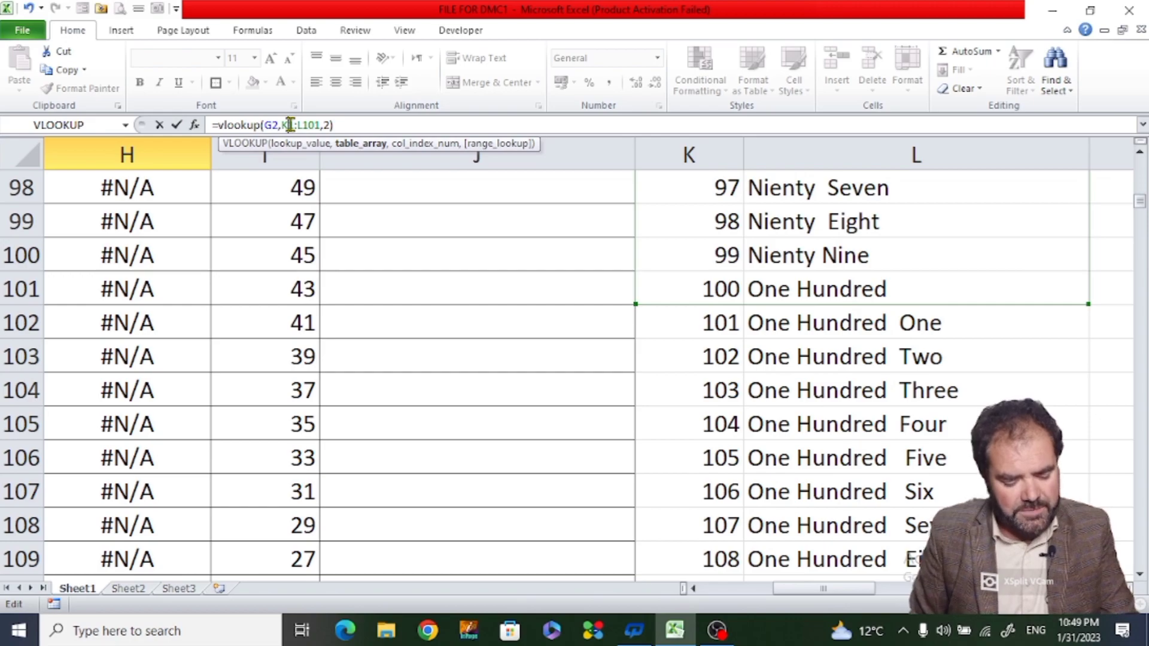
pyautogui.press('F4')
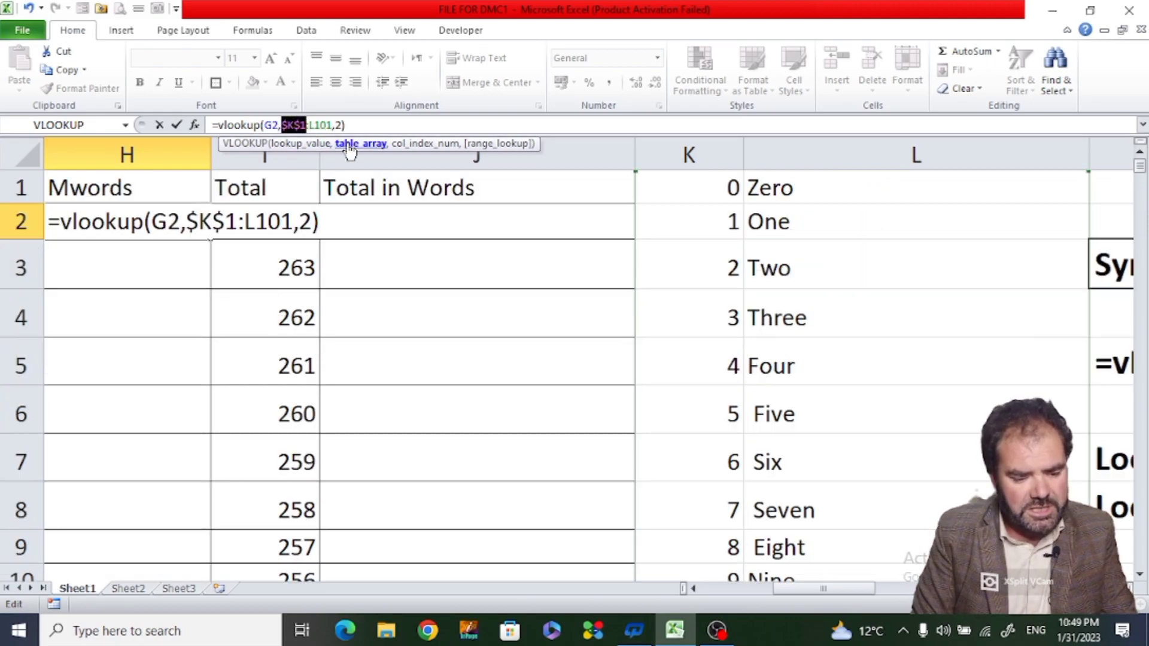
pyautogui.click(322, 125)
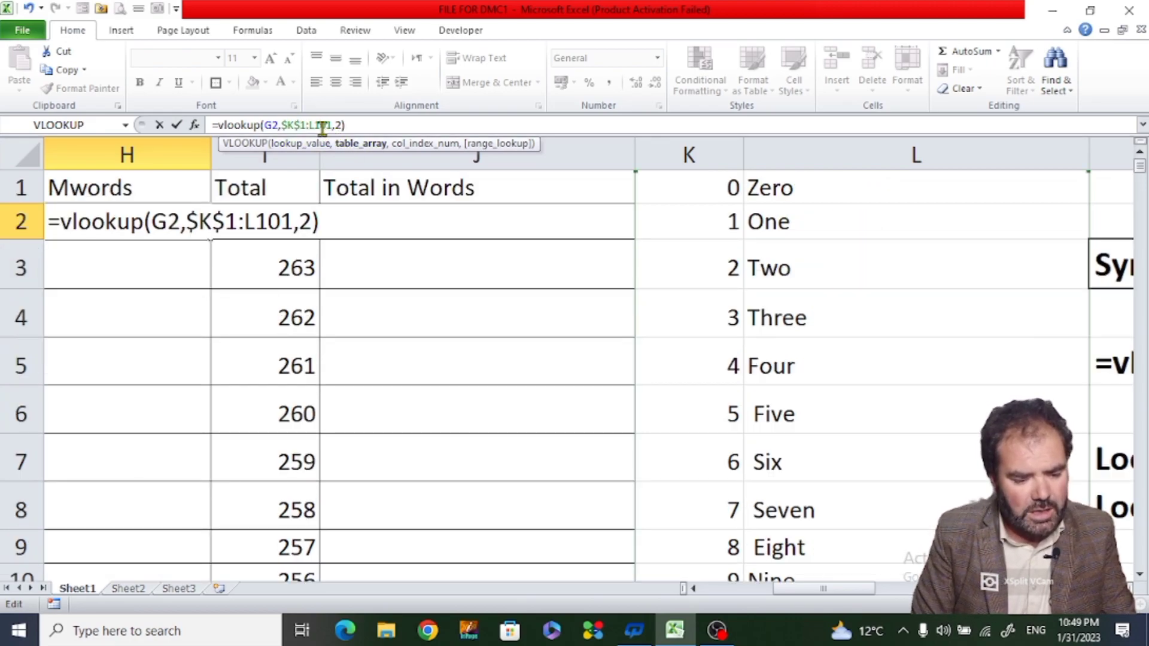
pyautogui.press('F4')
pyautogui.press('Return')
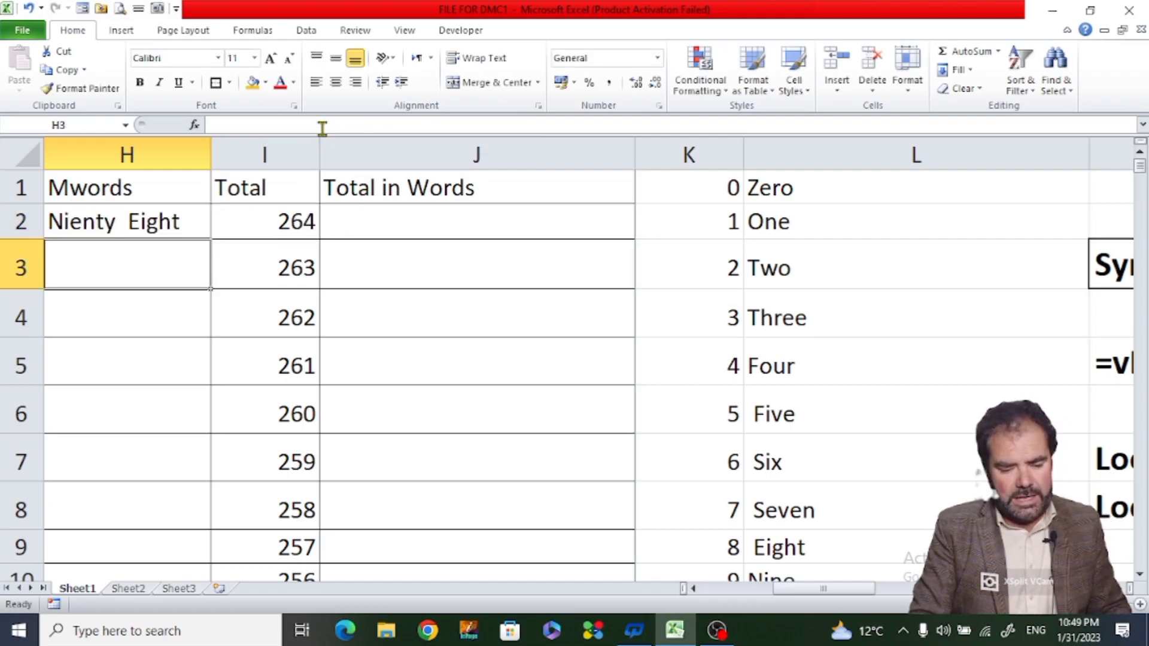
# Fill the VLOOKUP formula from H2 down the Mwords column.
pyautogui.press('Left')
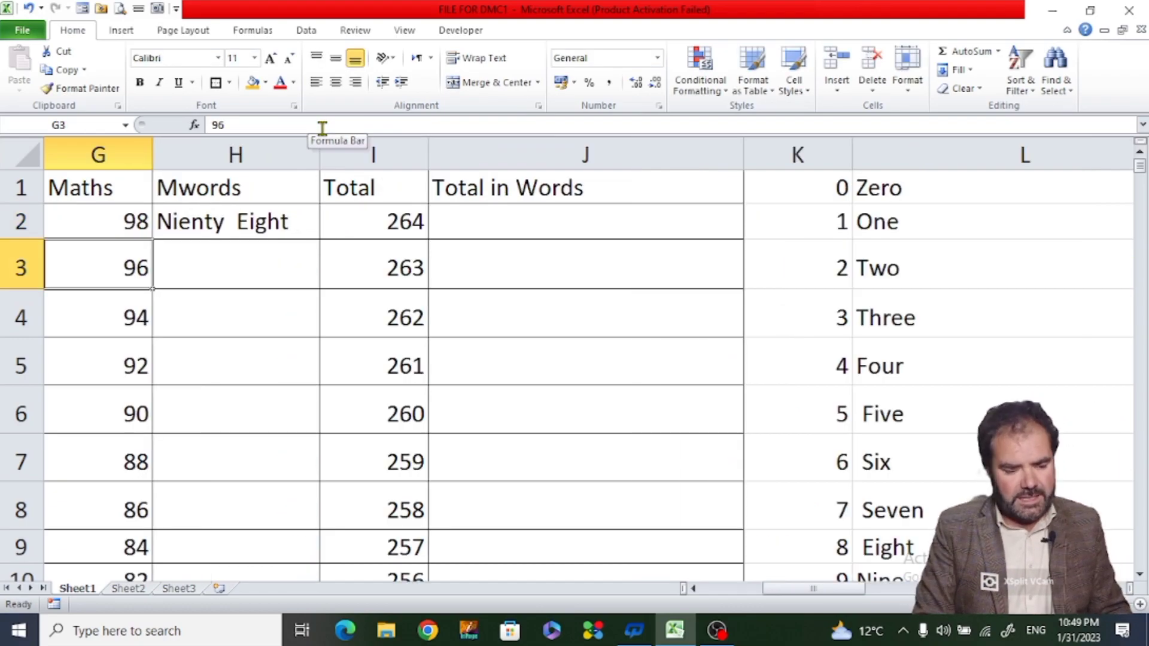
pyautogui.press('Right')
pyautogui.press('Up')
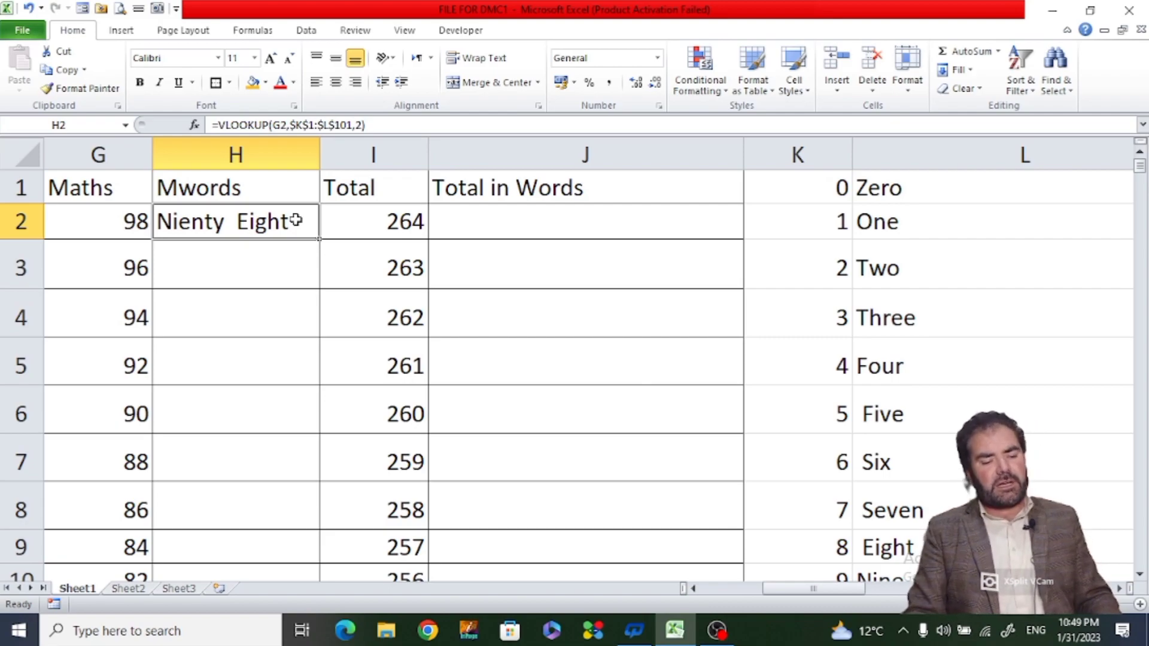
pyautogui.doubleClick(321, 241)
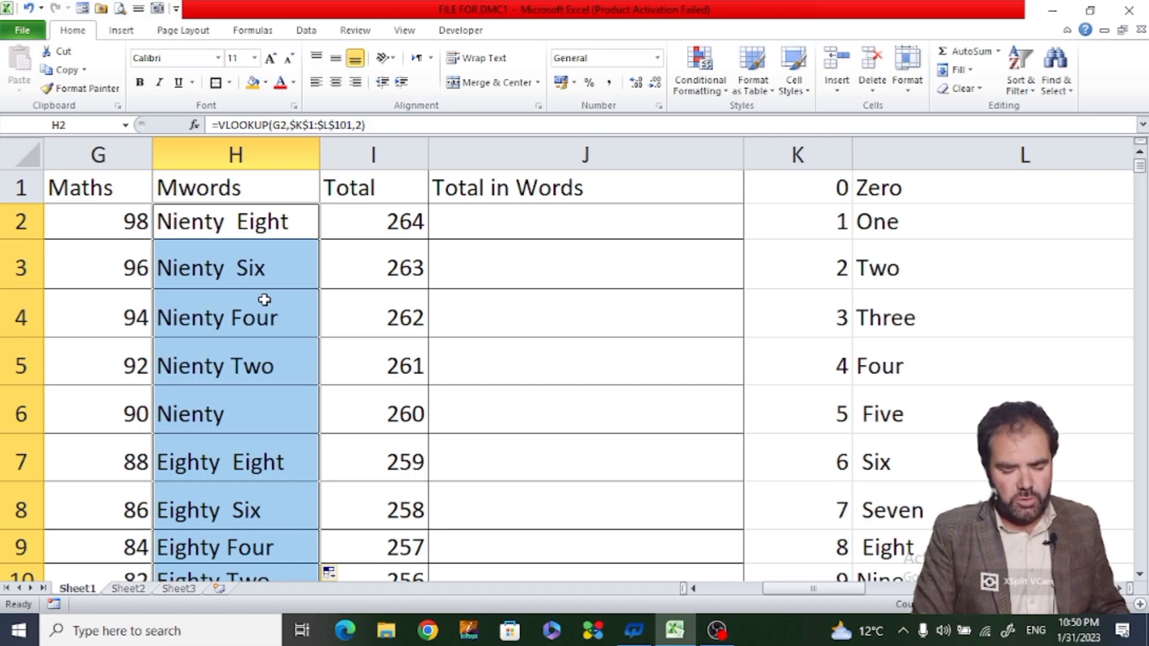
# Examine the formula behind the first student's Total in I2, leaving it unedited.
pyautogui.click(504, 223)
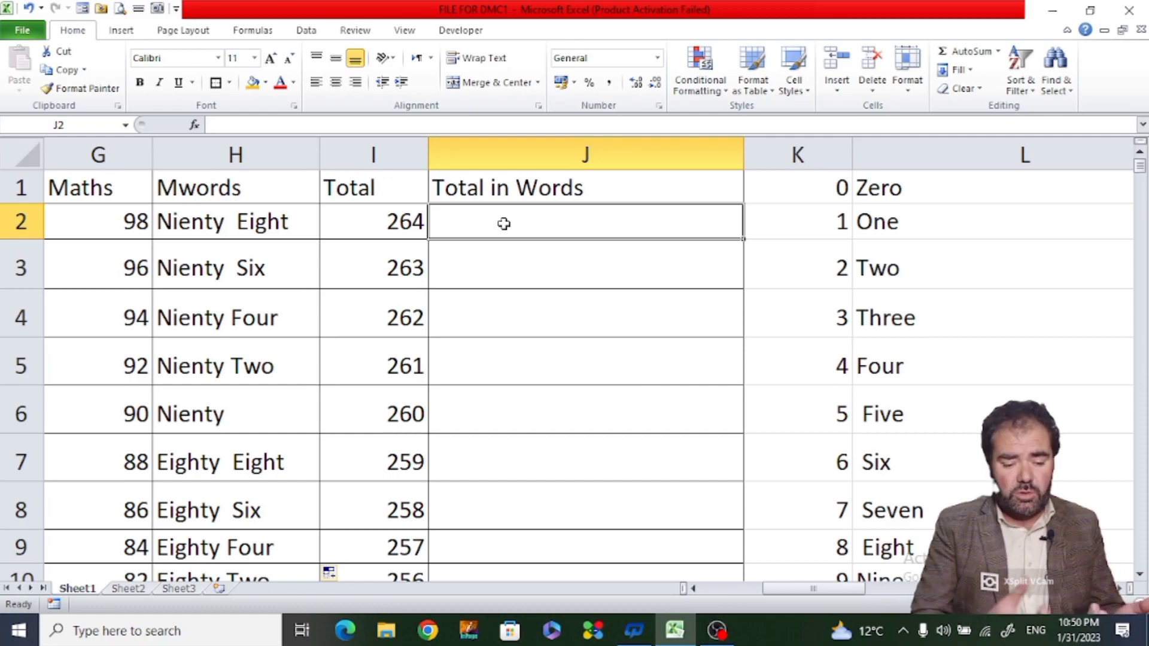
pyautogui.click(408, 221)
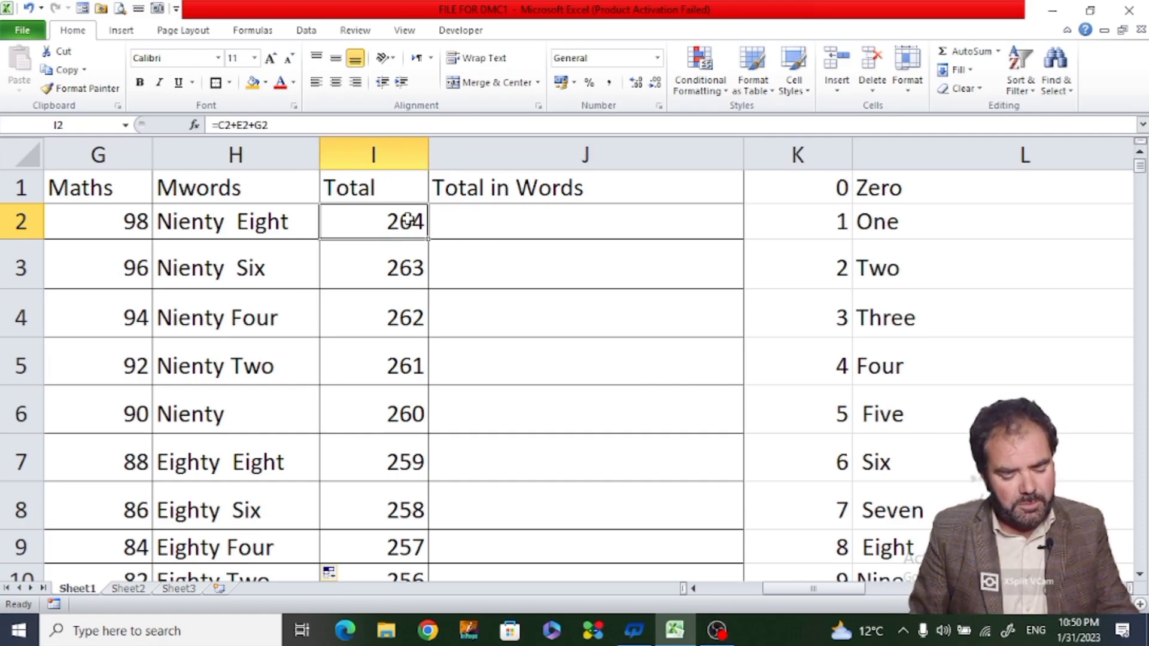
pyautogui.doubleClick(408, 220)
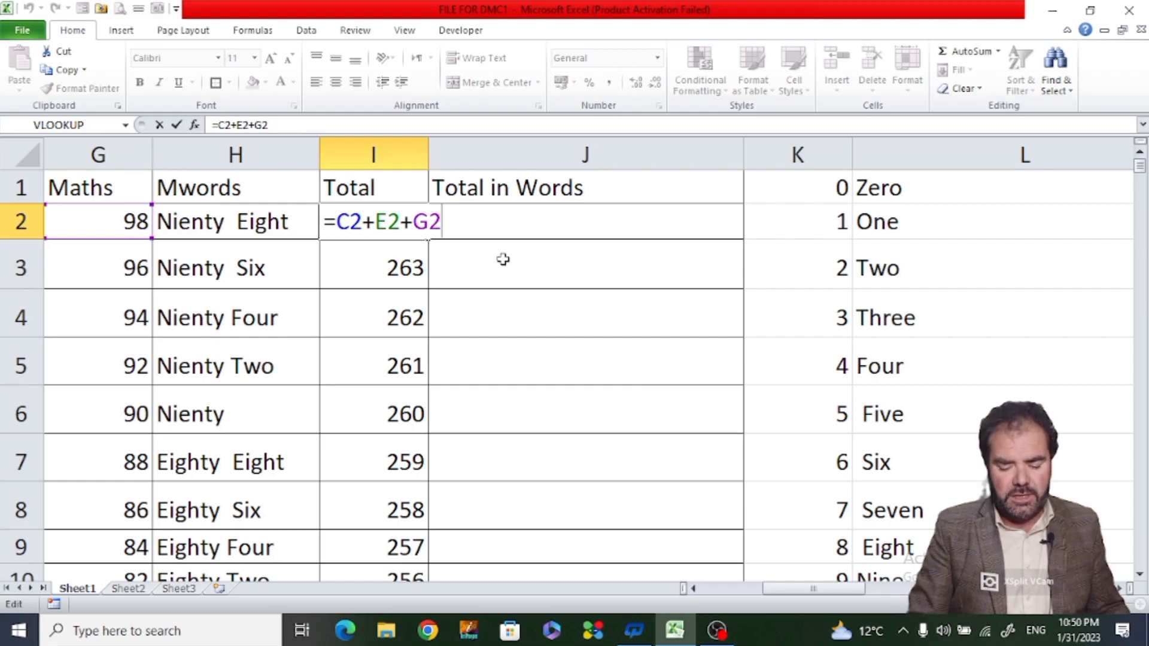
pyautogui.press('Return')
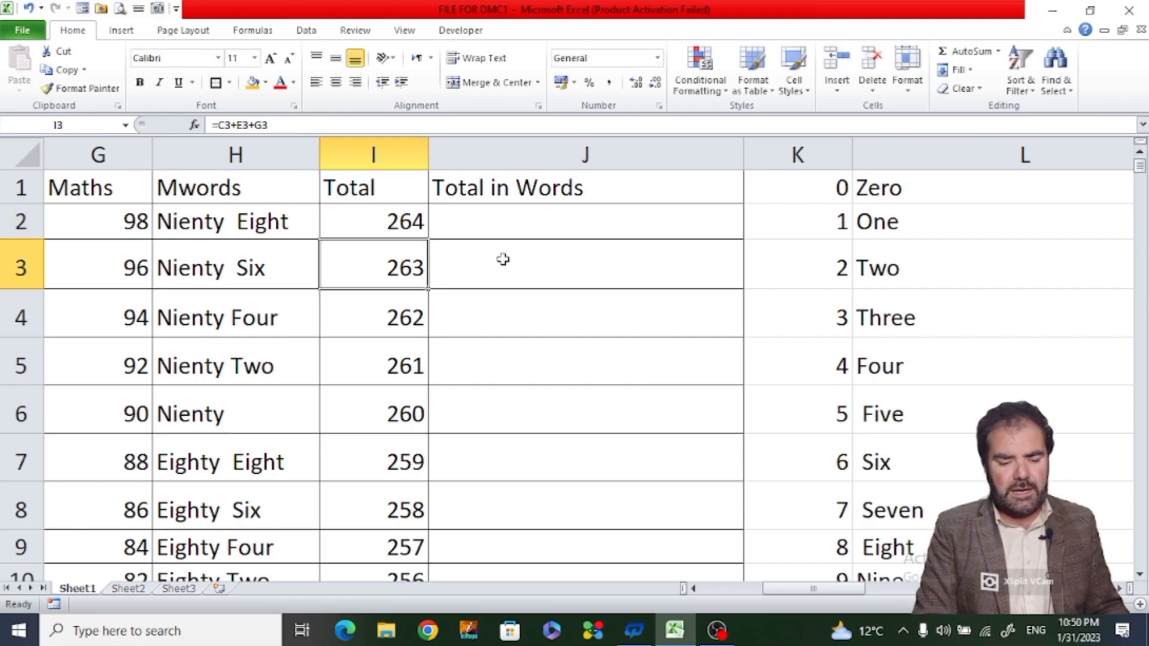
# Write a VLOOKUP formula in J2 with lookup value I2, table array K1:L1101 and column number 2.
pyautogui.click(509, 222)
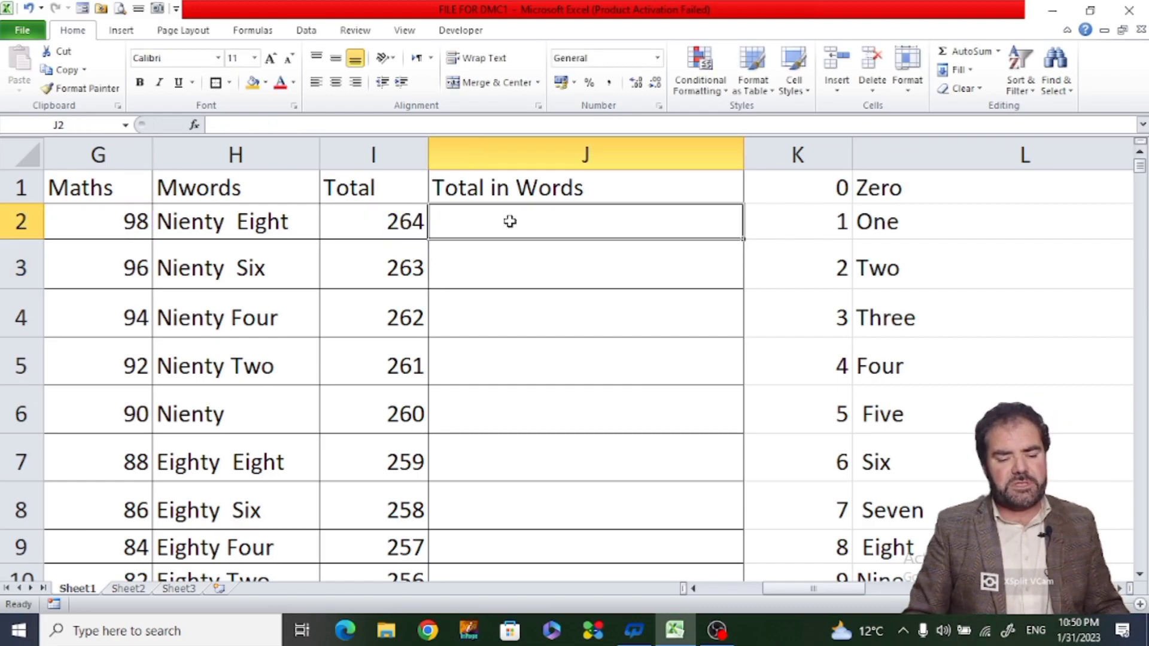
pyautogui.write('=')
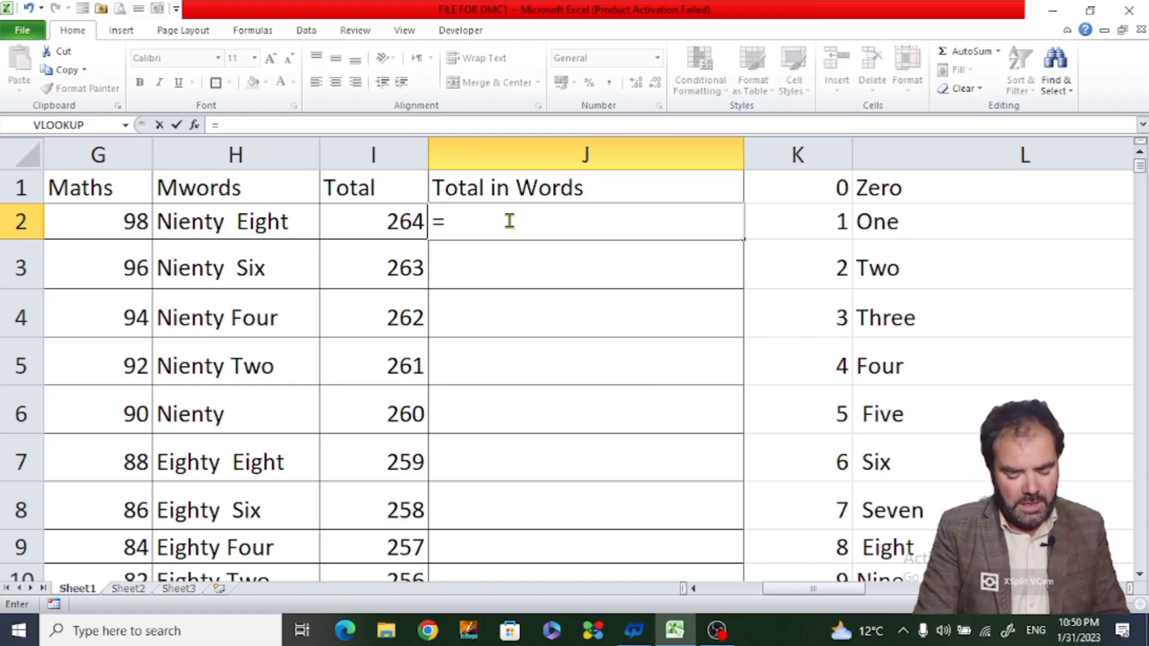
pyautogui.write('vlook')
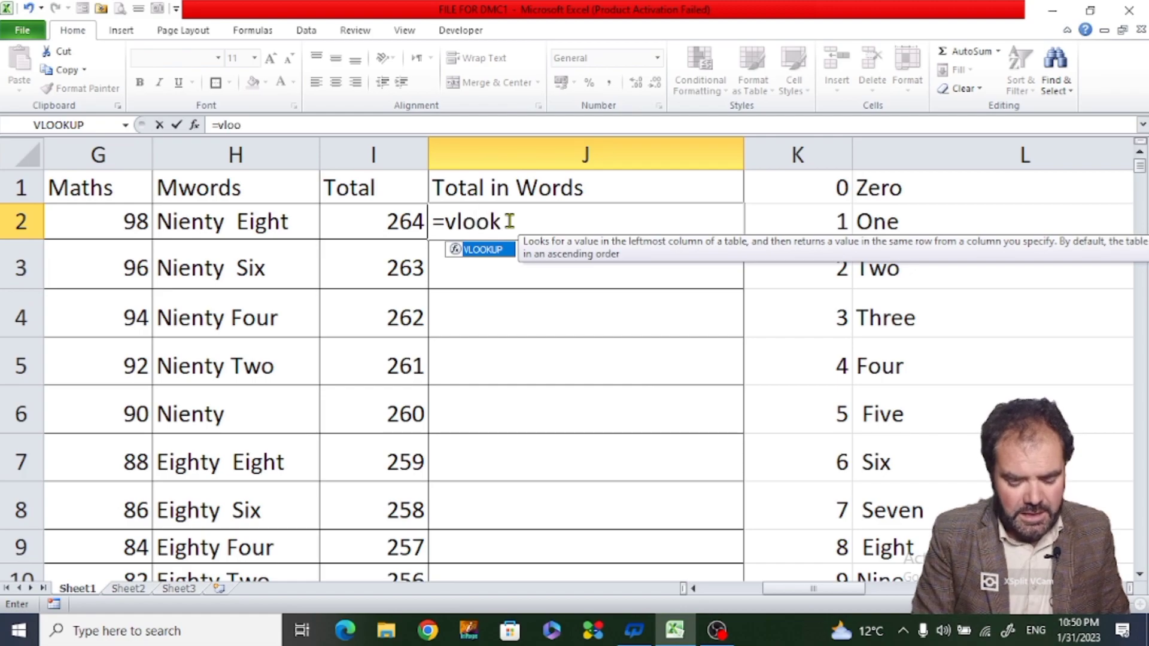
pyautogui.write('up')
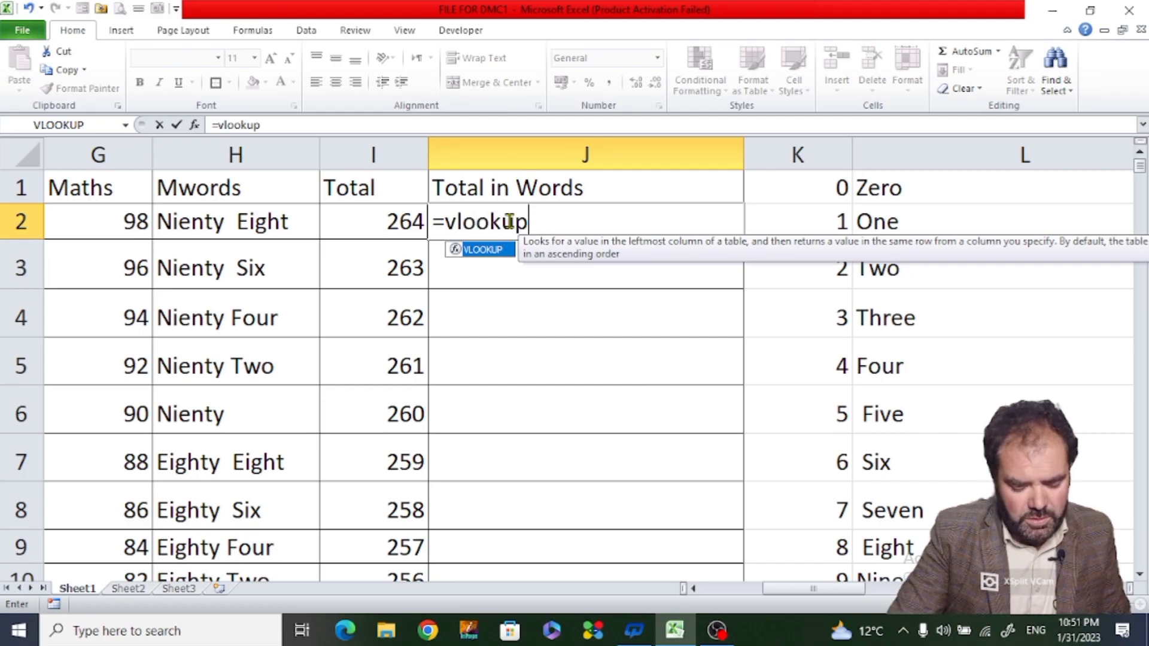
pyautogui.write('(')
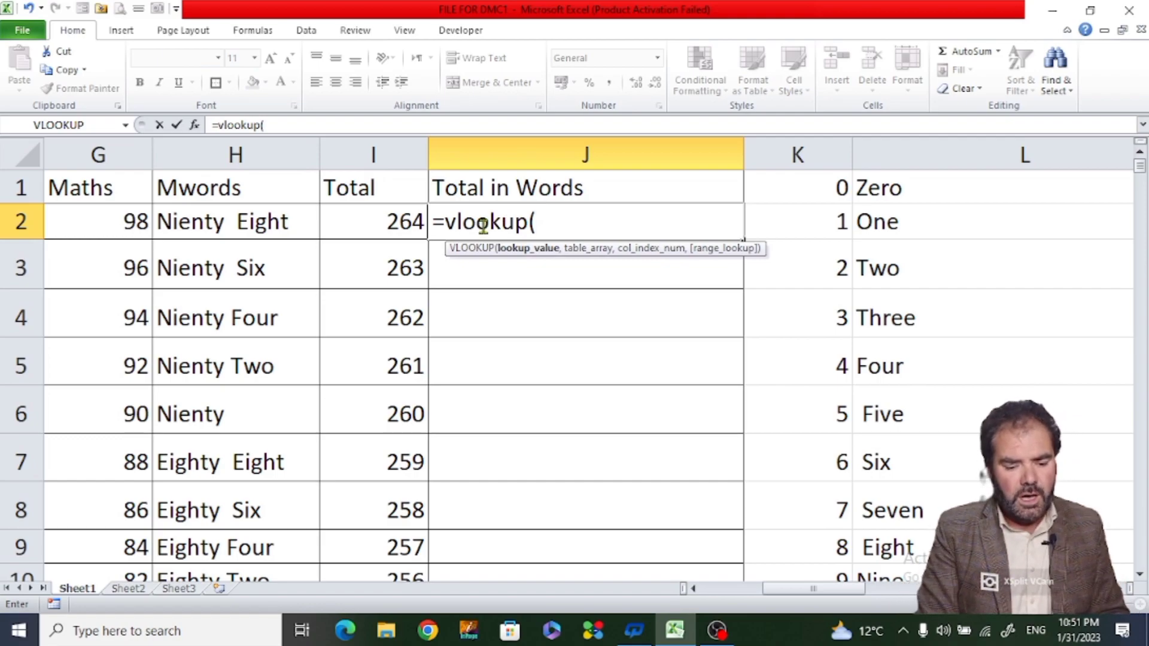
pyautogui.click(405, 223)
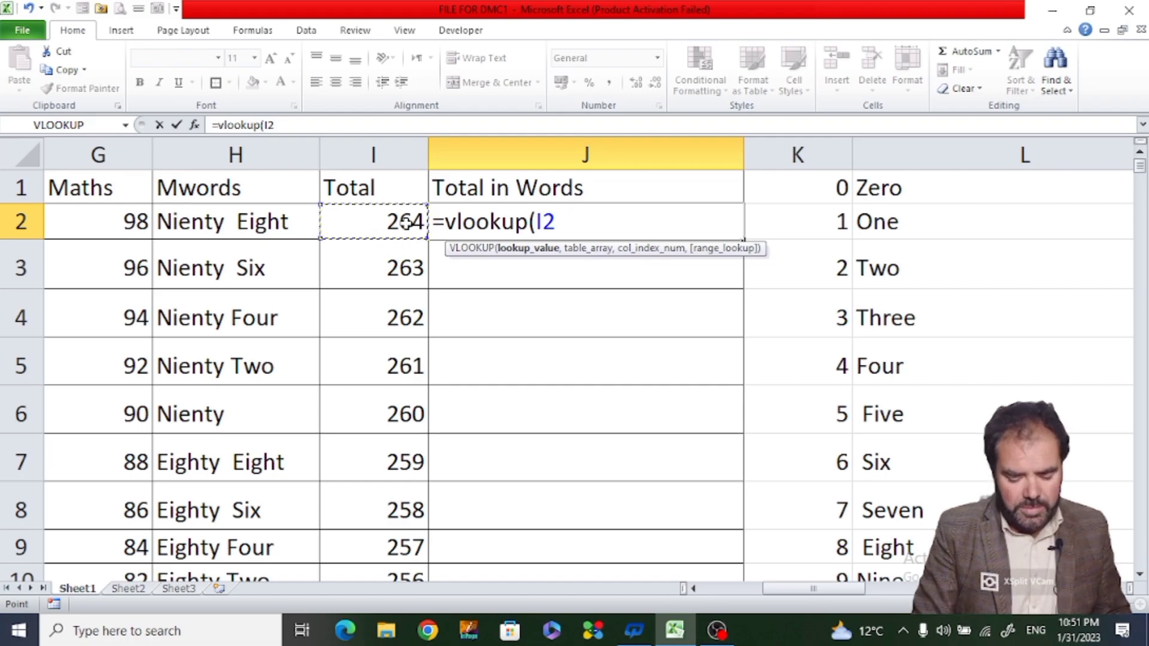
pyautogui.write(',')
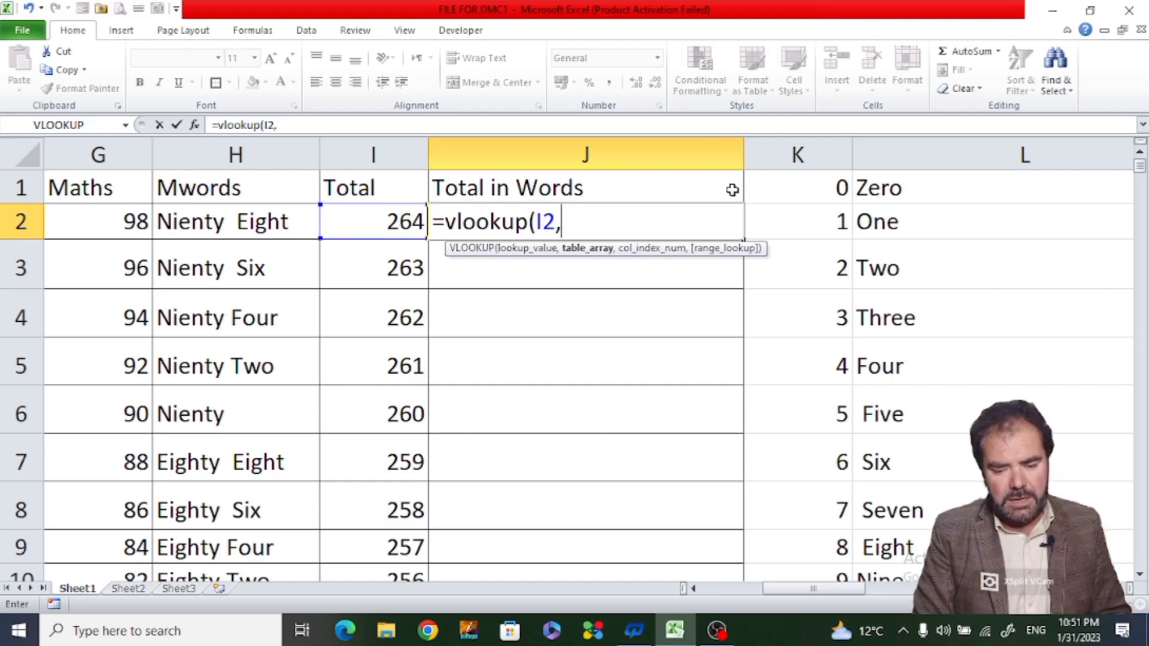
pyautogui.moveTo(838, 185); pyautogui.dragTo(935, 458)
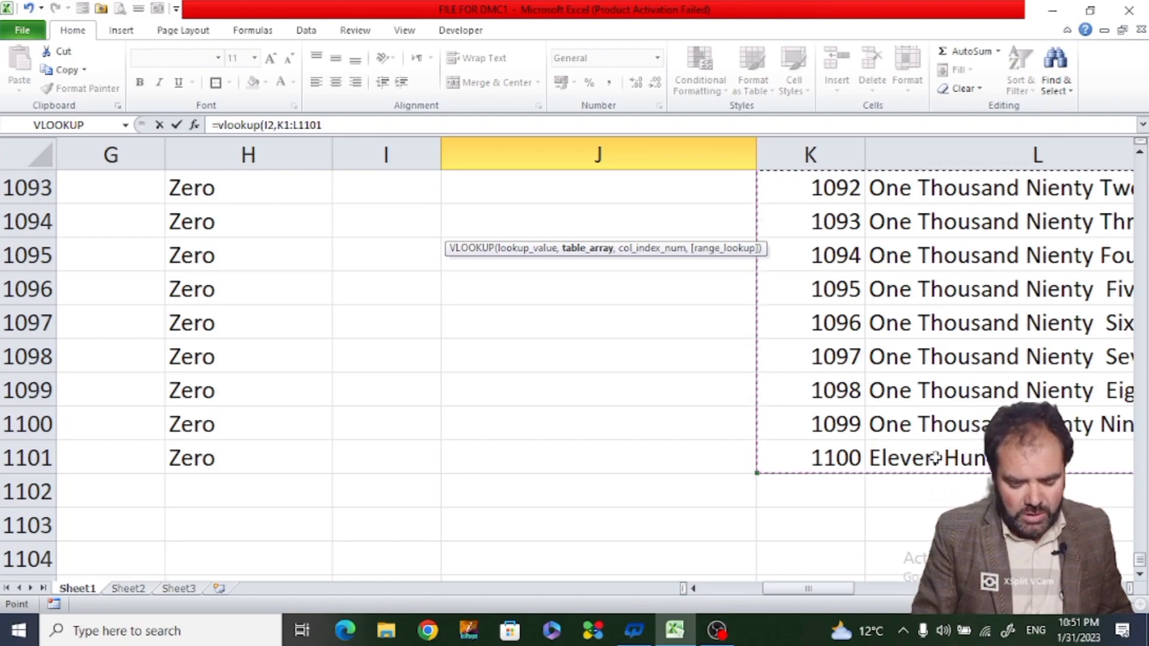
pyautogui.write(',2')
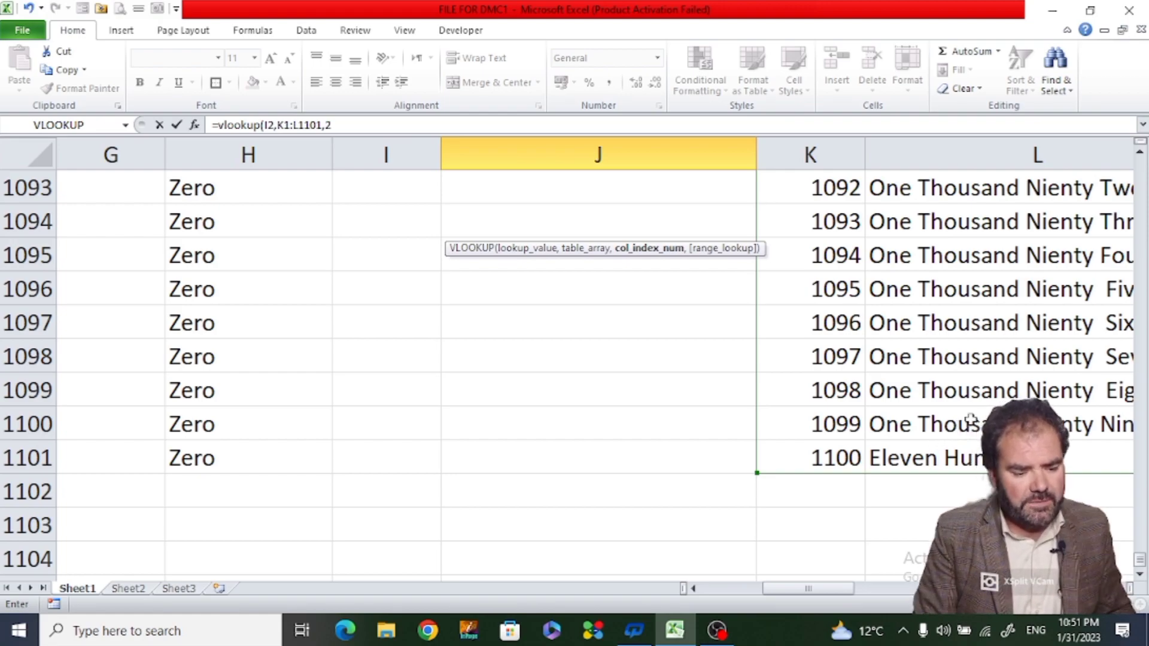
# Enter the J2 formula with the absolute table array $K$1:$L$1101 and fill it down the Total in Words column.
pyautogui.click(285, 125)
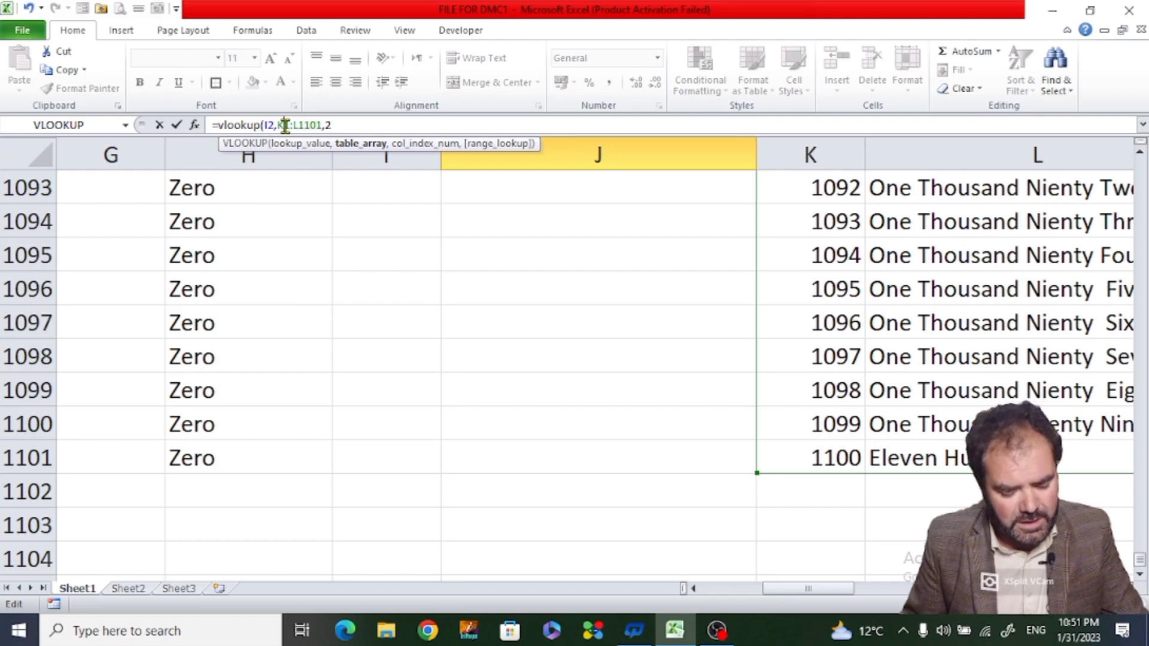
pyautogui.press('F4')
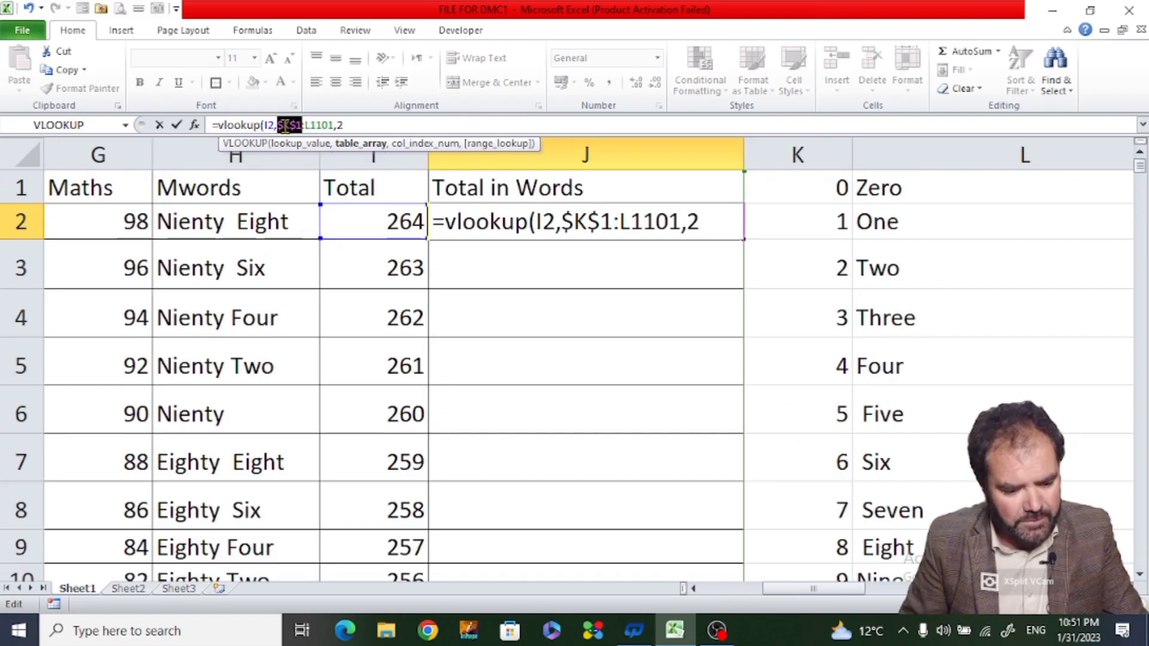
pyautogui.click(316, 126)
pyautogui.press('F4')
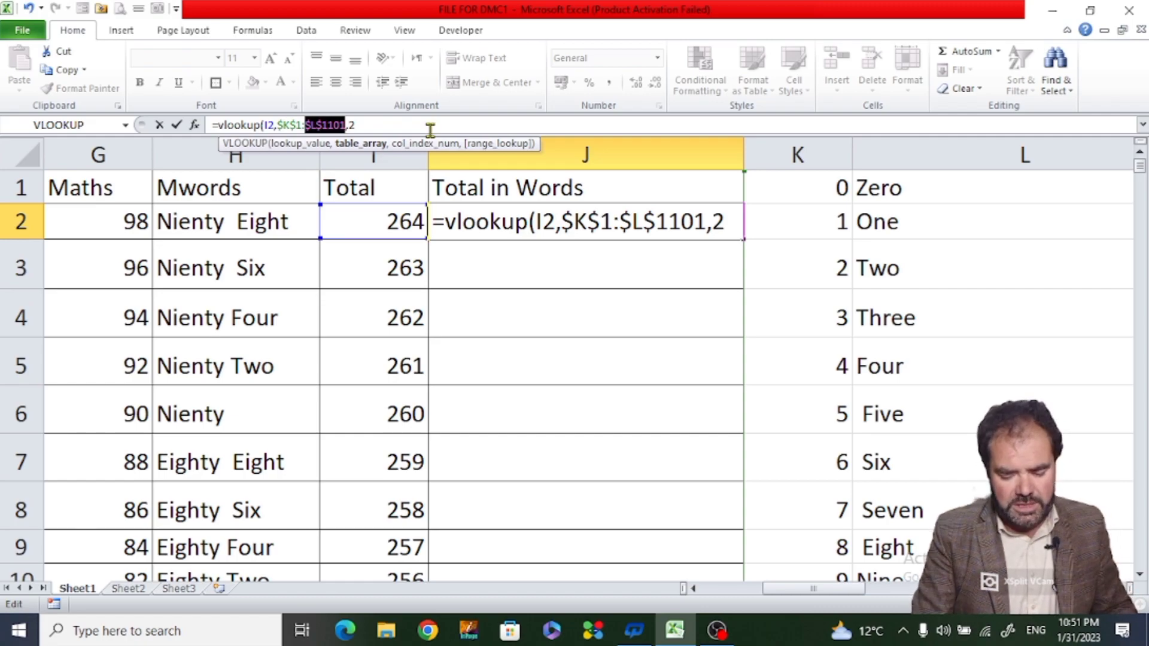
pyautogui.press('Return')
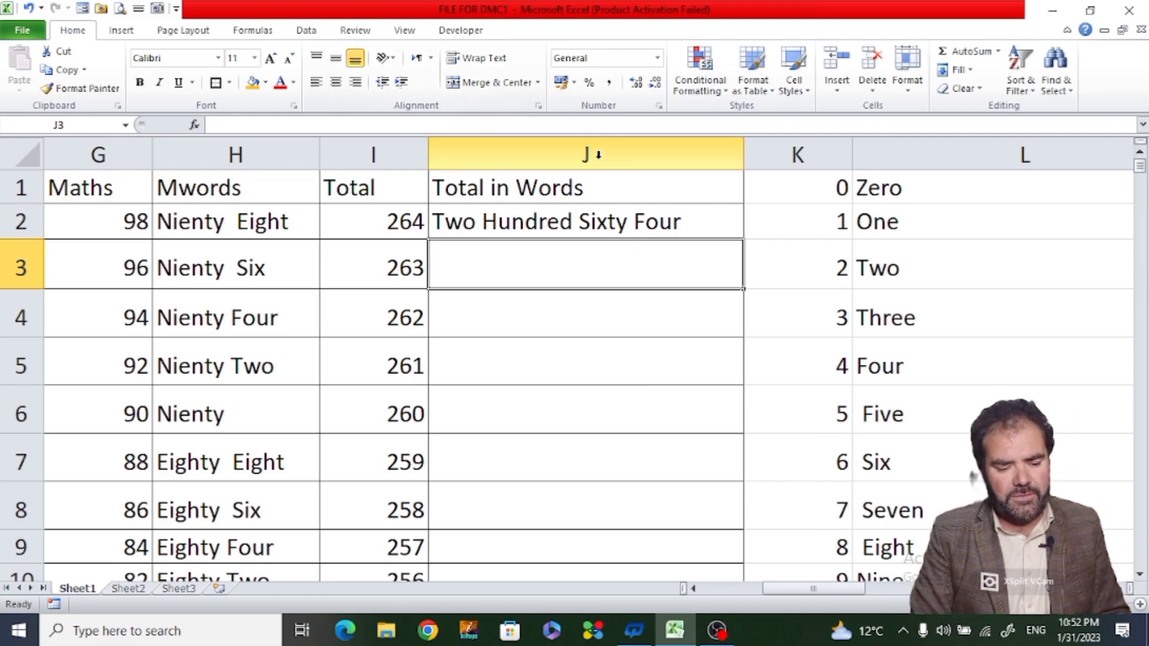
pyautogui.click(604, 209)
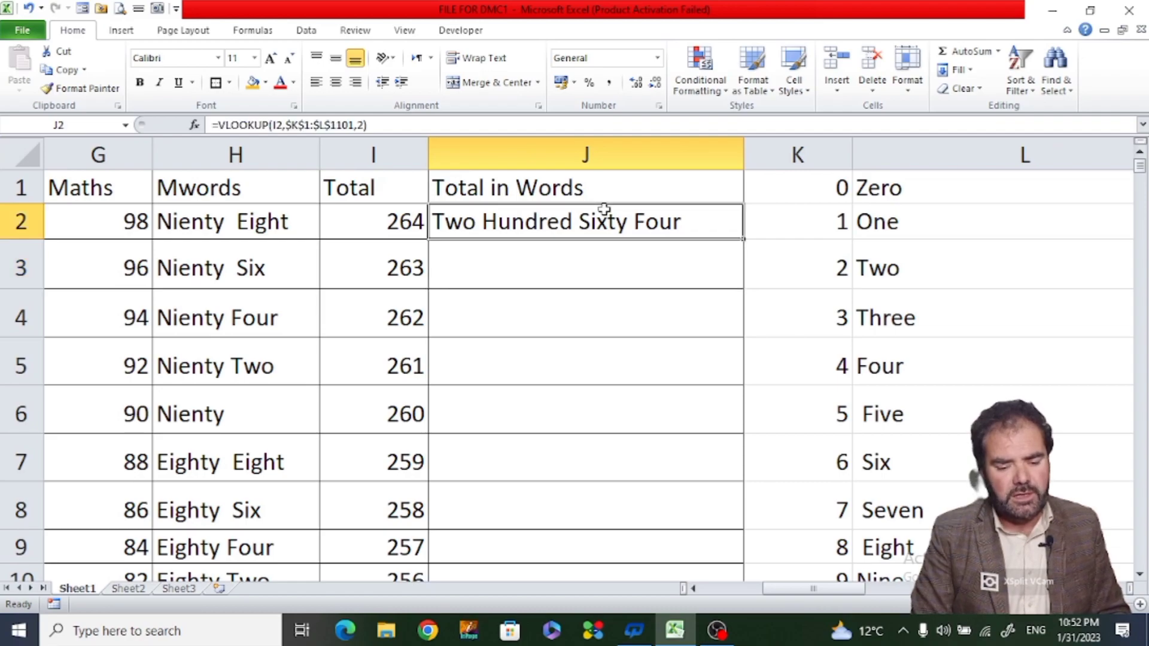
pyautogui.doubleClick(745, 243)
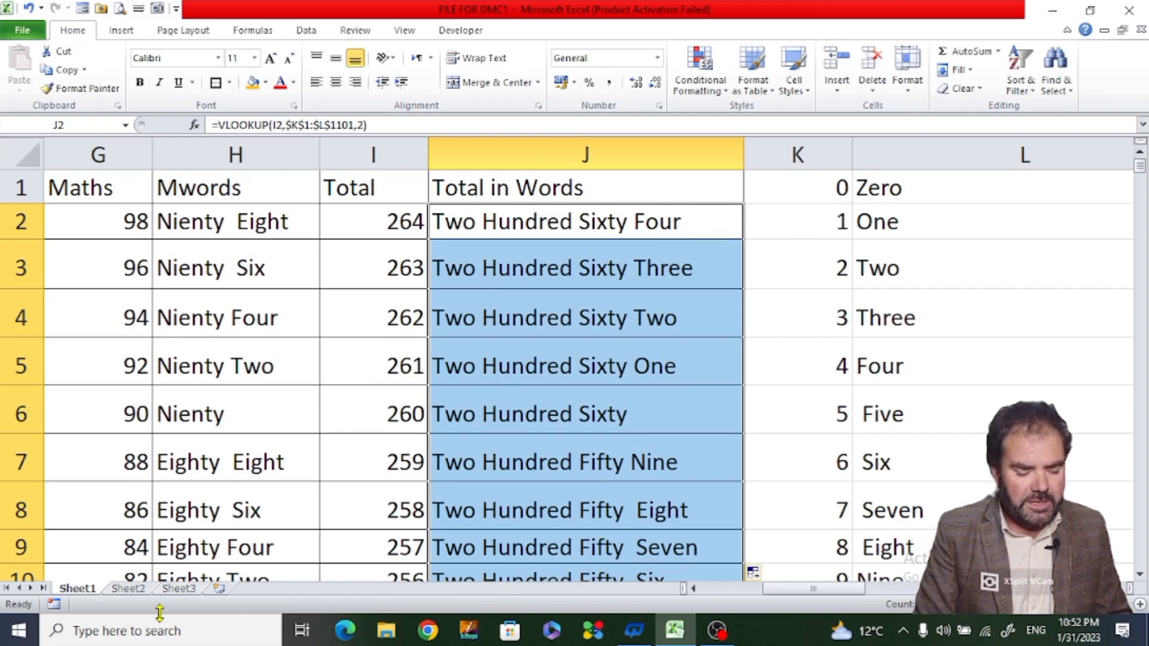
# On Sheet2, correct the syntax note in G15 to =HLookup(Lookup Value, Lookup Array, Row No).
pyautogui.click(129, 589)
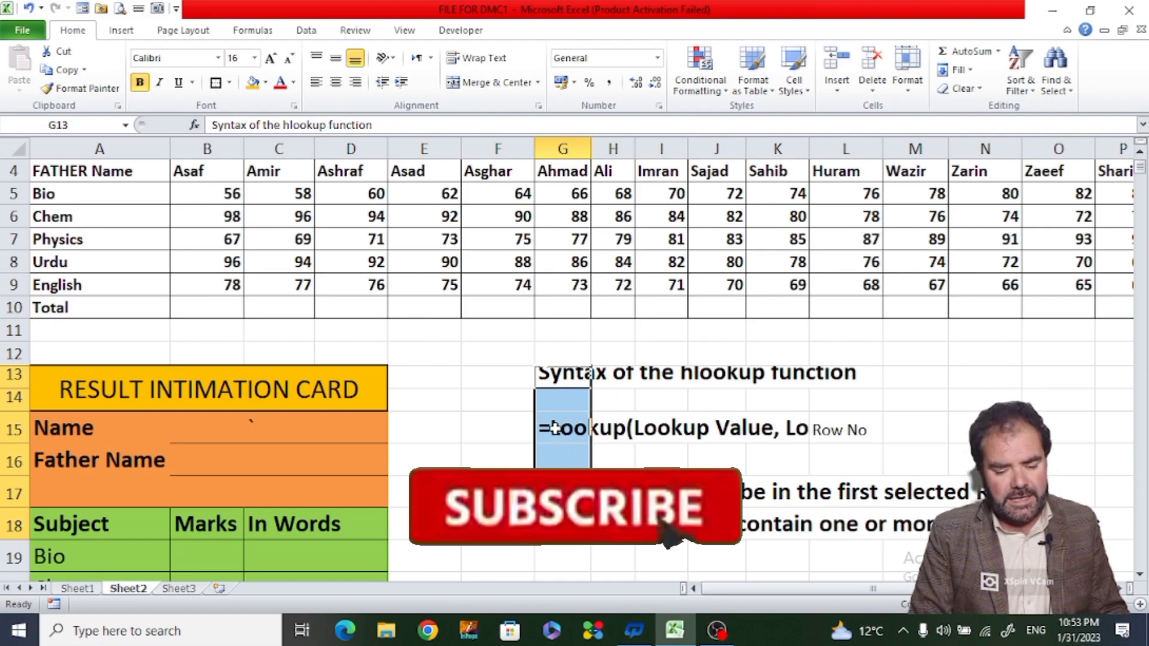
pyautogui.doubleClick(548, 427)
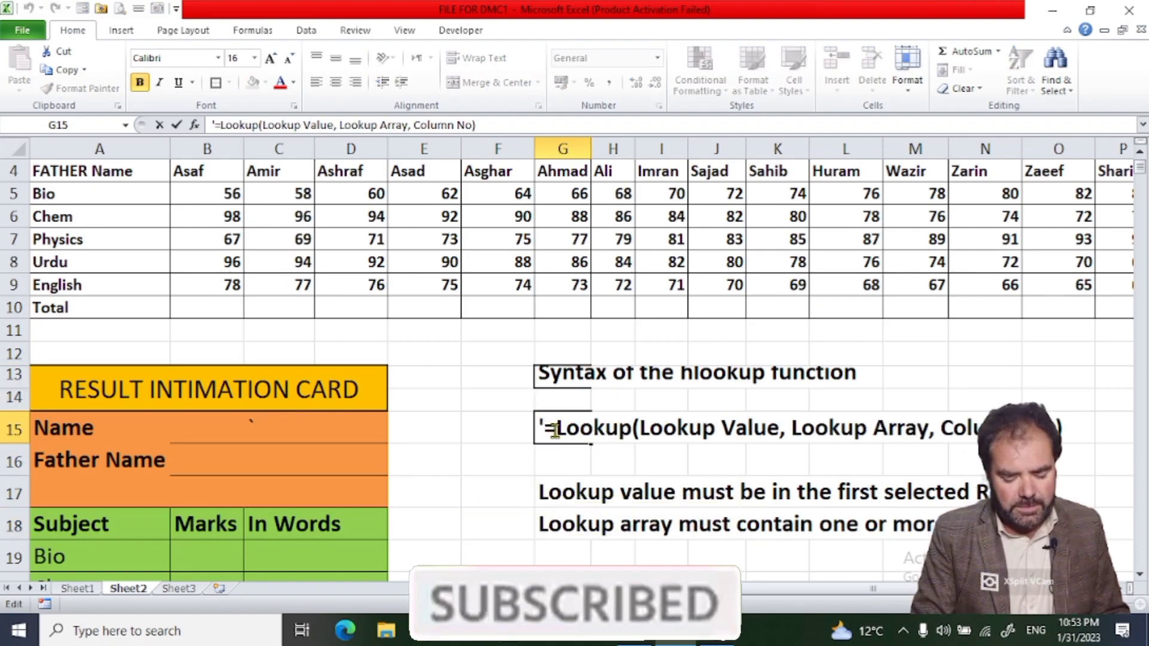
pyautogui.write('H')
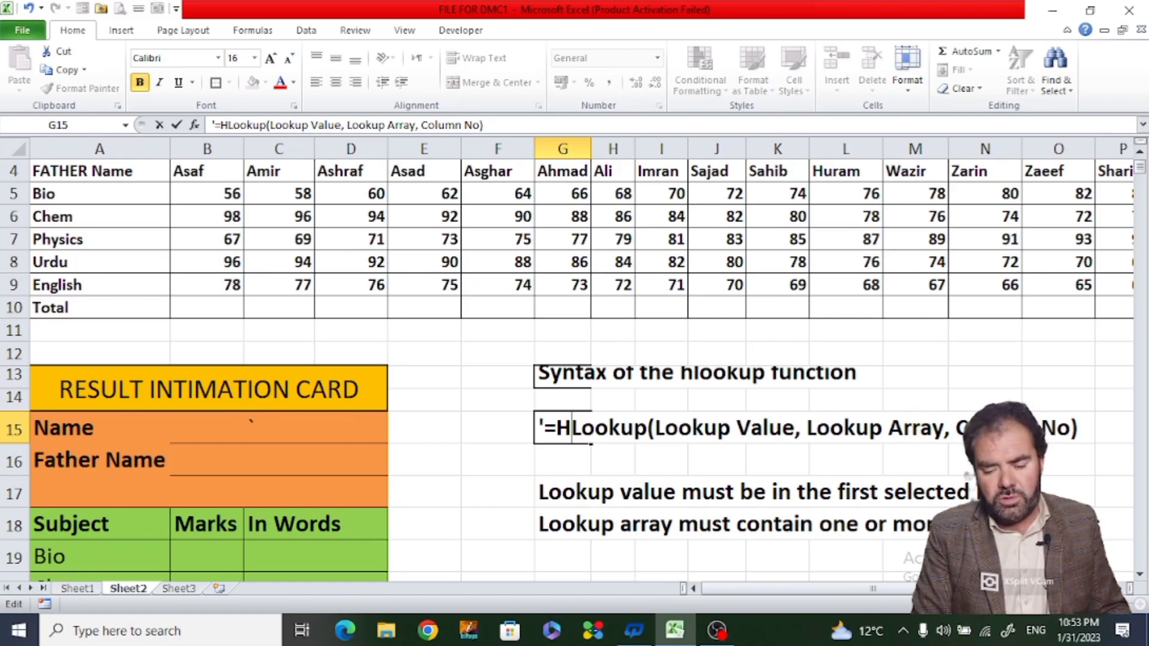
pyautogui.press('BackSpace')
pyautogui.press('BackSpace')
pyautogui.press('BackSpace')
pyautogui.press('BackSpace')
pyautogui.press('BackSpace')
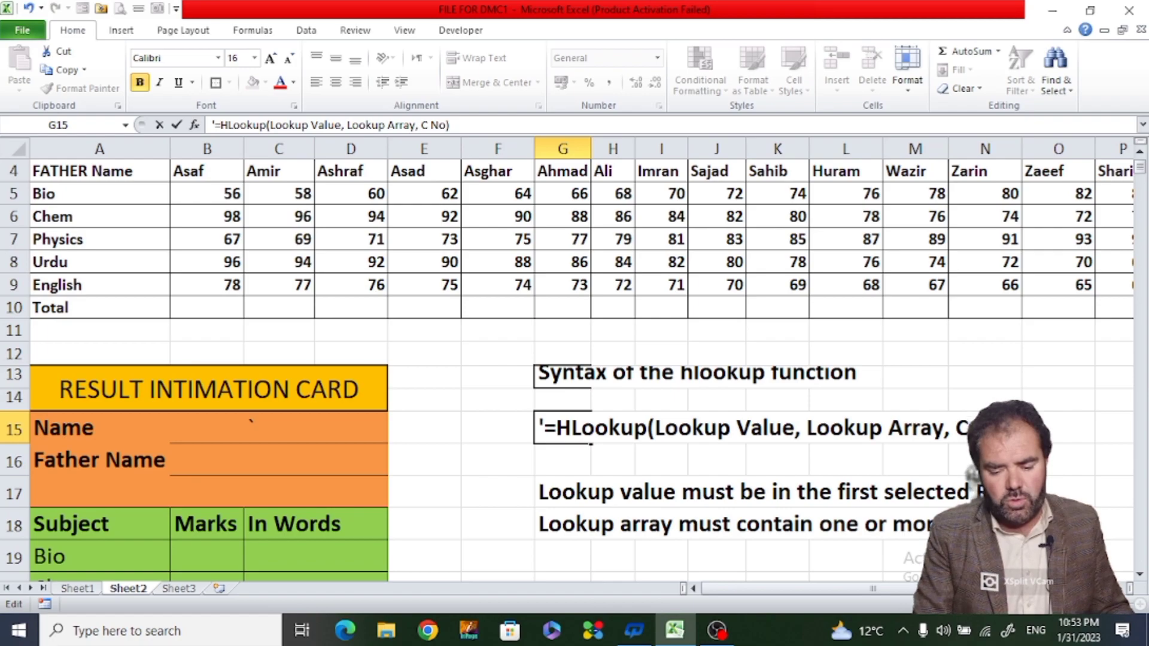
pyautogui.press('BackSpace')
pyautogui.write('Row')
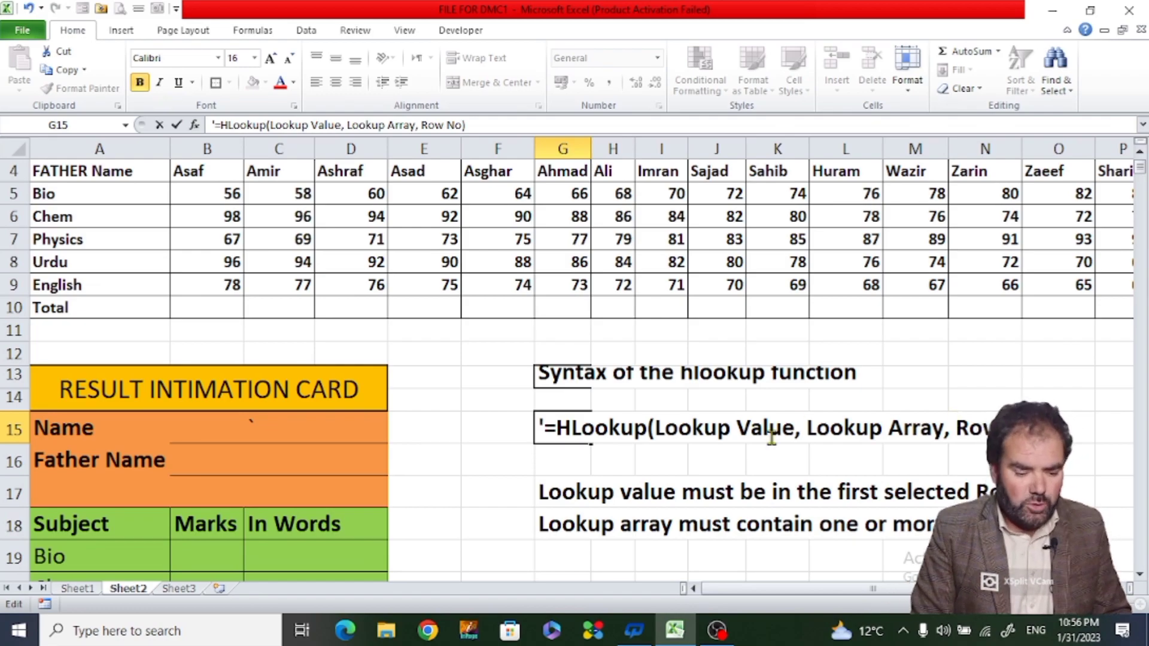
pyautogui.click(208, 433)
# Total the first student's five subject marks in B10 with =SUM(B5:B9).
pyautogui.press('Left')
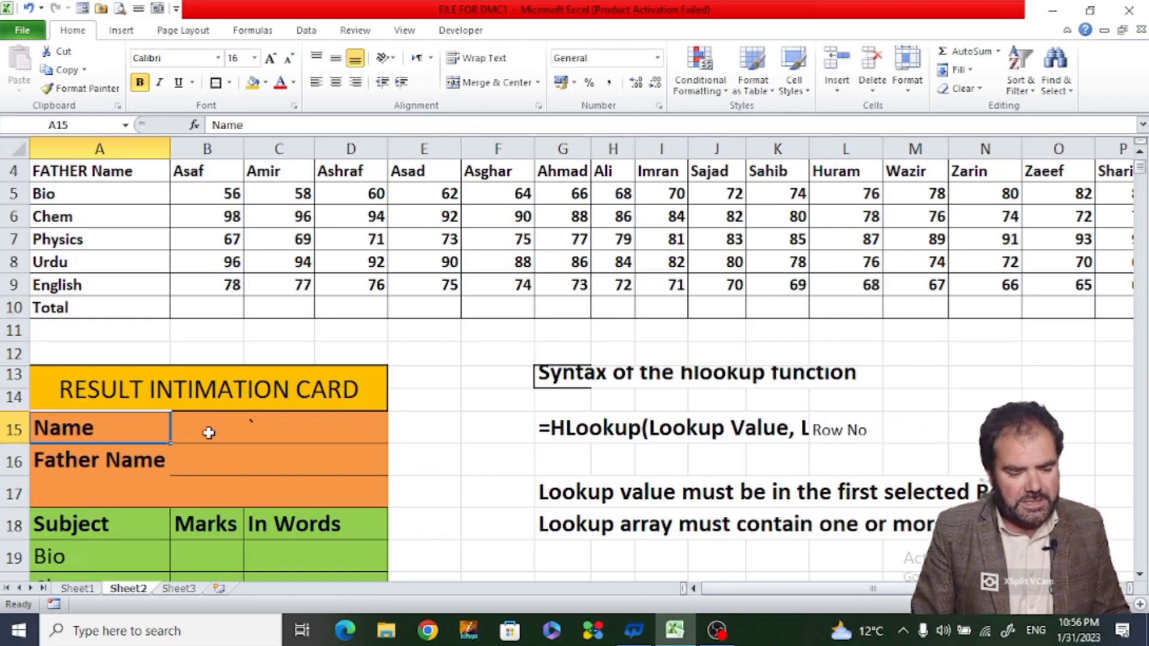
pyautogui.press('Up')
pyautogui.press('Up')
pyautogui.press('Up')
pyautogui.press('Up')
pyautogui.press('Up')
pyautogui.press('Up')
pyautogui.press('Up')
pyautogui.press('Up')
pyautogui.press('Up')
pyautogui.press('Up')
pyautogui.press('Up')
pyautogui.press('Up')
pyautogui.press('Up')
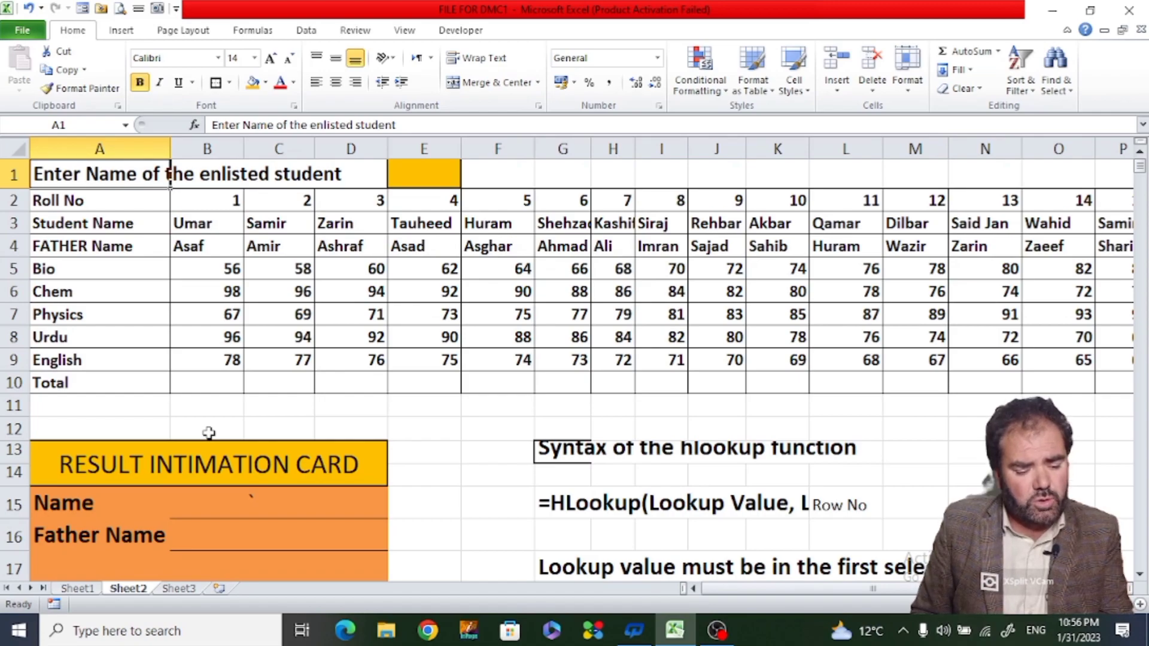
pyautogui.click(196, 385)
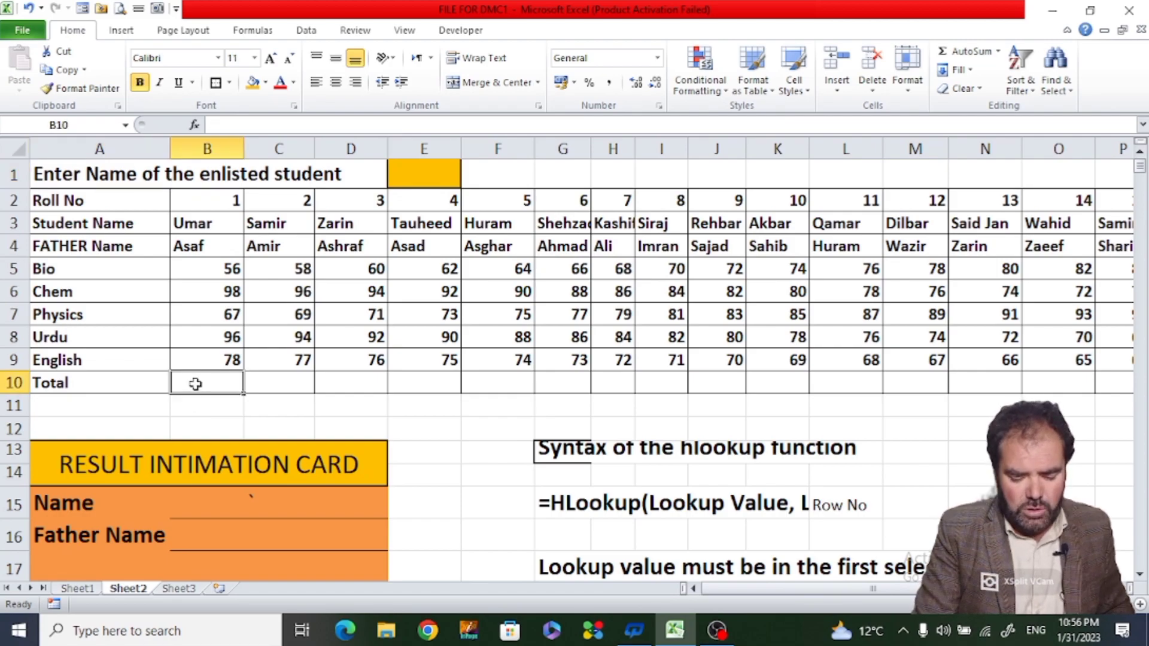
pyautogui.write('=sum')
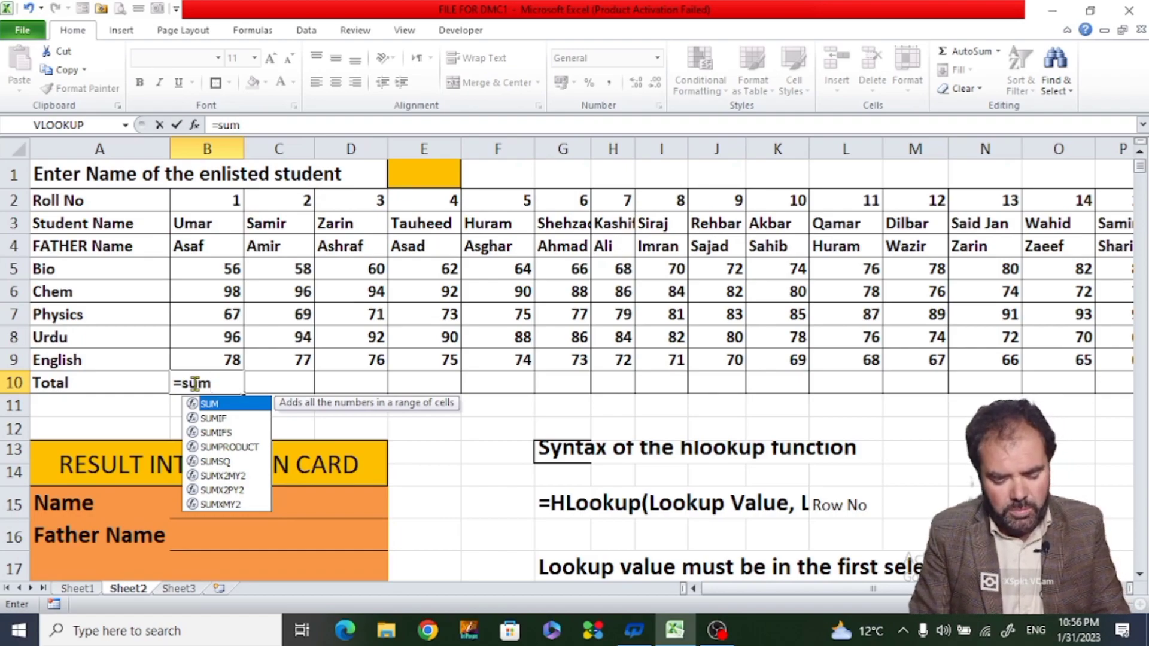
pyautogui.write('(')
pyautogui.moveTo(235, 268); pyautogui.dragTo(237, 353)
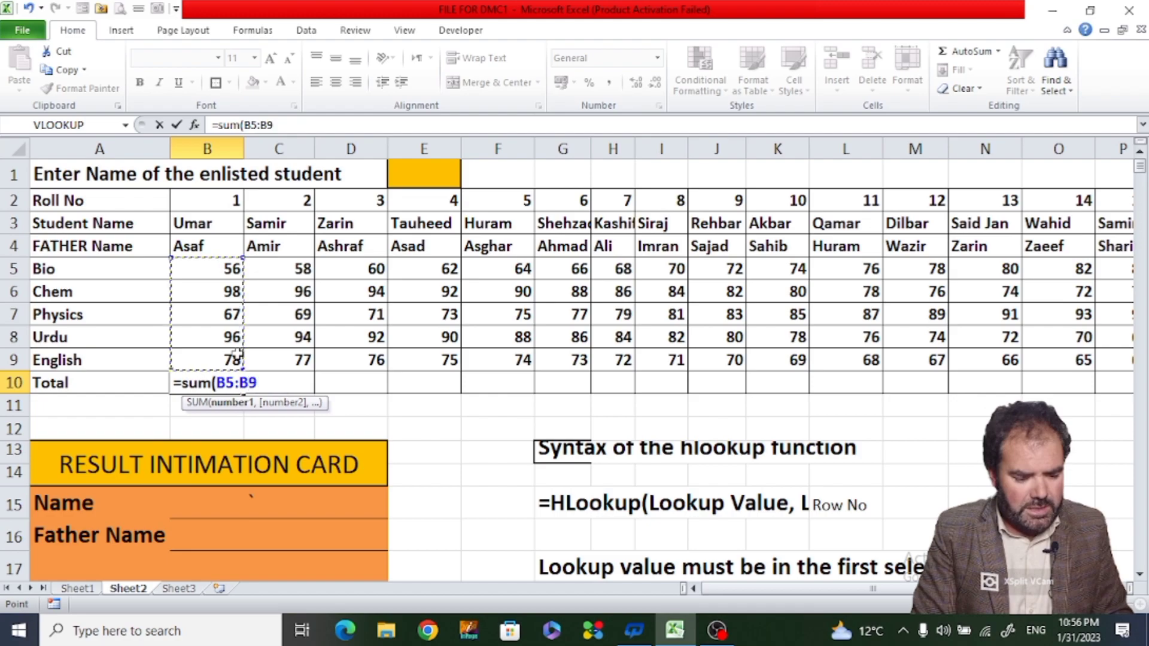
pyautogui.write(')')
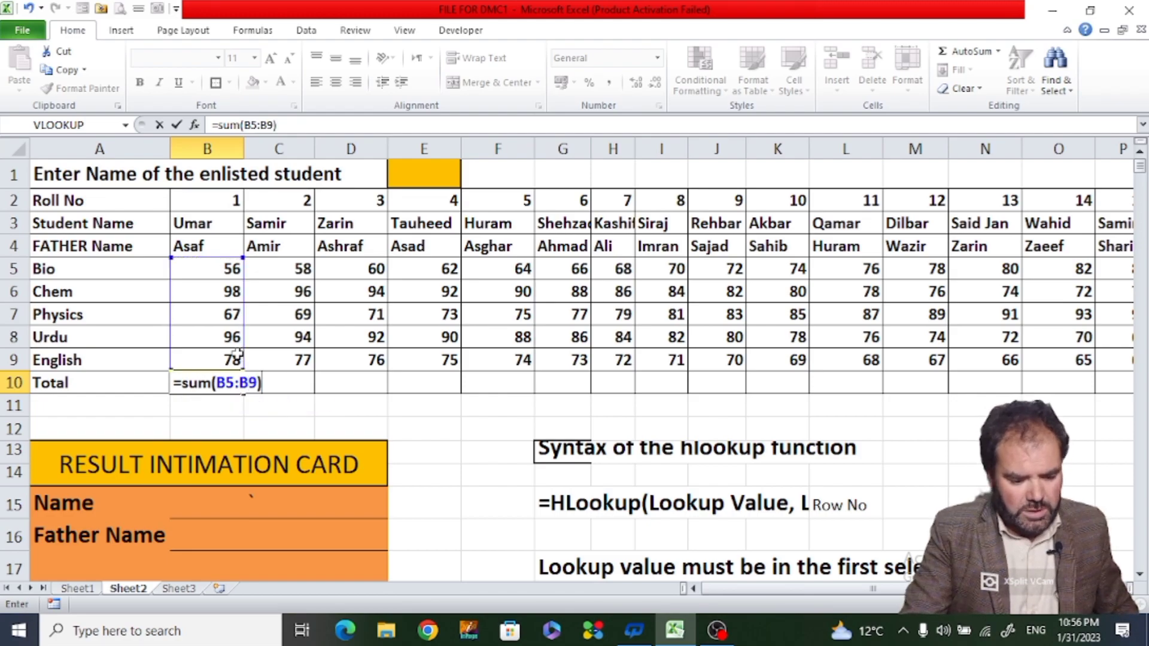
pyautogui.press('Return')
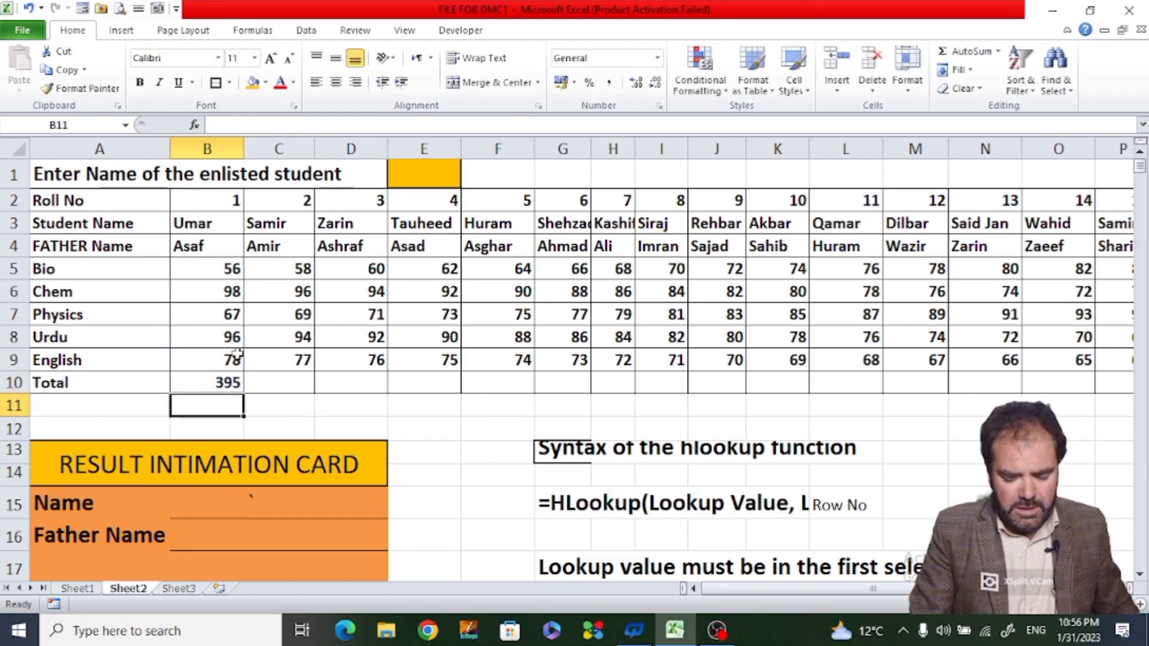
# Fill the total formula from B10 across the Total row to P10 for all students.
pyautogui.click(205, 383)
pyautogui.moveTo(243, 395); pyautogui.dragTo(1012, 398)
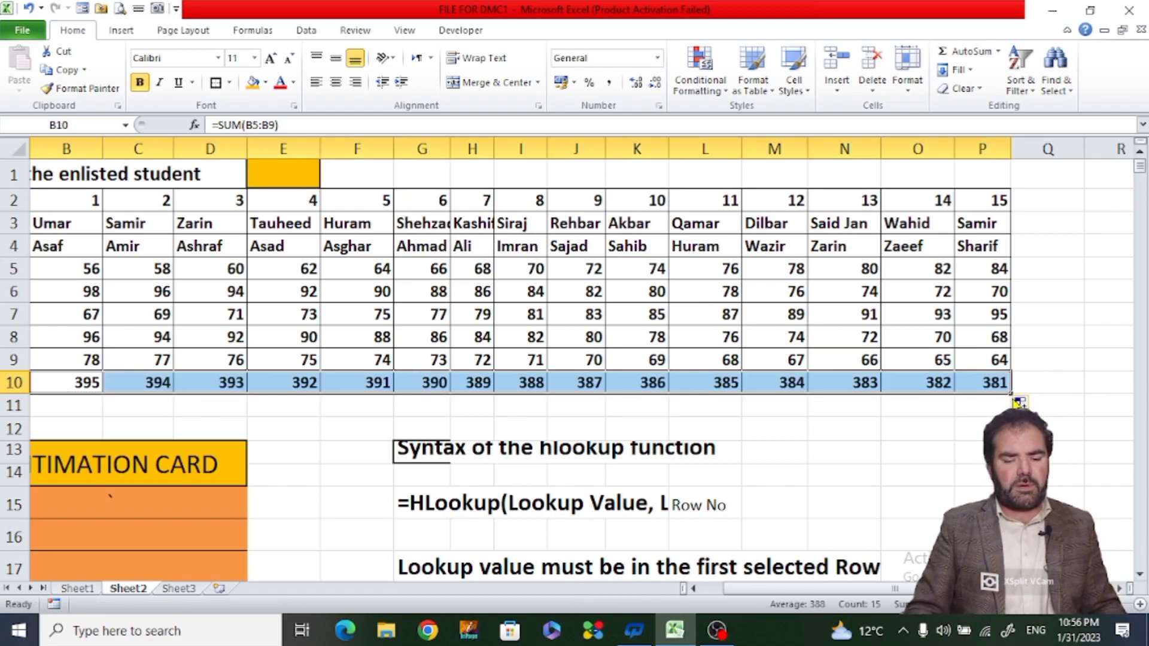
pyautogui.press('Home')
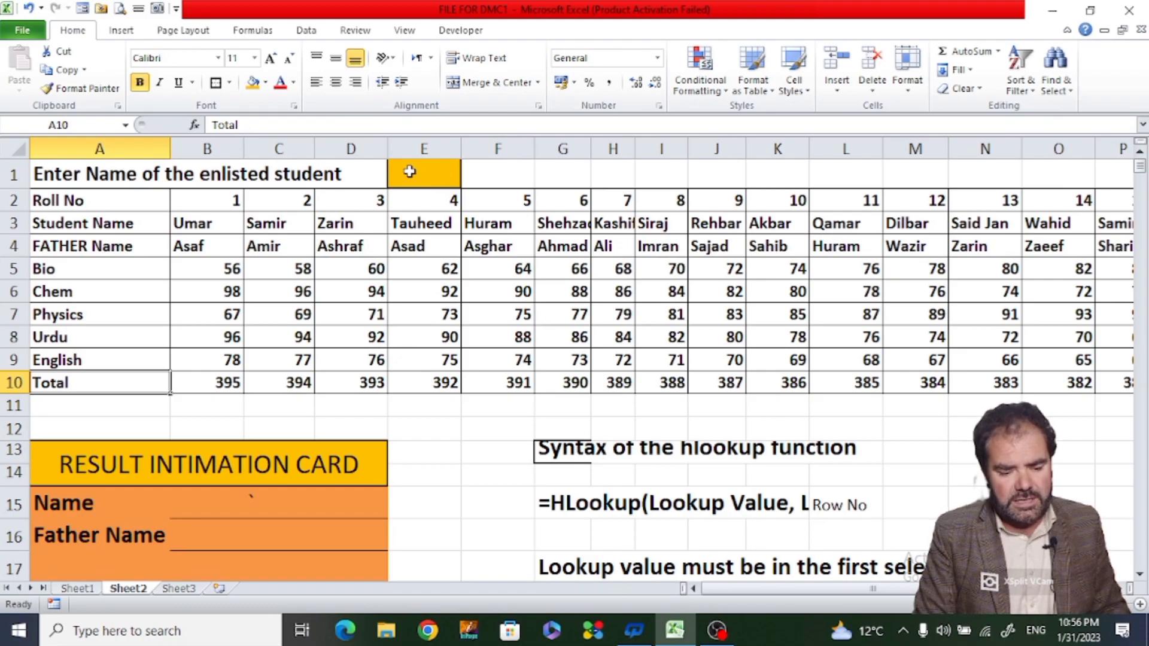
# Examine the result intimation card's name, father name, subject, marks and in-words fields down to its Total row.
pyautogui.click(220, 506)
pyautogui.press('Down')
pyautogui.press('Down')
pyautogui.press('Down')
pyautogui.press('Down')
pyautogui.press('Down')
pyautogui.press('Down')
pyautogui.press('Down')
pyautogui.press('Down')
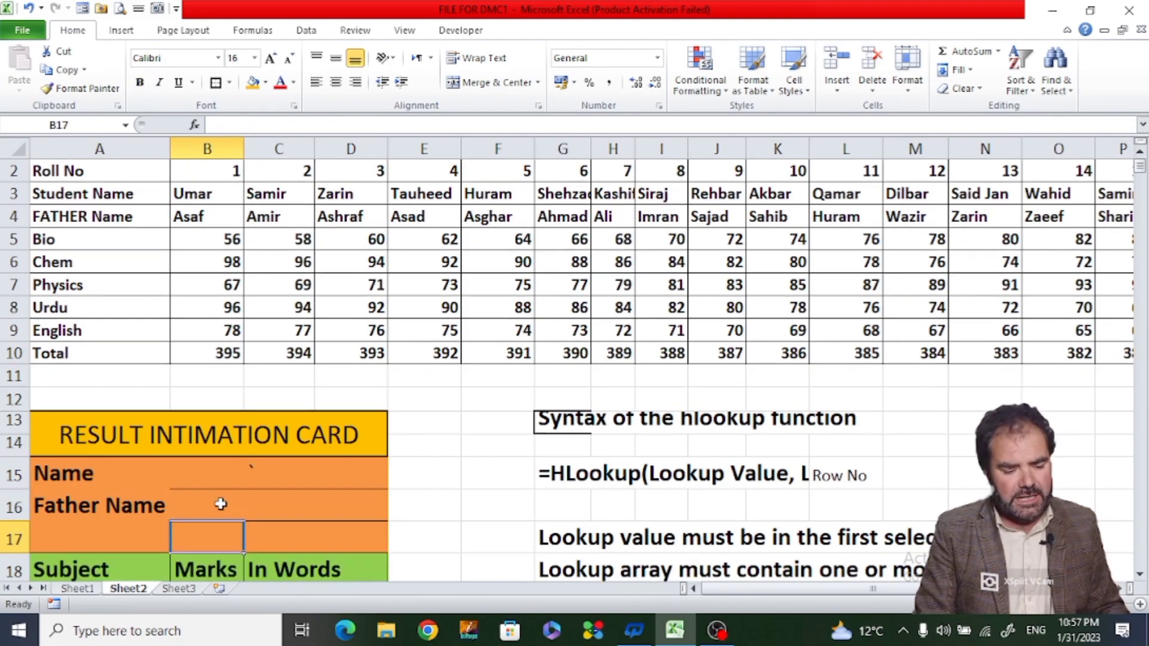
pyautogui.press('Down')
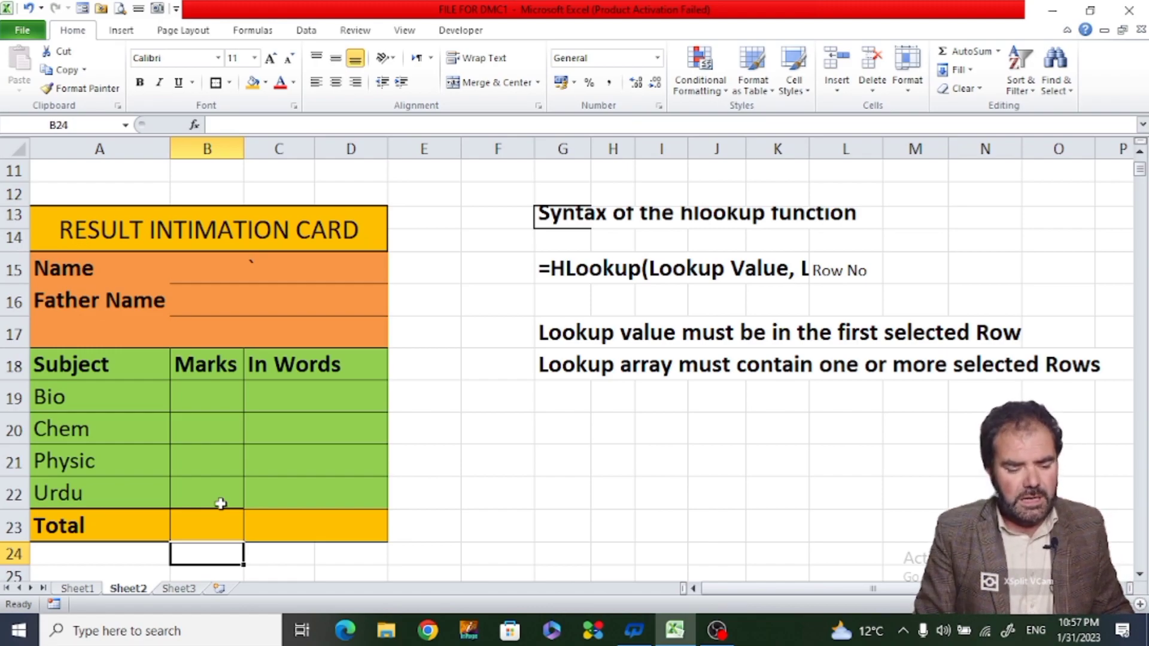
# Enter 6 in E1 above the student table as the roll number to look up.
pyautogui.press('Up')
pyautogui.press('Up')
pyautogui.press('Up')
pyautogui.press('Up')
pyautogui.press('Up')
pyautogui.press('Up')
pyautogui.press('Up')
pyautogui.press('Up')
pyautogui.press('Up')
pyautogui.press('Up')
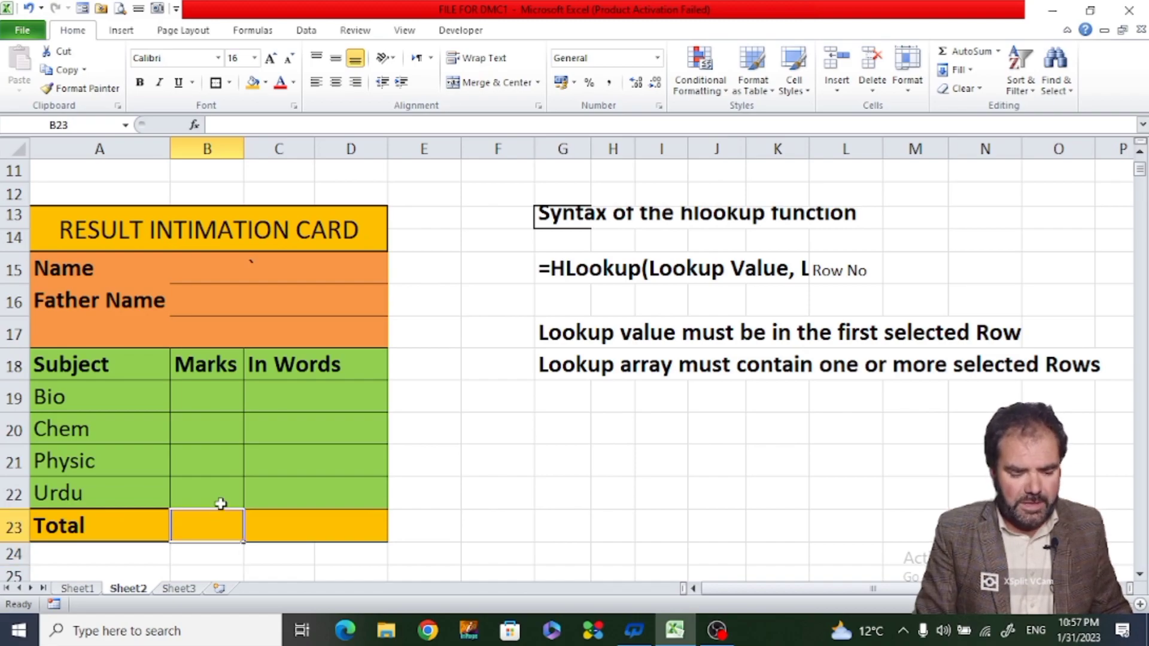
pyautogui.press('Up')
pyautogui.press('Up')
pyautogui.press('Up')
pyautogui.press('Up')
pyautogui.press('Up')
pyautogui.press('Up')
pyautogui.press('Up')
pyautogui.press('Up')
pyautogui.press('Up')
pyautogui.press('Up')
pyautogui.press('Up')
pyautogui.press('Up')
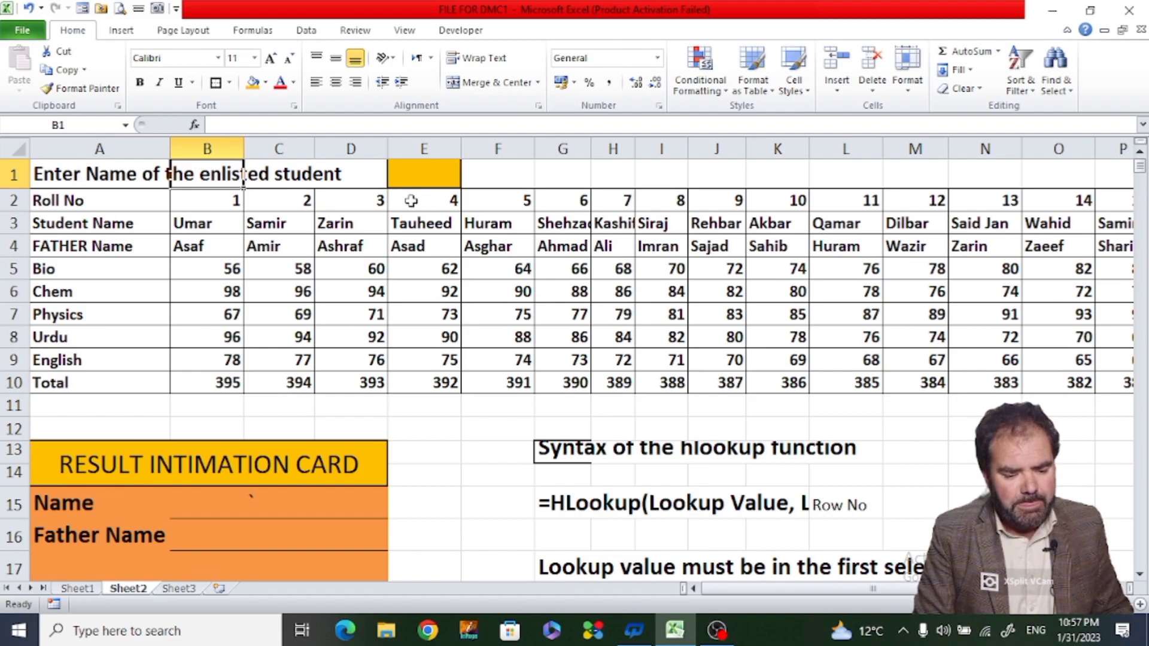
pyautogui.click(424, 172)
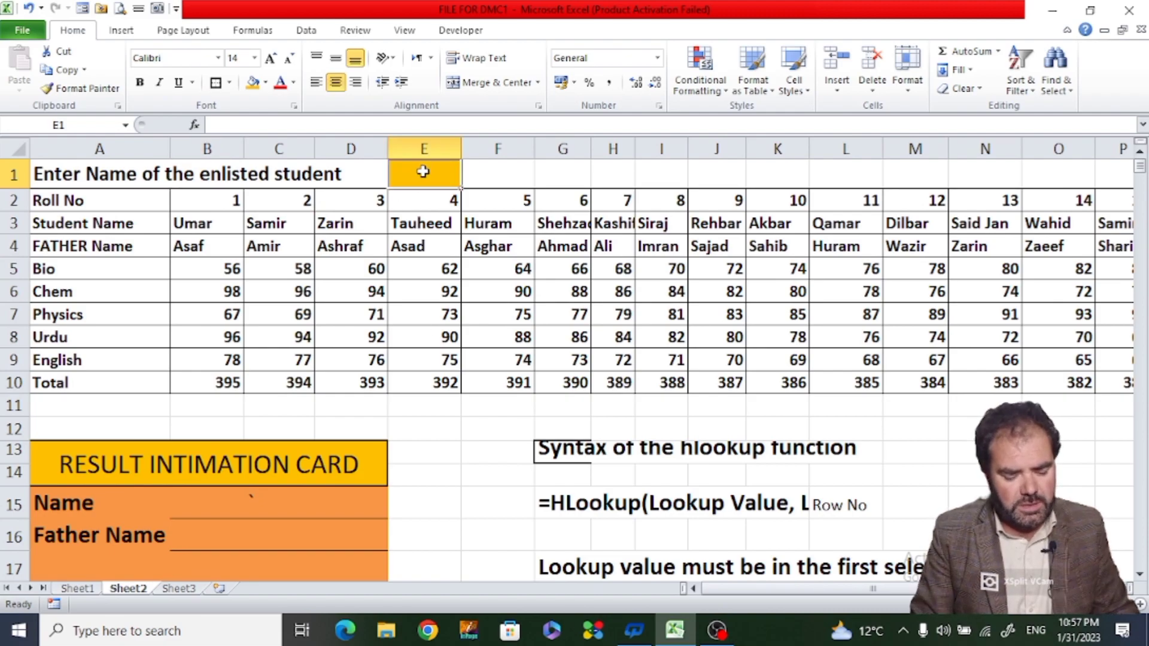
pyautogui.write('6')
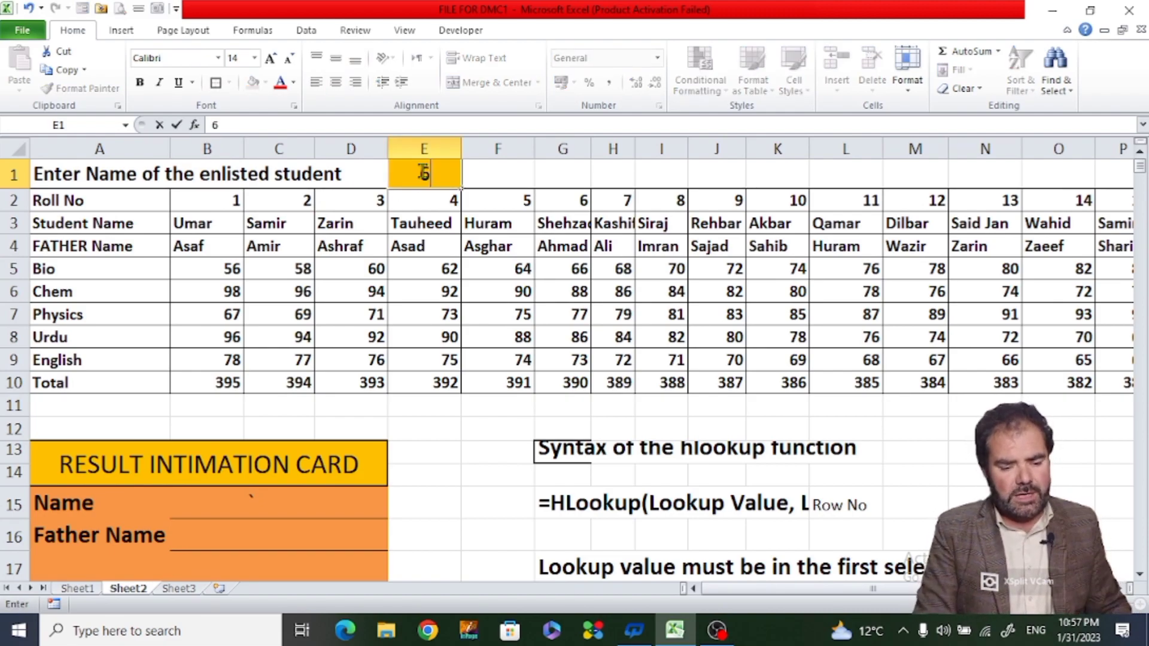
# In the card's Name cell B15, build an HLOOKUP of E1 in the range A2:P10 with row number 2.
pyautogui.click(188, 510)
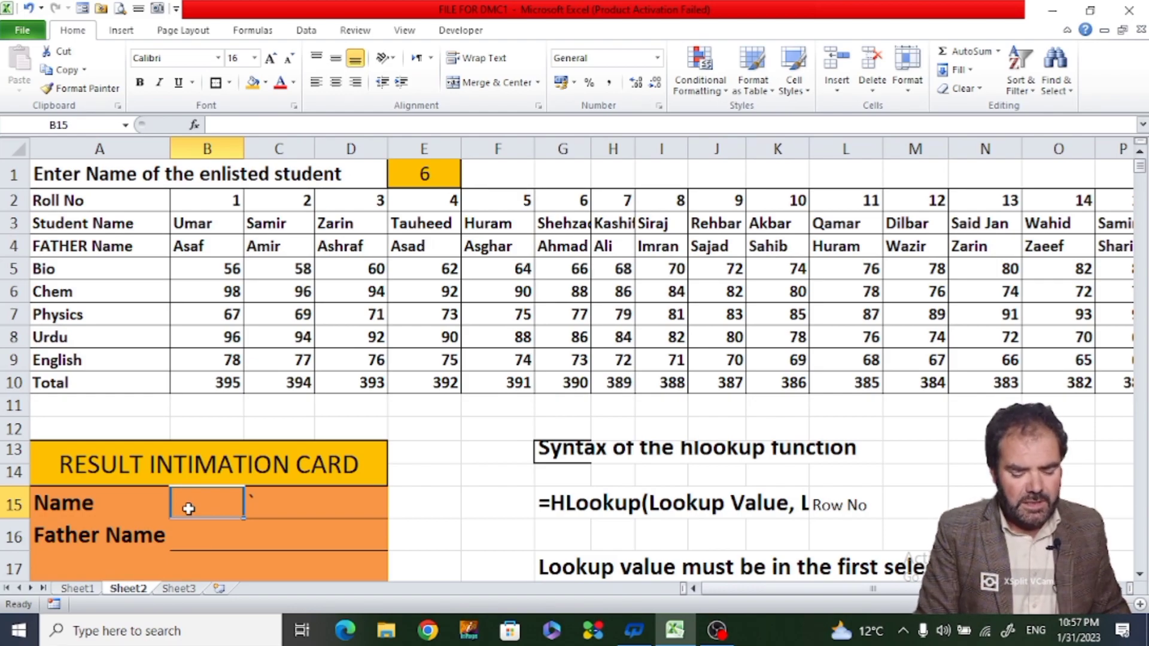
pyautogui.write('=')
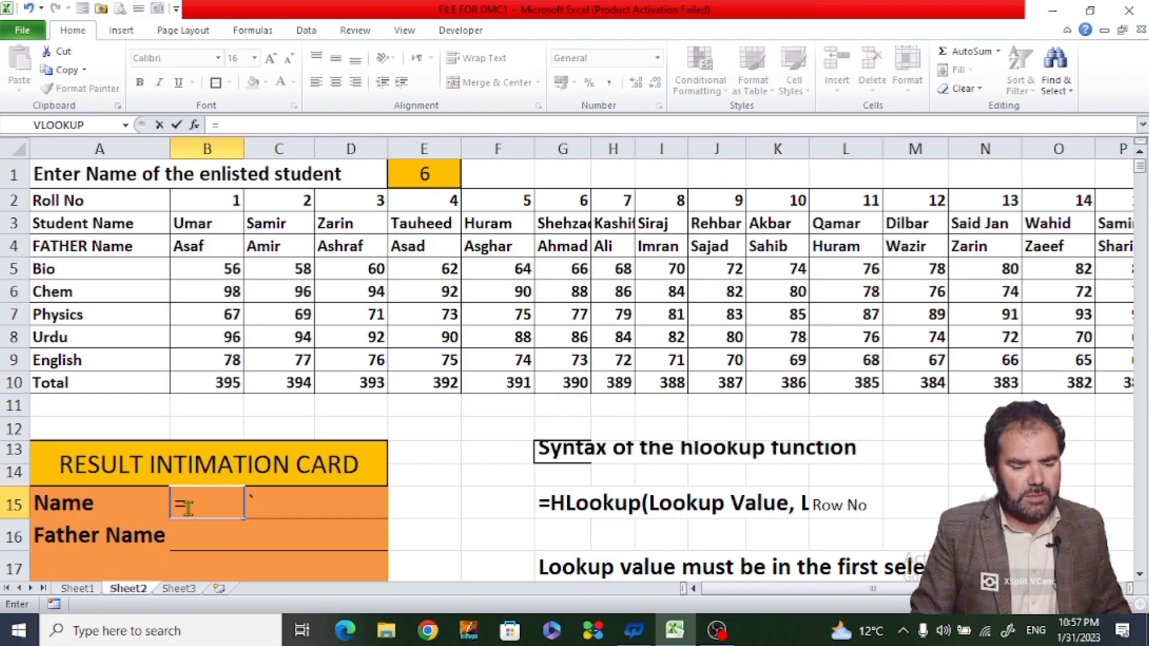
pyautogui.write('H')
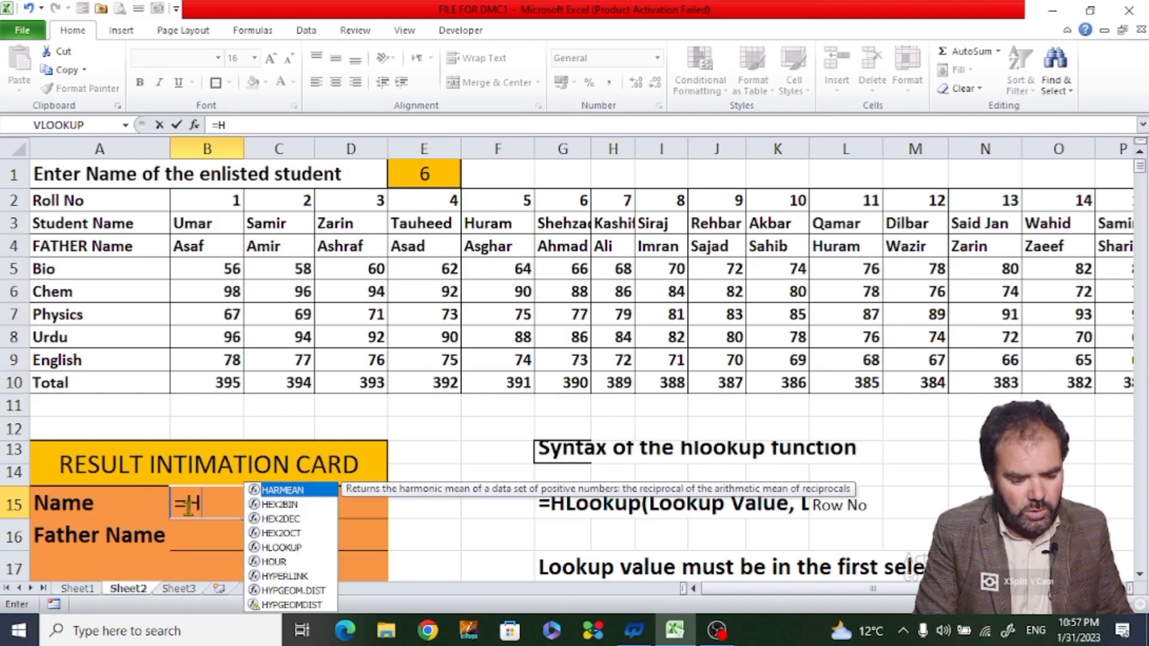
pyautogui.write('lookup')
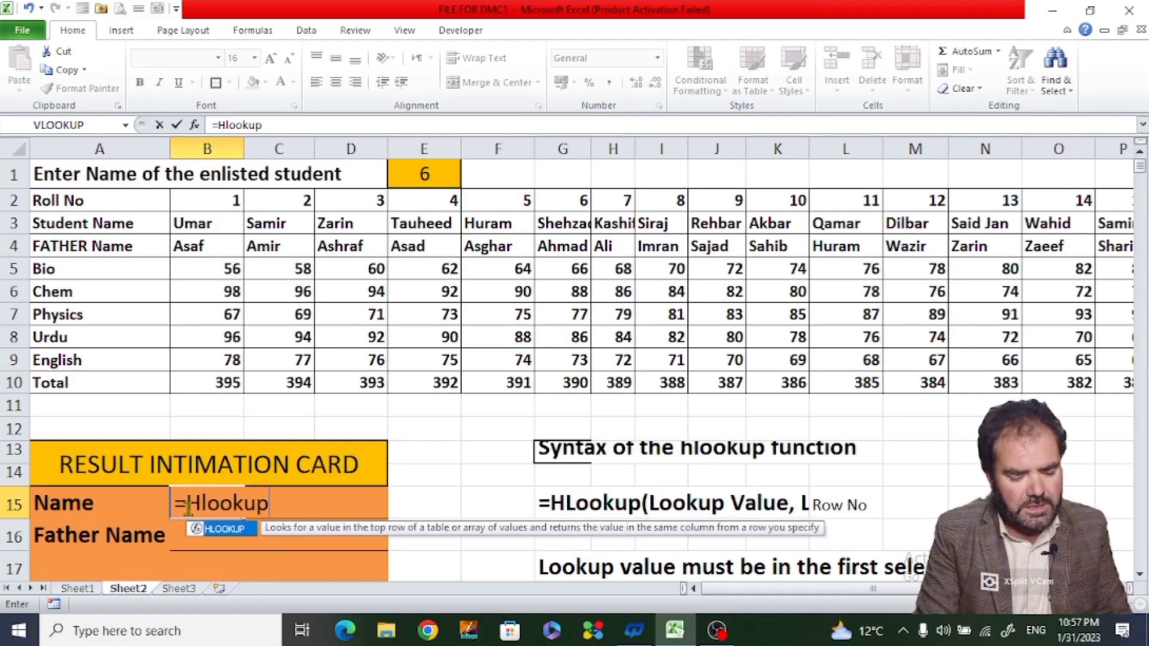
pyautogui.write('(')
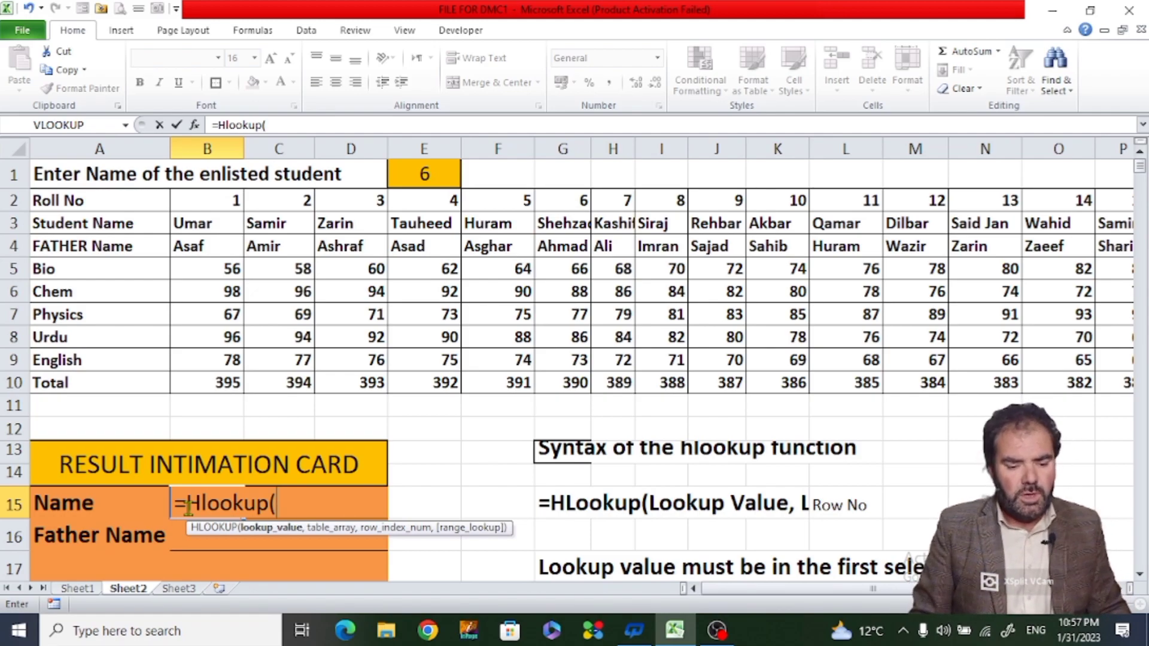
pyautogui.click(413, 173)
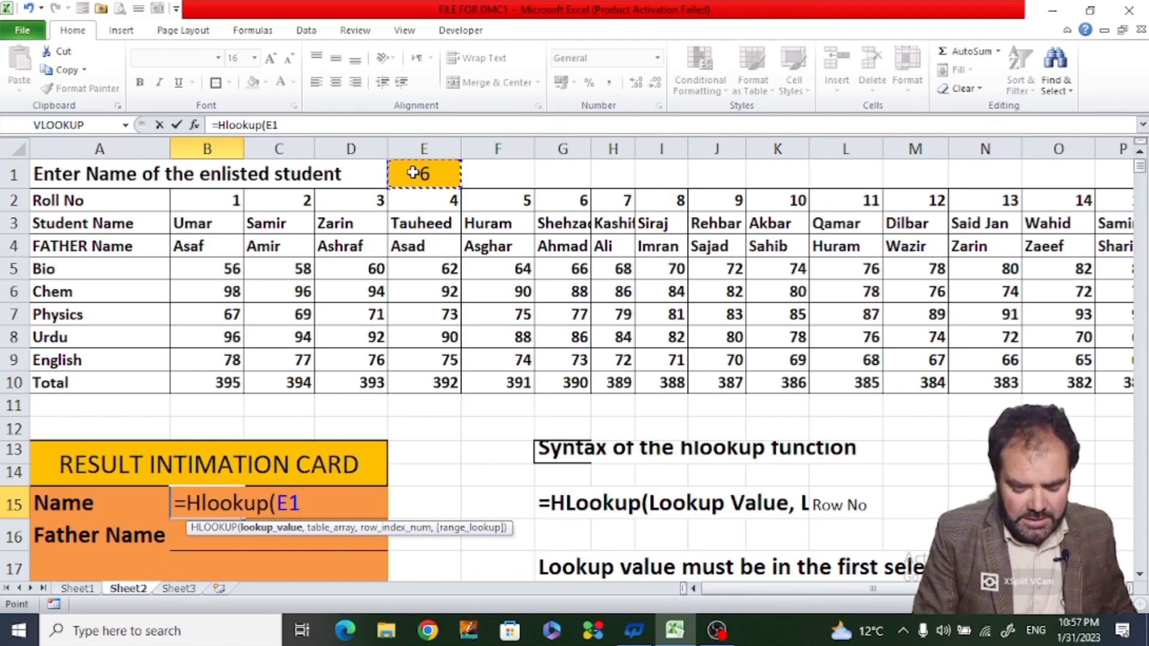
pyautogui.write(',')
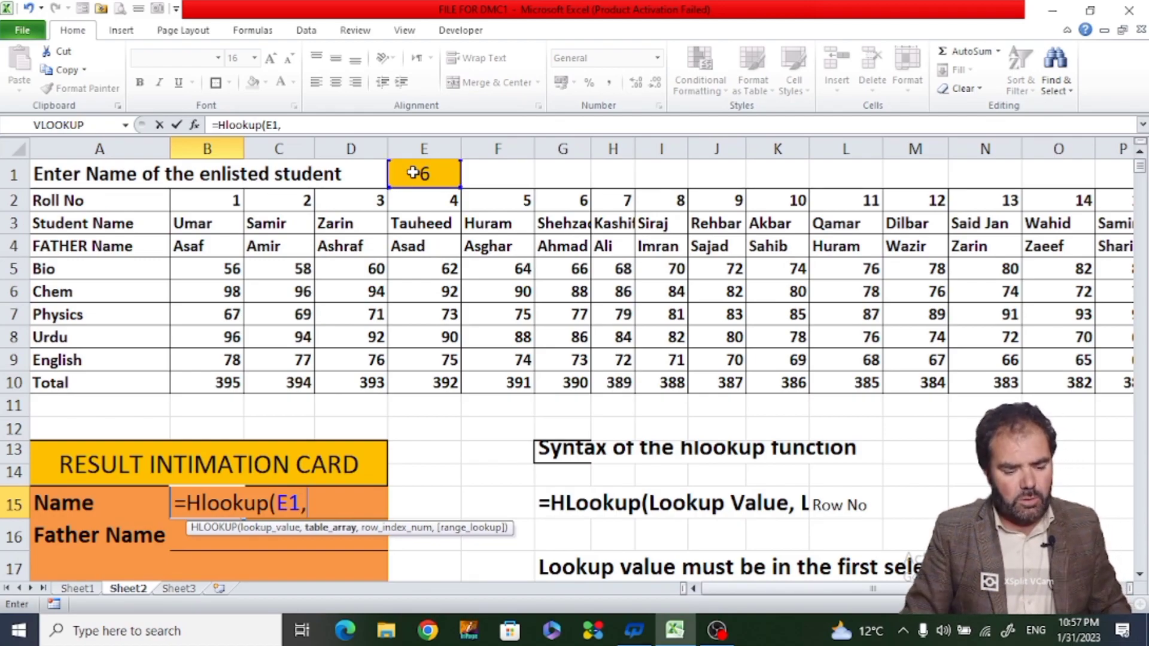
pyautogui.moveTo(62, 200); pyautogui.dragTo(1114, 386)
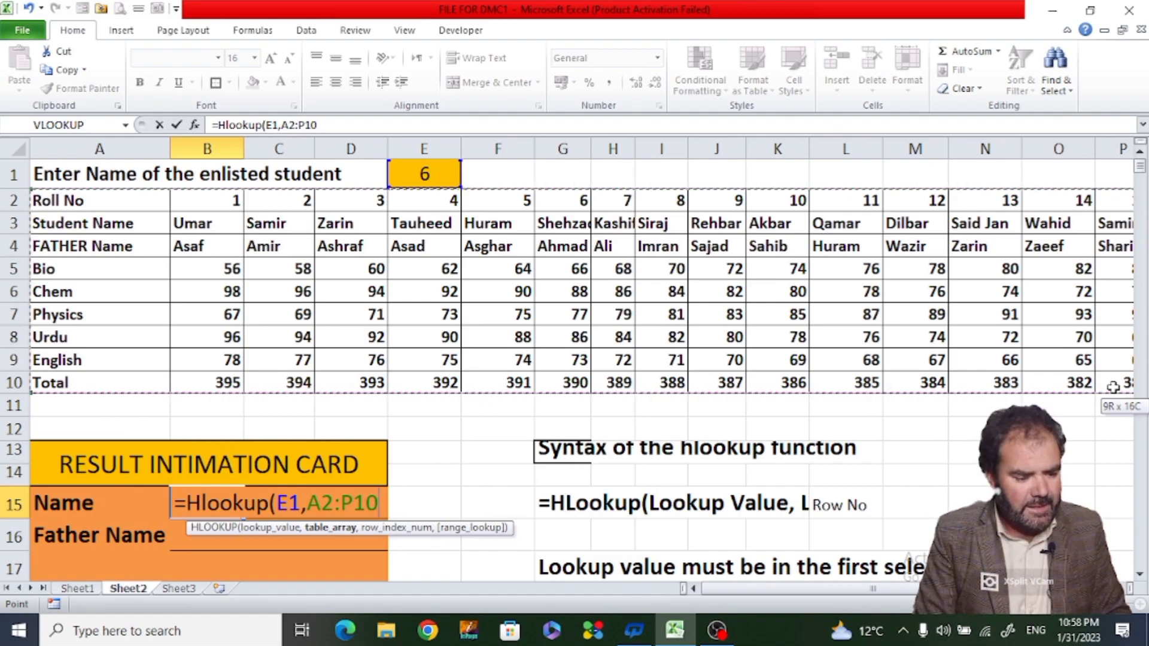
pyautogui.moveTo(1114, 386); pyautogui.dragTo(1005, 385)
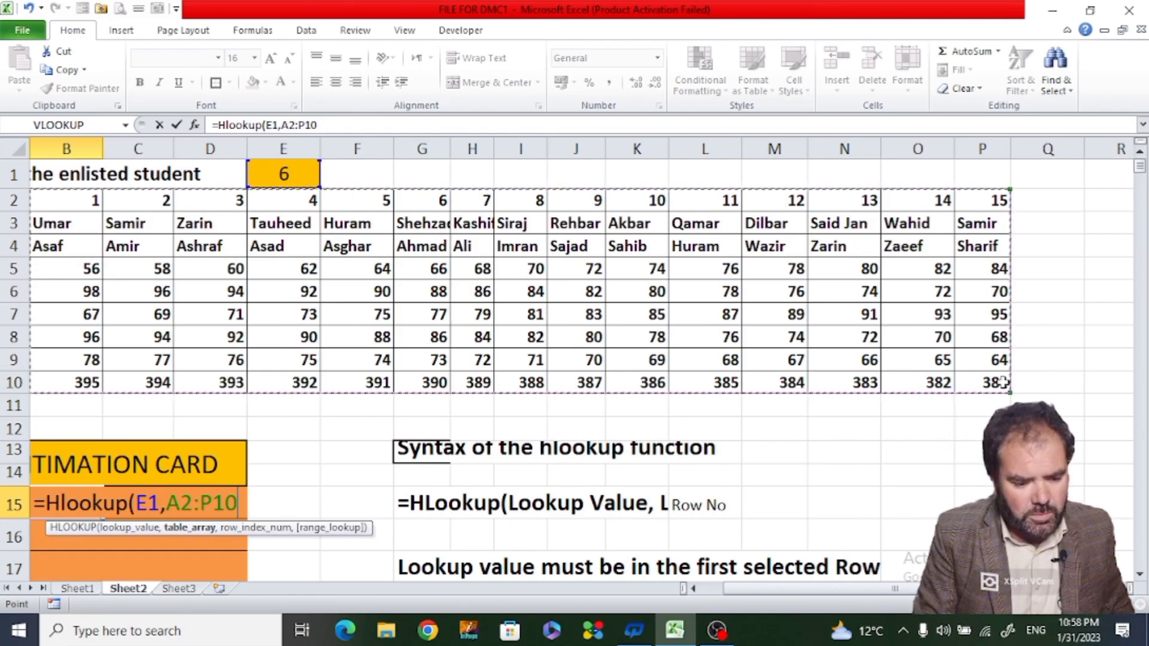
pyautogui.write(',')
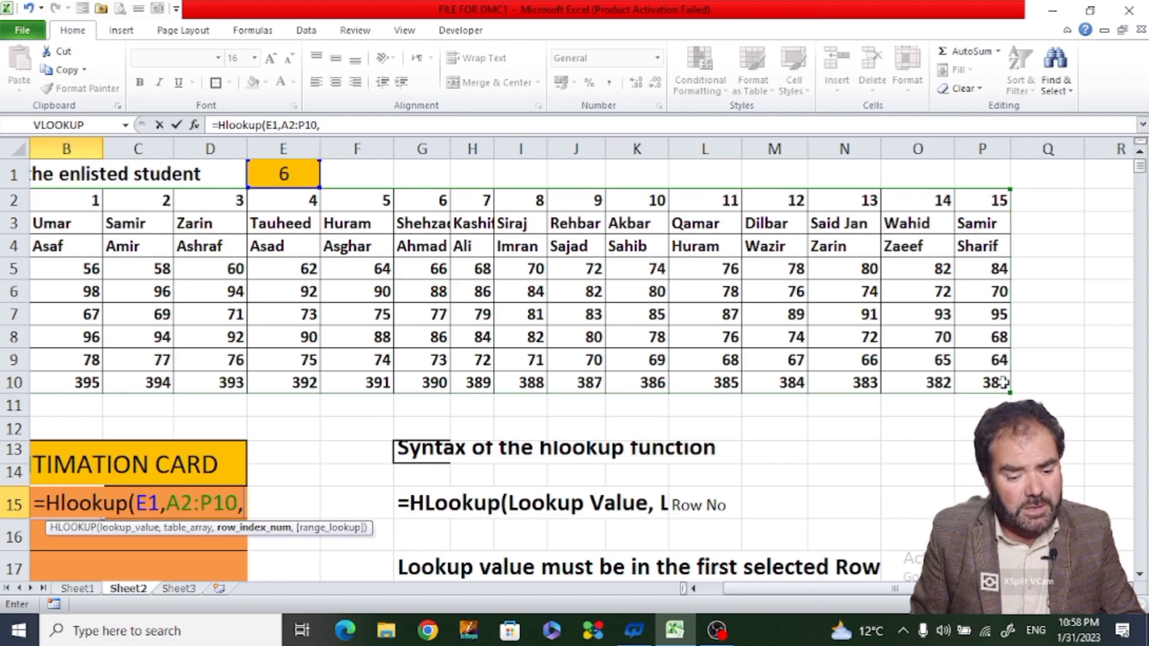
pyautogui.write('2')
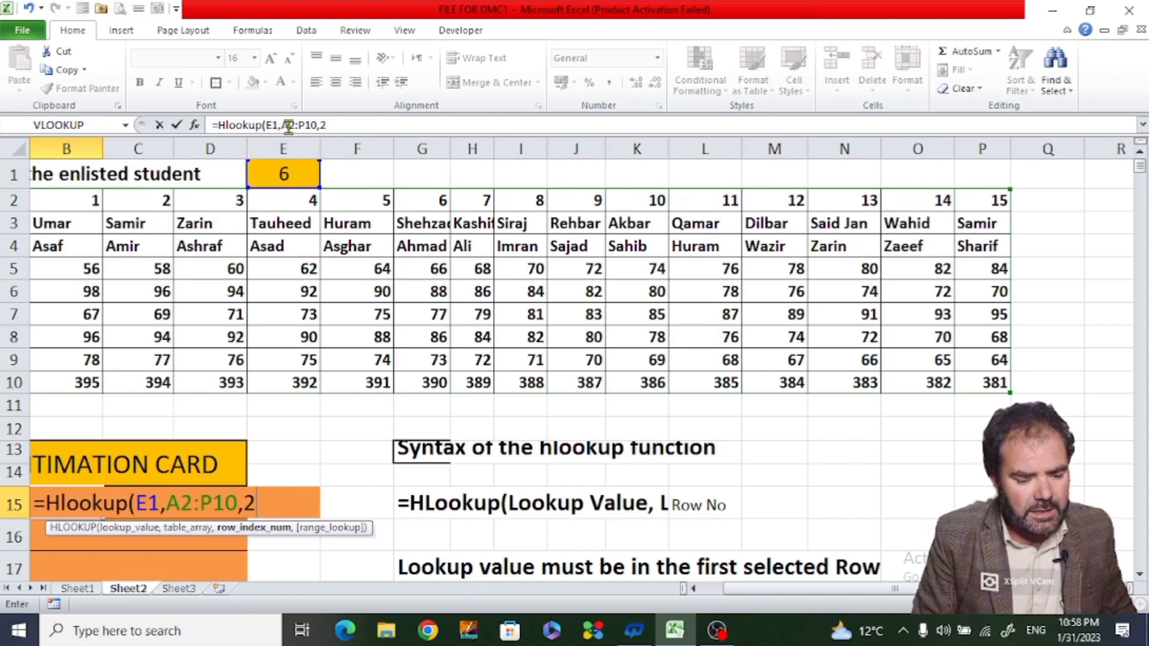
# Make the lookup range absolute as $A$2:$P$10 and complete the B15 formula as =HLOOKUP(E1,$A$2:$P$10,2).
pyautogui.click(288, 125)
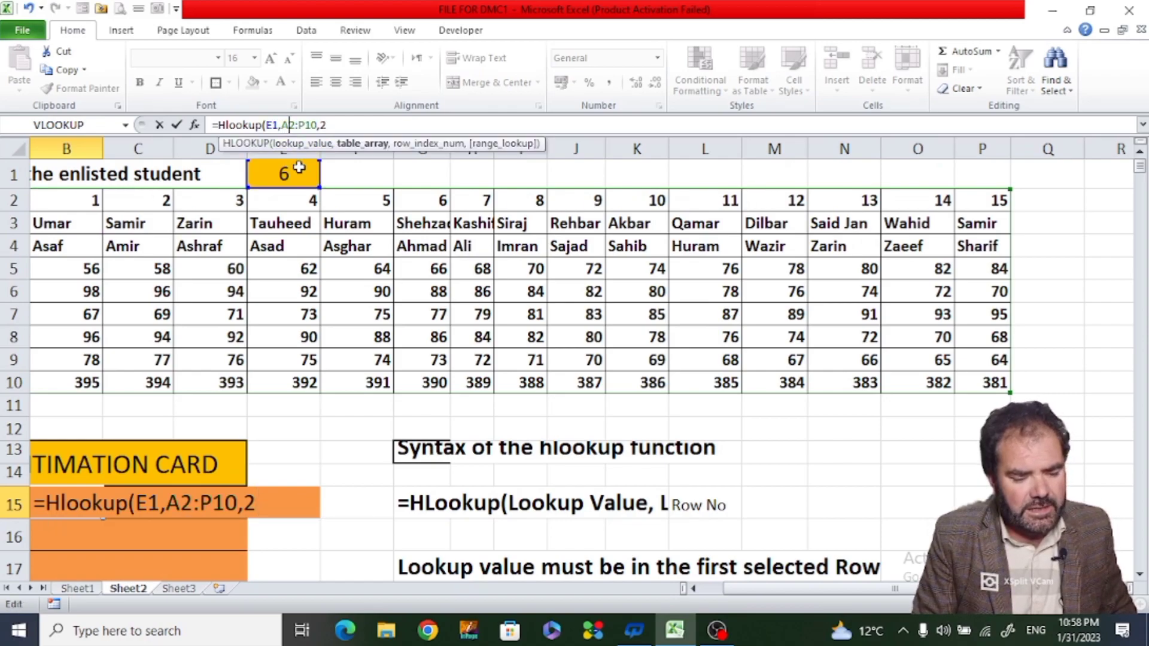
pyautogui.press('F4')
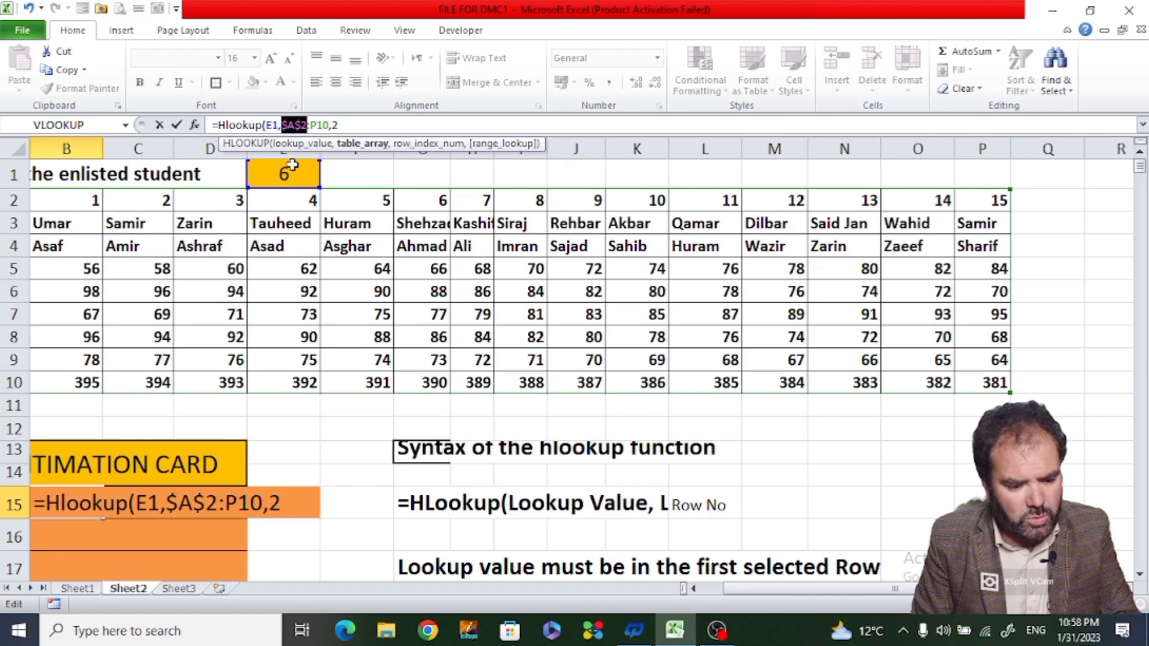
pyautogui.click(316, 126)
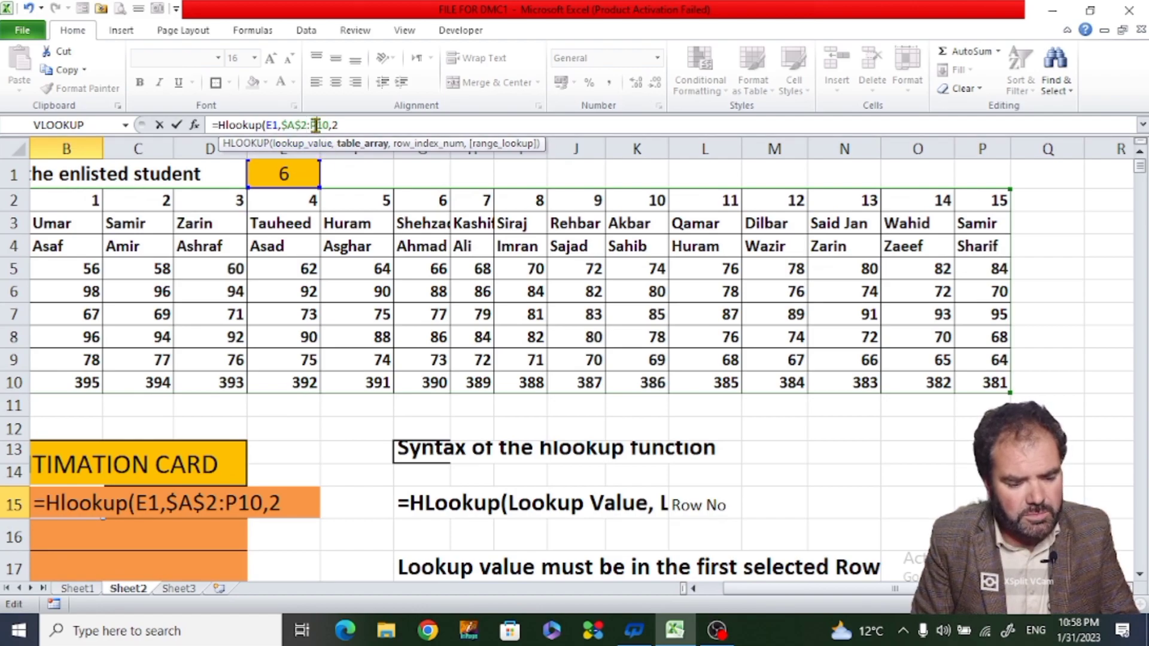
pyautogui.press('F4')
pyautogui.click(358, 127)
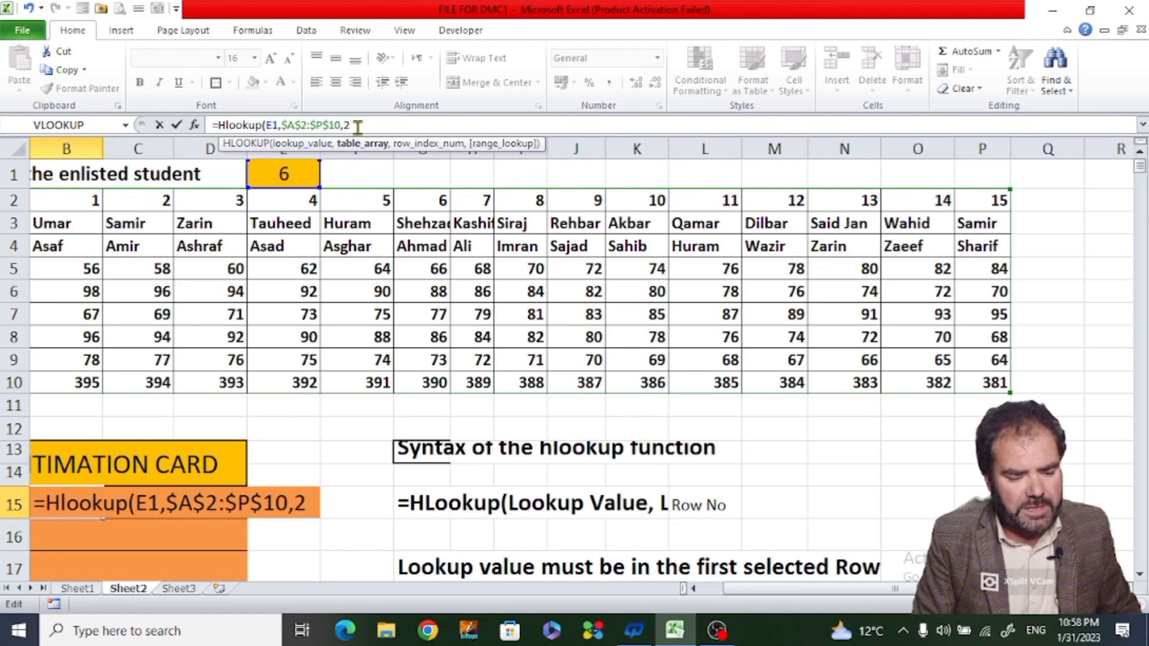
pyautogui.write(',2)')
pyautogui.press('Return')
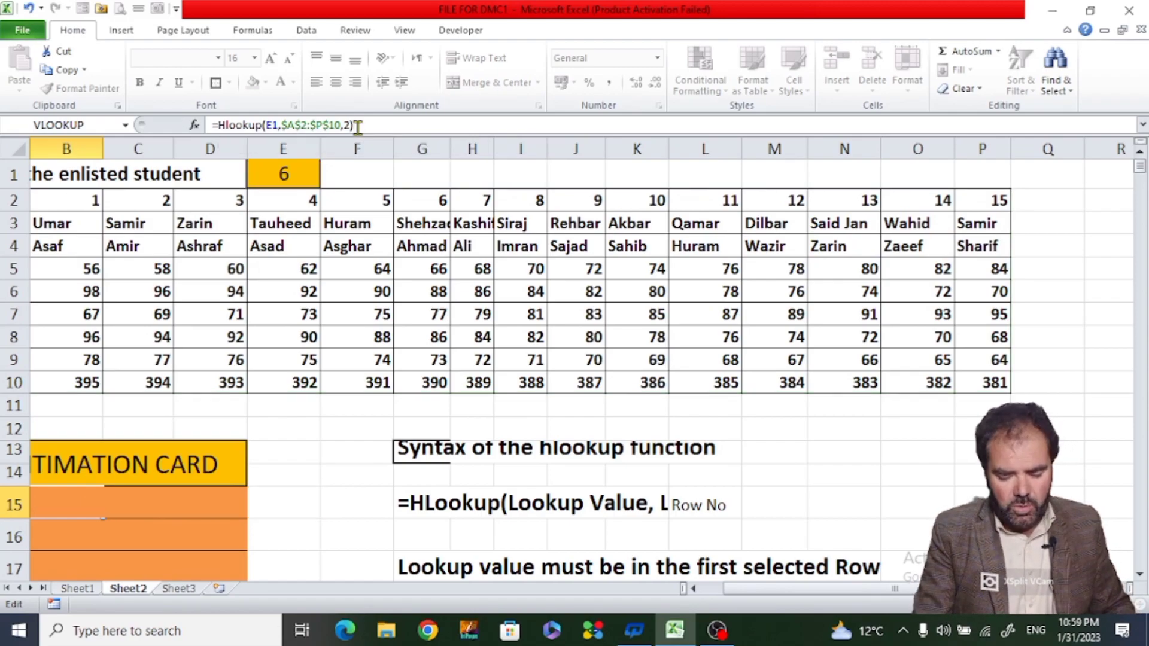
pyautogui.press('Left')
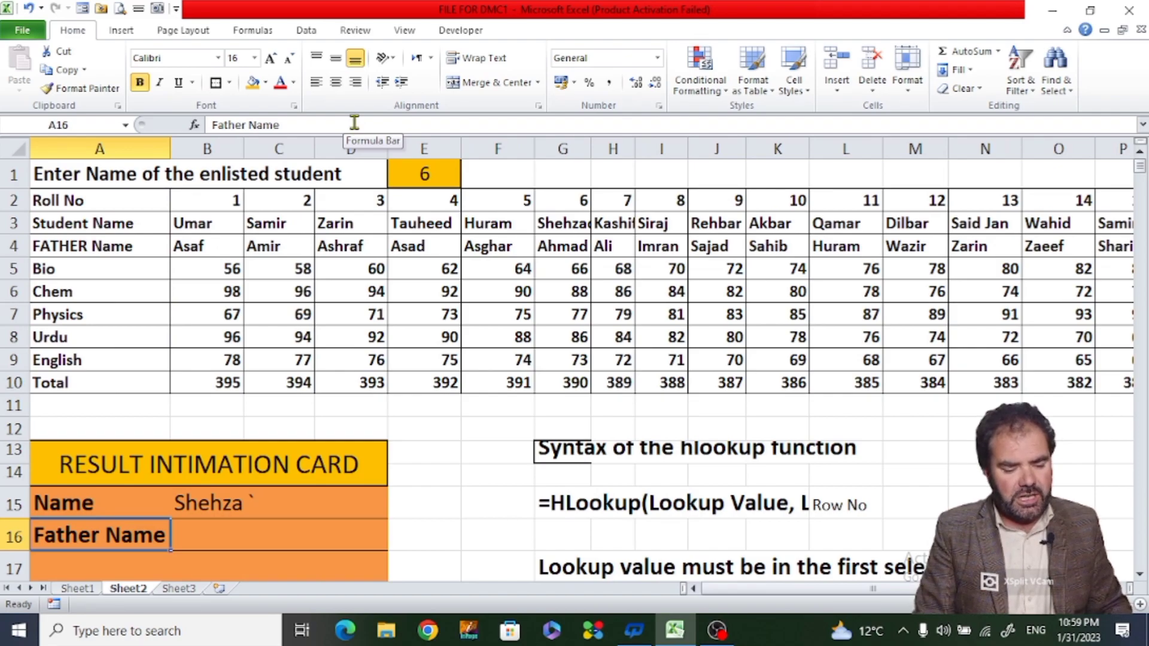
# Widen columns B and G so the full student name fits in the card and the table.
pyautogui.click(227, 499)
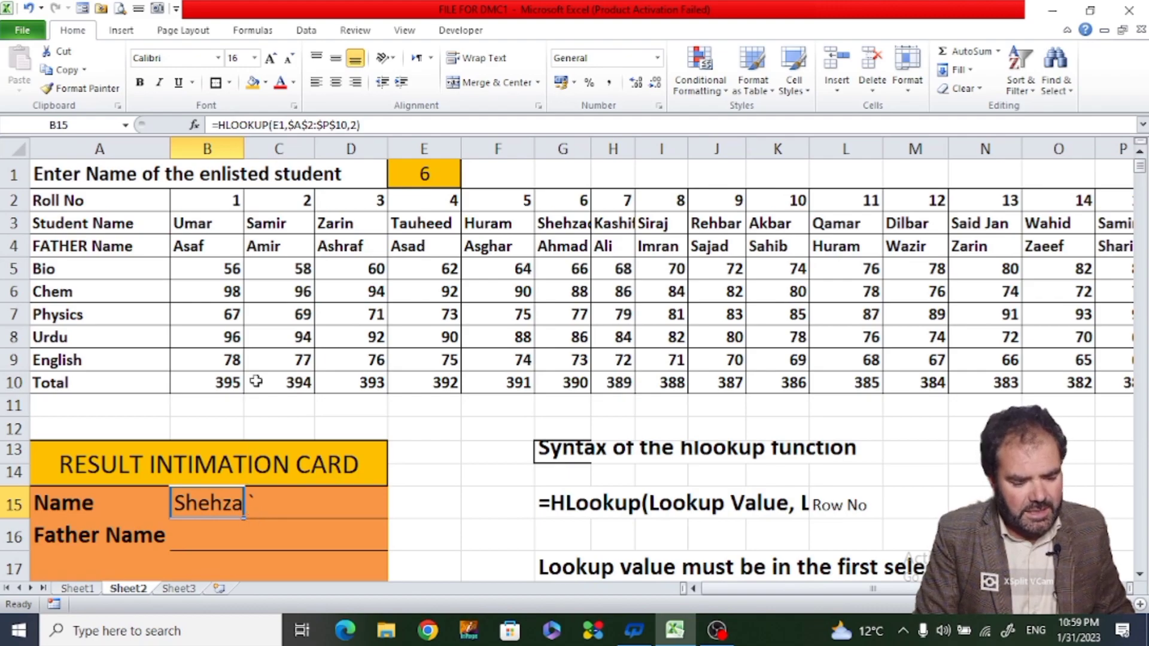
pyautogui.moveTo(246, 154); pyautogui.dragTo(272, 154)
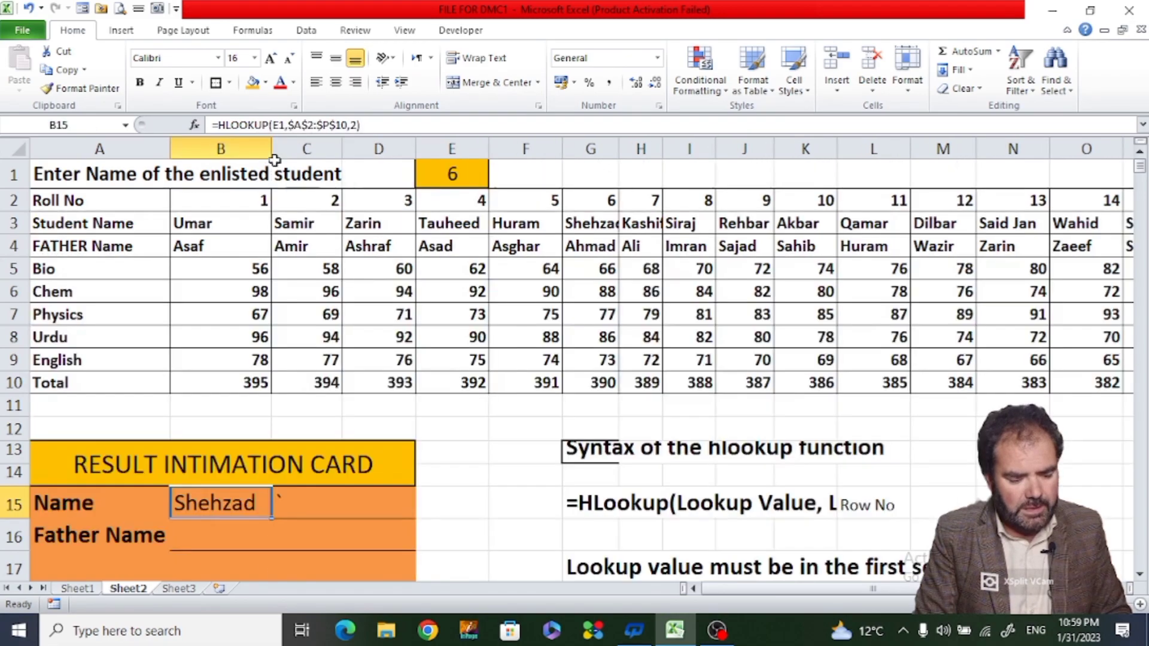
pyautogui.click(262, 532)
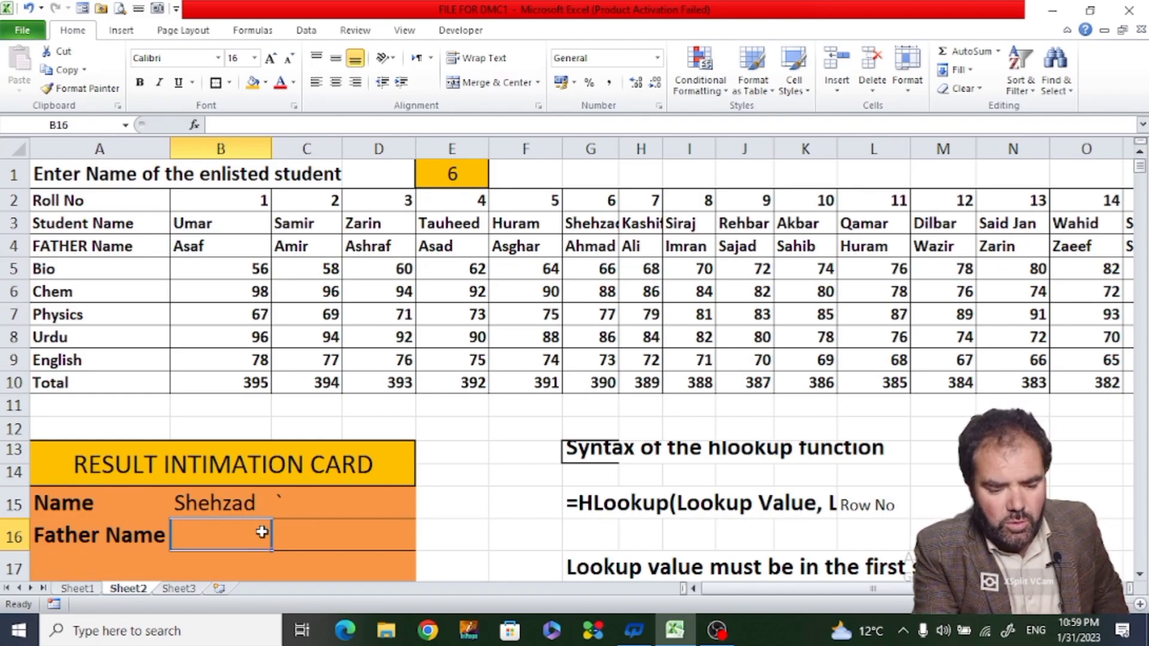
pyautogui.click(596, 204)
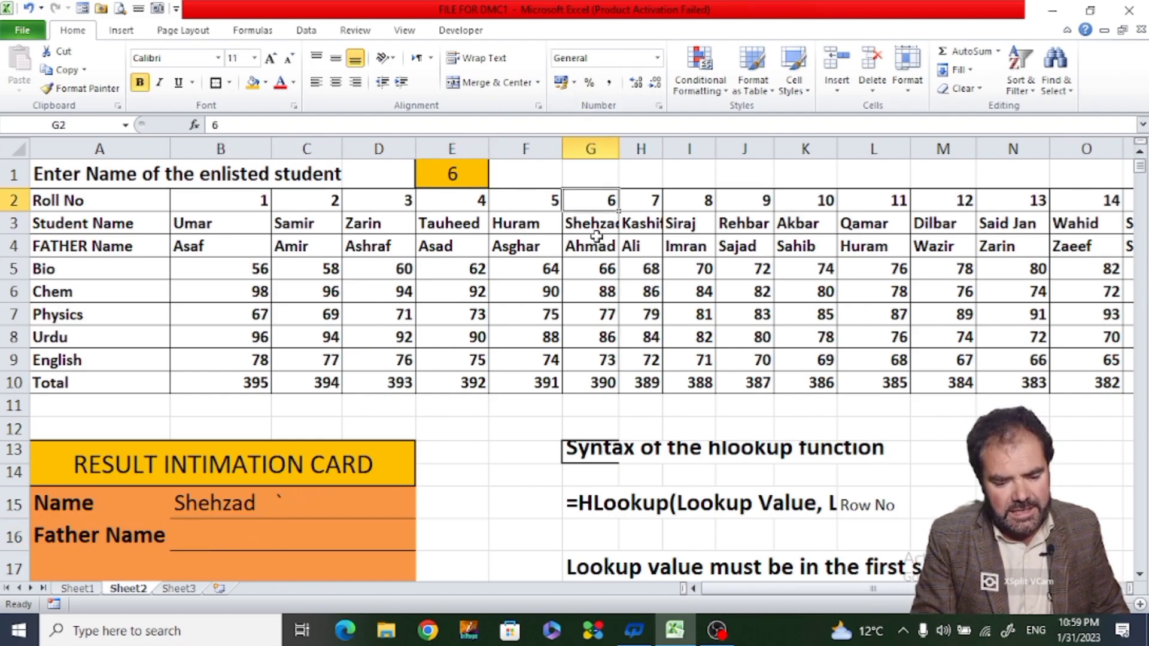
pyautogui.click(596, 220)
pyautogui.moveTo(619, 149); pyautogui.dragTo(632, 149)
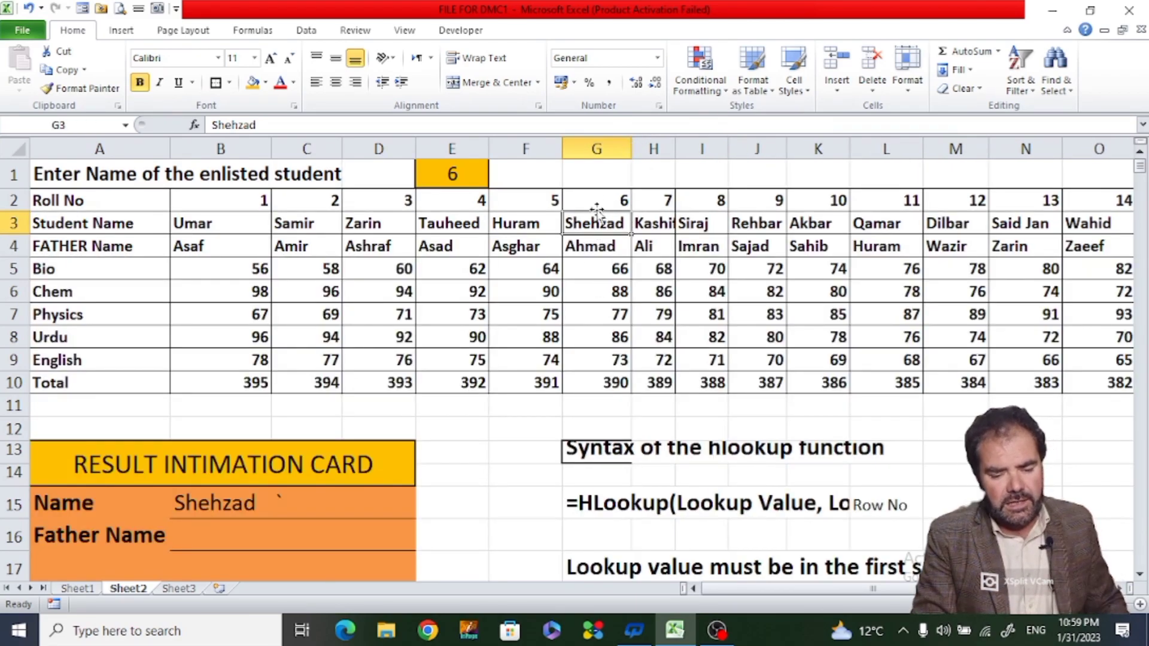
# Compare the looked-up name with roll number 6 in the table and change the roll number in E1 to 8.
pyautogui.click(593, 197)
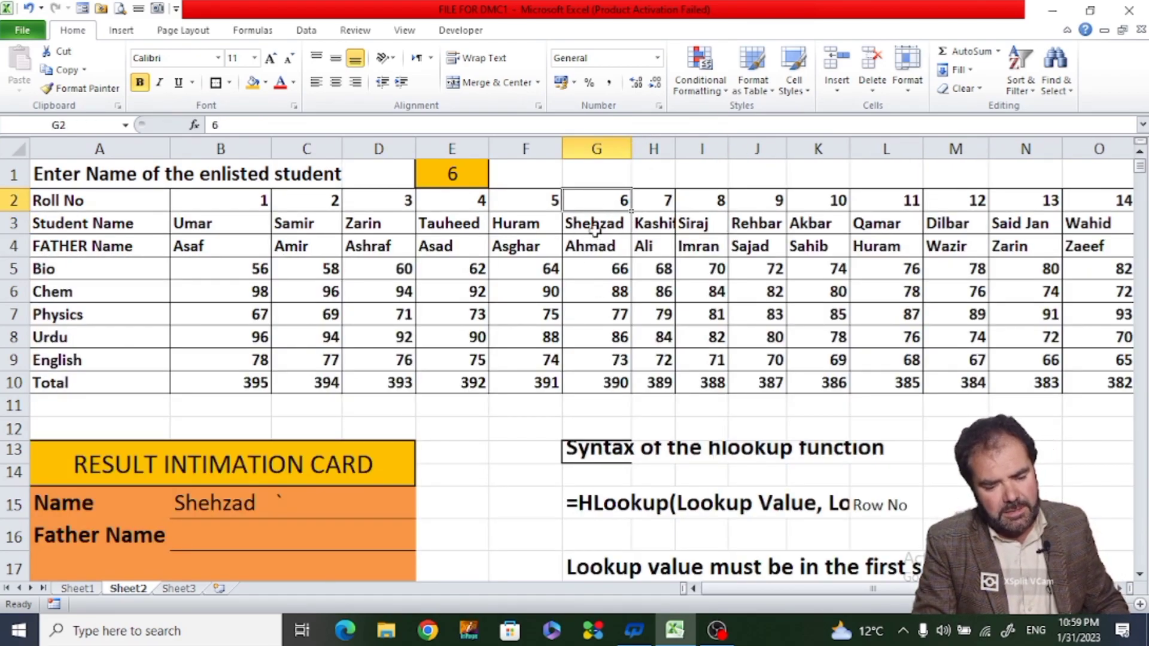
pyautogui.click(595, 228)
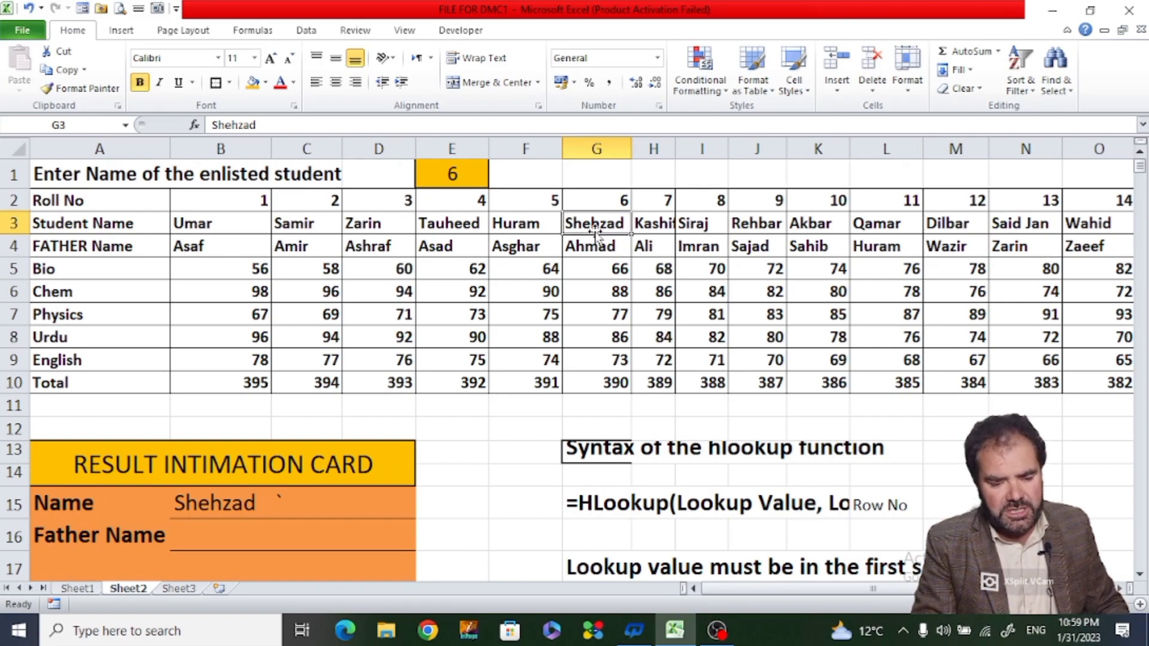
pyautogui.click(453, 174)
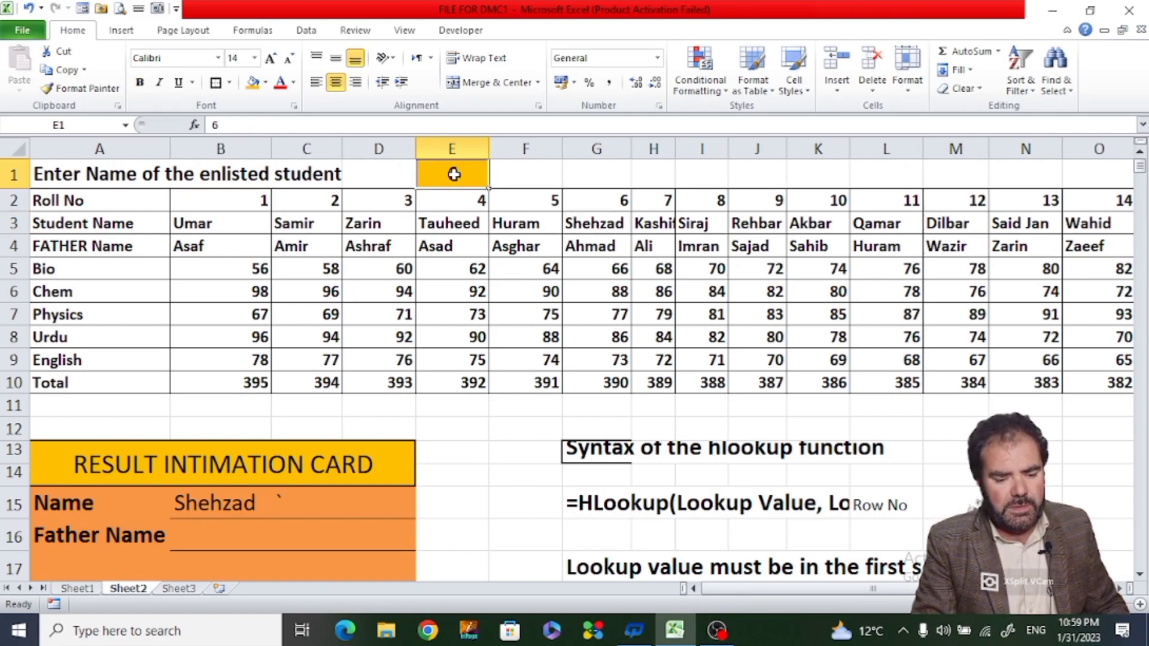
pyautogui.write('8')
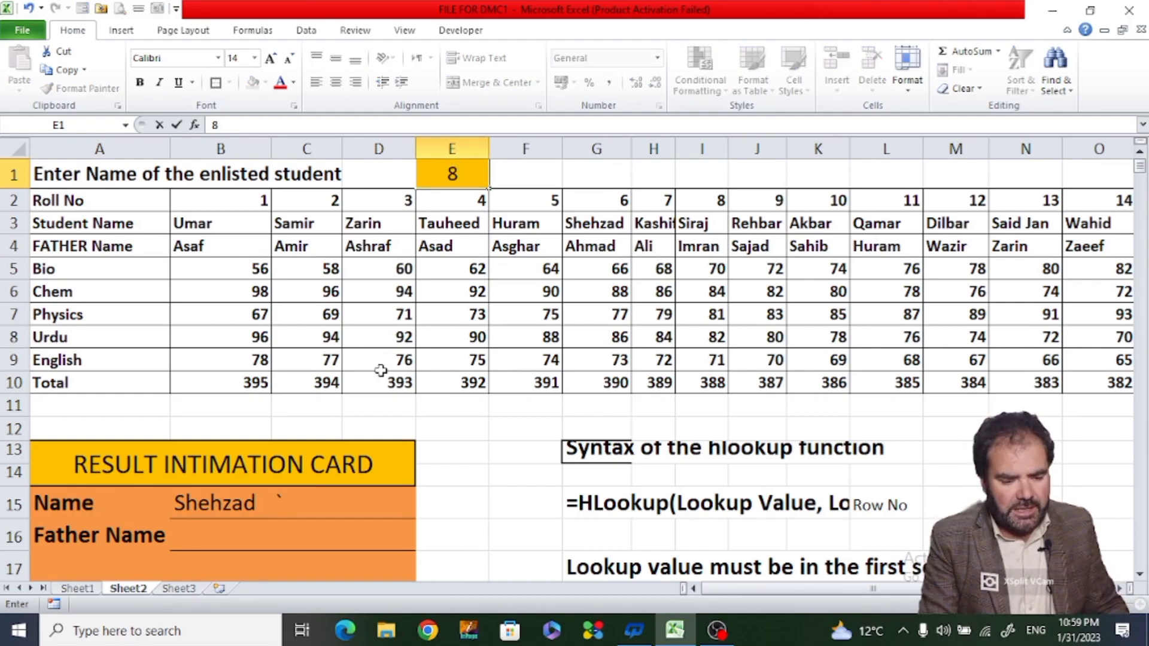
pyautogui.press('Return')
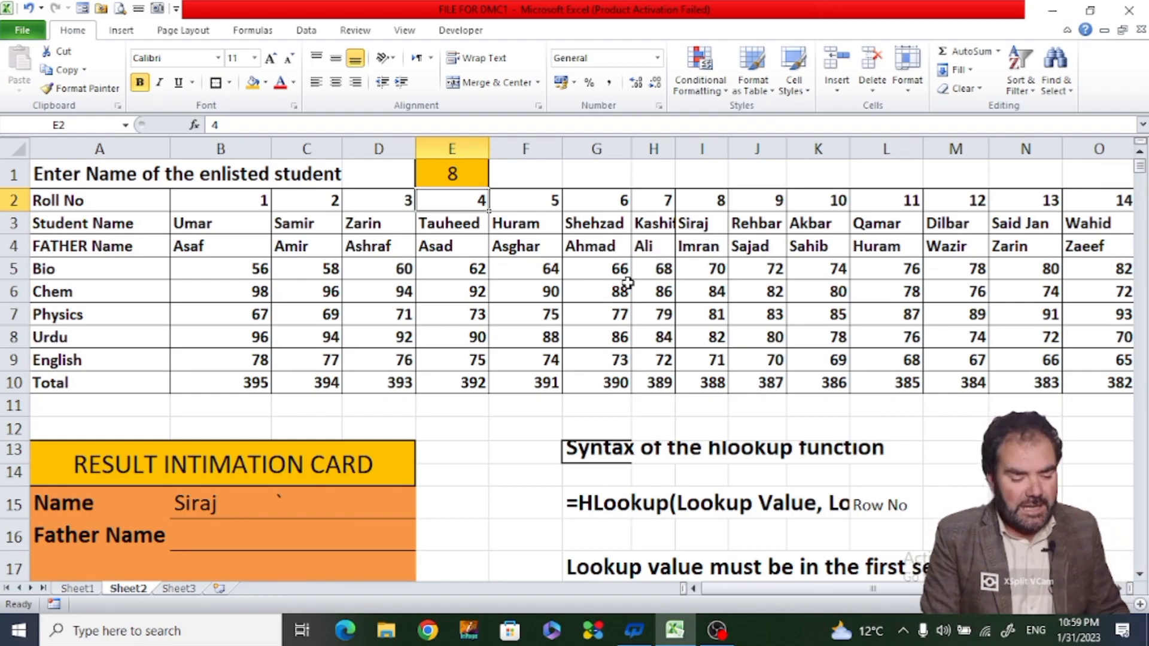
# In the card's Father Name cell B16, build the formula =HLOOKUP(E1,A2:P9,3).
pyautogui.click(209, 543)
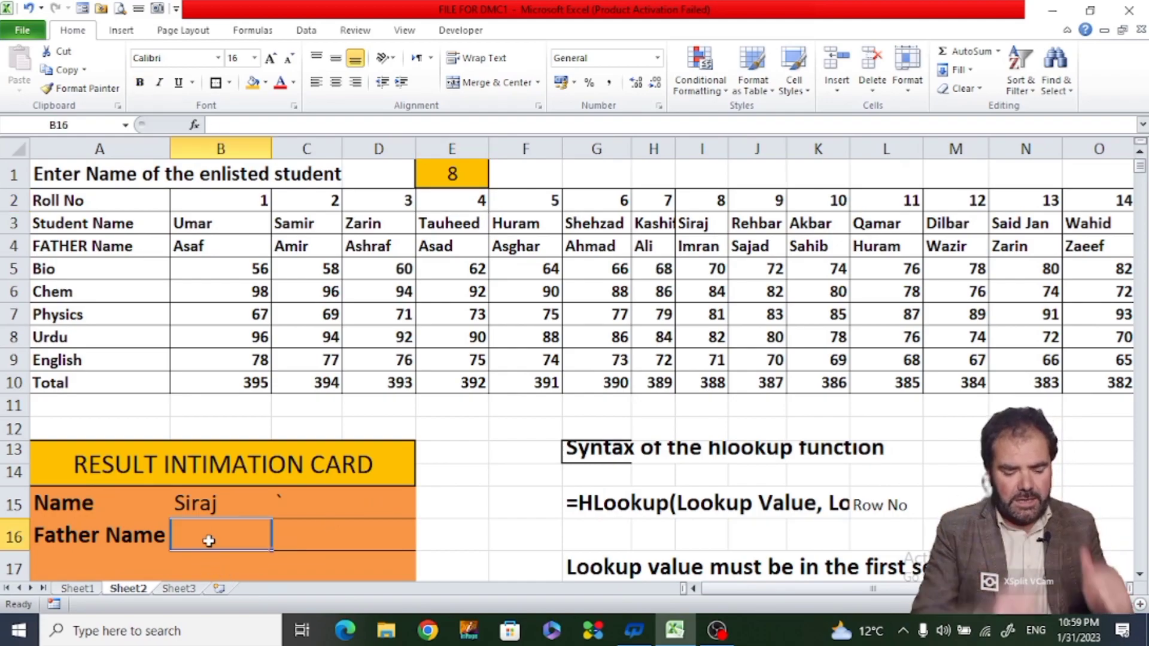
pyautogui.write('=')
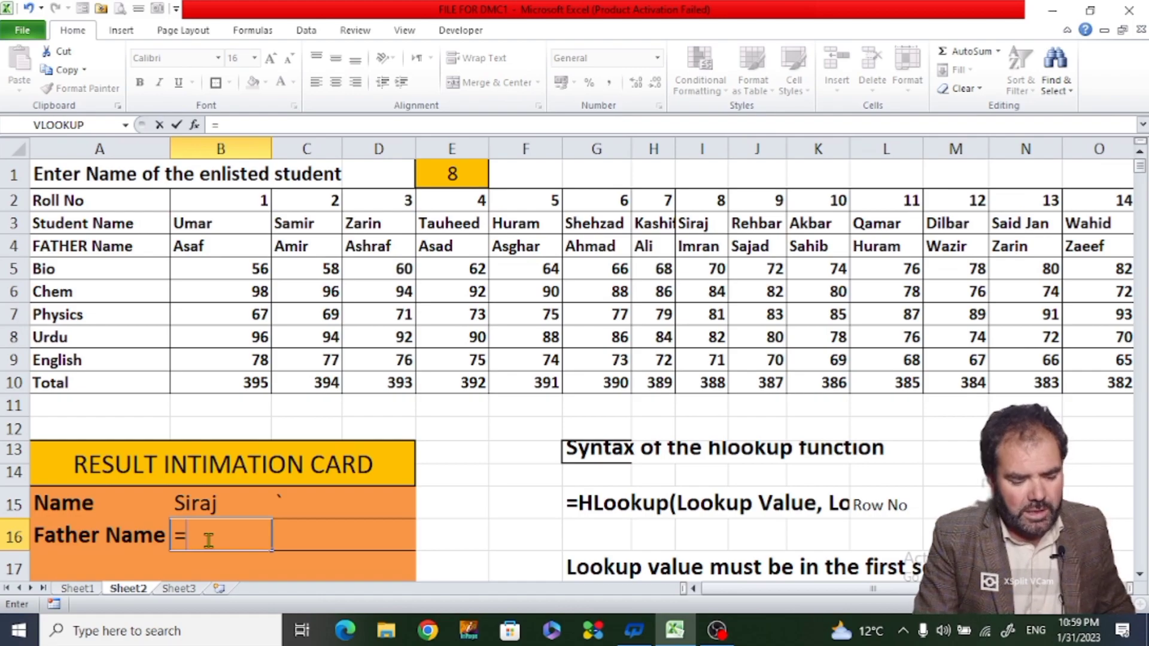
pyautogui.write('Hlookup')
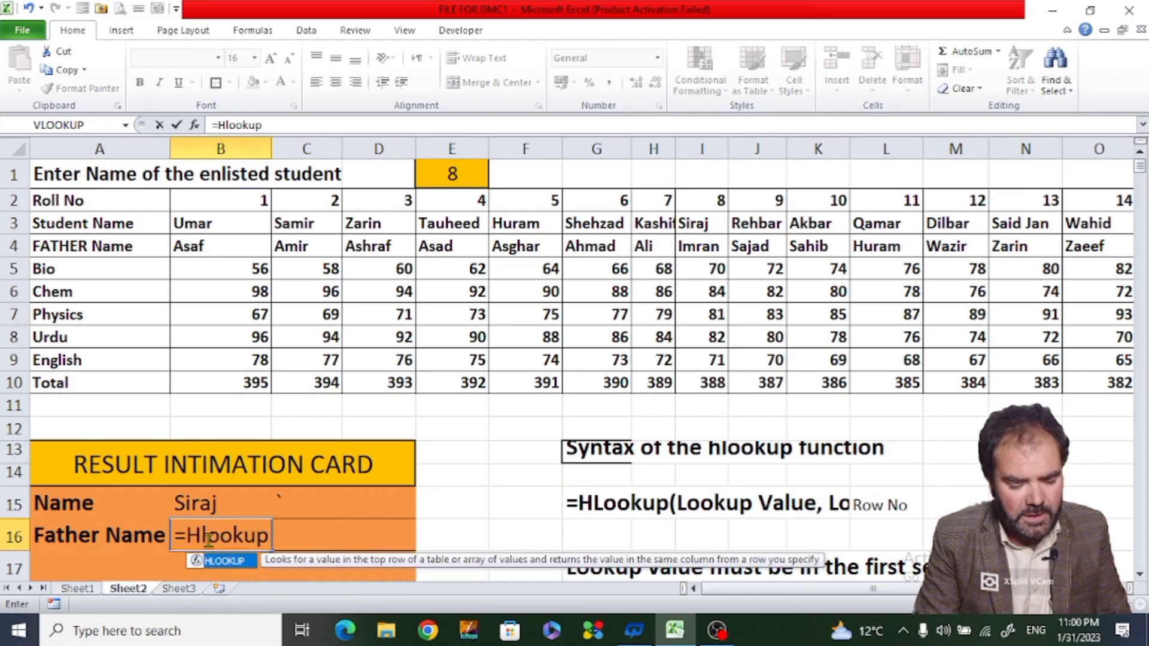
pyautogui.write('(')
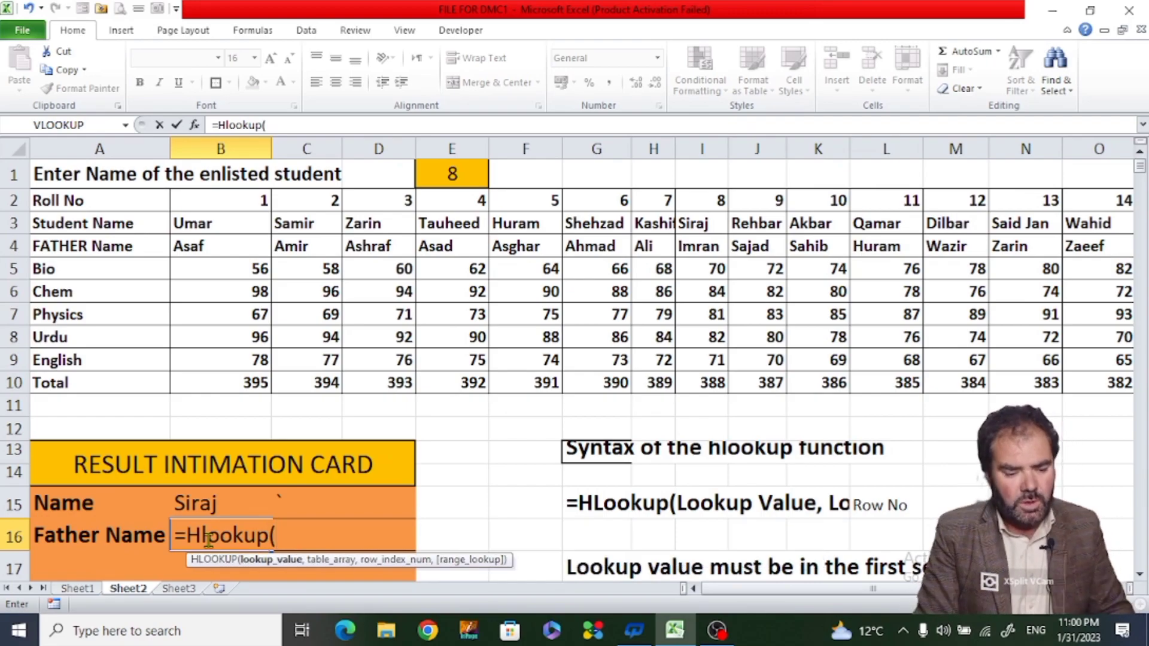
pyautogui.click(434, 174)
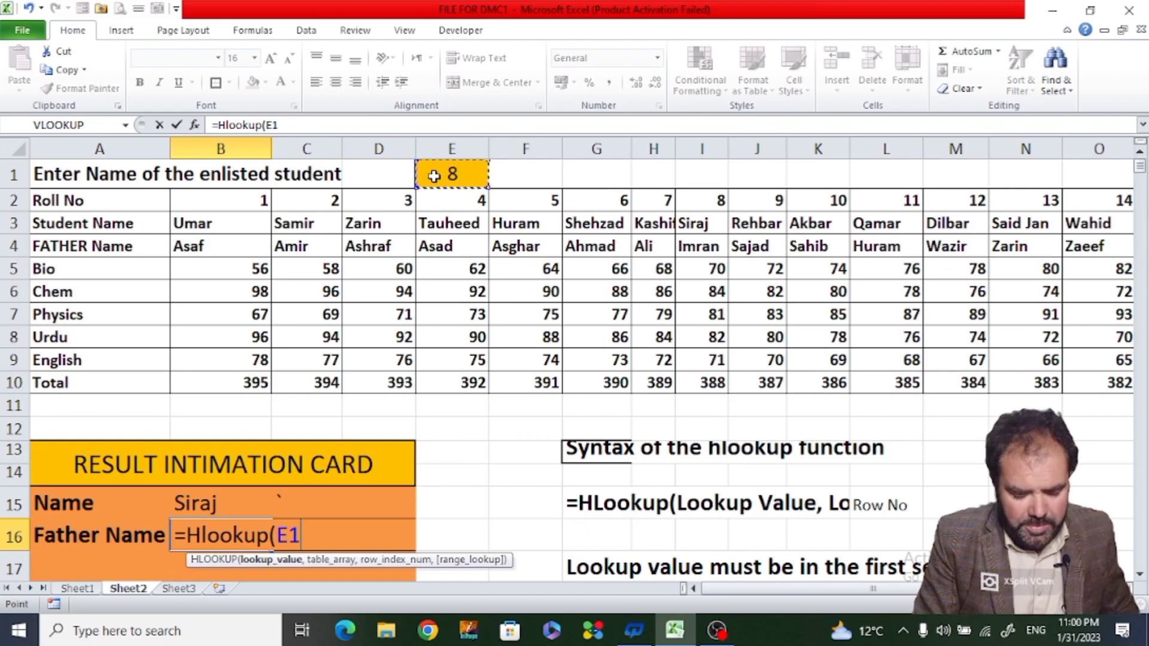
pyautogui.write(',')
pyautogui.moveTo(91, 202); pyautogui.dragTo(1041, 372)
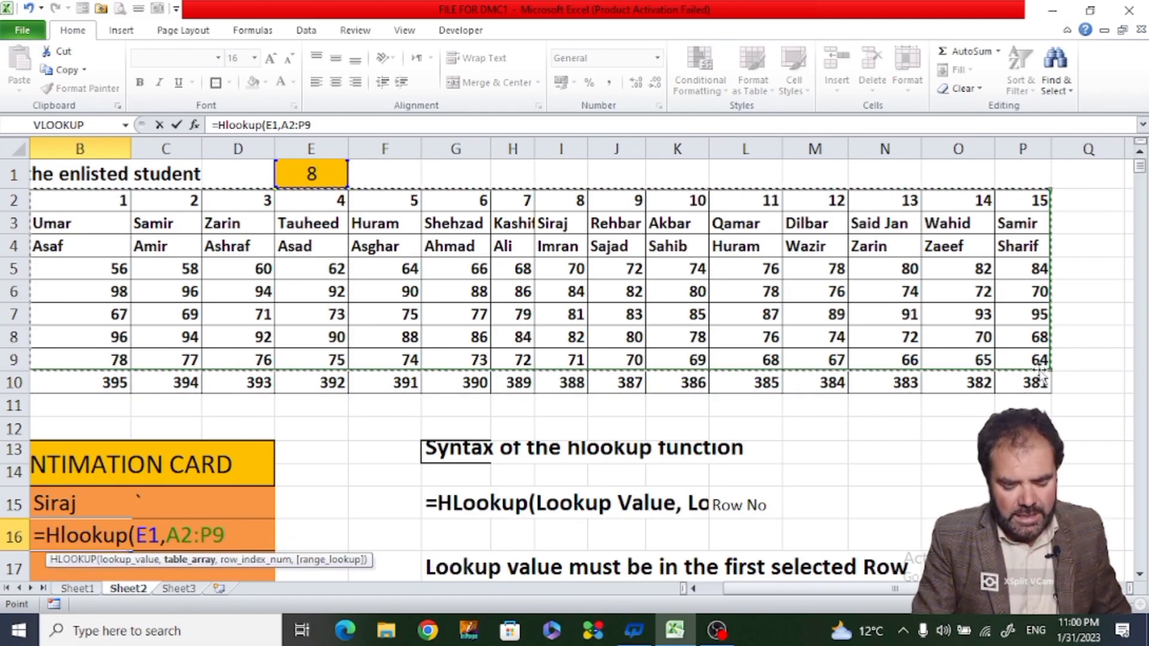
pyautogui.write(',')
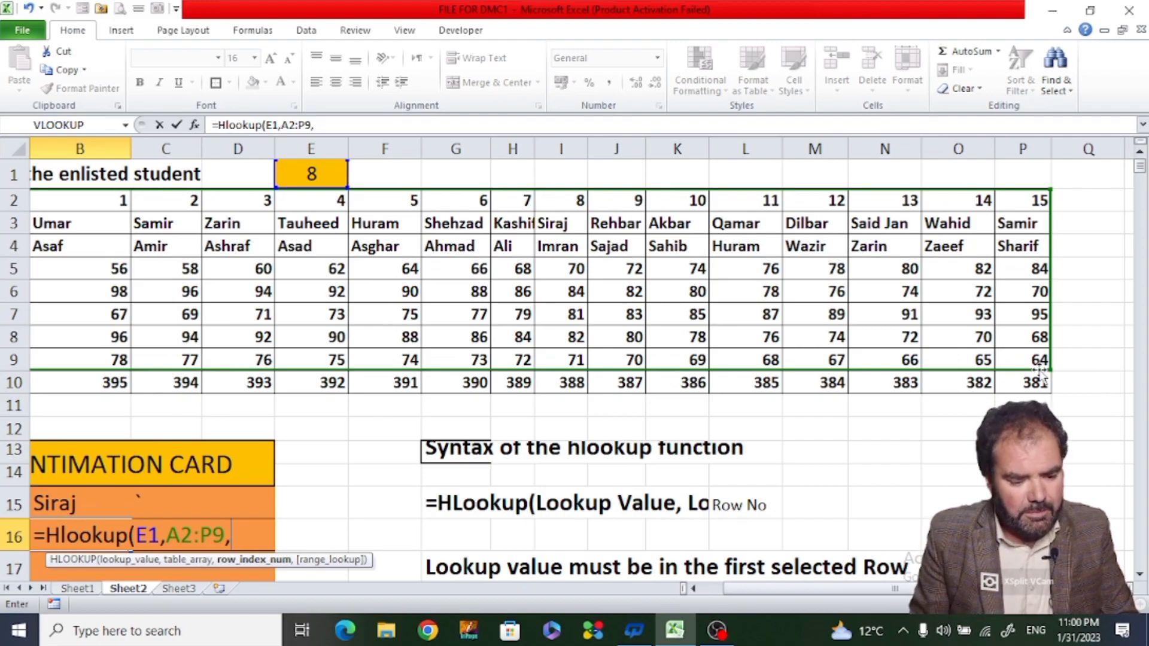
pyautogui.write('3')
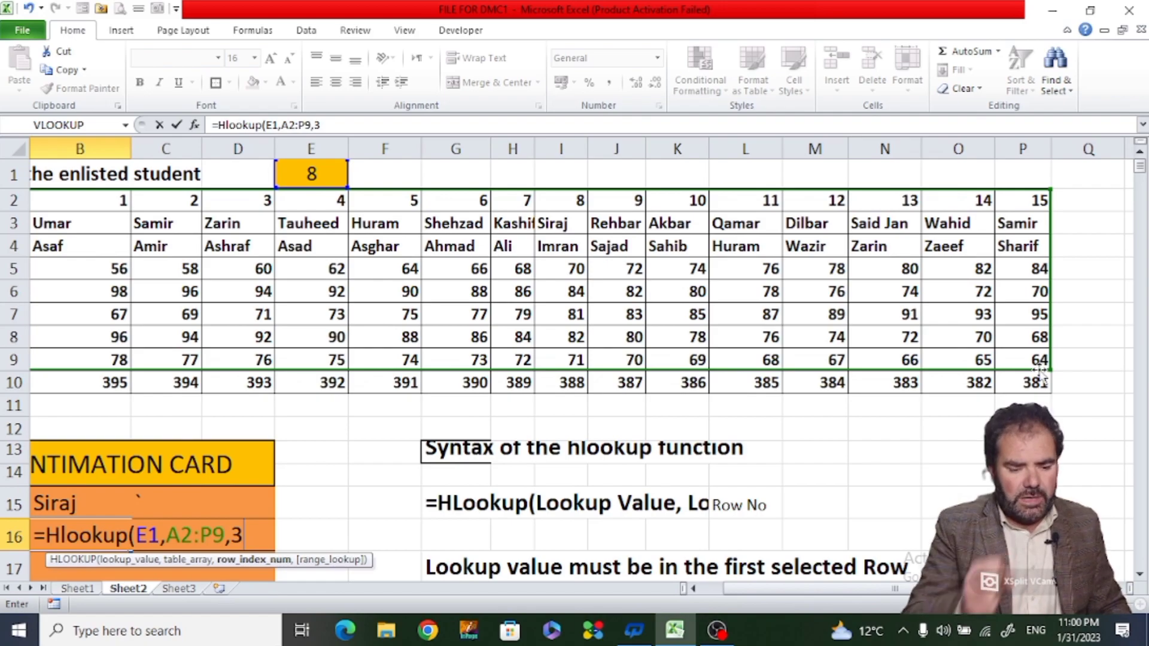
pyautogui.write(')')
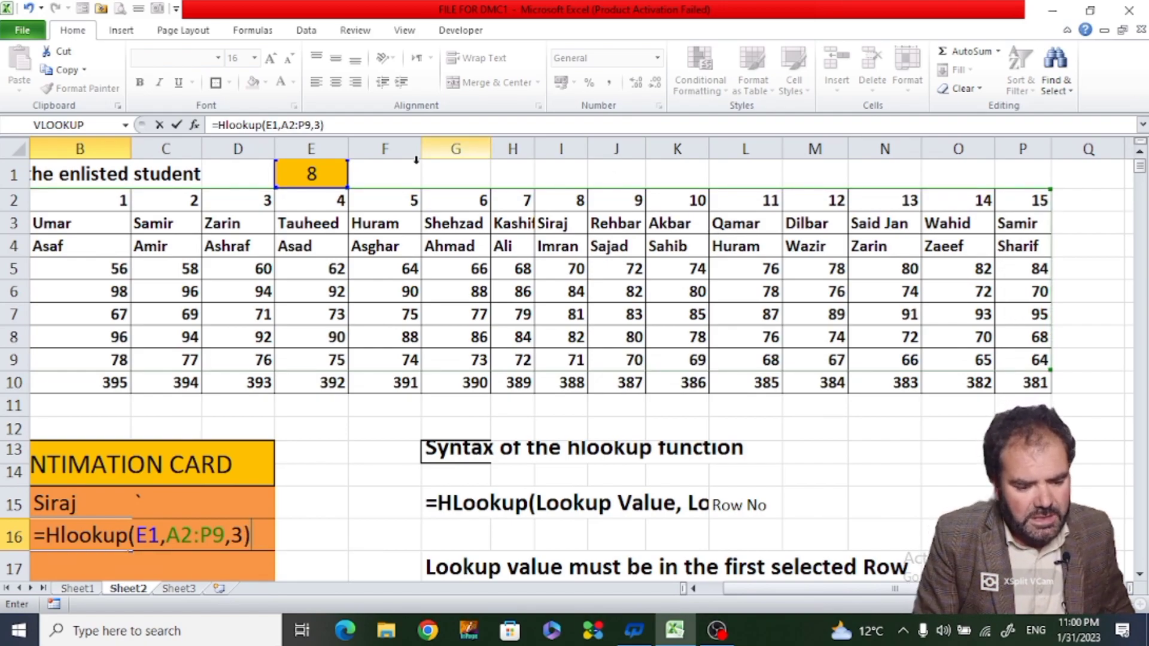
# Make the lookup range absolute as $A$2:$P$9 and complete the B16 formula.
pyautogui.click(289, 125)
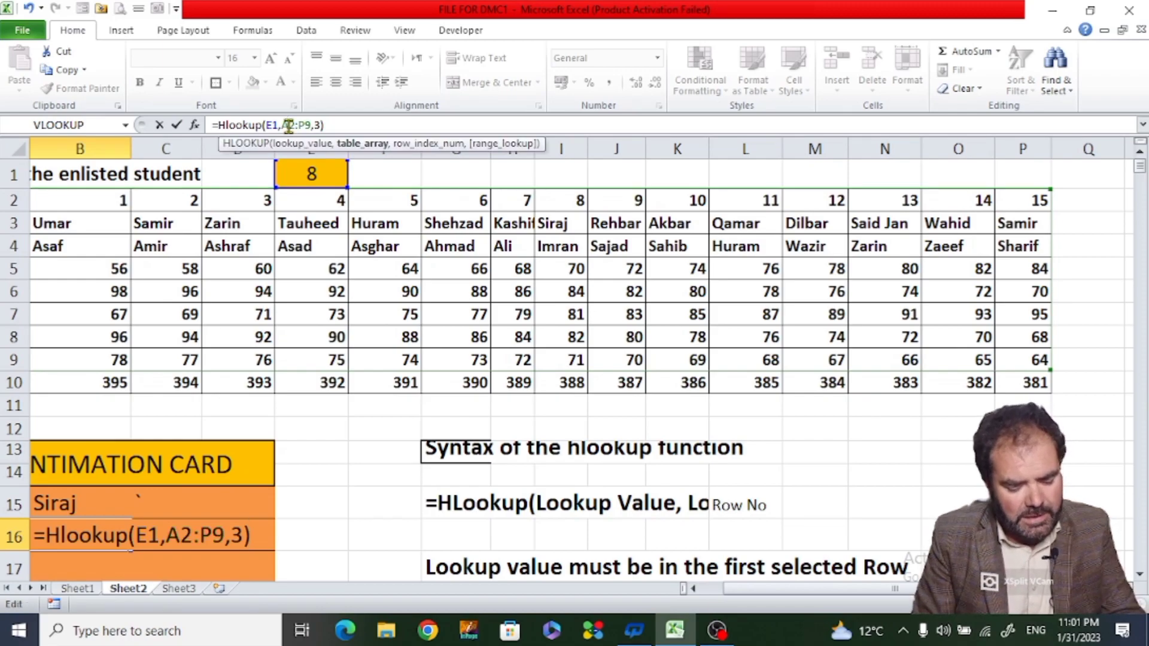
pyautogui.press('F4')
pyautogui.doubleClick(289, 125)
pyautogui.doubleClick(318, 125)
pyautogui.press('F4')
pyautogui.press('Return')
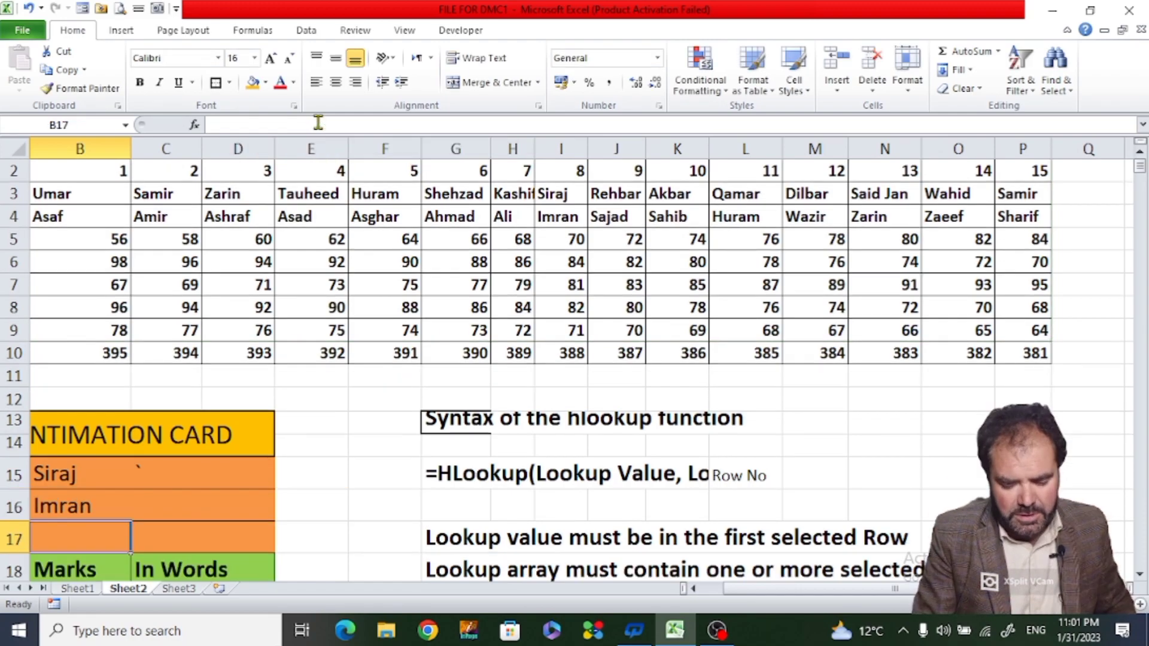
# Check the Father Name result against roll number 8 in the table and fill that student's name cells I3 and I4 with orange.
pyautogui.click(123, 504)
pyautogui.press('Left')
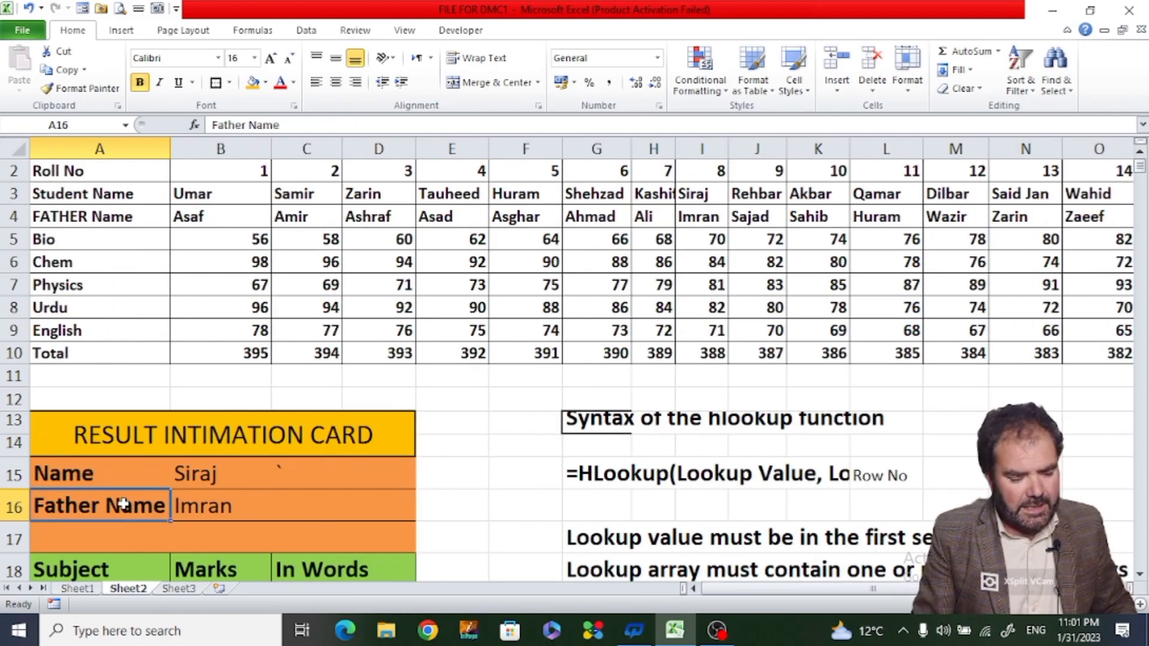
pyautogui.press('Right')
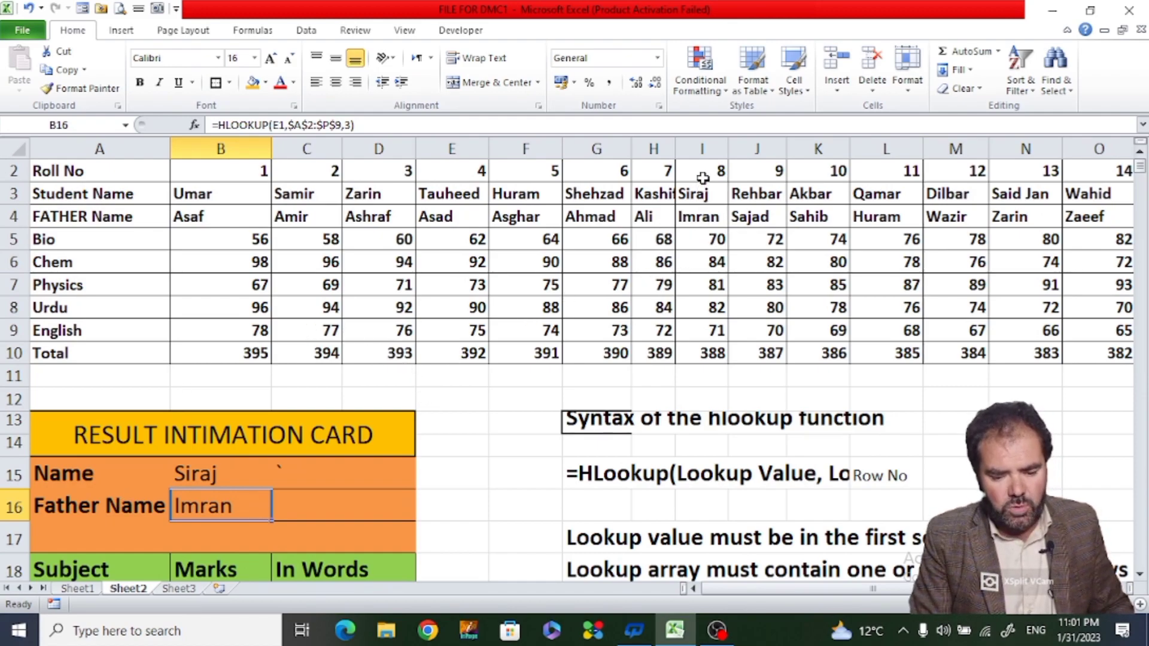
pyautogui.click(704, 173)
pyautogui.click(700, 201)
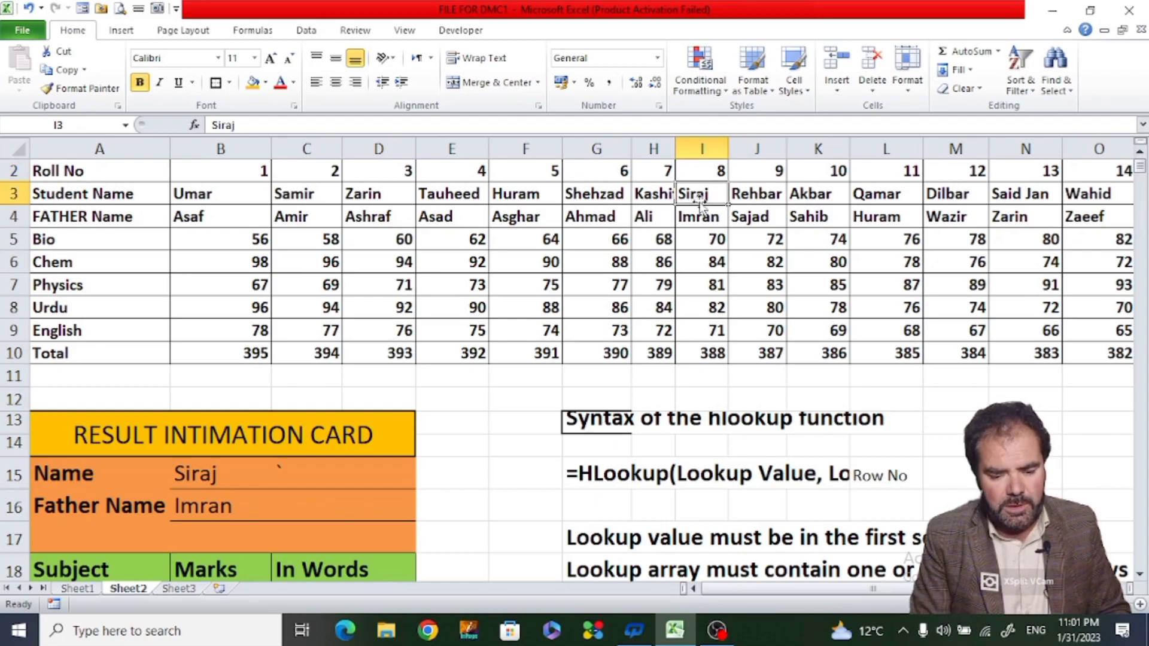
pyautogui.click(253, 83)
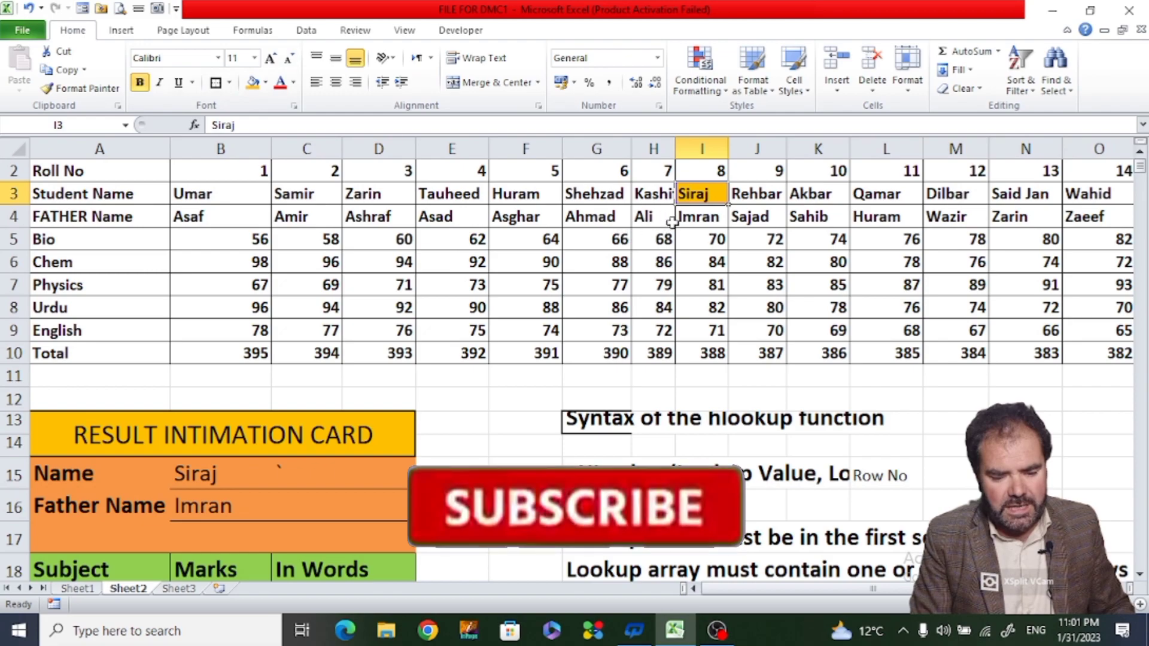
pyautogui.click(684, 219)
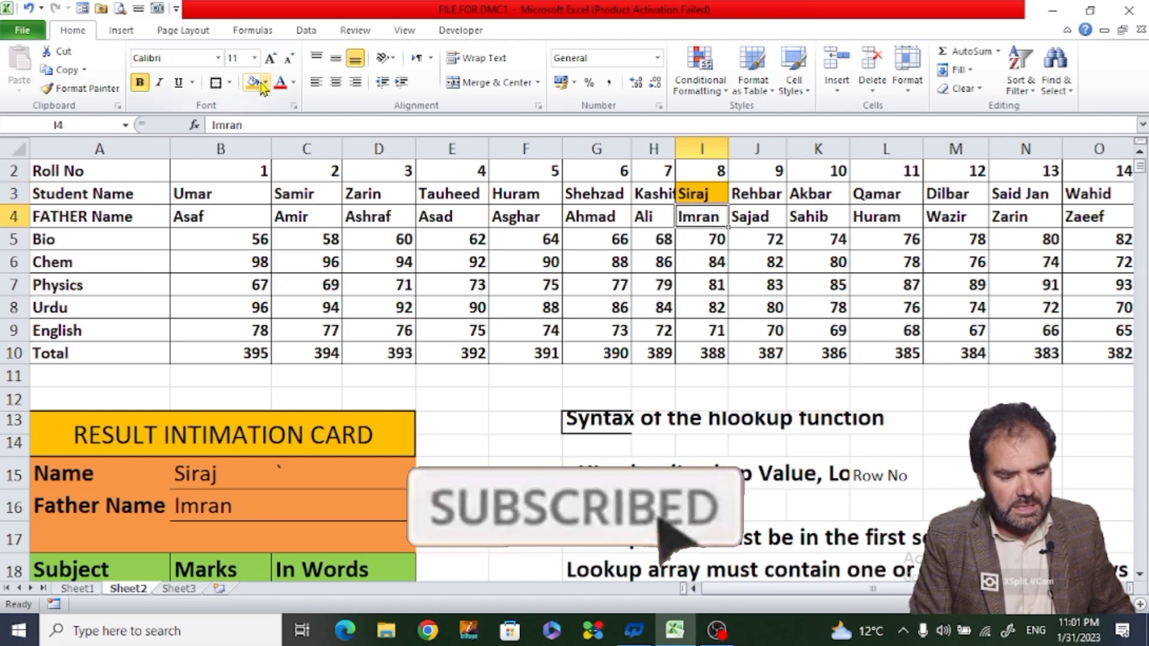
pyautogui.click(257, 84)
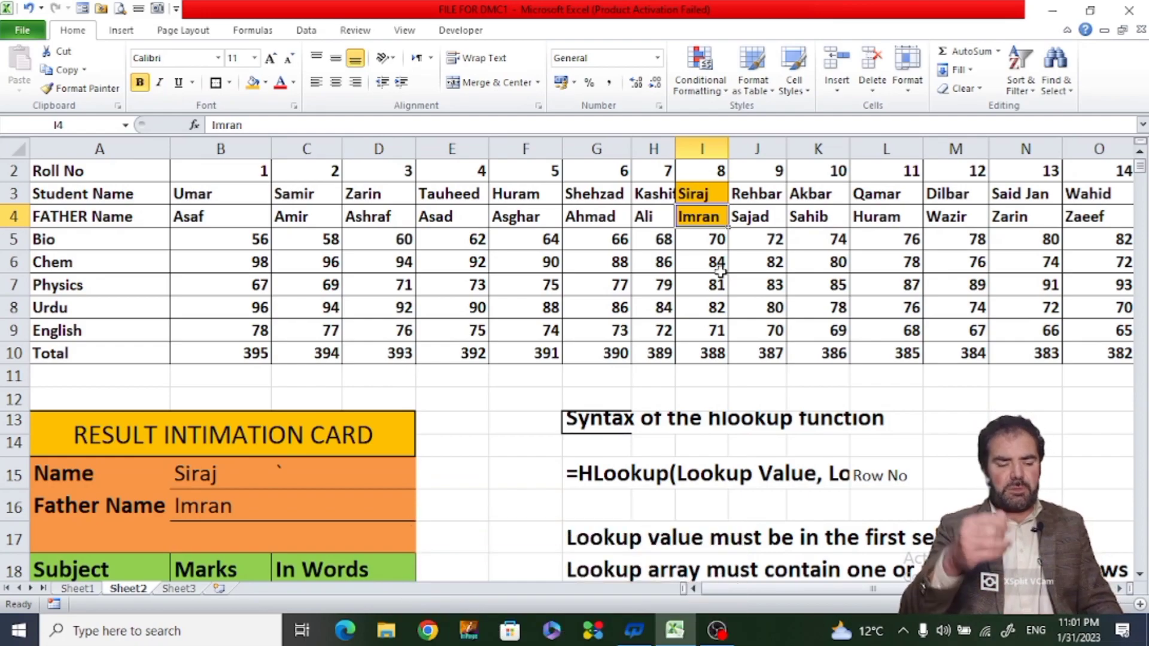
# Review the subject rows of the card's Marks column, from Bio down to Total.
pyautogui.click(246, 544)
pyautogui.press('Down')
pyautogui.press('Down')
pyautogui.press('Down')
pyautogui.press('Down')
pyautogui.press('Down')
pyautogui.press('Down')
pyautogui.press('Up')
pyautogui.press('Up')
pyautogui.press('Up')
pyautogui.press('Up')
pyautogui.press('Up')
pyautogui.press('Down')
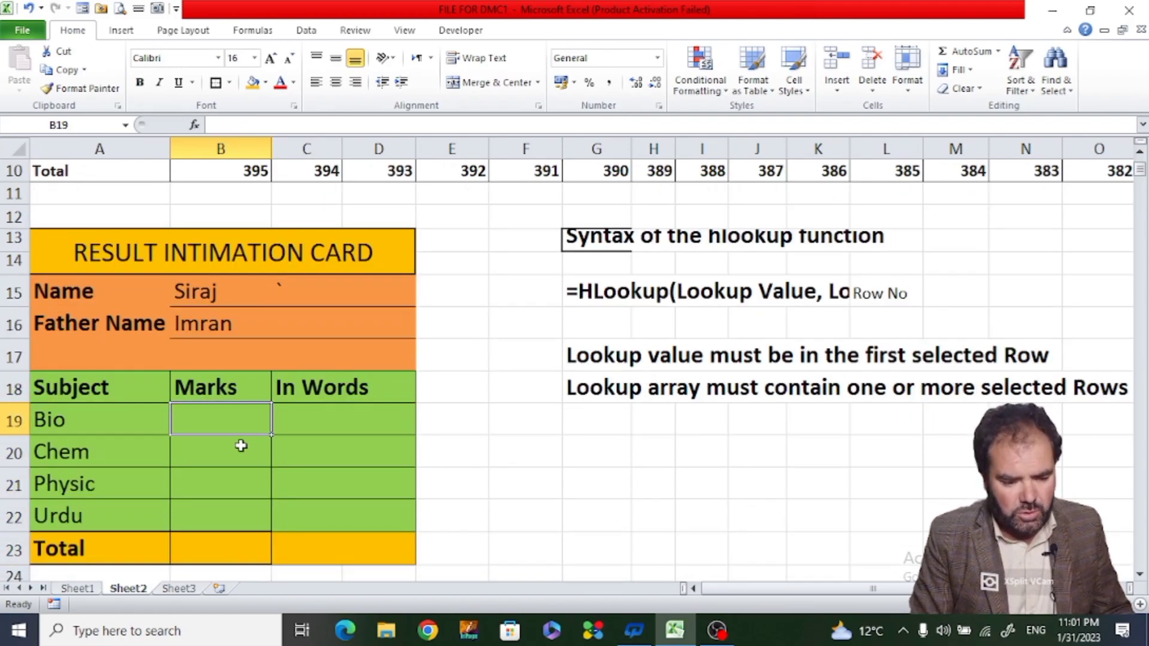
# Count the table rows from Roll No in A2 down to Bio to work out the Bio row number.
pyautogui.click(58, 205)
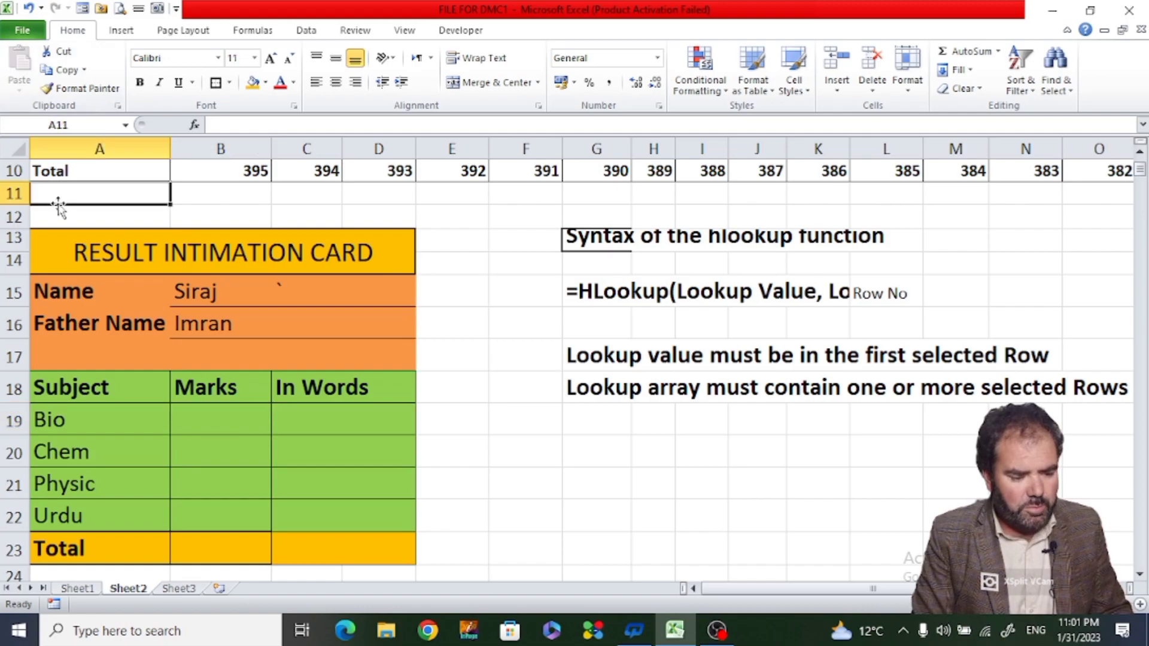
pyautogui.press('Up')
pyautogui.press('Up')
pyautogui.press('Up')
pyautogui.press('Up')
pyautogui.press('Up')
pyautogui.press('Up')
pyautogui.press('Up')
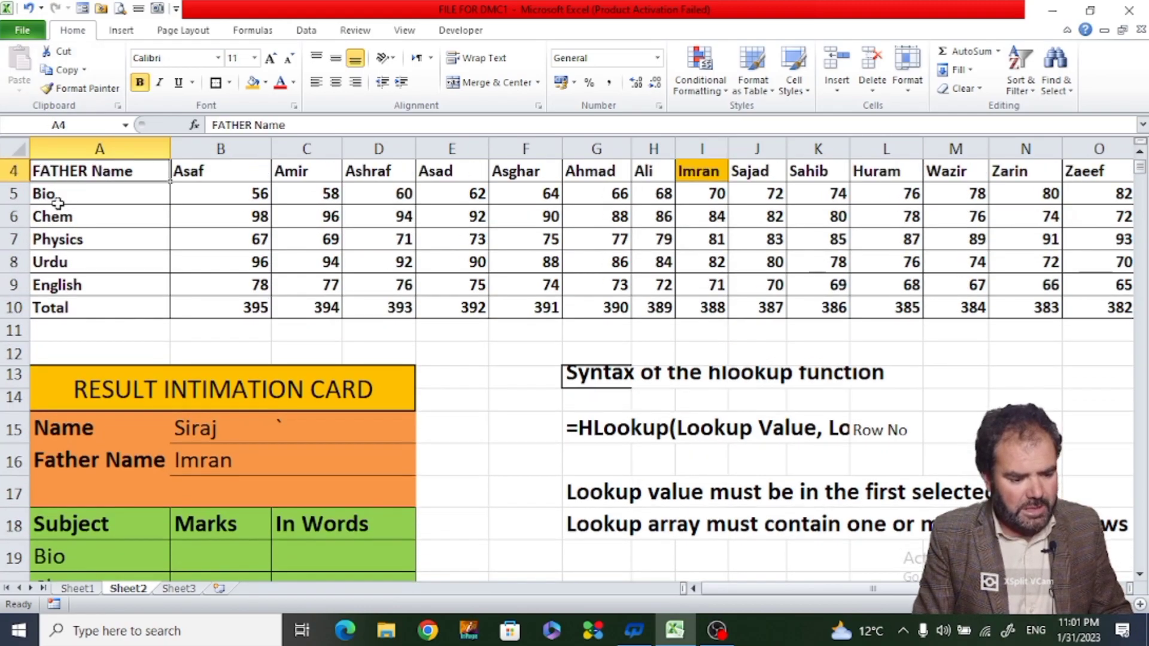
pyautogui.press('Up')
pyautogui.press('Up')
pyautogui.press('Down')
pyautogui.press('Down')
pyautogui.press('Down')
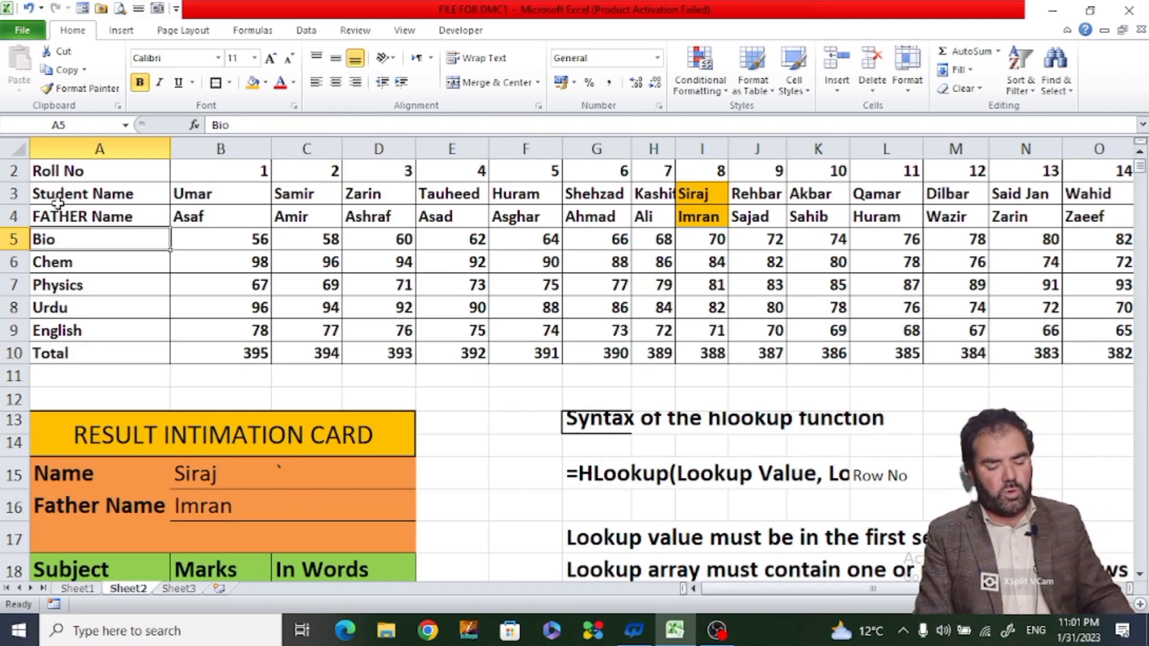
# In the card's Bio marks cell B19, build an HLOOKUP of E1 in the range A2:P10 with row number 4.
pyautogui.press('Down')
pyautogui.press('Down')
pyautogui.press('Down')
pyautogui.press('Down')
pyautogui.press('Down')
pyautogui.press('Down')
pyautogui.press('Down')
pyautogui.press('Down')
pyautogui.press('Down')
pyautogui.press('Down')
pyautogui.press('Down')
pyautogui.press('Down')
pyautogui.press('Down')
pyautogui.press('Down')
pyautogui.press('Down')
pyautogui.press('Down')
pyautogui.press('Down')
pyautogui.press('Down')
pyautogui.press('Down')
pyautogui.press('Down')
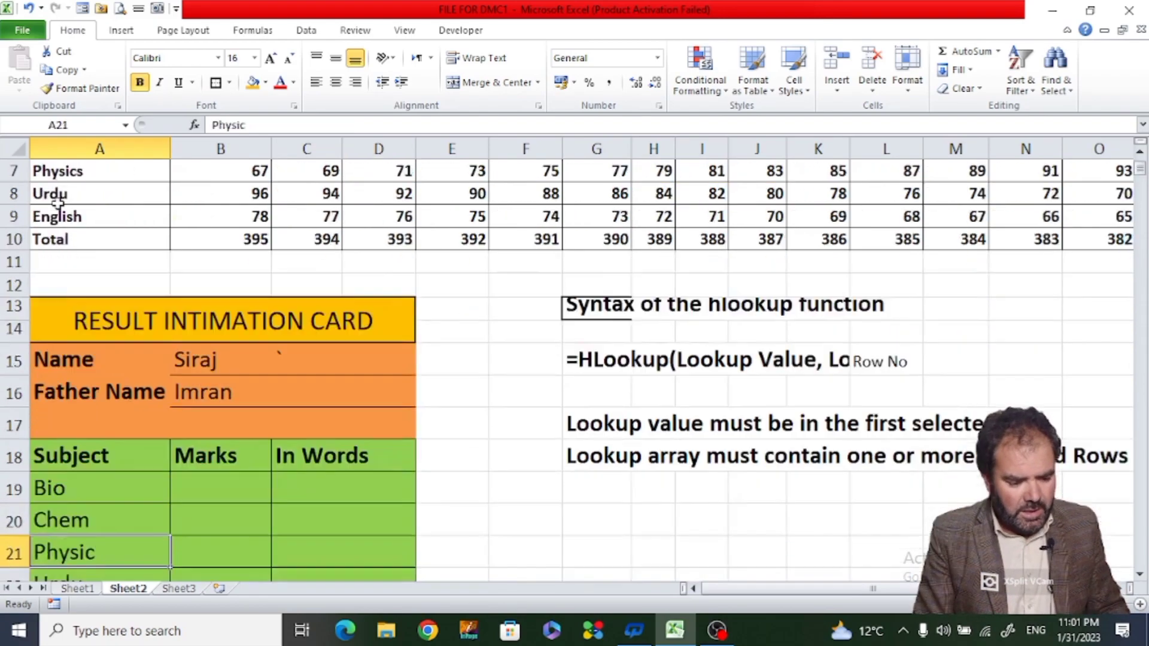
pyautogui.press('Up')
pyautogui.press('Up')
pyautogui.press('Up')
pyautogui.press('Up')
pyautogui.press('Up')
pyautogui.press('Up')
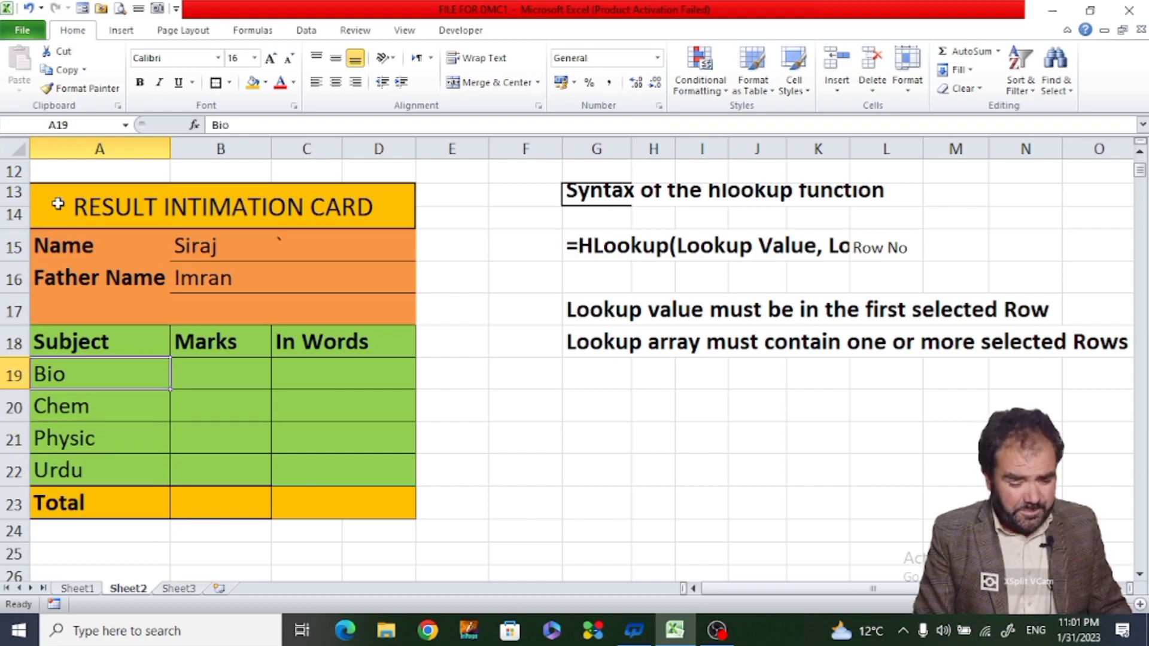
pyautogui.press('Right')
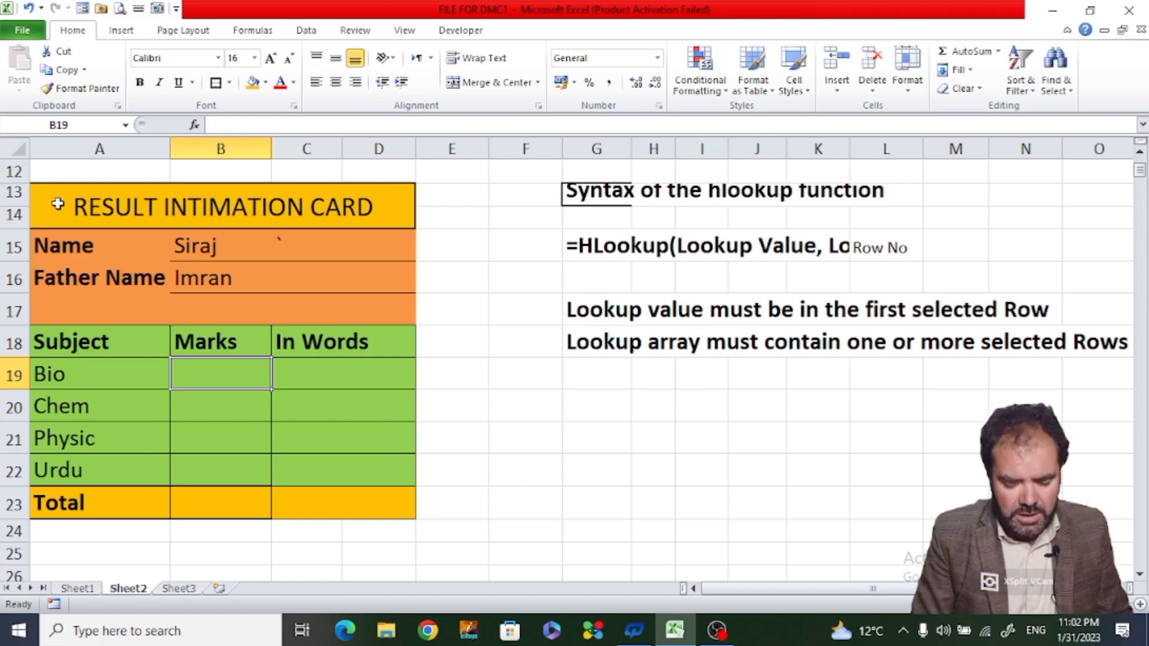
pyautogui.write('=')
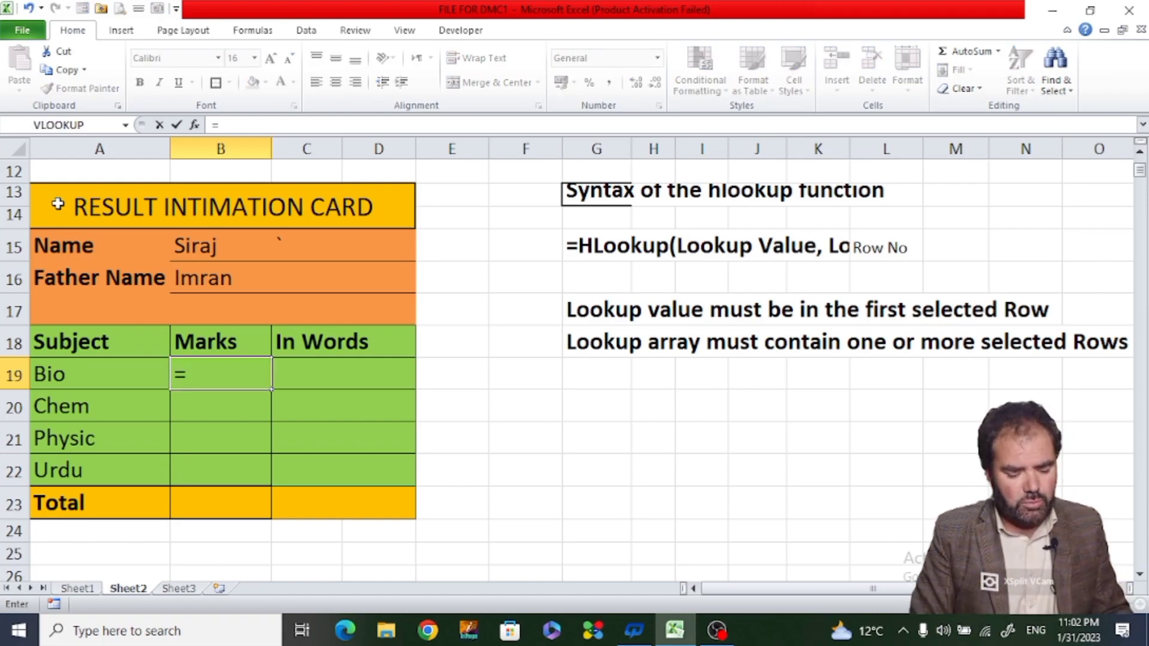
pyautogui.write('Hlo')
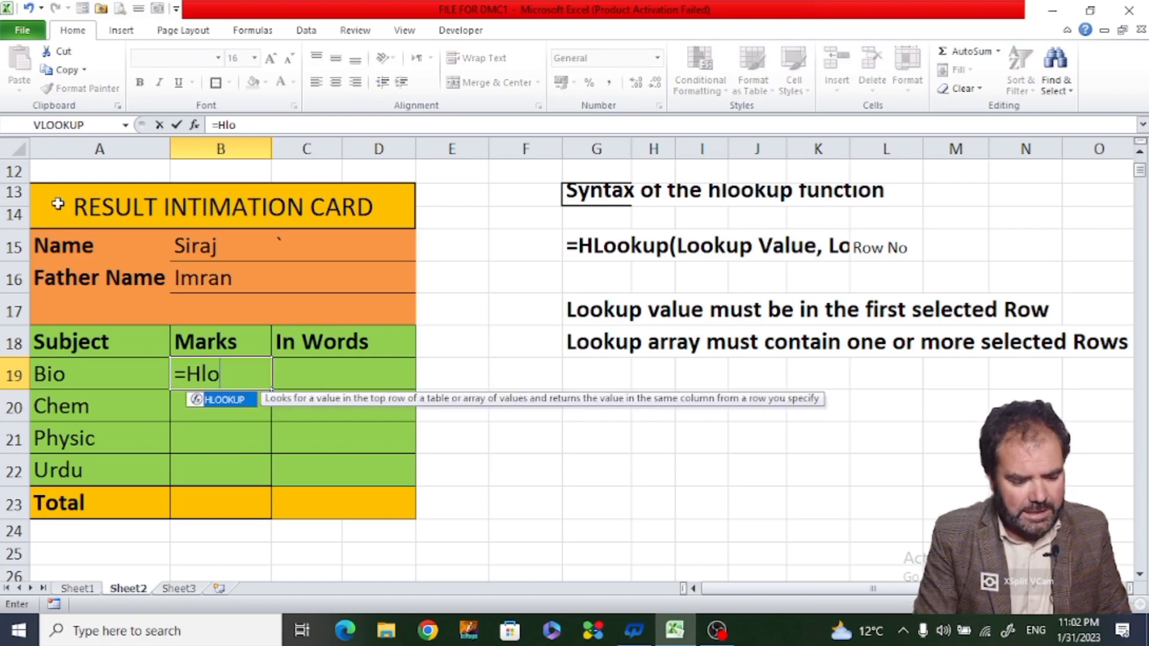
pyautogui.write('okup')
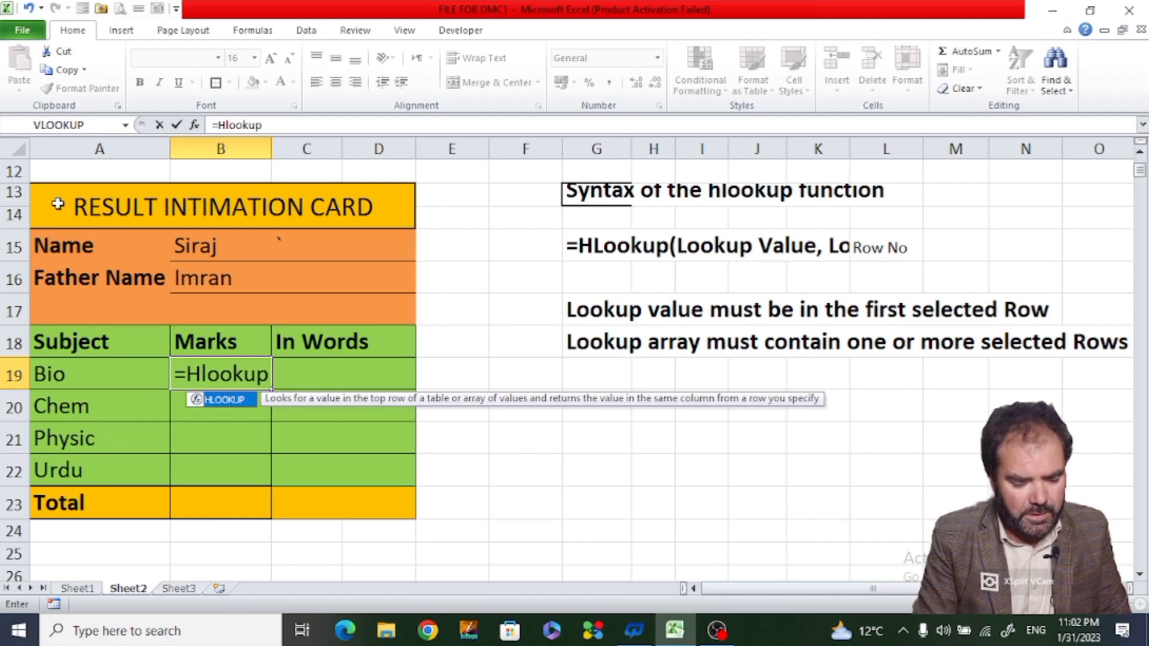
pyautogui.write('(')
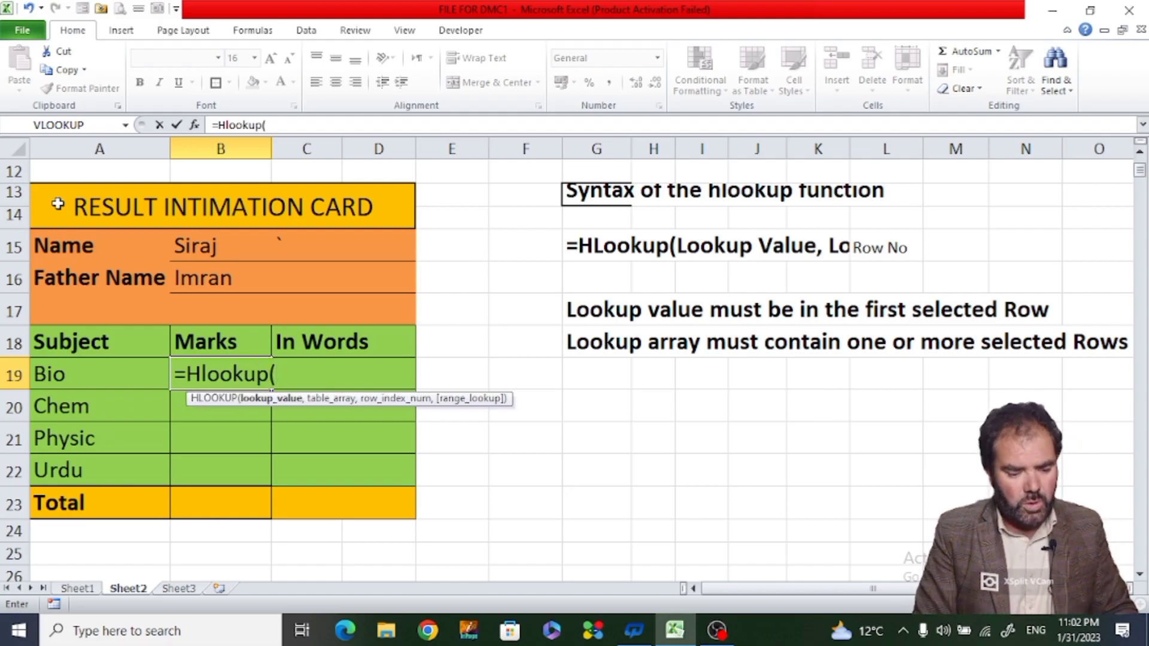
pyautogui.click(1143, 157)
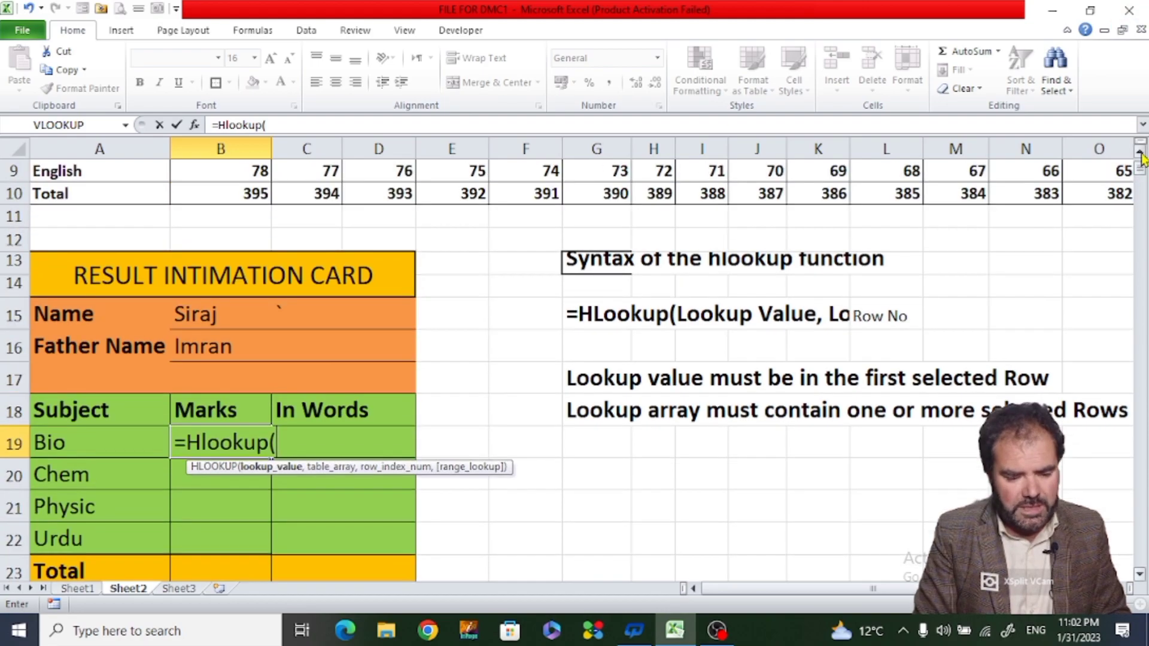
pyautogui.click(1142, 157)
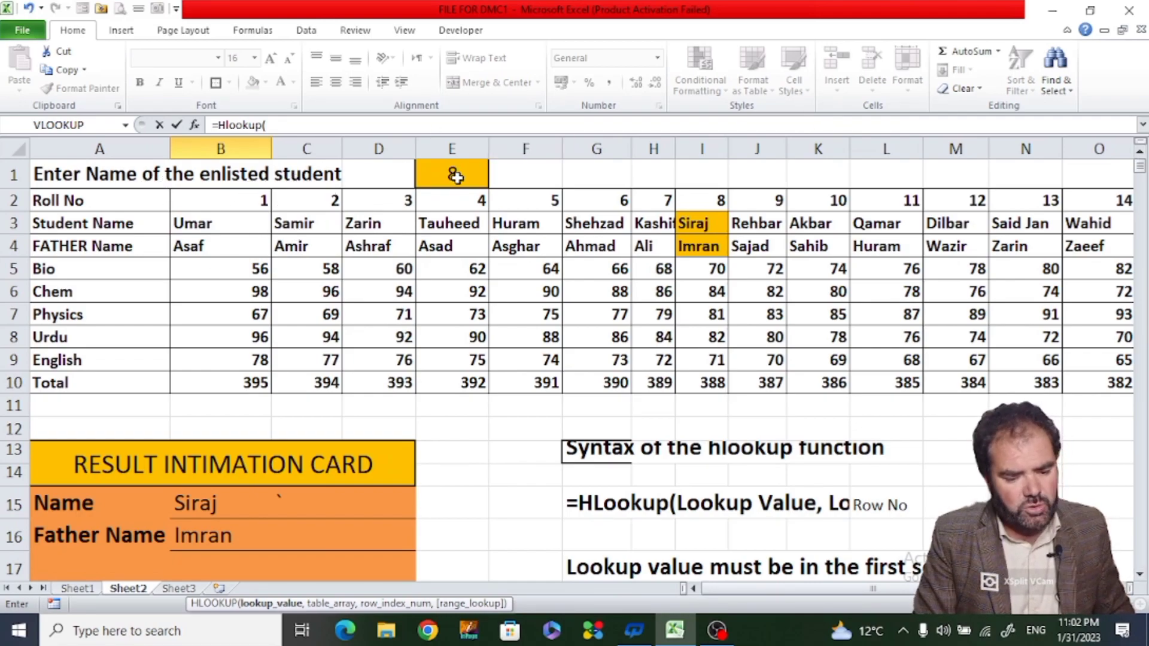
pyautogui.click(456, 174)
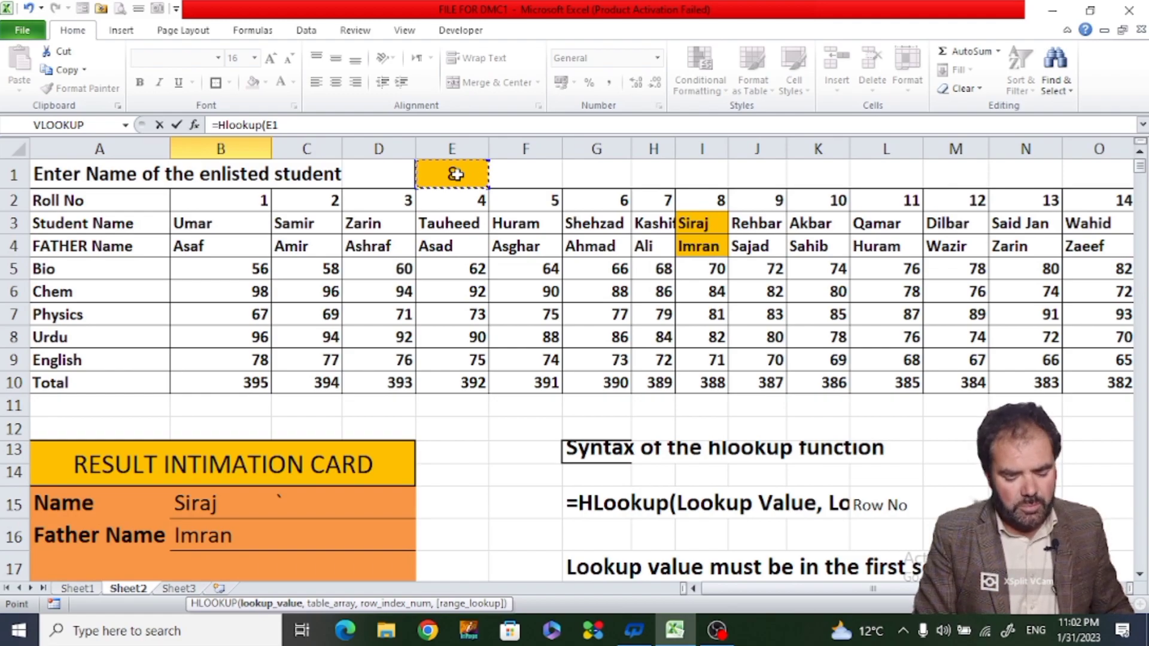
pyautogui.write(',')
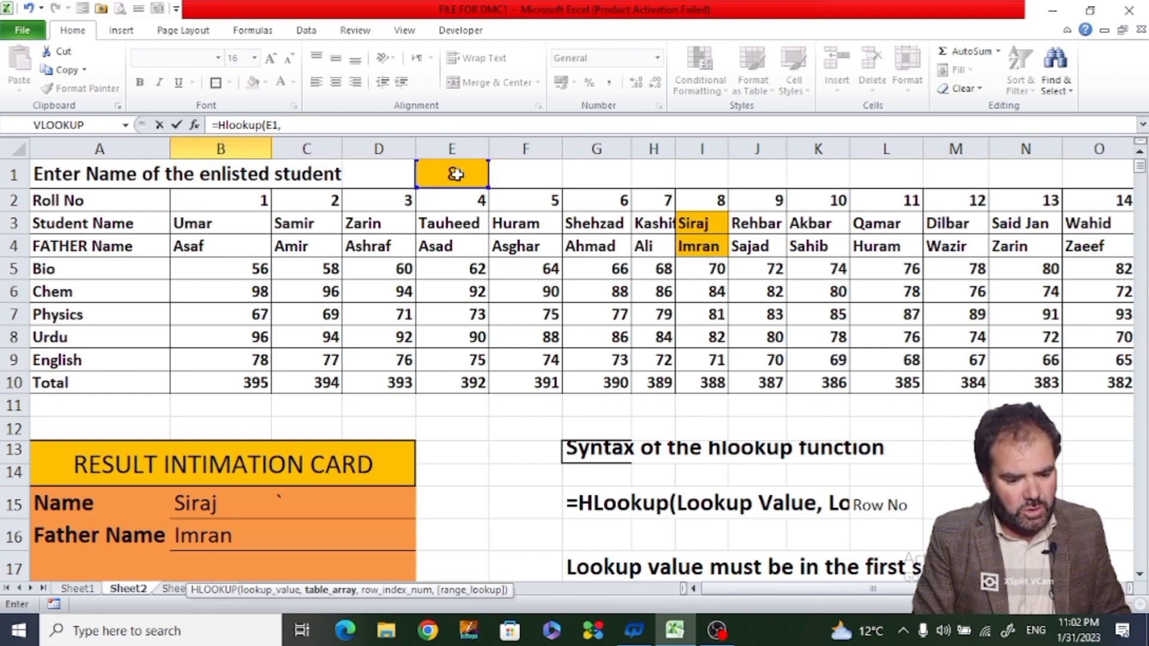
pyautogui.moveTo(57, 201); pyautogui.dragTo(1016, 375)
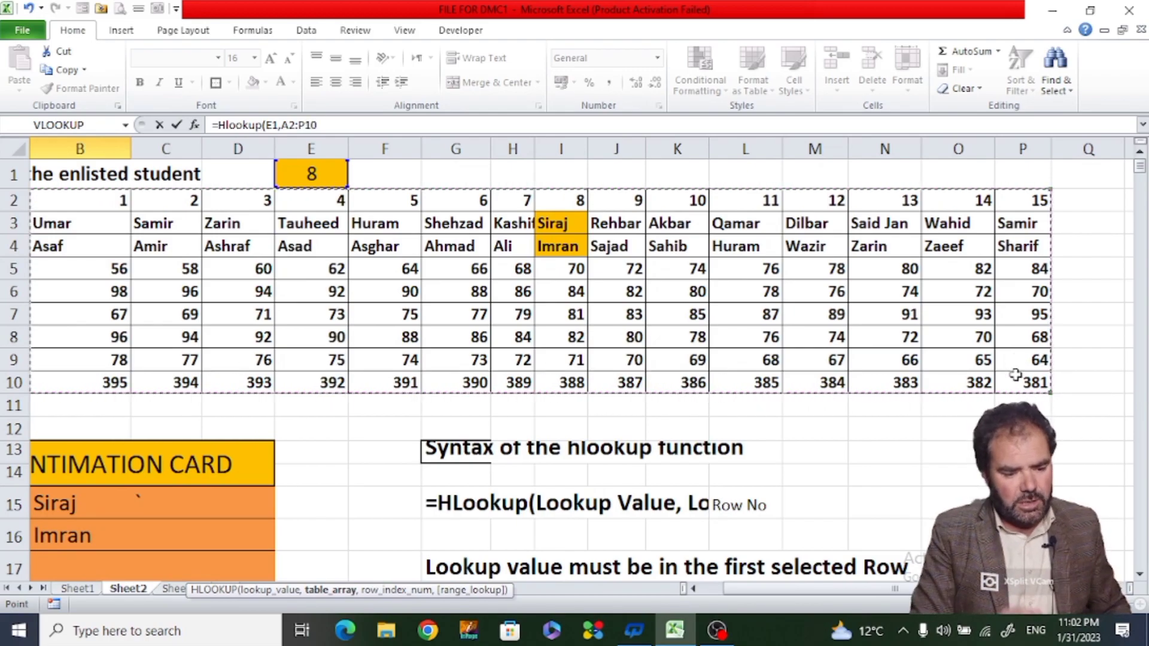
pyautogui.write(',4')
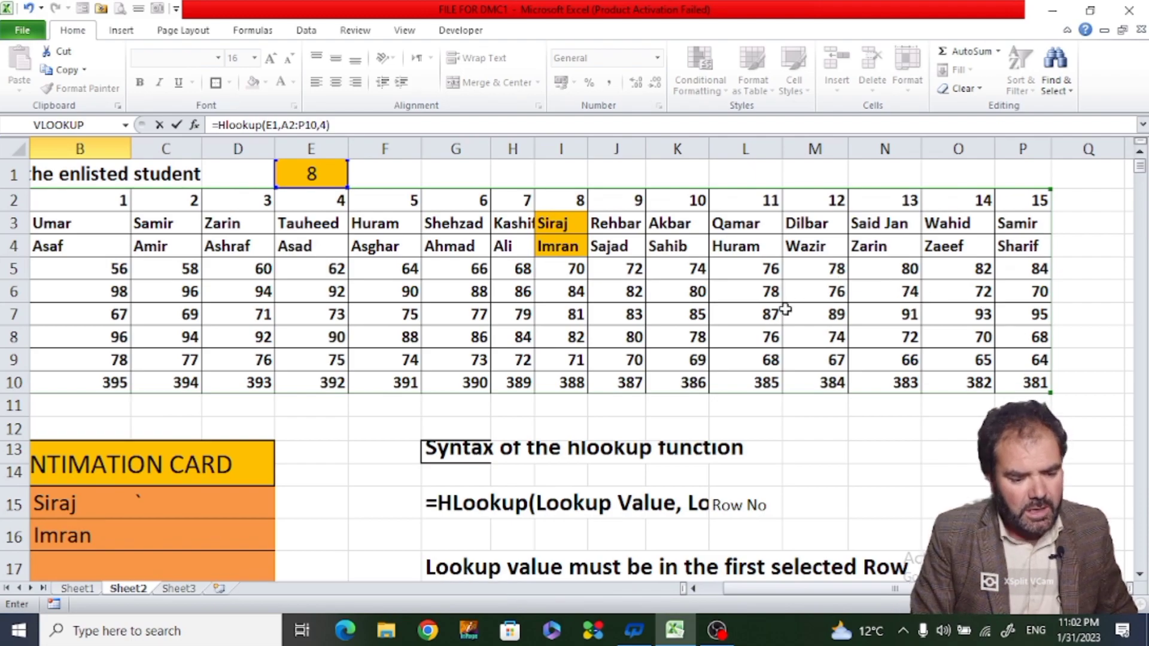
# Make the table range in the Bio marks formula in B19 absolute as $A$2:$P$10.
pyautogui.click(291, 127)
pyautogui.press('F4')
pyautogui.click(321, 127)
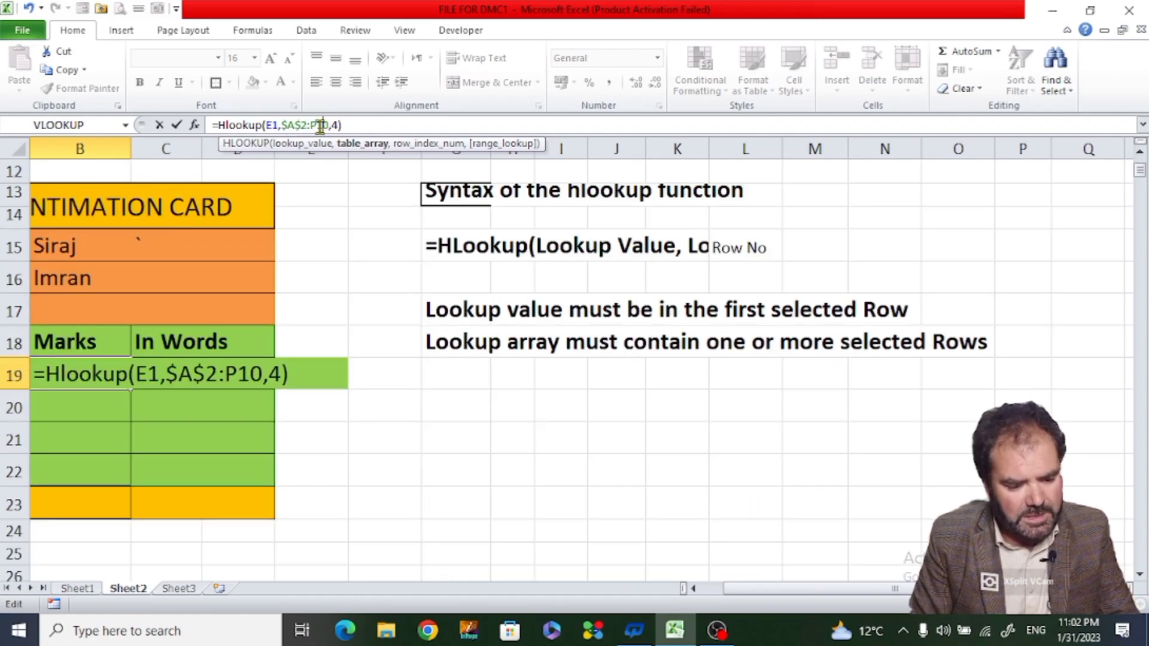
pyautogui.press('F4')
pyautogui.press('Return')
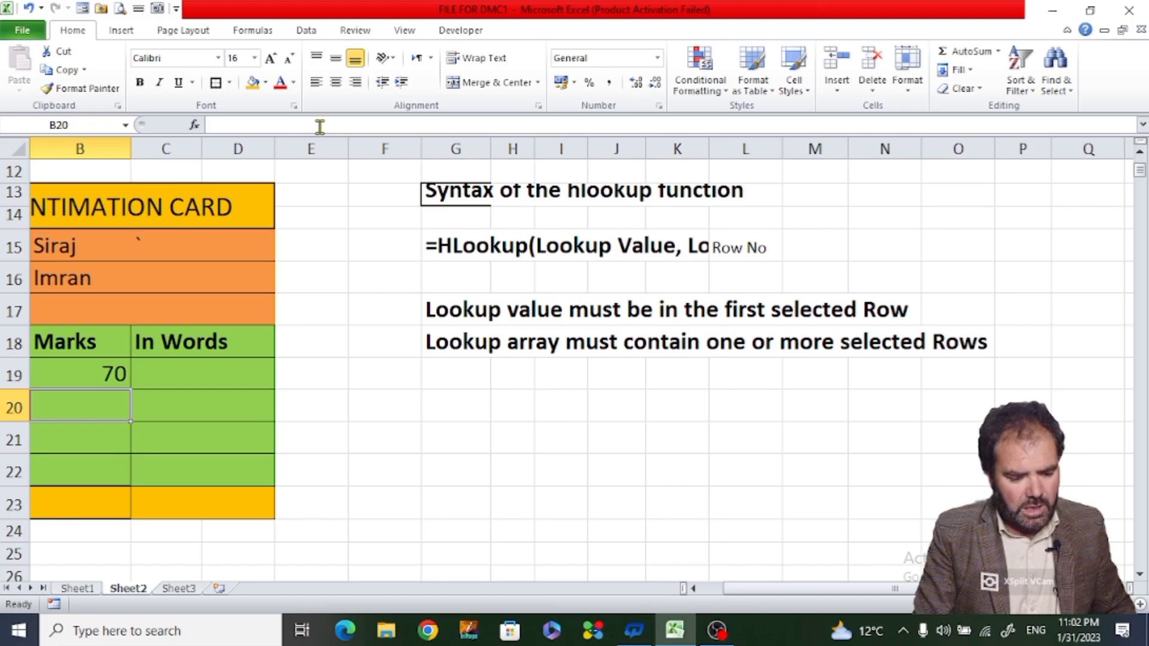
# Check the Bio marks result against roll number 8 in the table and fill that student's Bio cell I5 with orange.
pyautogui.click(91, 381)
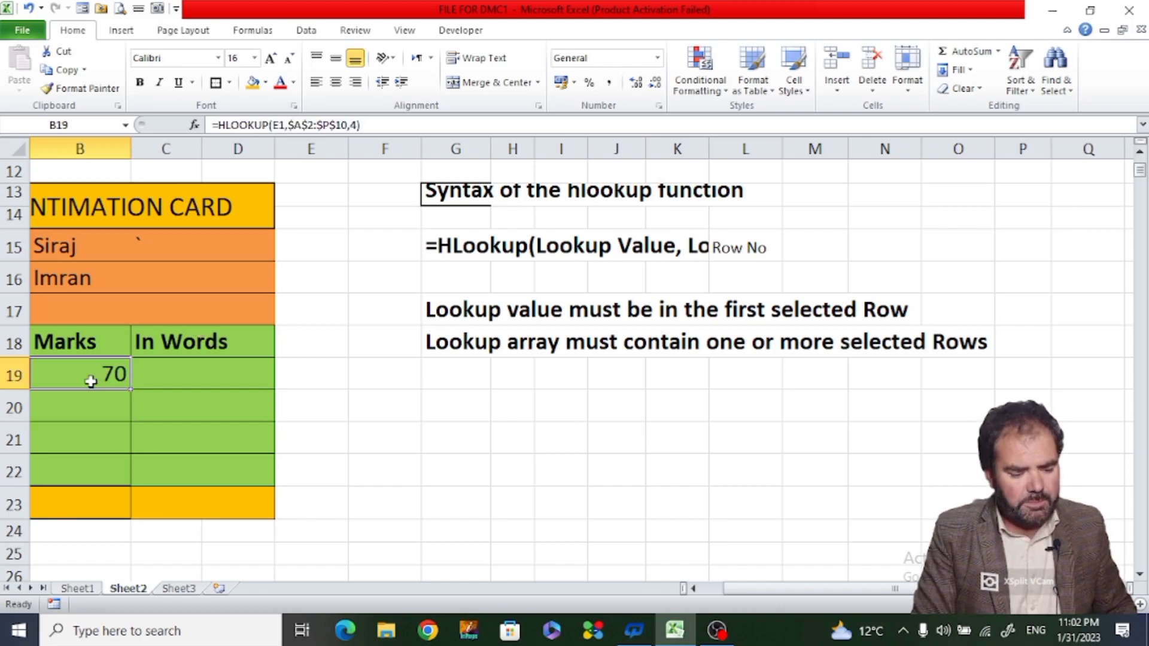
pyautogui.press('Up')
pyautogui.press('Up')
pyautogui.press('Up')
pyautogui.press('Up')
pyautogui.press('Up')
pyautogui.press('Up')
pyautogui.press('Up')
pyautogui.press('Up')
pyautogui.press('Up')
pyautogui.press('Up')
pyautogui.press('Up')
pyautogui.press('Up')
pyautogui.press('Up')
pyautogui.press('Up')
pyautogui.press('Up')
pyautogui.press('Up')
pyautogui.press('Up')
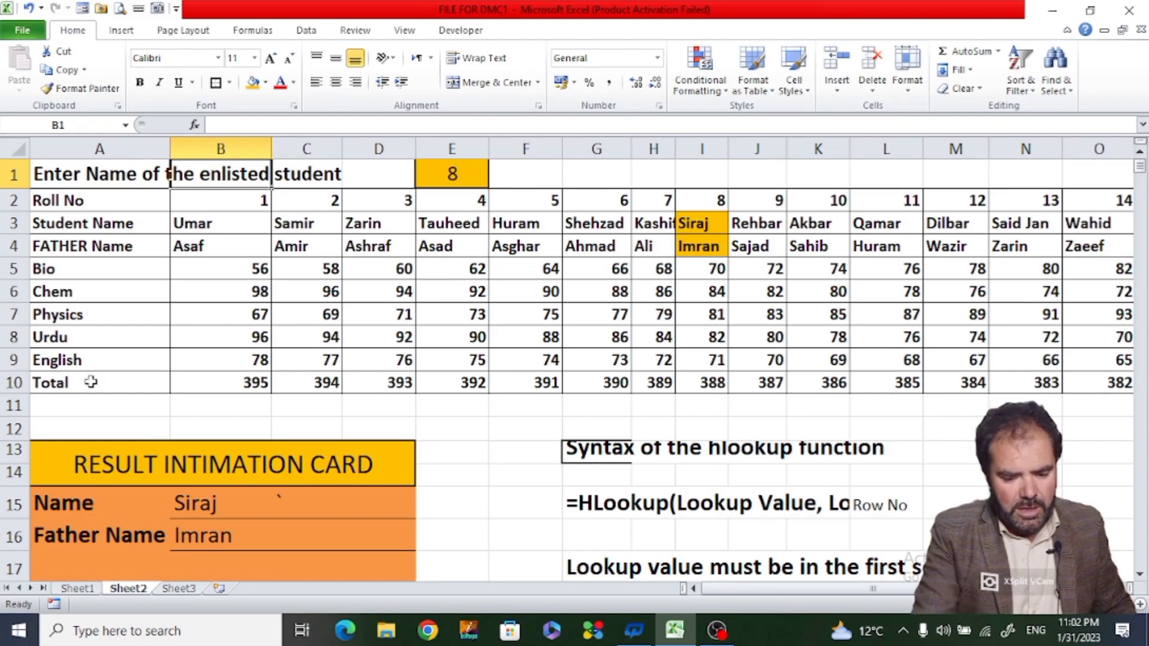
pyautogui.click(723, 265)
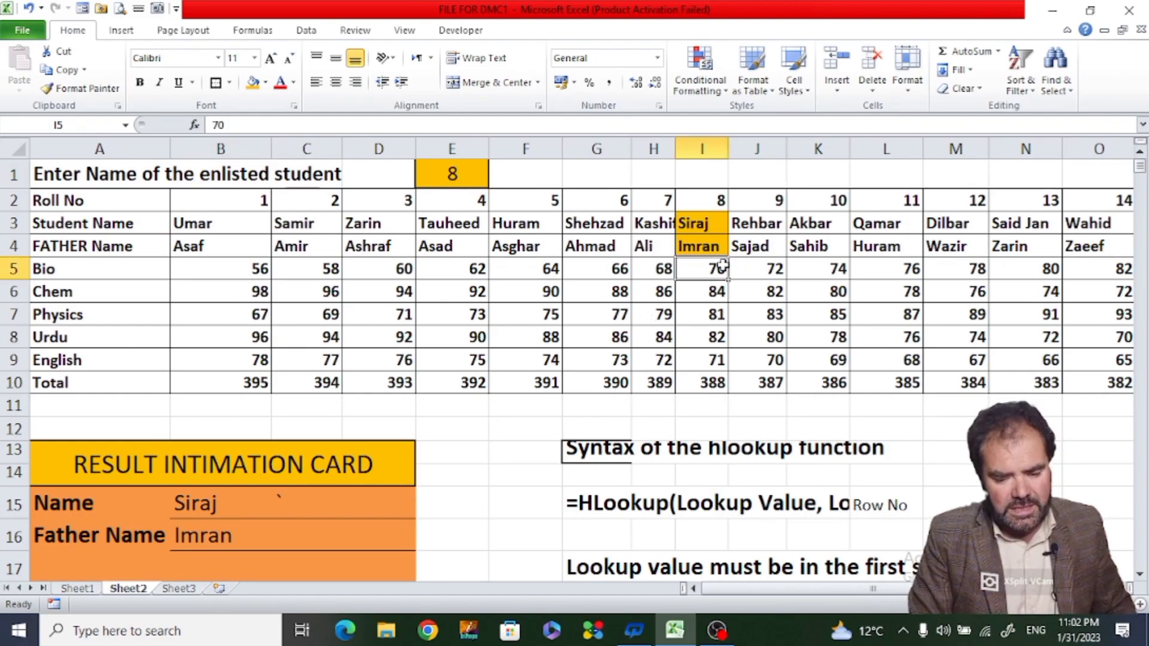
pyautogui.click(253, 83)
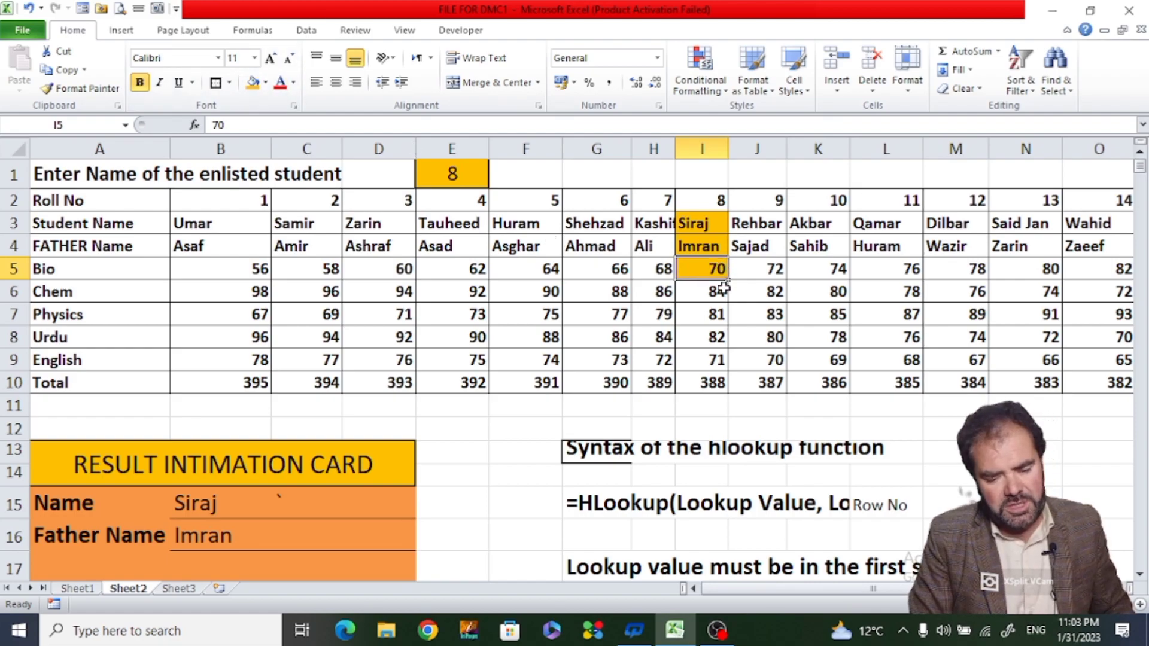
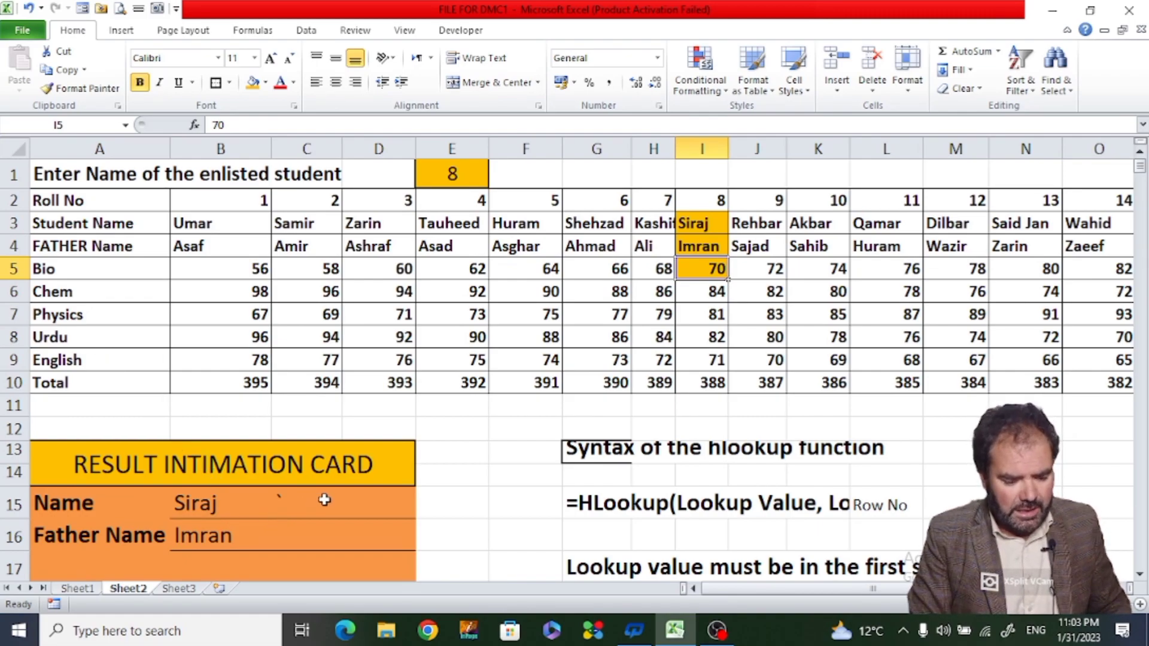
# Compare the subjects listed on the result intimation card with the subject rows of the marks table.
pyautogui.click(273, 548)
pyautogui.press('Down')
pyautogui.press('Down')
pyautogui.press('Down')
pyautogui.press('Down')
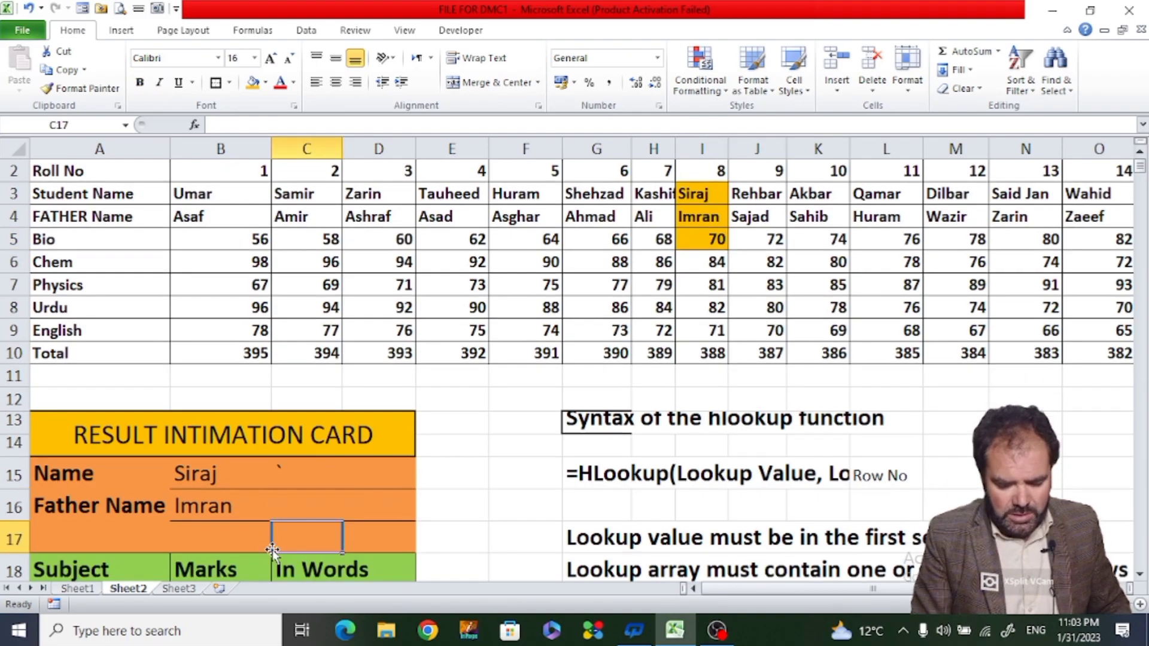
pyautogui.press('Down')
pyautogui.press('Down')
pyautogui.press('Down')
pyautogui.press('Down')
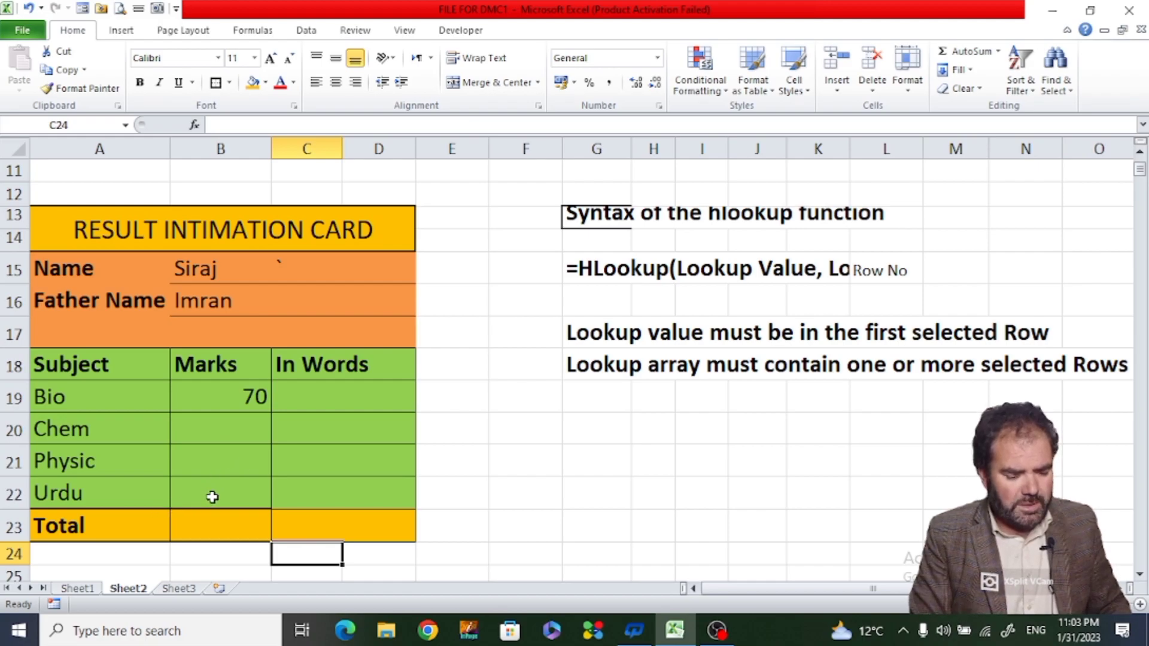
pyautogui.click(164, 286)
pyautogui.press('Up')
pyautogui.press('Up')
pyautogui.press('Up')
pyautogui.press('Up')
pyautogui.press('Up')
pyautogui.press('Up')
pyautogui.press('Up')
pyautogui.press('Up')
pyautogui.press('Up')
pyautogui.press('Up')
pyautogui.press('Up')
pyautogui.press('Up')
pyautogui.press('Up')
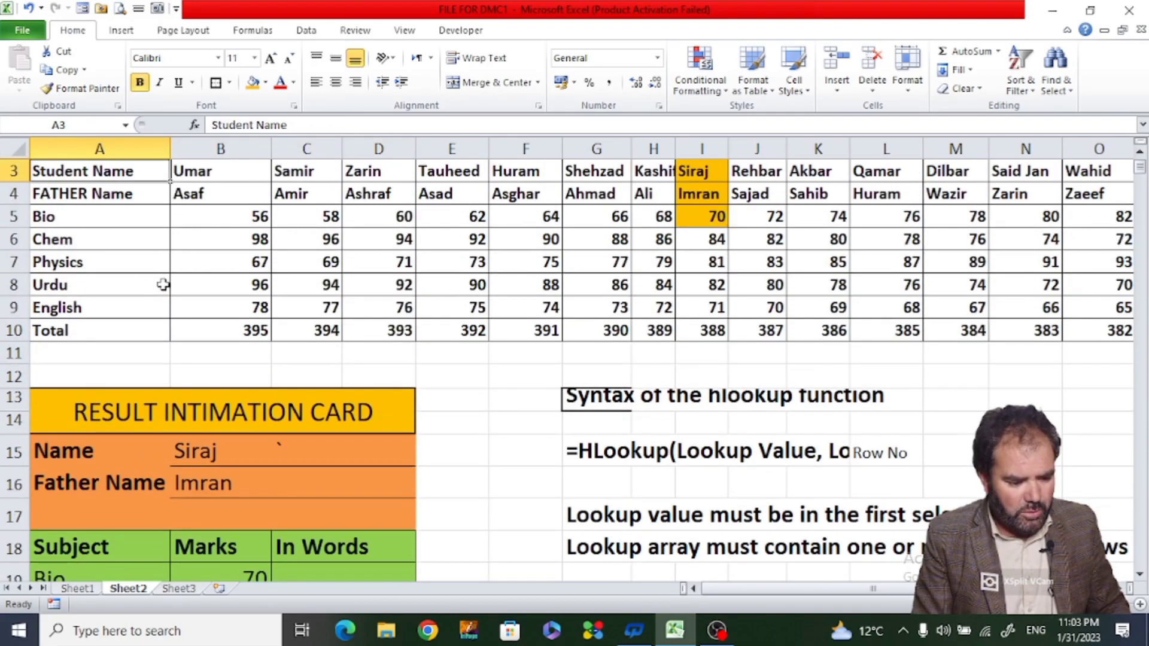
pyautogui.press('Down')
pyautogui.press('Down')
pyautogui.press('Down')
pyautogui.press('Down')
pyautogui.press('Down')
pyautogui.press('Down')
pyautogui.press('Down')
pyautogui.press('Down')
pyautogui.press('Down')
pyautogui.press('Down')
pyautogui.press('Down')
pyautogui.press('Down')
pyautogui.press('Down')
pyautogui.press('Down')
pyautogui.press('Down')
pyautogui.press('Down')
pyautogui.press('Down')
pyautogui.press('Down')
pyautogui.press('Down')
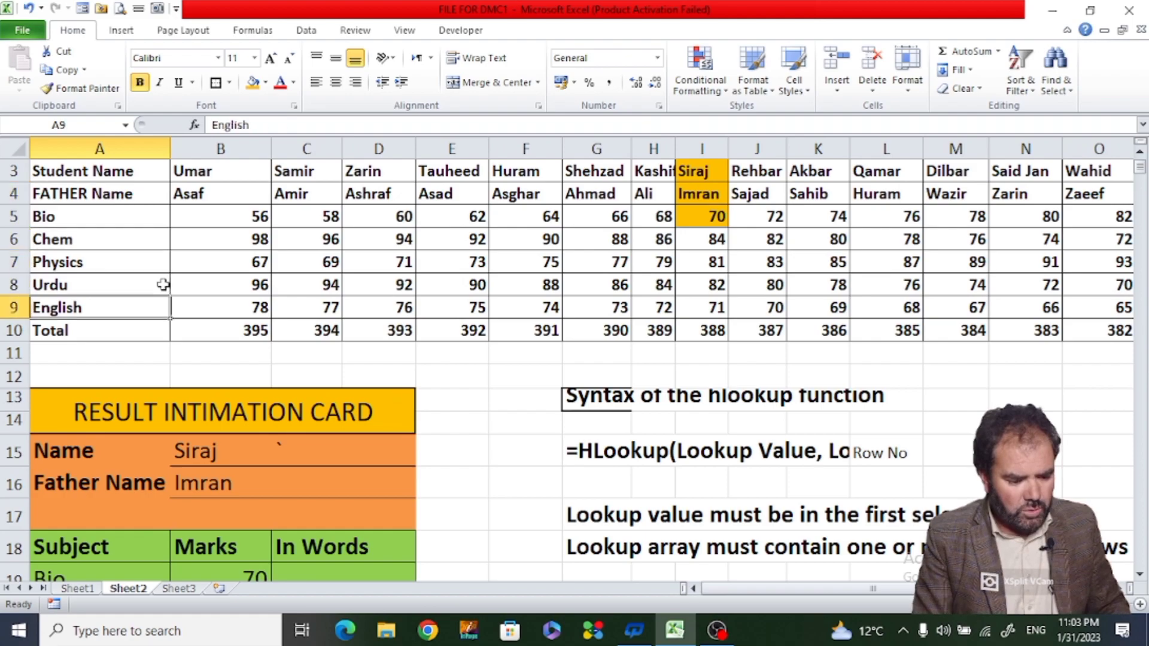
pyautogui.press('Down')
pyautogui.press('Down')
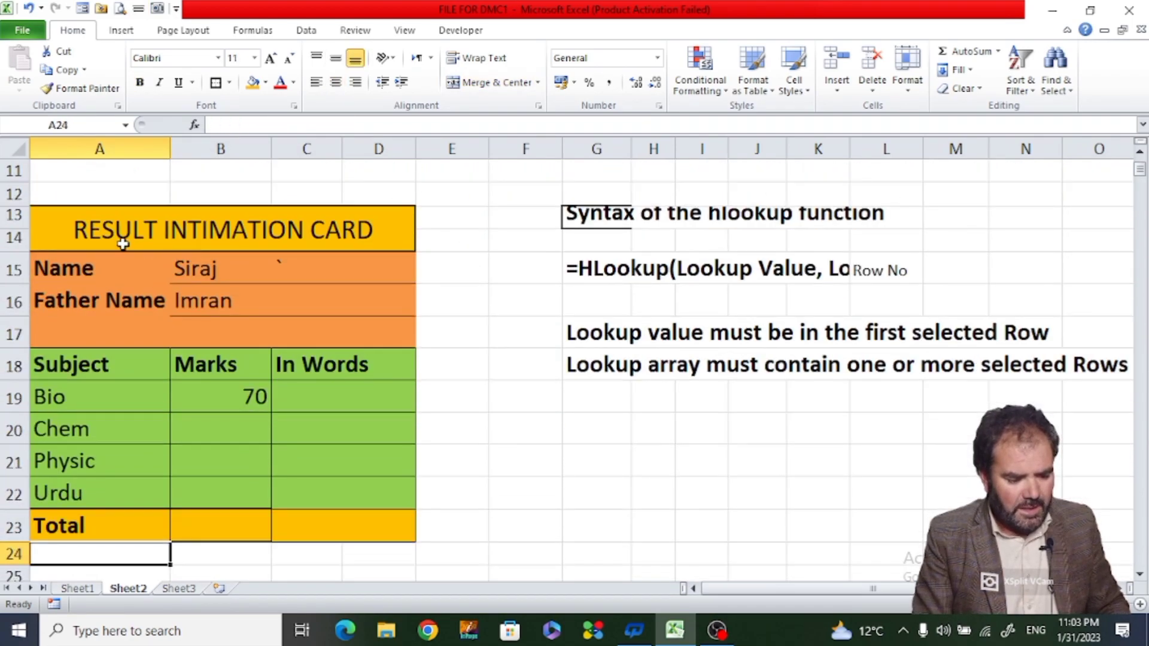
# Insert a row above Total on the result card and enter English as its subject in A23.
pyautogui.click(11, 528)
pyautogui.rightClick(11, 528)
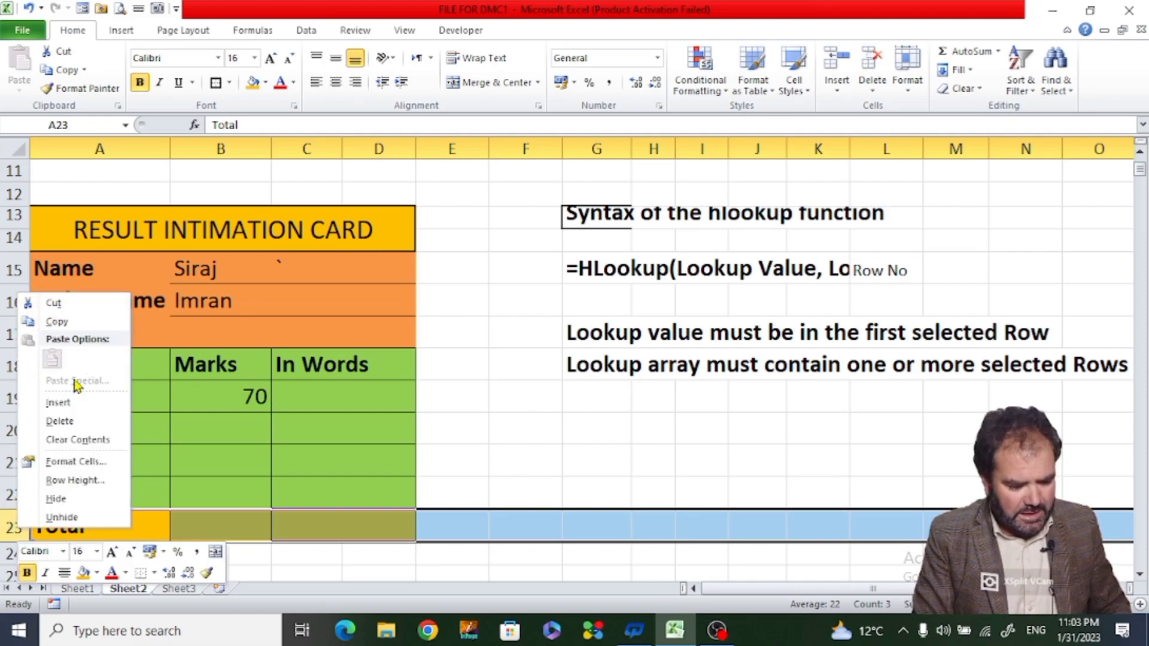
pyautogui.click(69, 401)
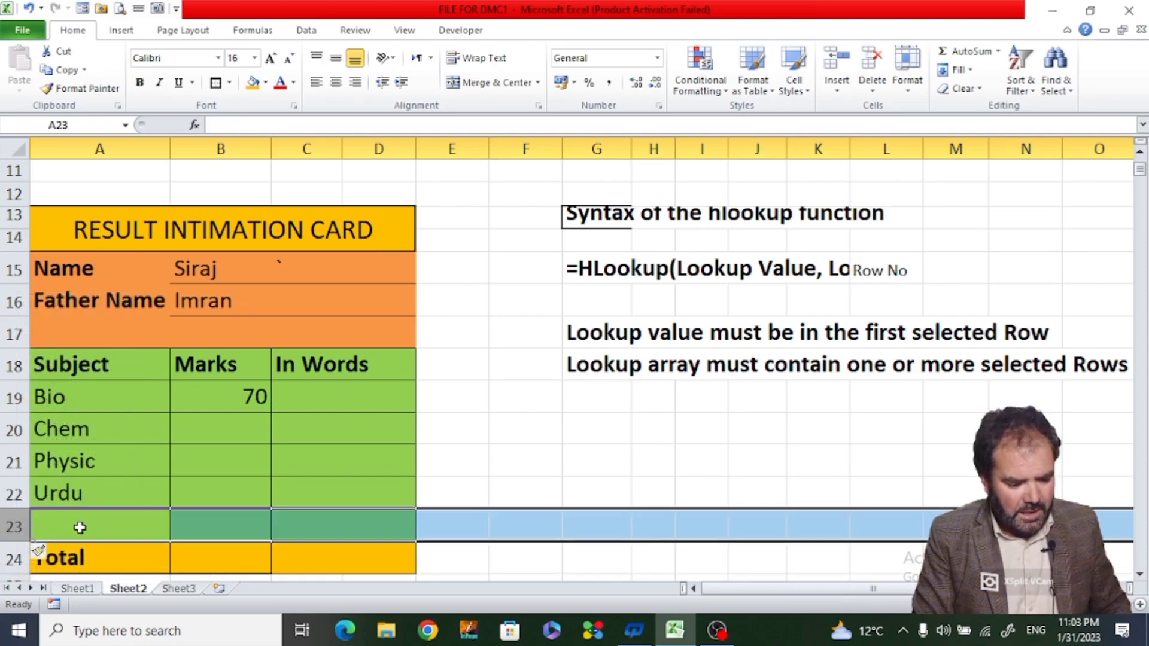
pyautogui.click(80, 527)
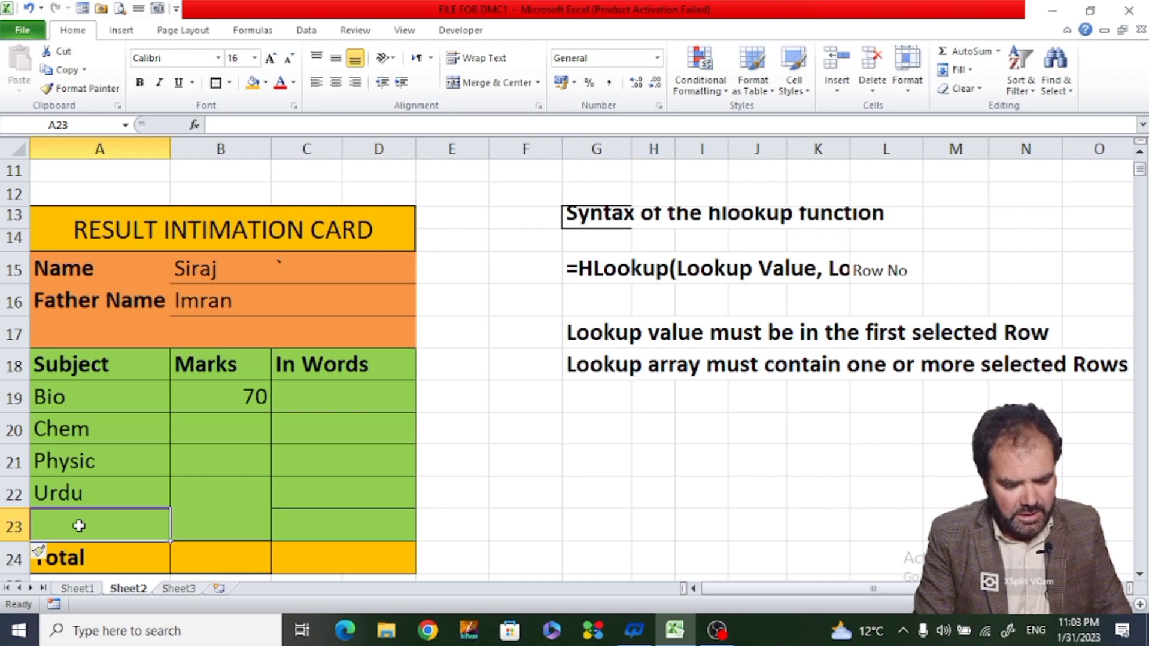
pyautogui.write('English')
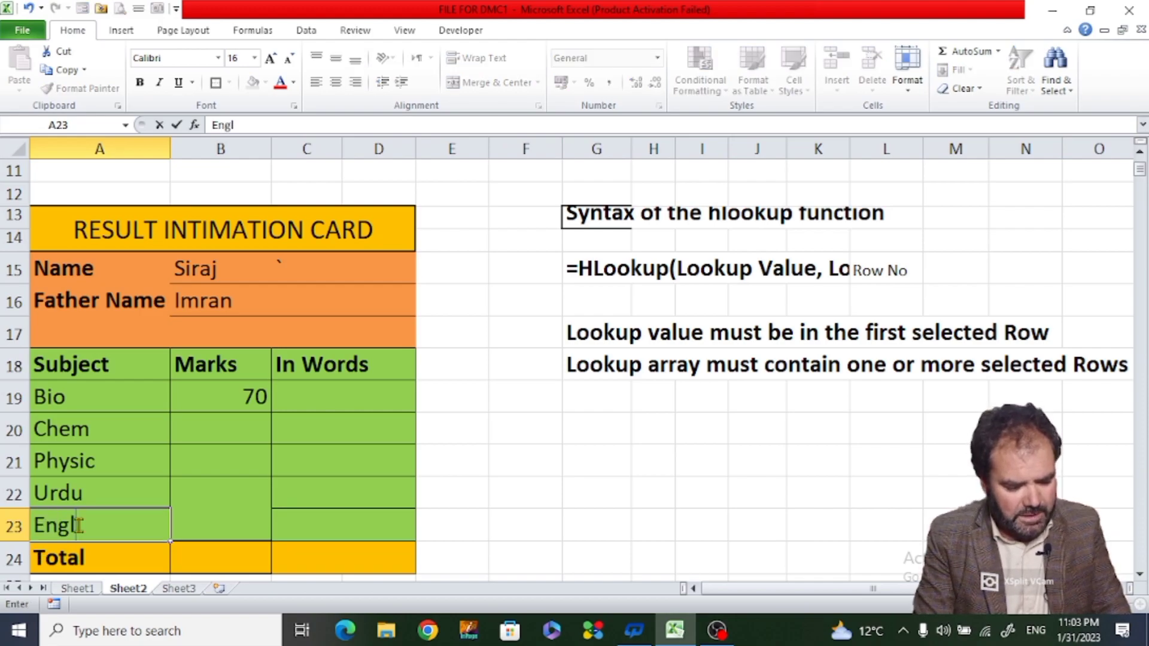
# Copy the formatting of the Physic marks cell B21 to the Urdu and English marks cells B22:B23.
pyautogui.click(201, 458)
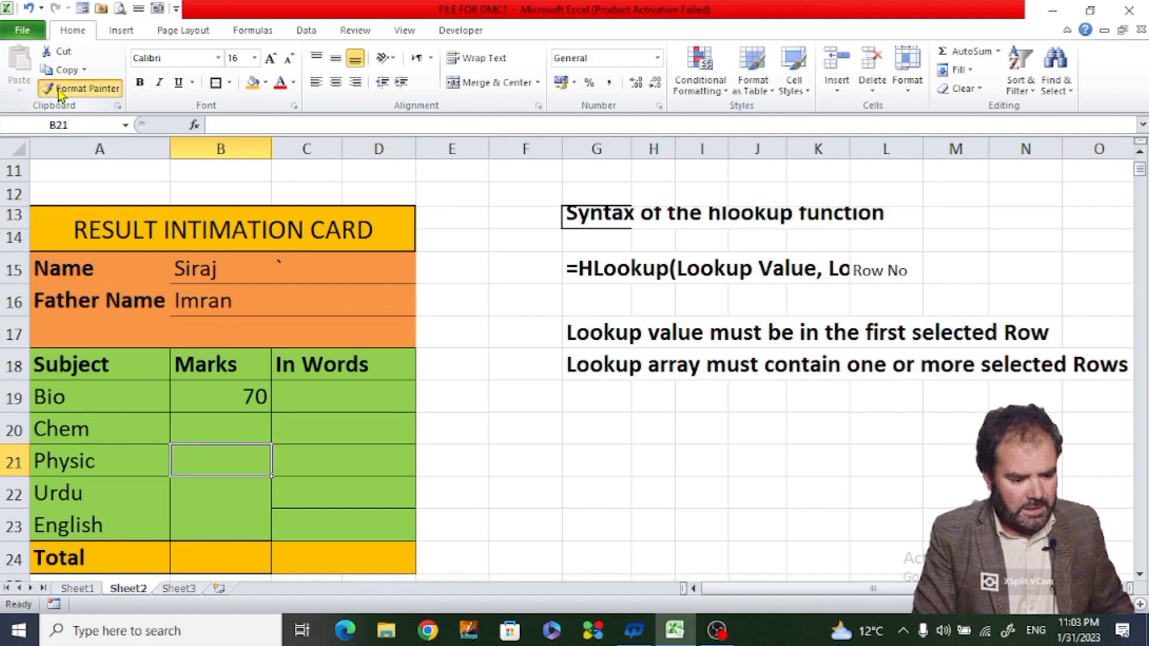
pyautogui.click(81, 88)
pyautogui.moveTo(221, 492); pyautogui.dragTo(221, 514)
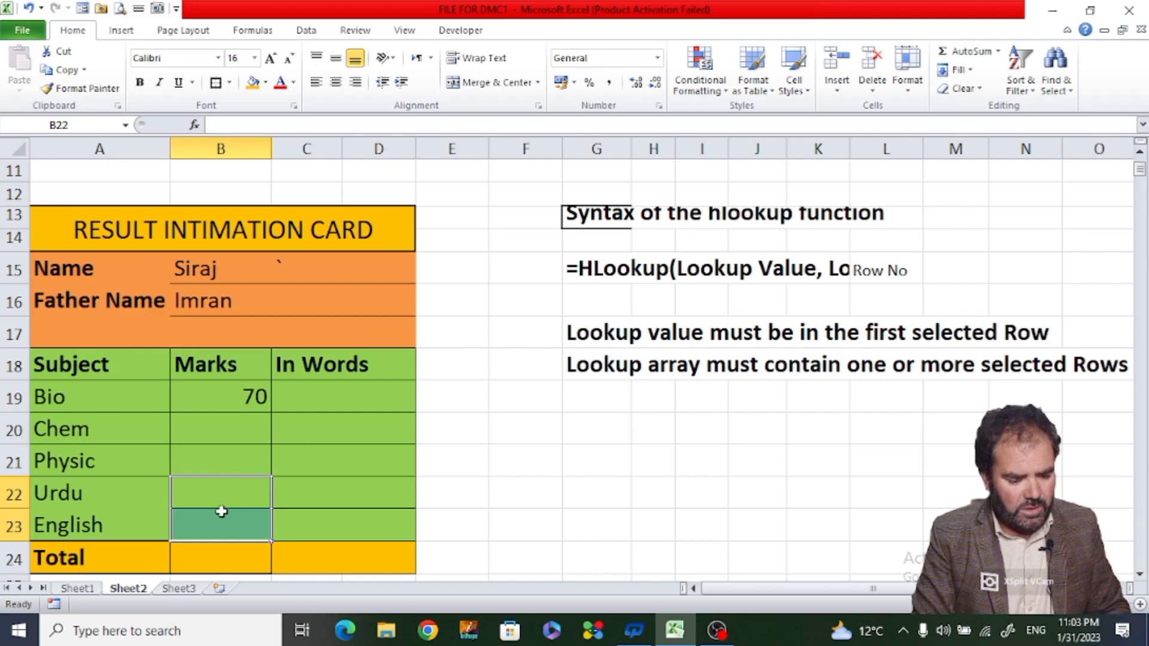
pyautogui.click(325, 488)
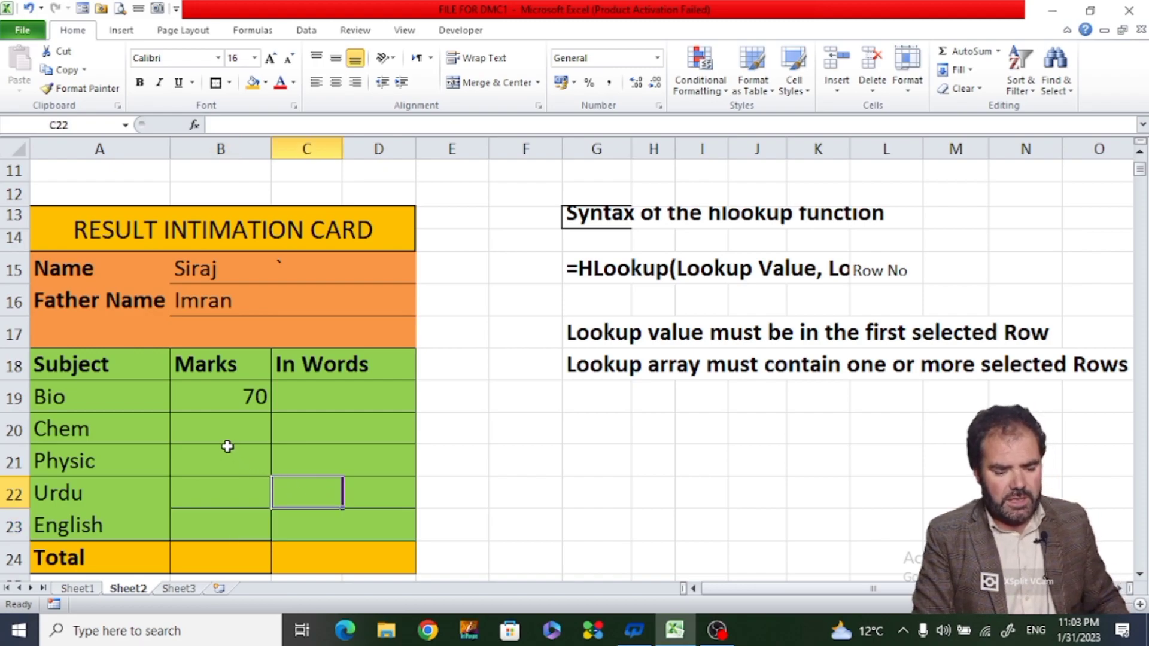
# Fill the Bio marks formula from B19 down the Marks column to the Total row.
pyautogui.click(232, 425)
pyautogui.click(236, 397)
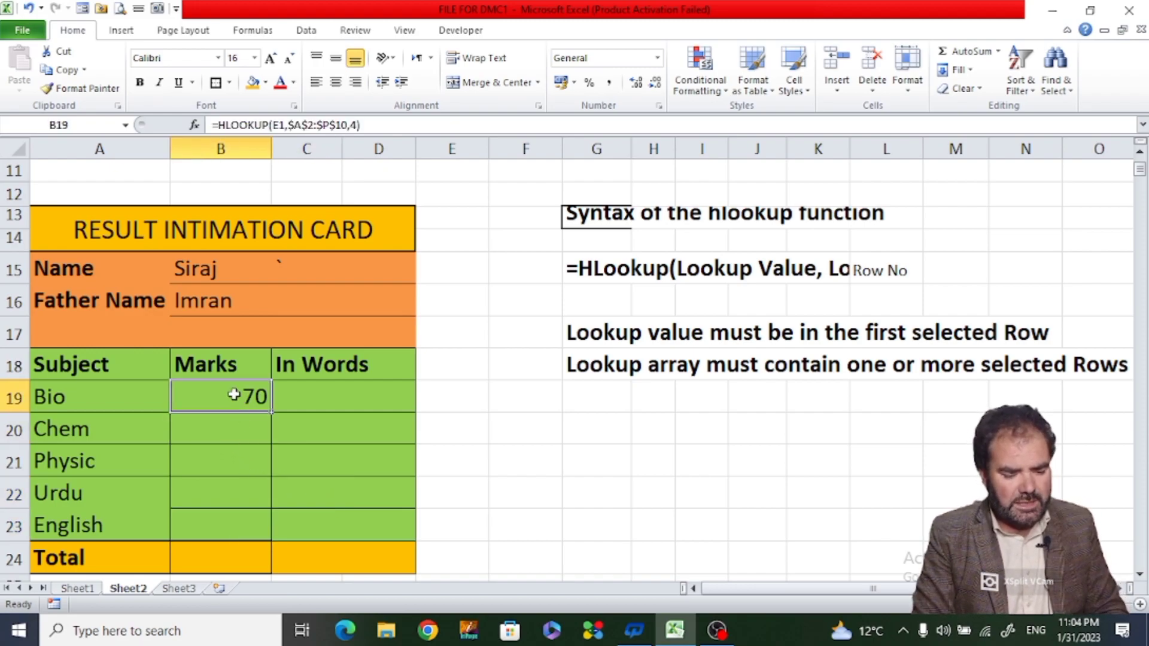
pyautogui.doubleClick(272, 417)
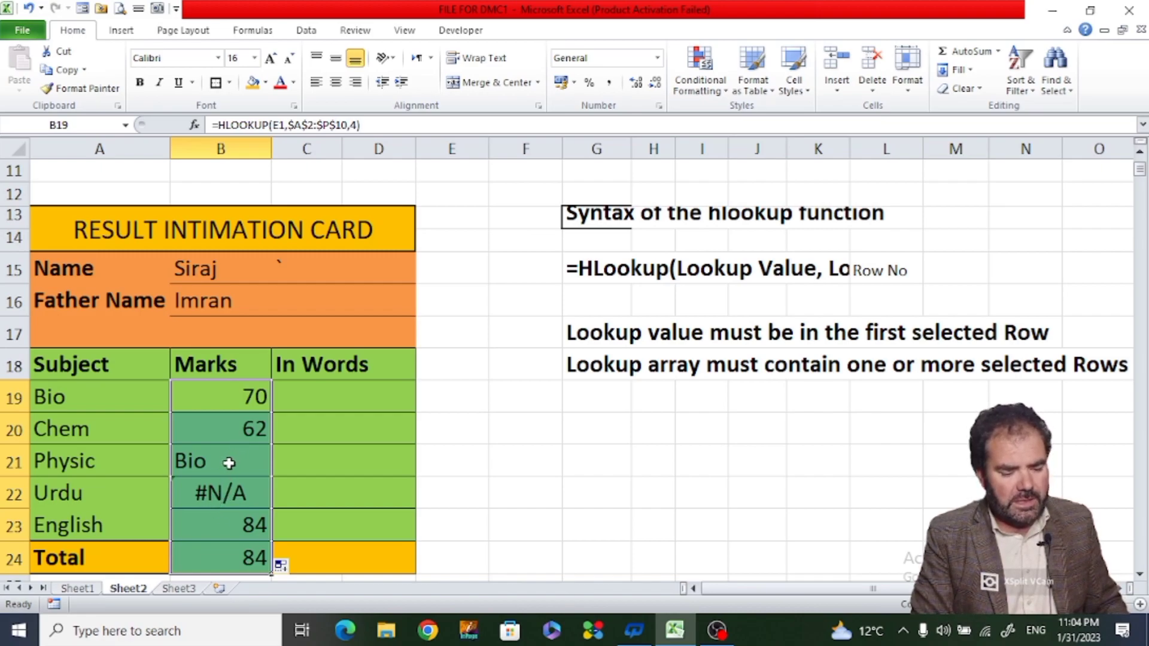
# Compare the filled formulas in B20 and B19 and check the Chem and Bio marks of roll number 8 in the table.
pyautogui.click(243, 431)
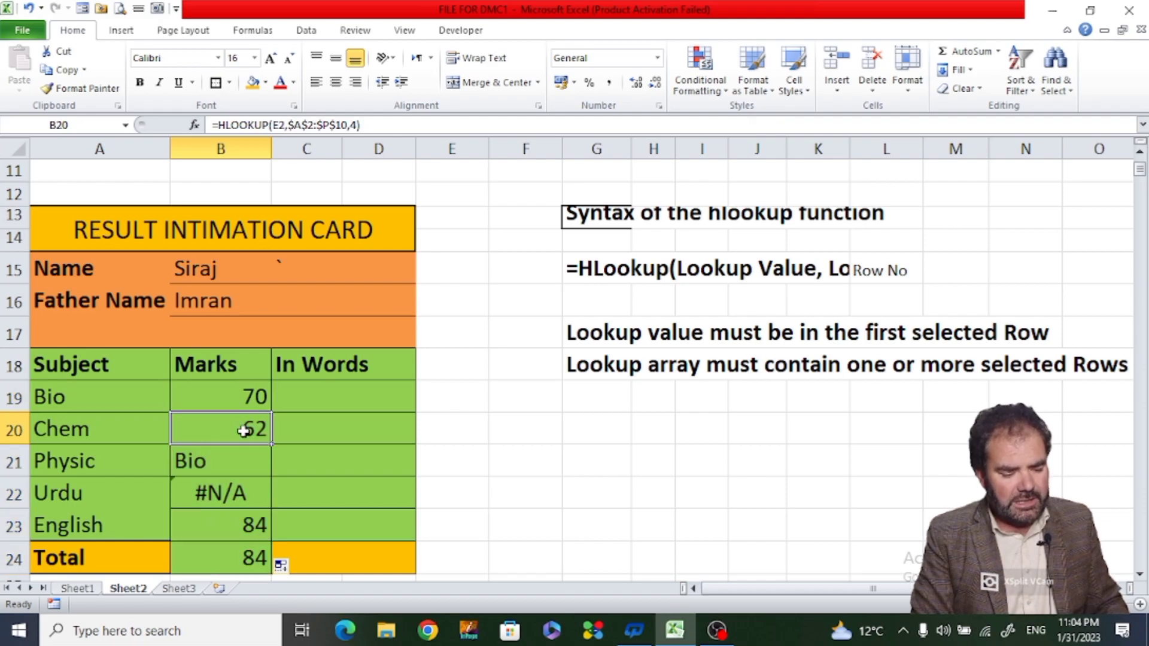
pyautogui.click(222, 398)
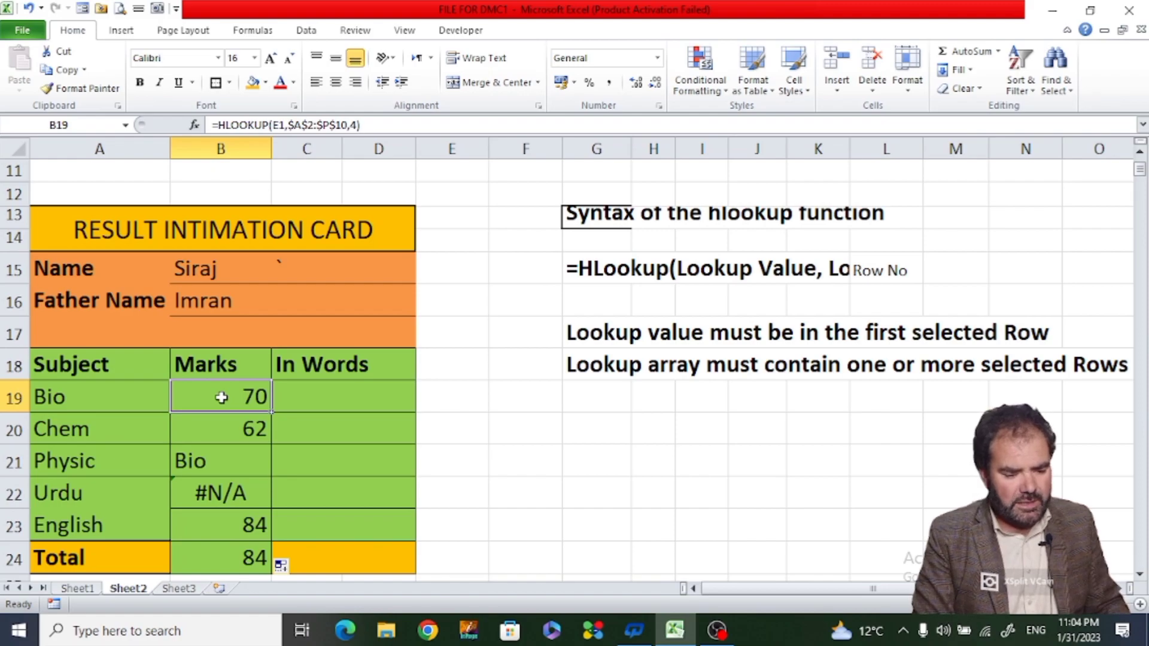
pyautogui.press('Up')
pyautogui.press('Up')
pyautogui.press('Up')
pyautogui.press('Up')
pyautogui.press('Up')
pyautogui.press('Up')
pyautogui.press('Up')
pyautogui.press('Up')
pyautogui.press('Up')
pyautogui.press('Up')
pyautogui.press('Up')
pyautogui.press('Up')
pyautogui.press('Up')
pyautogui.press('Up')
pyautogui.press('Up')
pyautogui.press('Up')
pyautogui.press('Up')
pyautogui.press('Up')
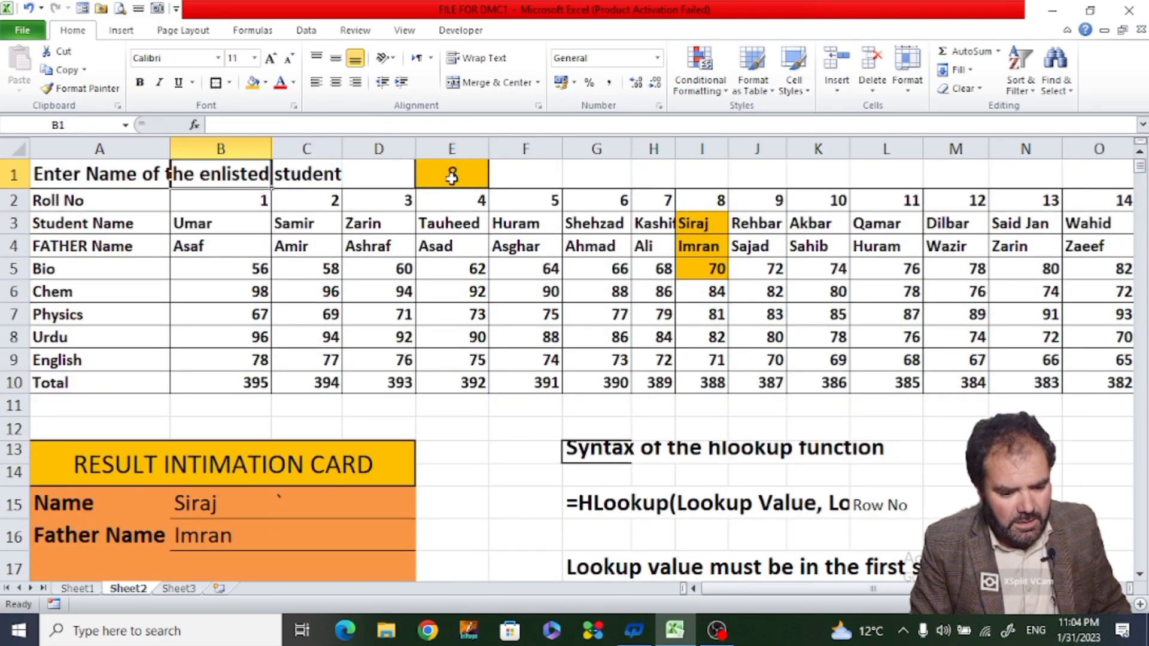
pyautogui.click(711, 291)
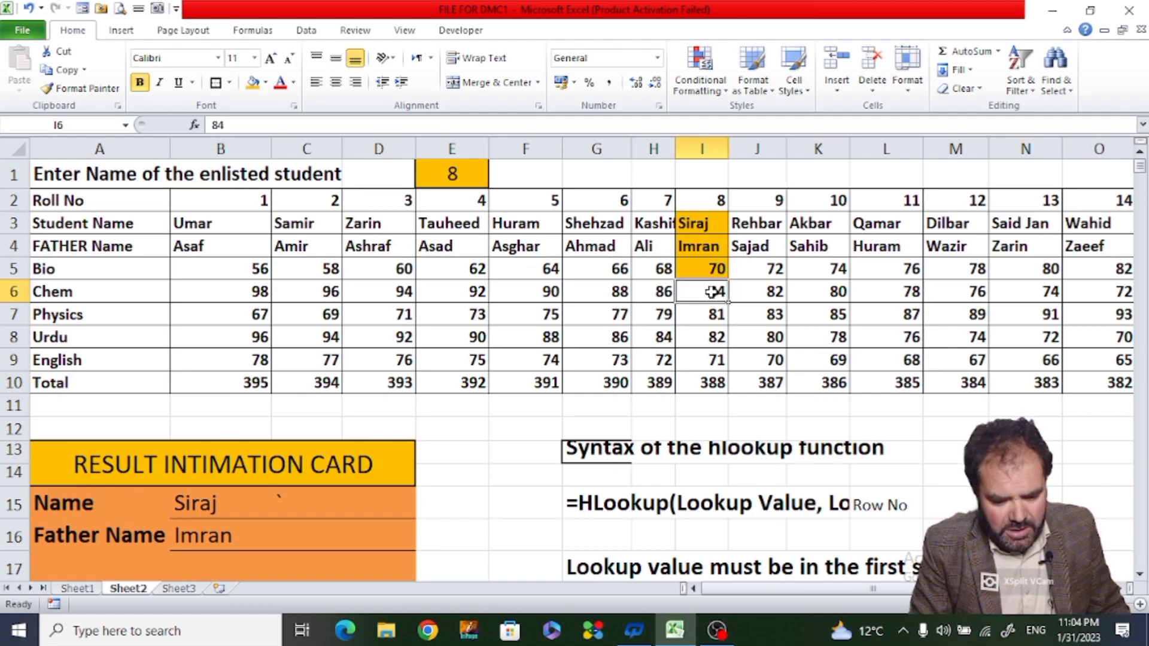
pyautogui.press('Left')
pyautogui.press('Left')
pyautogui.press('Left')
pyautogui.press('Left')
pyautogui.press('Left')
pyautogui.press('Left')
pyautogui.press('Left')
pyautogui.press('Left')
pyautogui.press('Right')
pyautogui.press('Right')
pyautogui.press('Right')
pyautogui.press('Right')
pyautogui.press('Right')
pyautogui.press('Right')
pyautogui.press('Right')
pyautogui.press('Right')
pyautogui.press('Right')
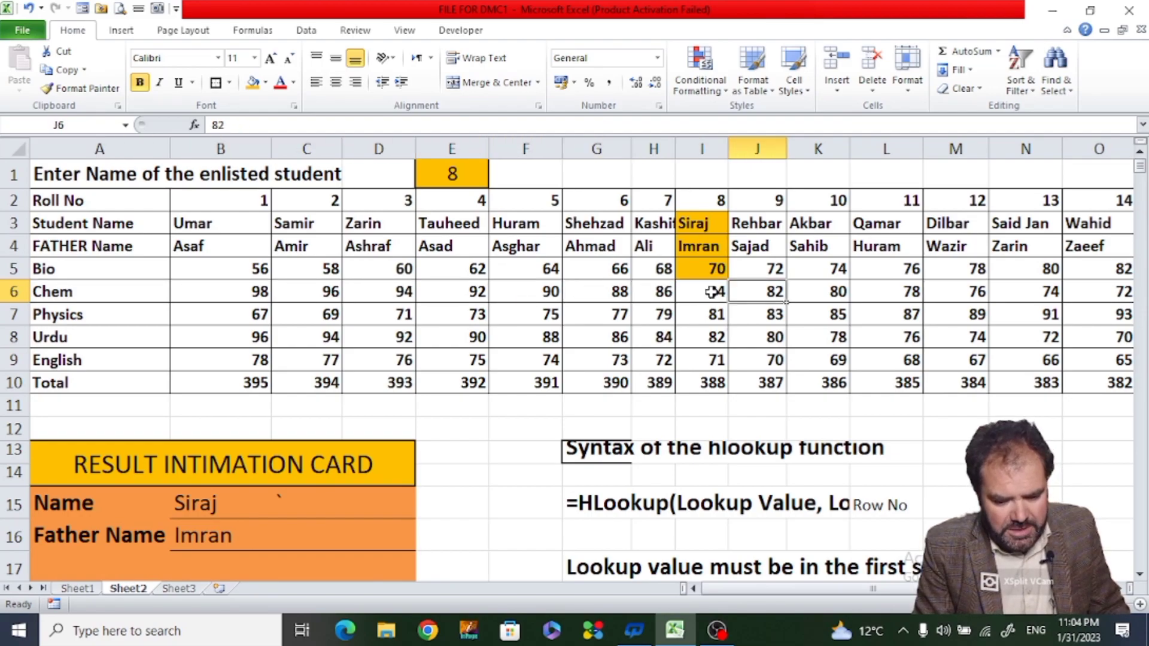
pyautogui.click(713, 295)
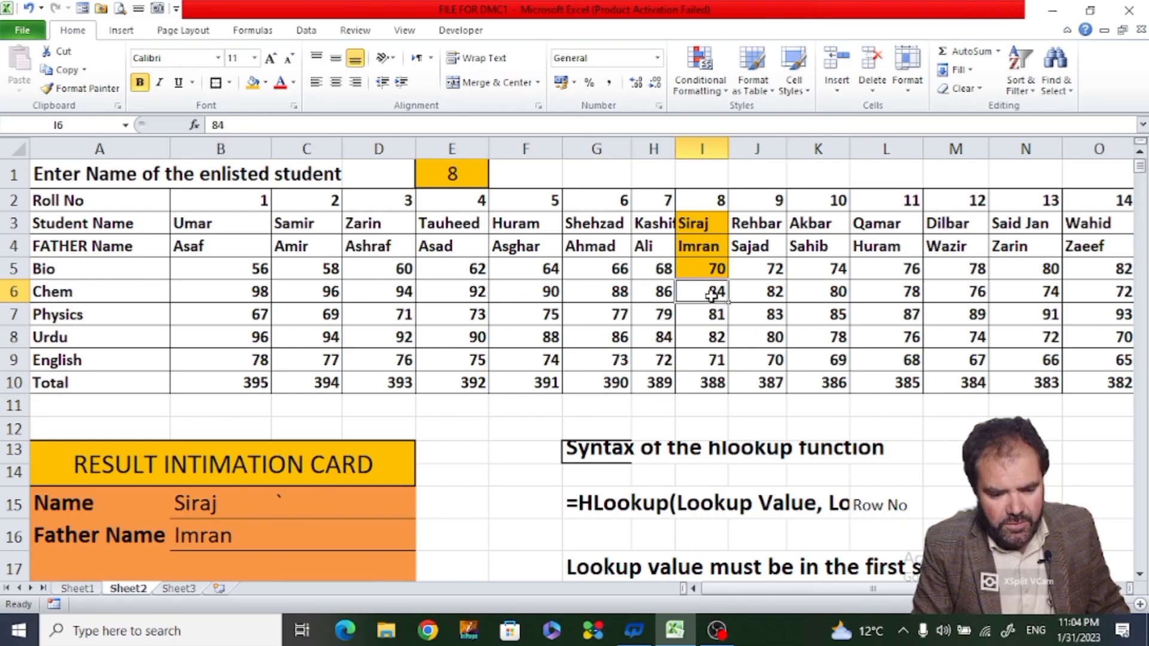
pyautogui.click(707, 265)
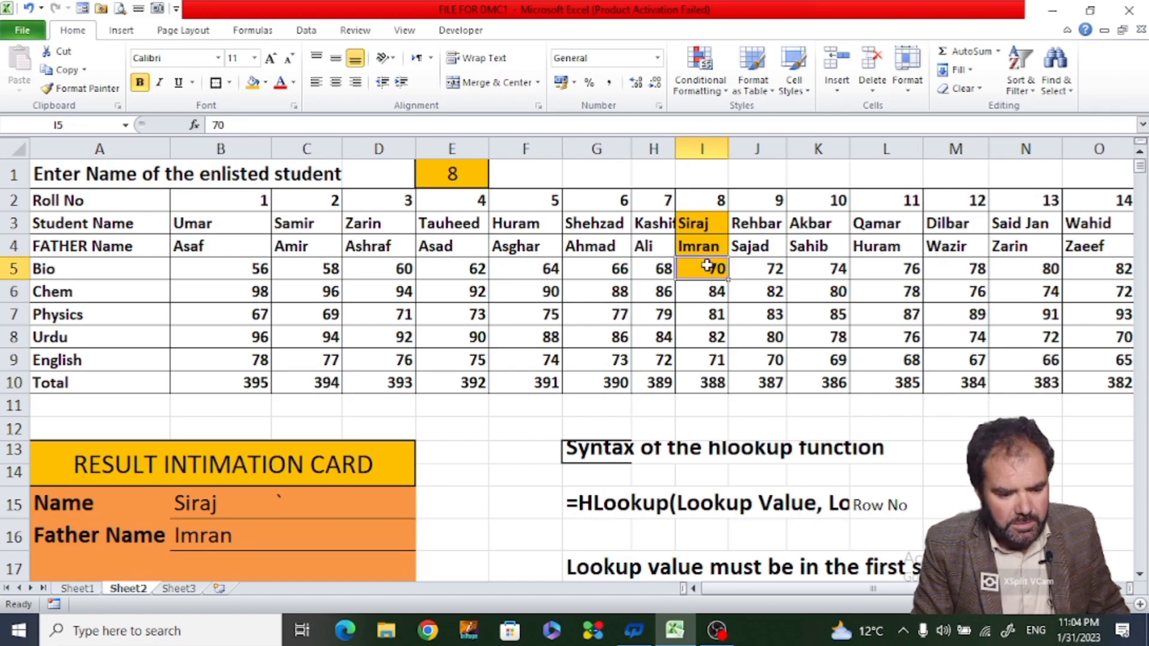
# Make the lookup value in the B19 formula absolute as $E$1 and fill the formula down the Marks column to B24.
pyautogui.click(225, 537)
pyautogui.press('Down')
pyautogui.press('Down')
pyautogui.press('Down')
pyautogui.press('Down')
pyautogui.press('Down')
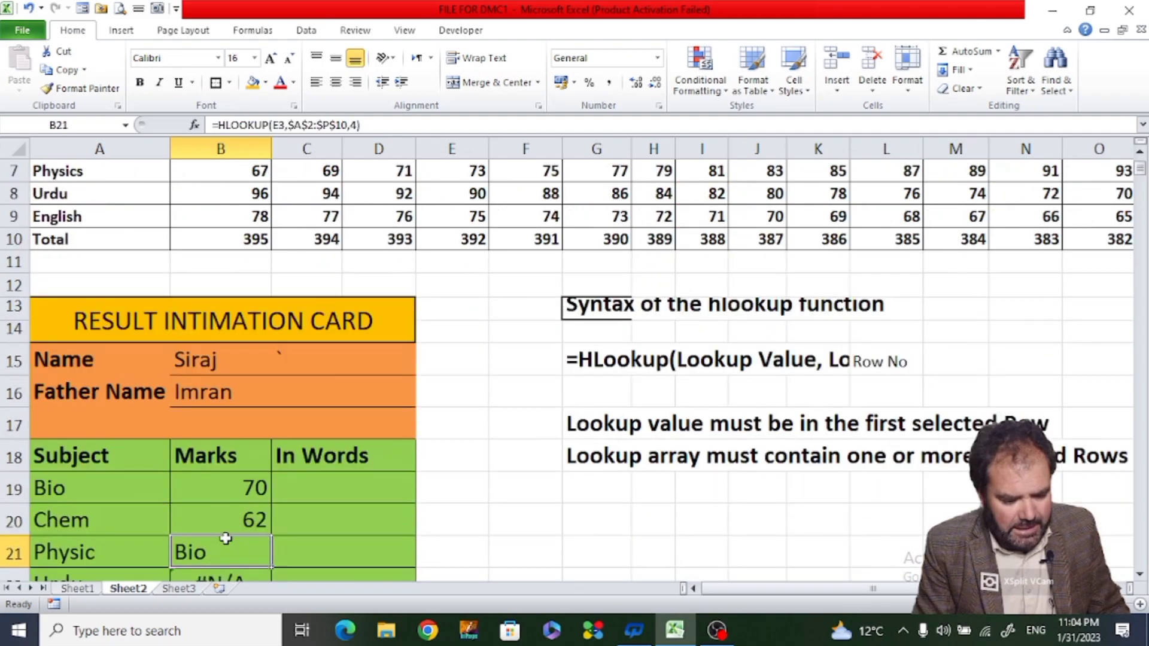
pyautogui.click(242, 492)
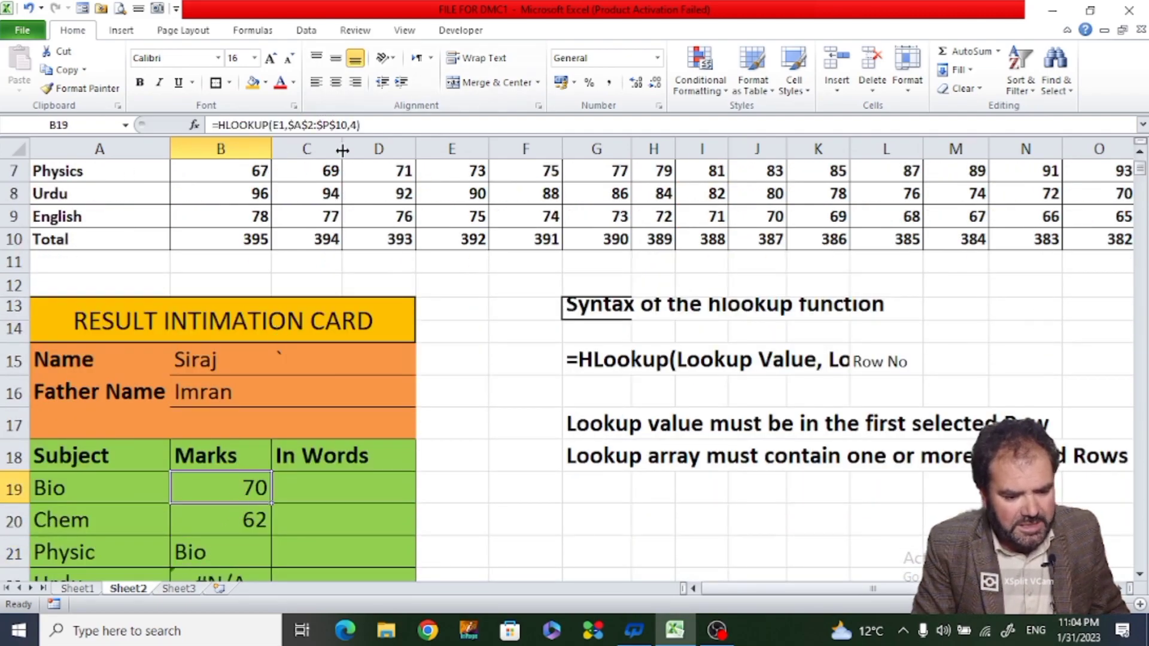
pyautogui.click(280, 127)
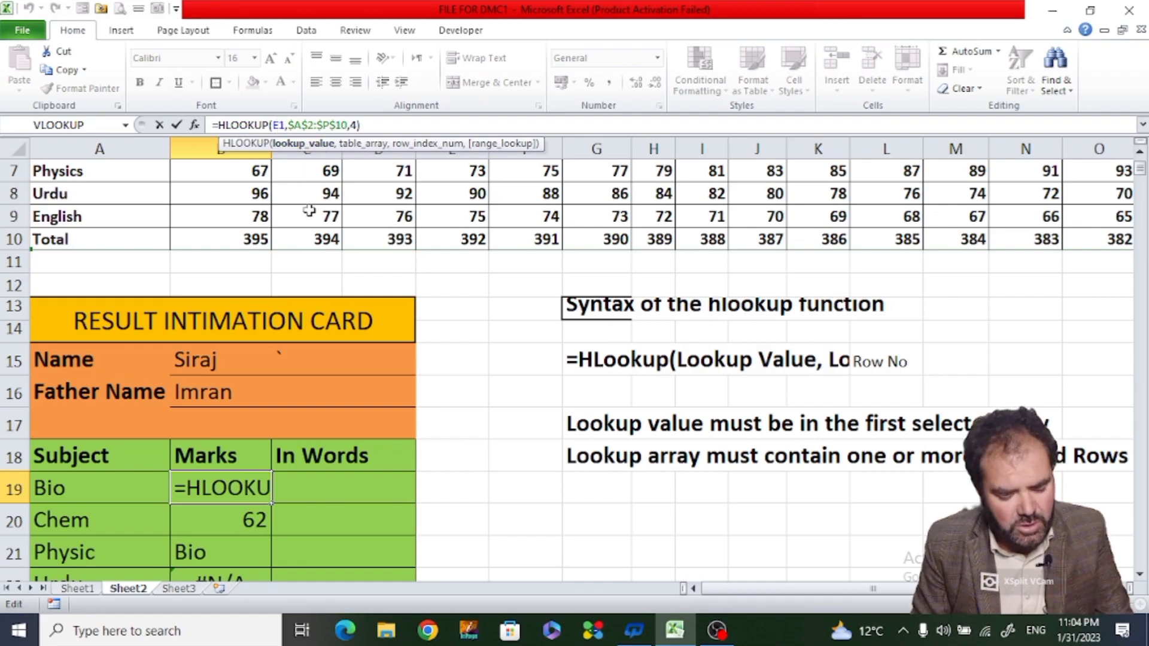
pyautogui.press('F4')
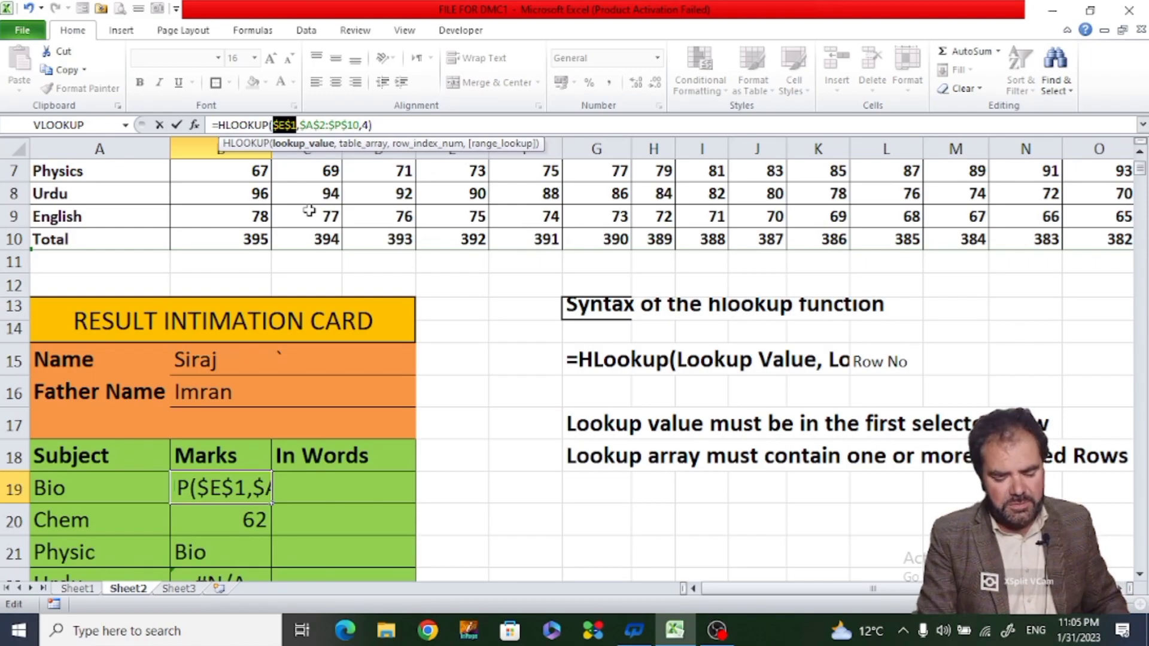
pyautogui.press('Return')
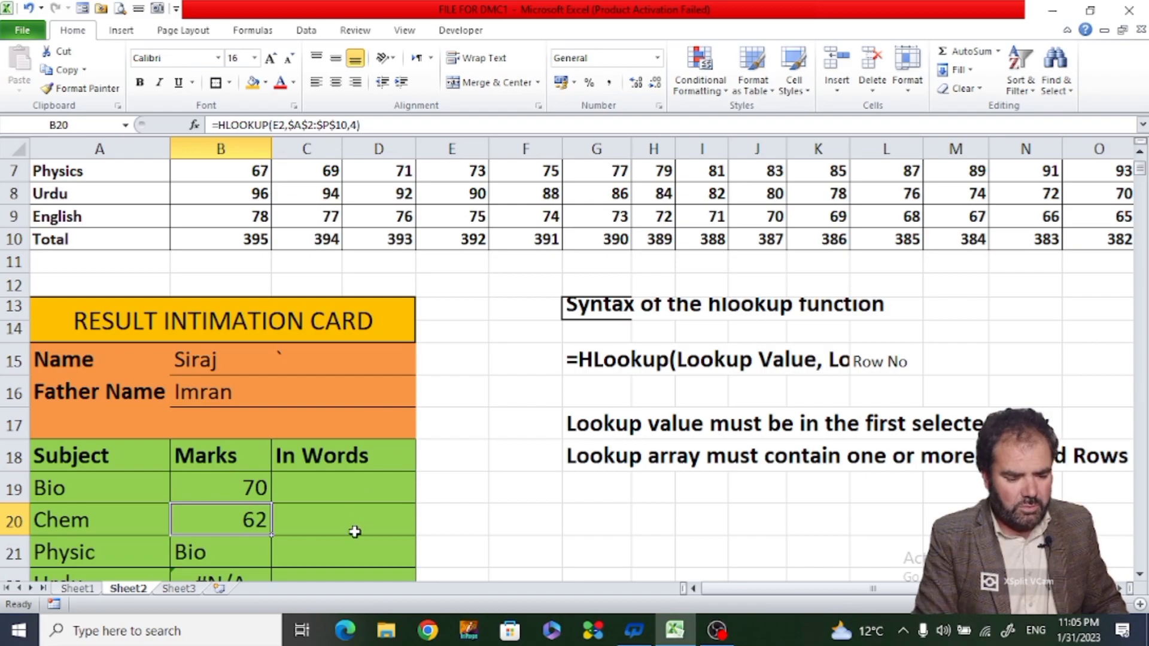
pyautogui.click(258, 488)
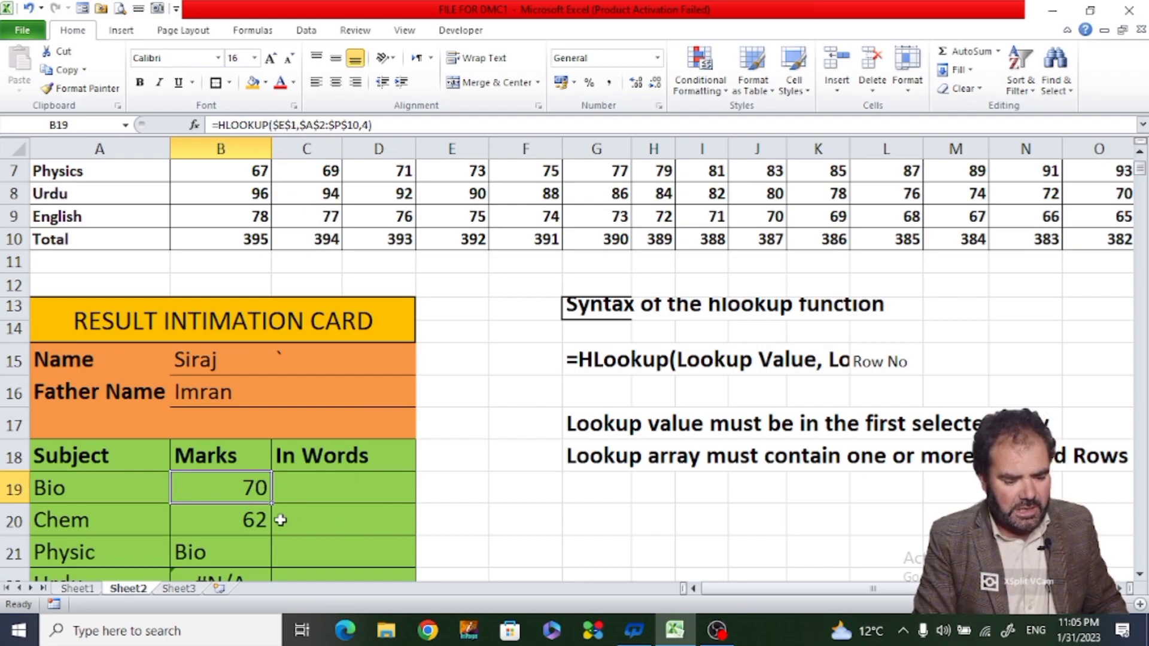
pyautogui.moveTo(273, 503); pyautogui.dragTo(274, 572)
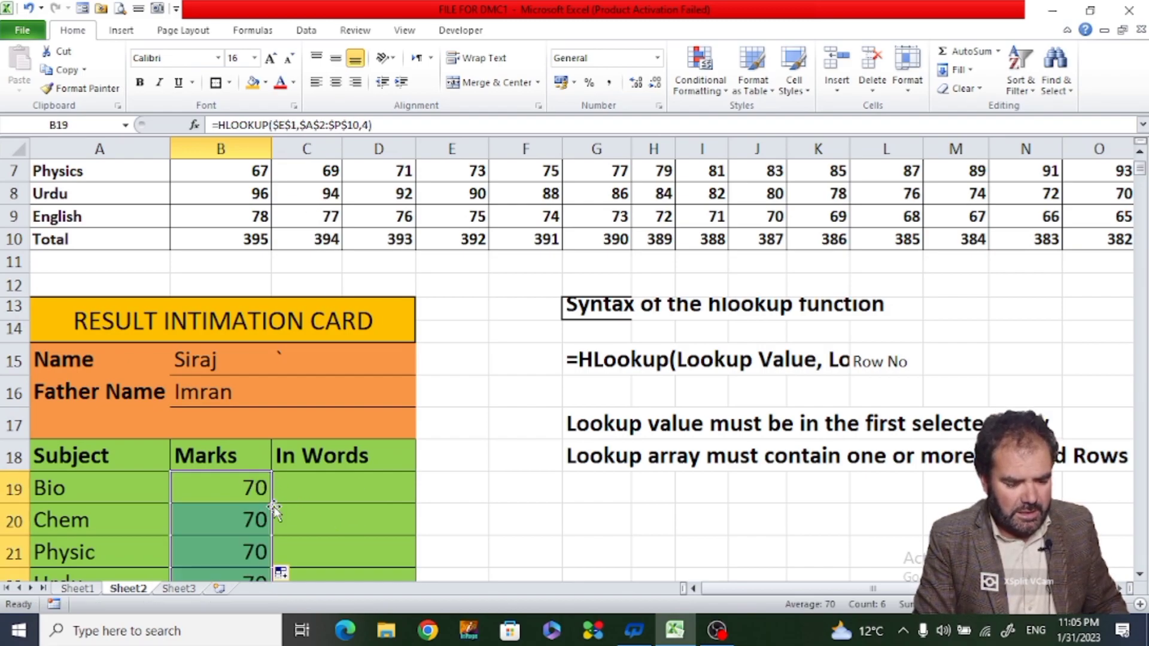
# Inspect the filled formulas in the Marks column and compare the card's marks with roll number 8's column in the table.
pyautogui.click(251, 521)
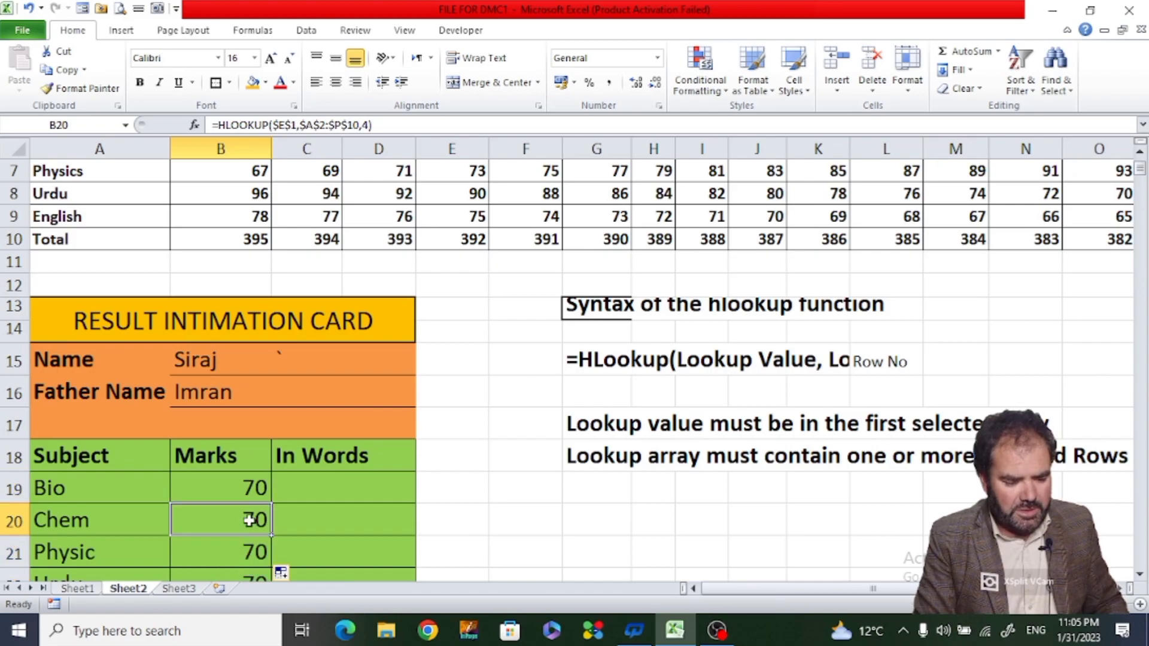
pyautogui.press('Down')
pyautogui.press('Down')
pyautogui.press('Up')
pyautogui.press('Up')
pyautogui.press('Up')
pyautogui.press('Up')
pyautogui.press('Up')
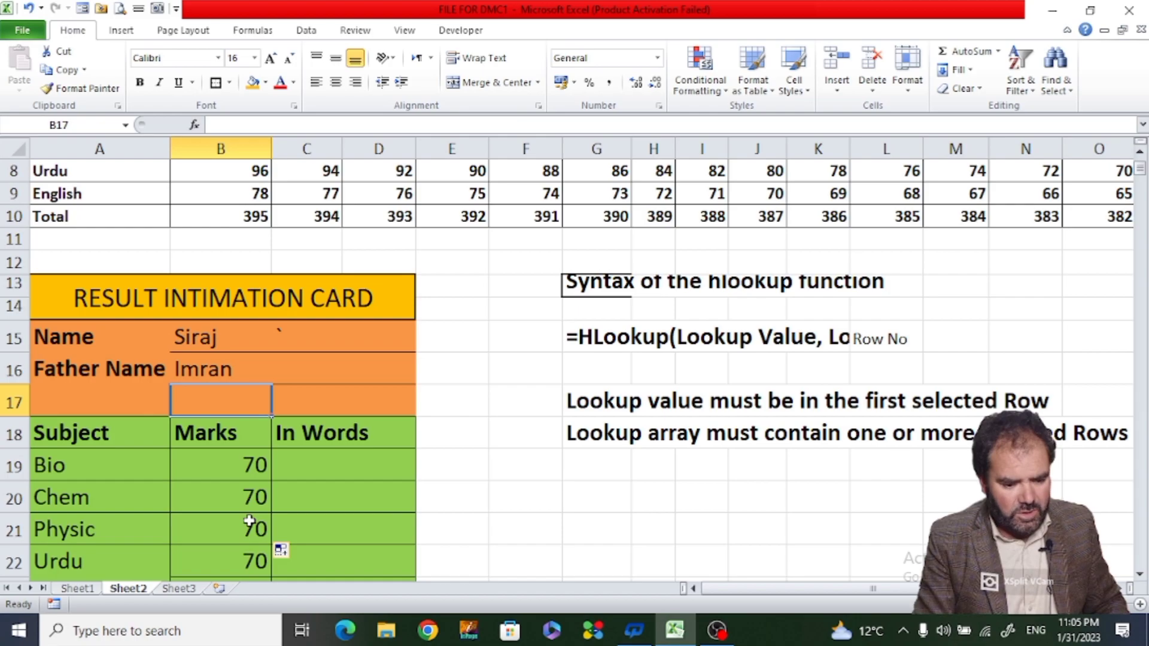
pyautogui.click(445, 213)
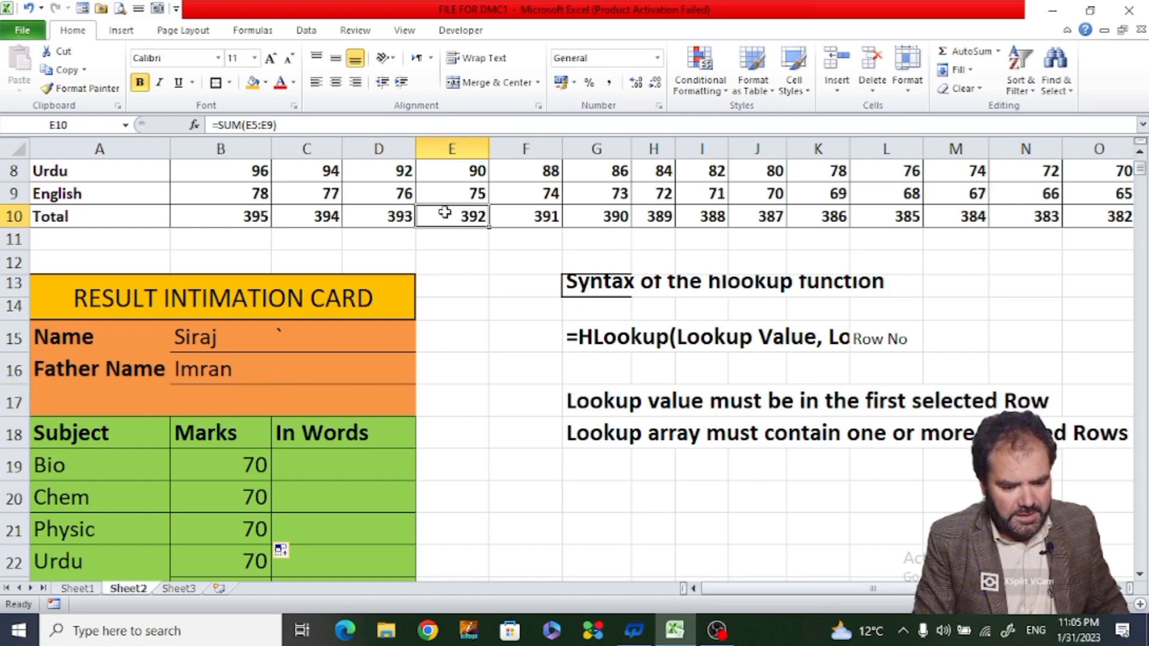
pyautogui.hotkey('ctrl', 'Up')
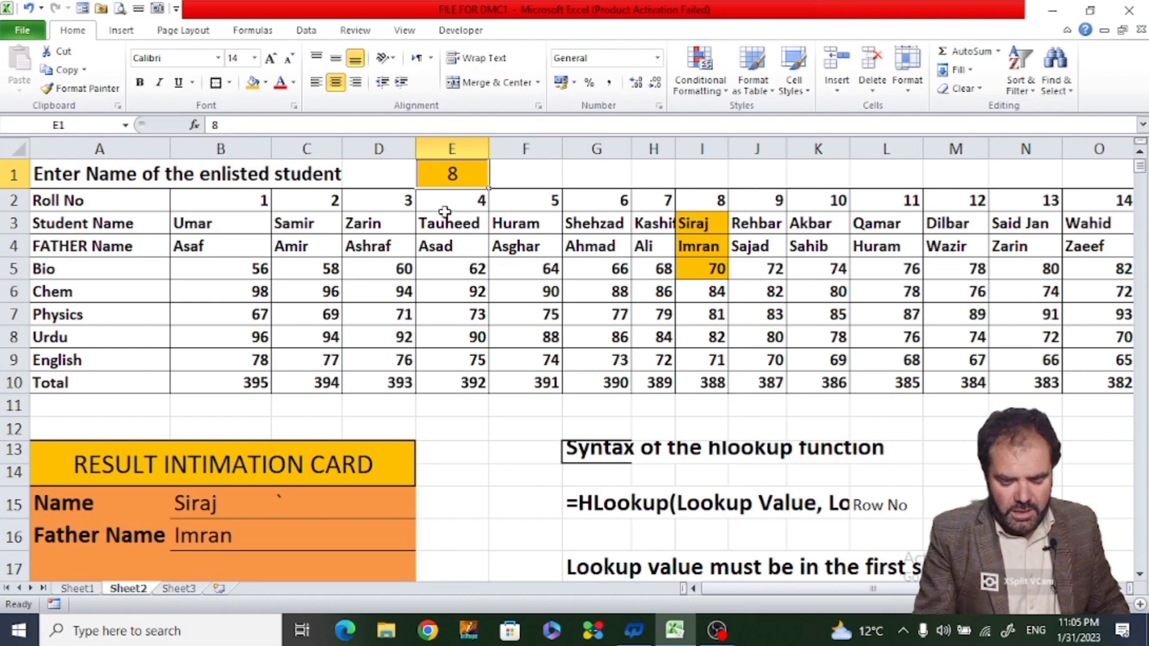
pyautogui.press('Down')
pyautogui.press('Down')
pyautogui.press('Down')
pyautogui.press('Down')
pyautogui.press('Down')
pyautogui.press('Down')
pyautogui.press('Down')
pyautogui.press('Down')
pyautogui.press('Down')
pyautogui.press('Down')
pyautogui.press('Down')
pyautogui.press('Down')
pyautogui.press('Down')
pyautogui.press('Down')
pyautogui.press('Down')
pyautogui.press('Down')
pyautogui.press('Down')
pyautogui.press('Down')
pyautogui.press('Down')
pyautogui.press('Down')
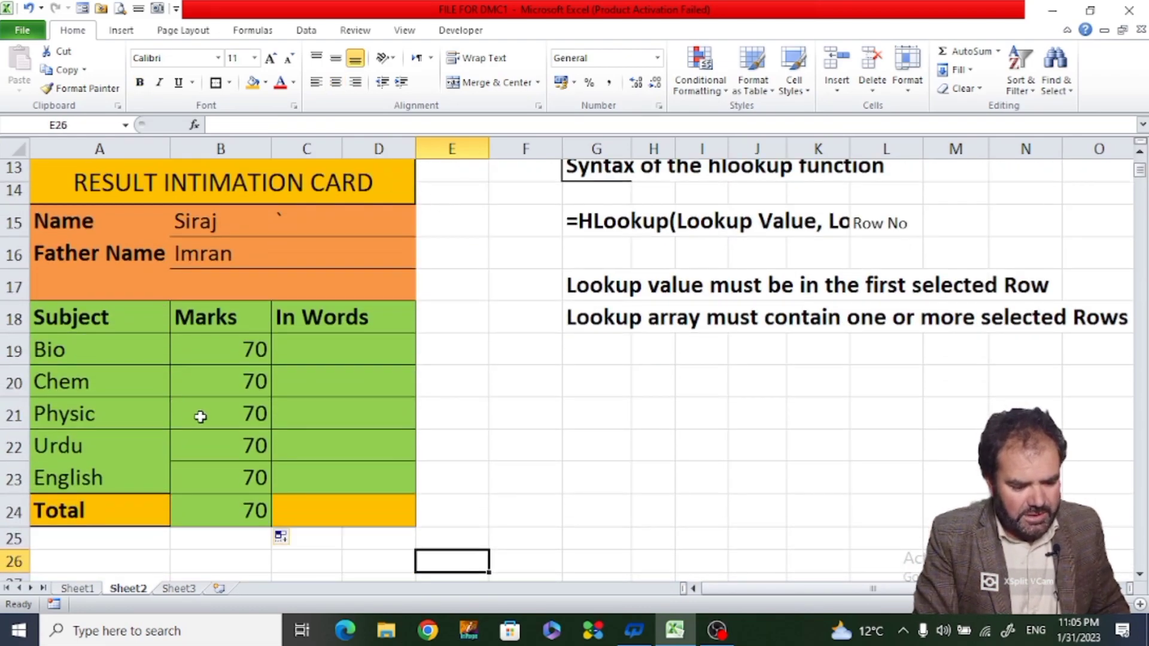
# Replace the Chem marks formula in B20 with an HLOOKUP of E1 in A2:O10, using row index 5.
pyautogui.click(207, 388)
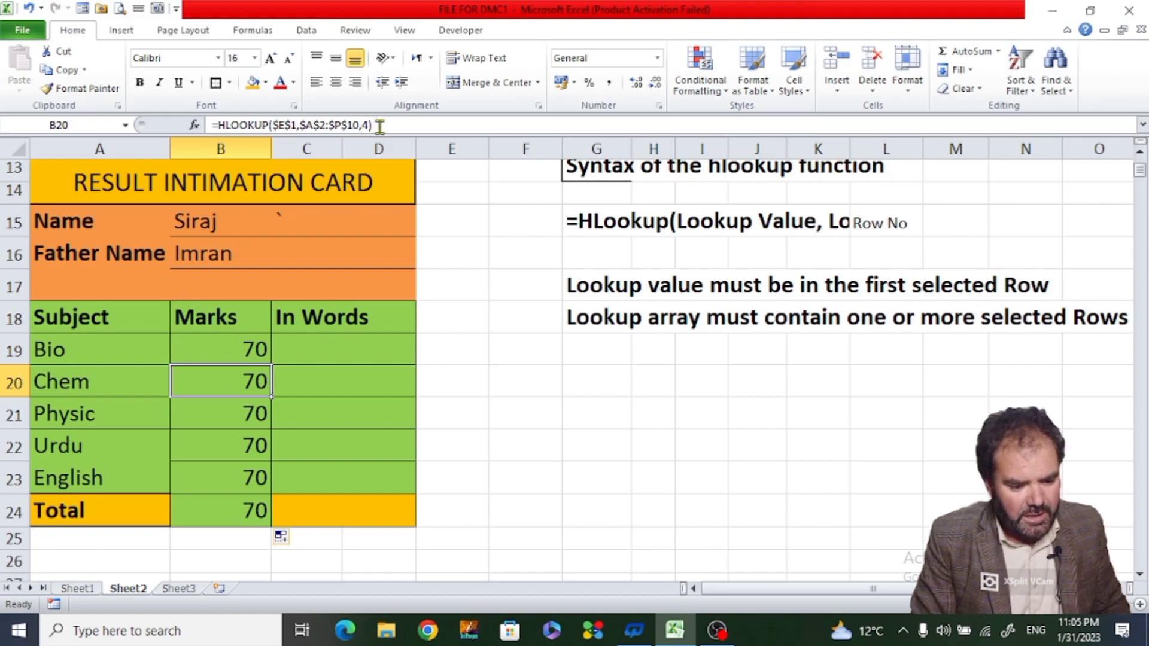
pyautogui.write('=')
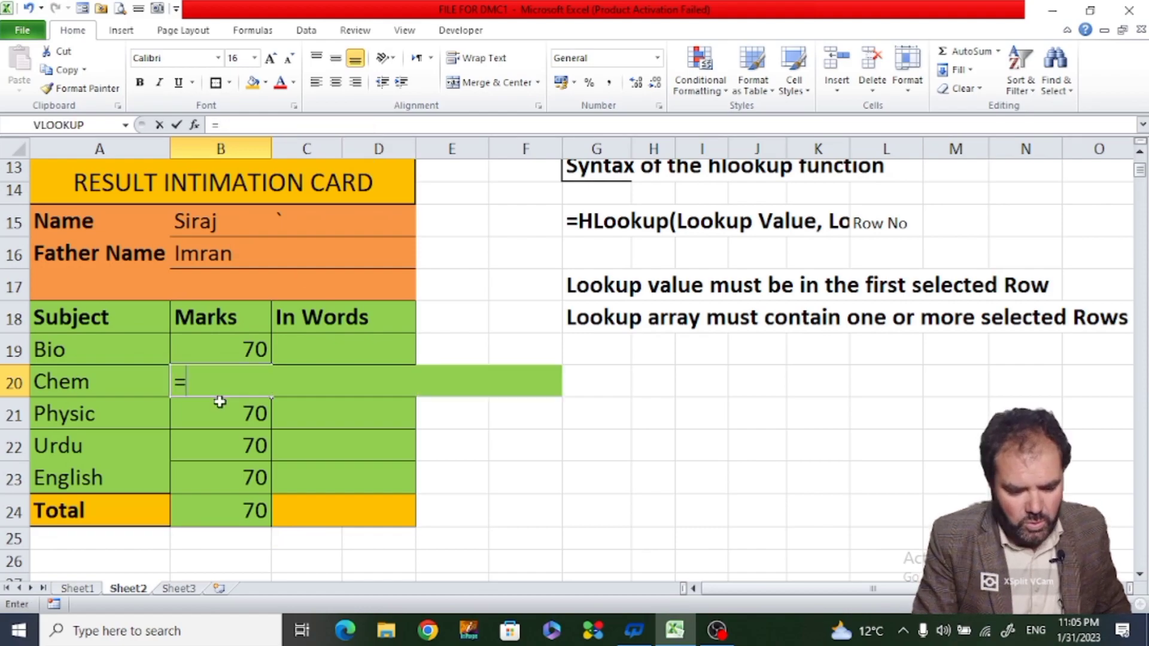
pyautogui.write('Hlookup')
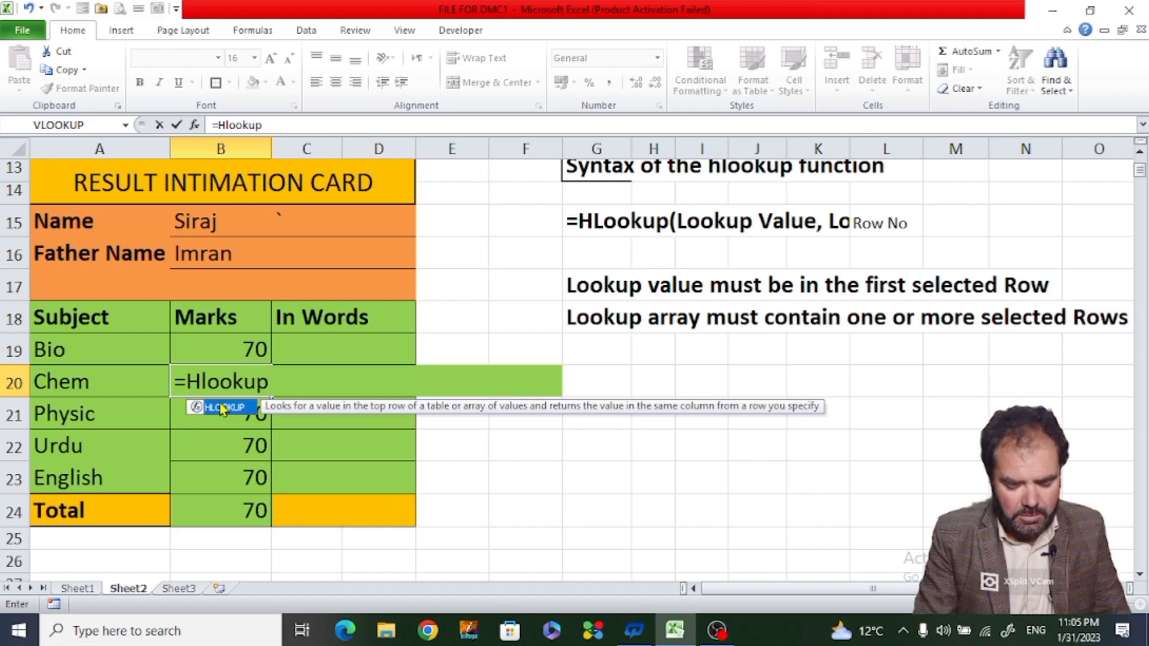
pyautogui.write('(')
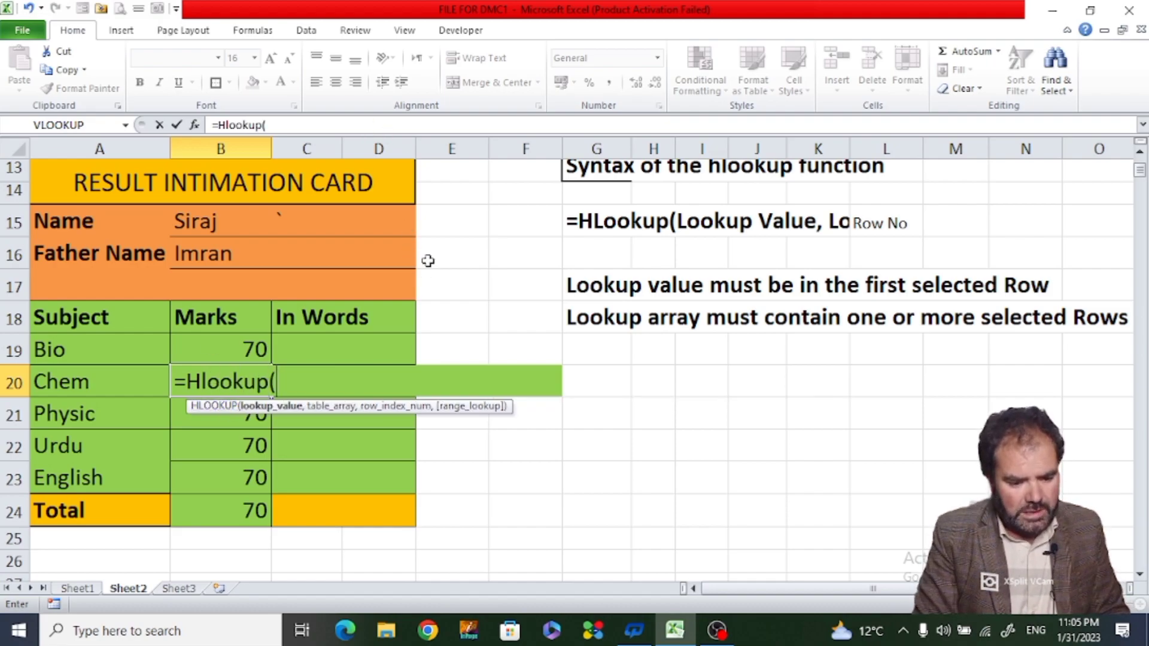
pyautogui.click(1141, 157)
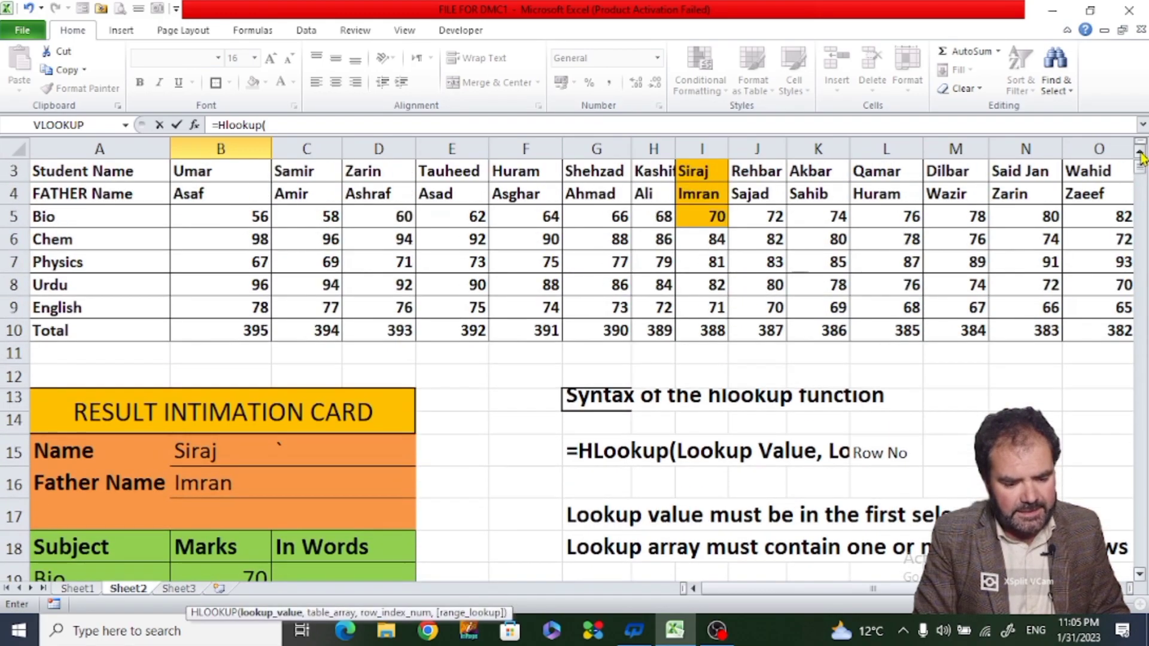
pyautogui.click(1141, 157)
pyautogui.click(1141, 156)
pyautogui.click(465, 172)
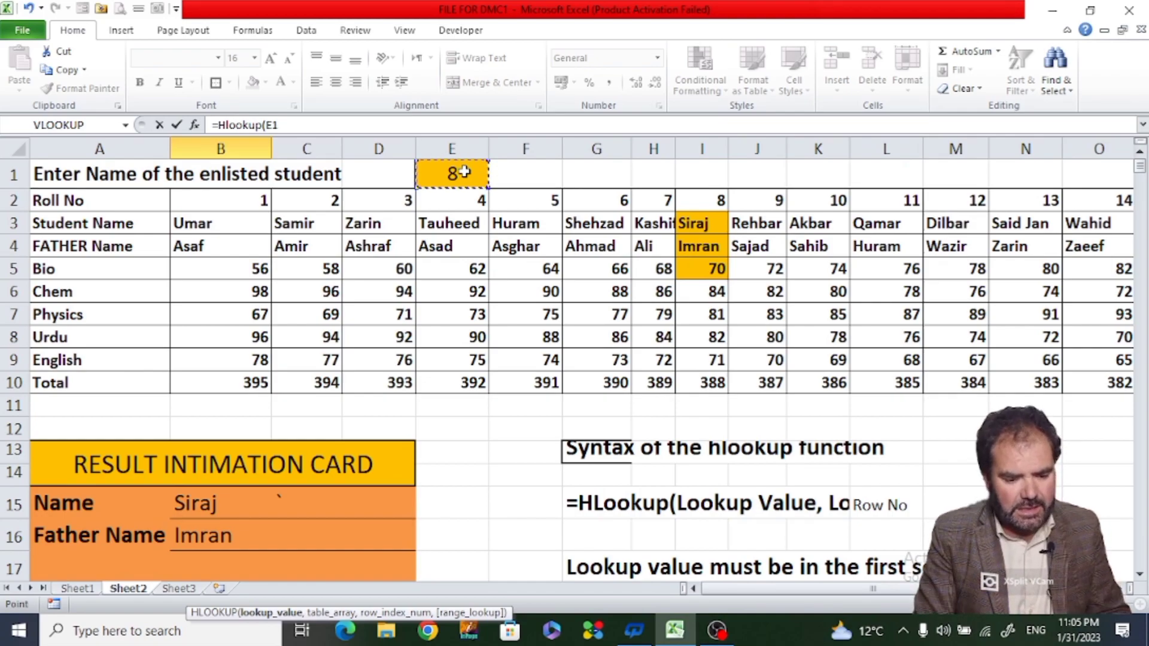
pyautogui.write(',')
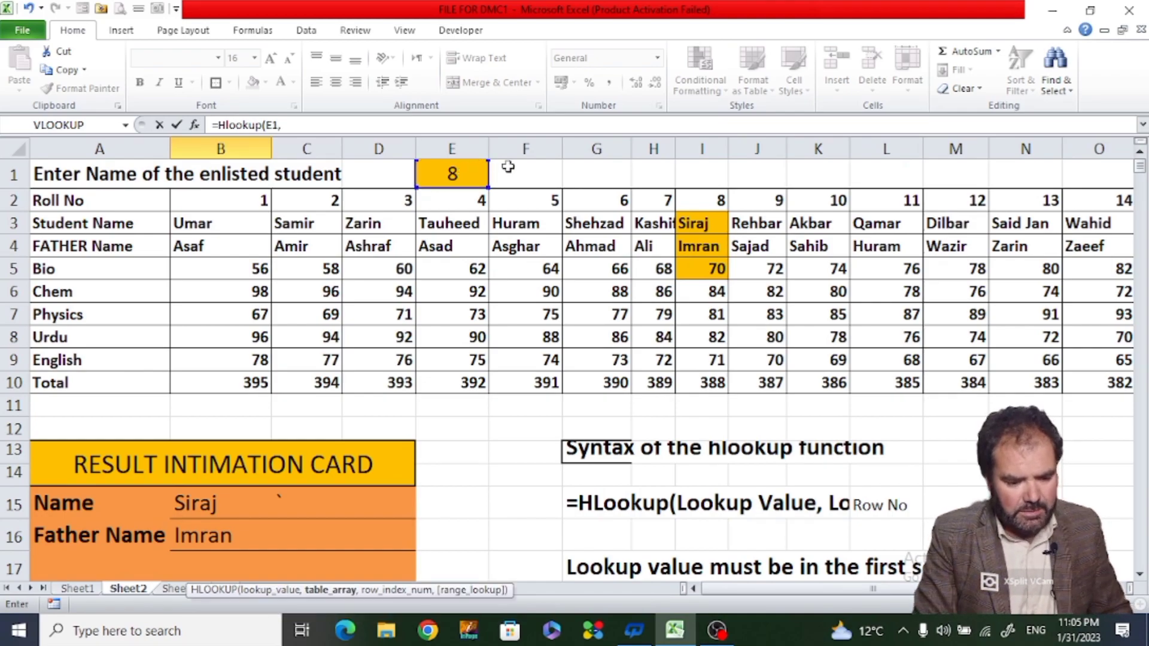
pyautogui.moveTo(84, 199); pyautogui.dragTo(994, 389)
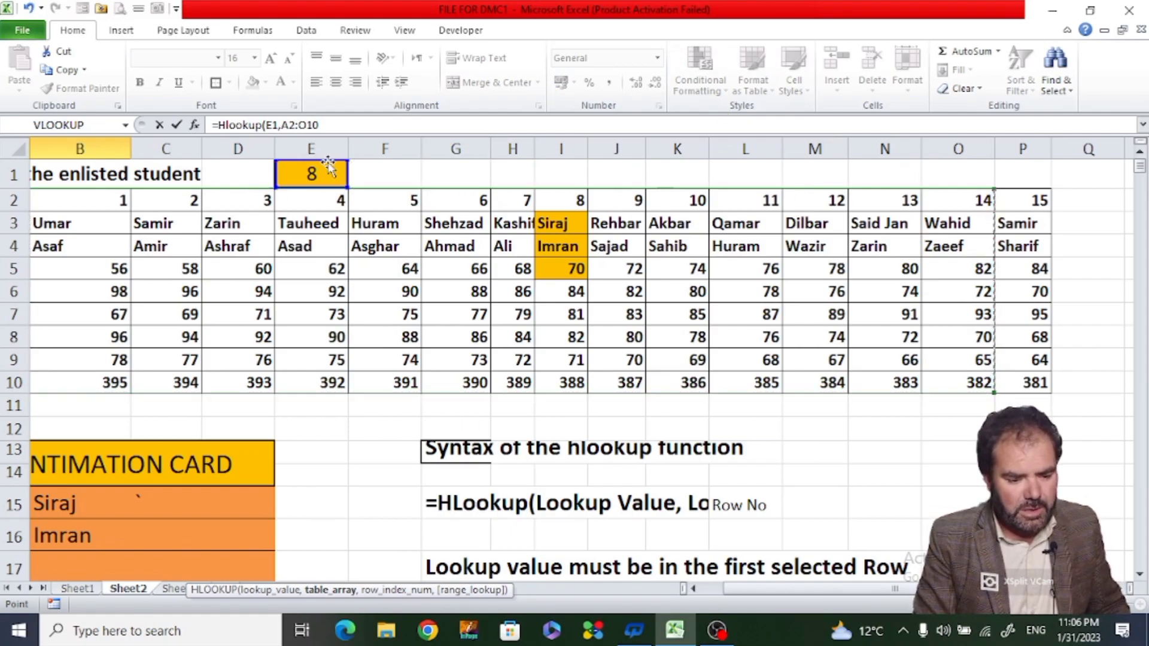
pyautogui.click(322, 126)
pyautogui.write(',5')
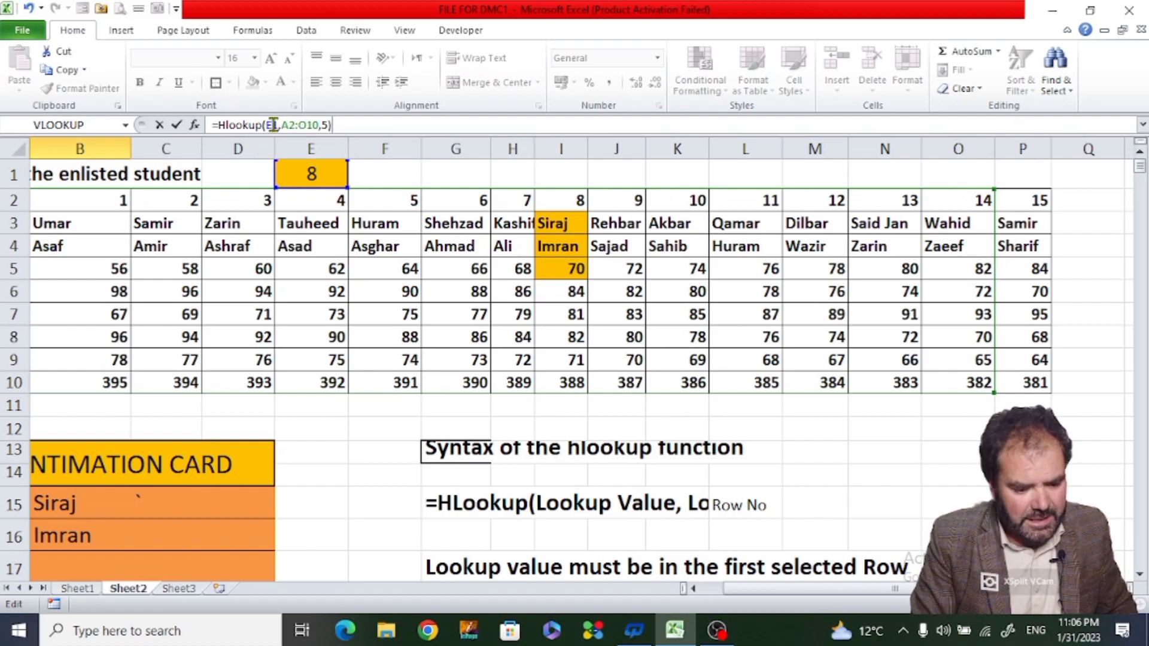
# Make the B20 formula's references absolute as $E$1 and $A$2:$O$10 and enter the formula.
pyautogui.click(273, 124)
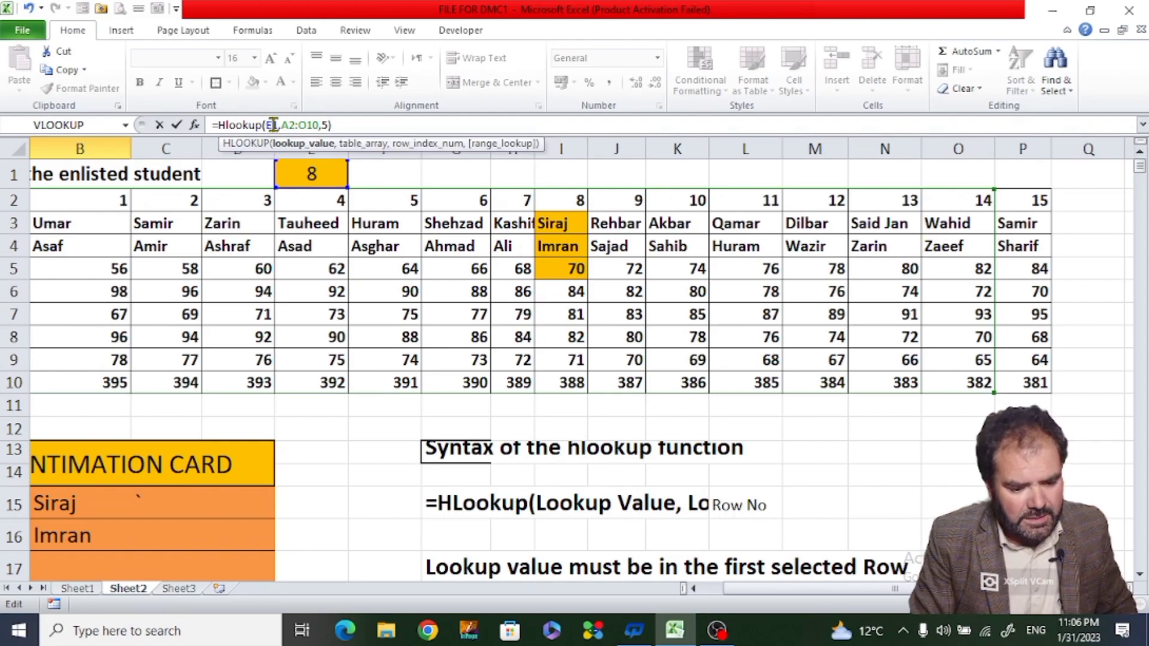
pyautogui.press('F4')
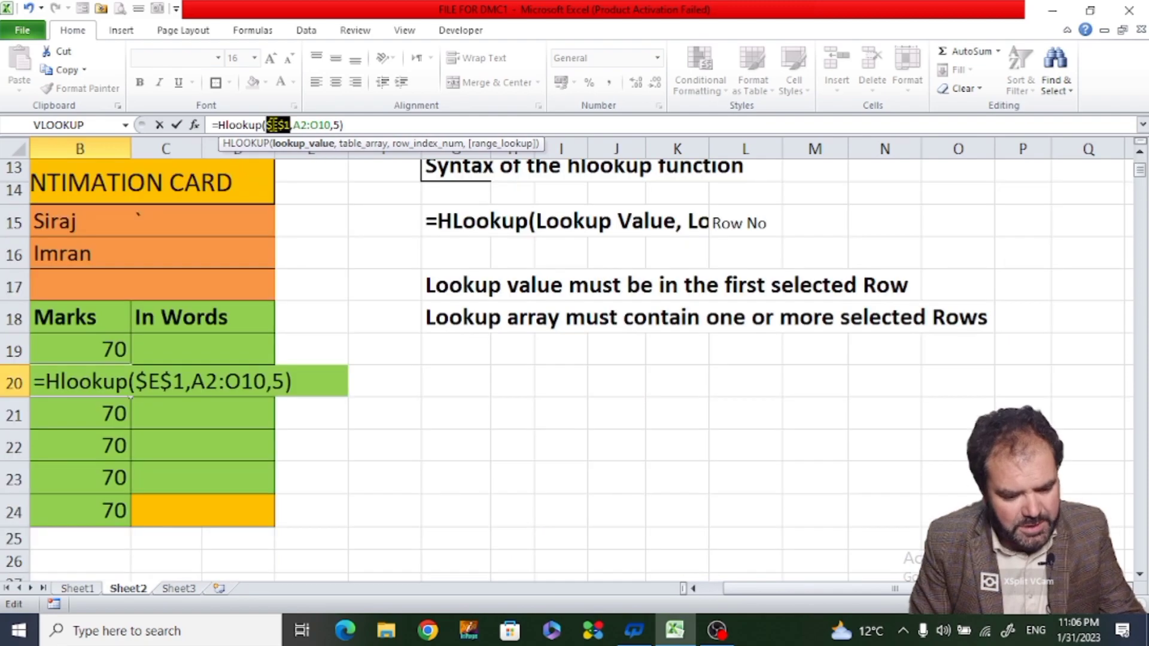
pyautogui.click(299, 125)
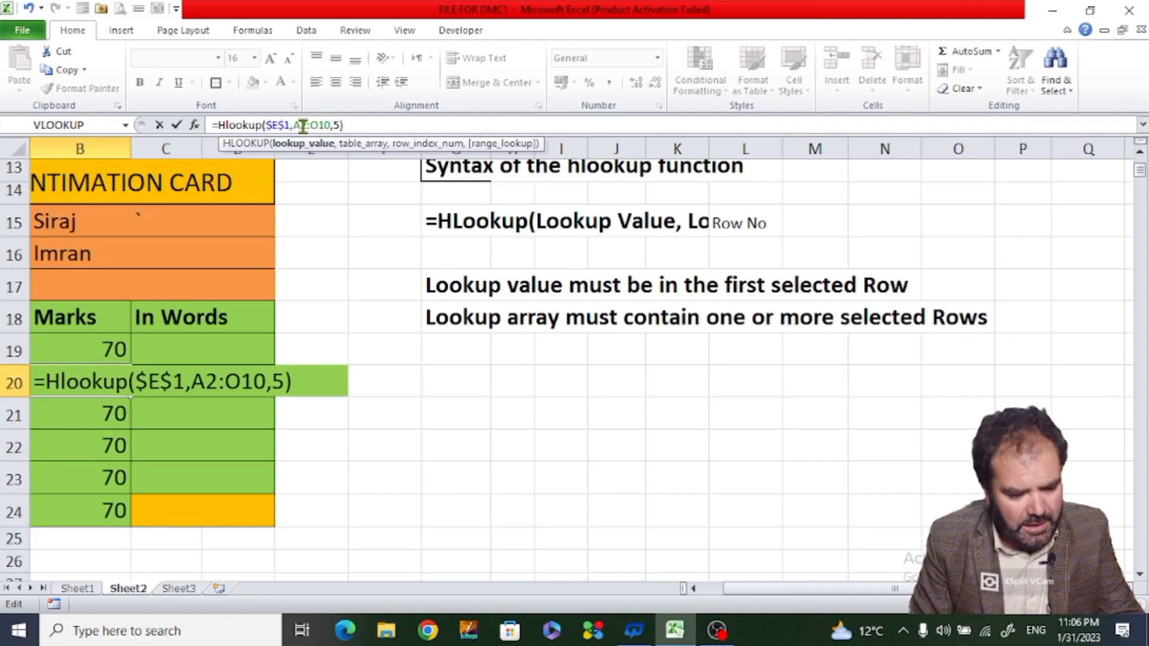
pyautogui.press('F4')
pyautogui.click(334, 124)
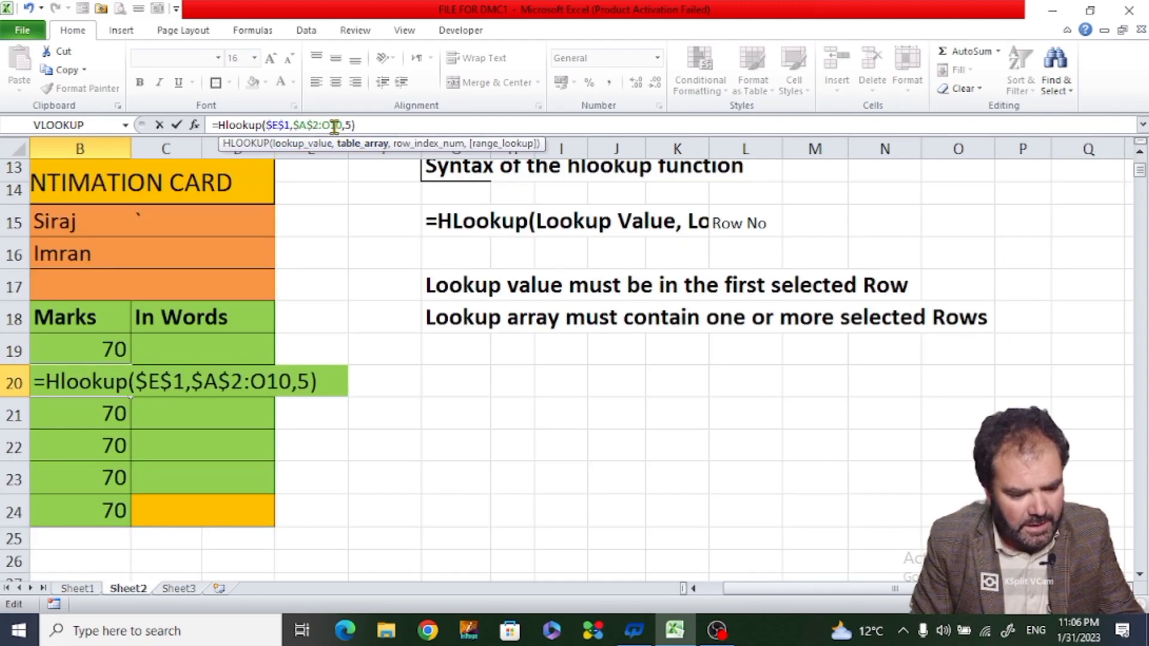
pyautogui.press('F4')
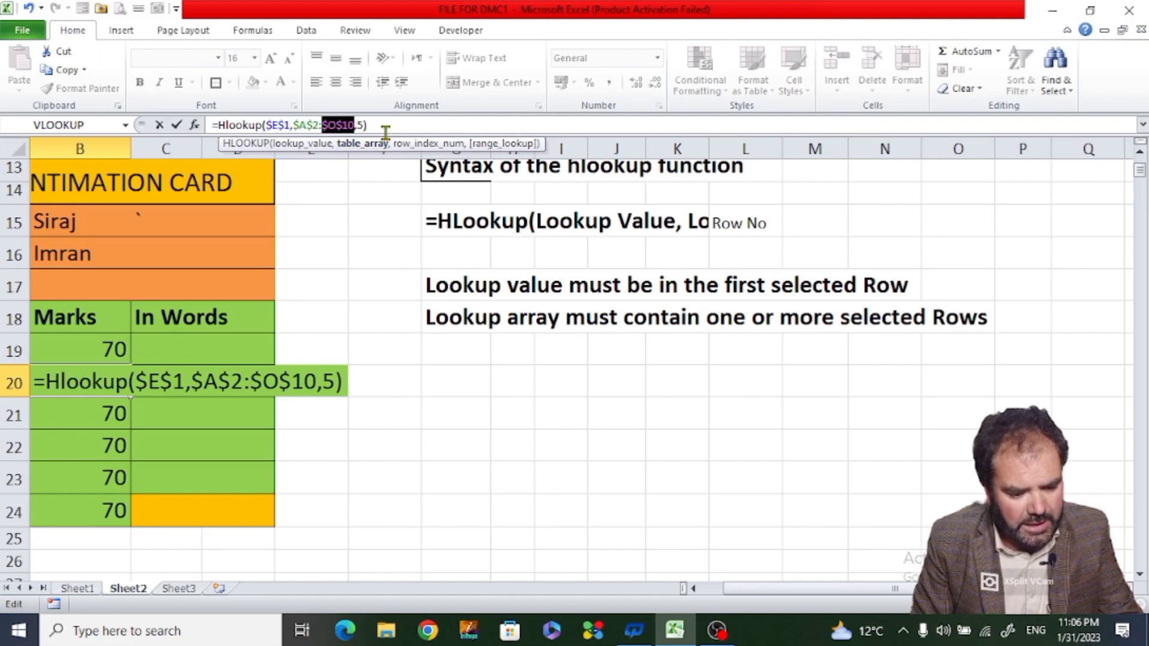
pyautogui.press('Return')
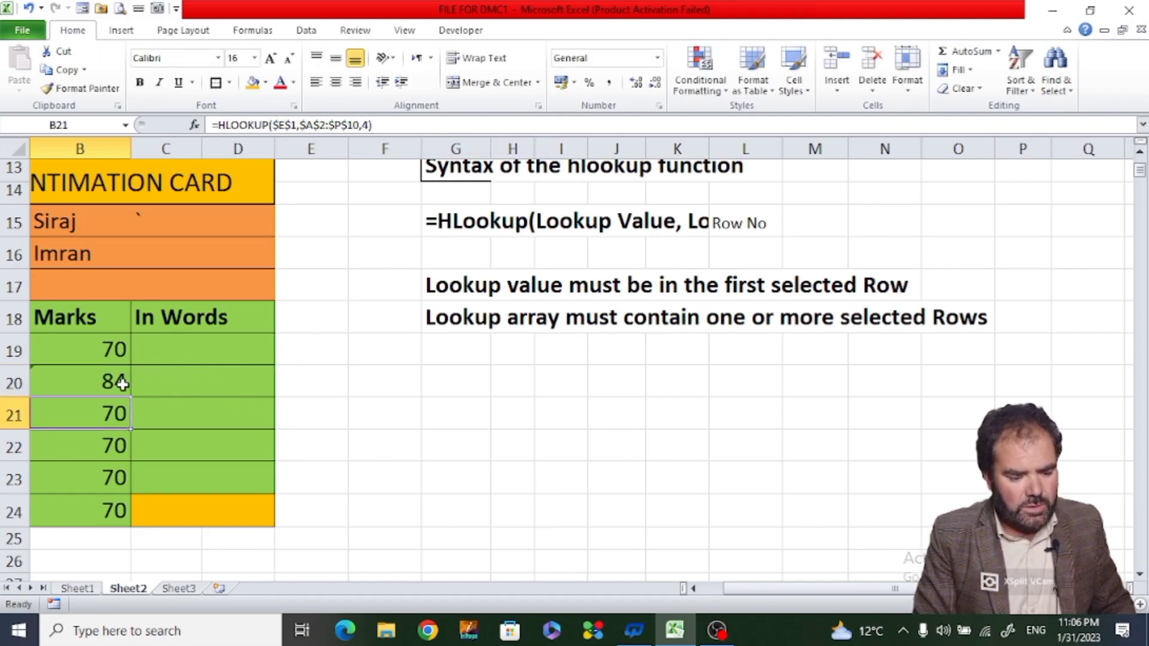
# Check the Chem formula in B20 and find the position of the Physics row in the marks table.
pyautogui.click(112, 384)
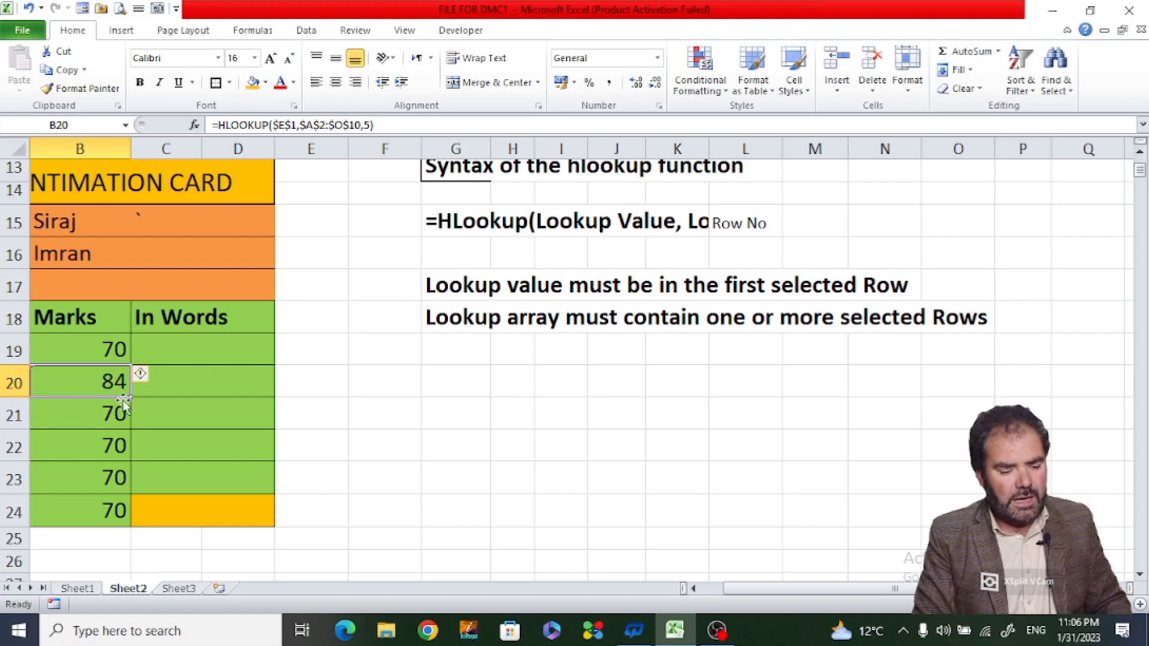
pyautogui.click(106, 416)
pyautogui.press('Left')
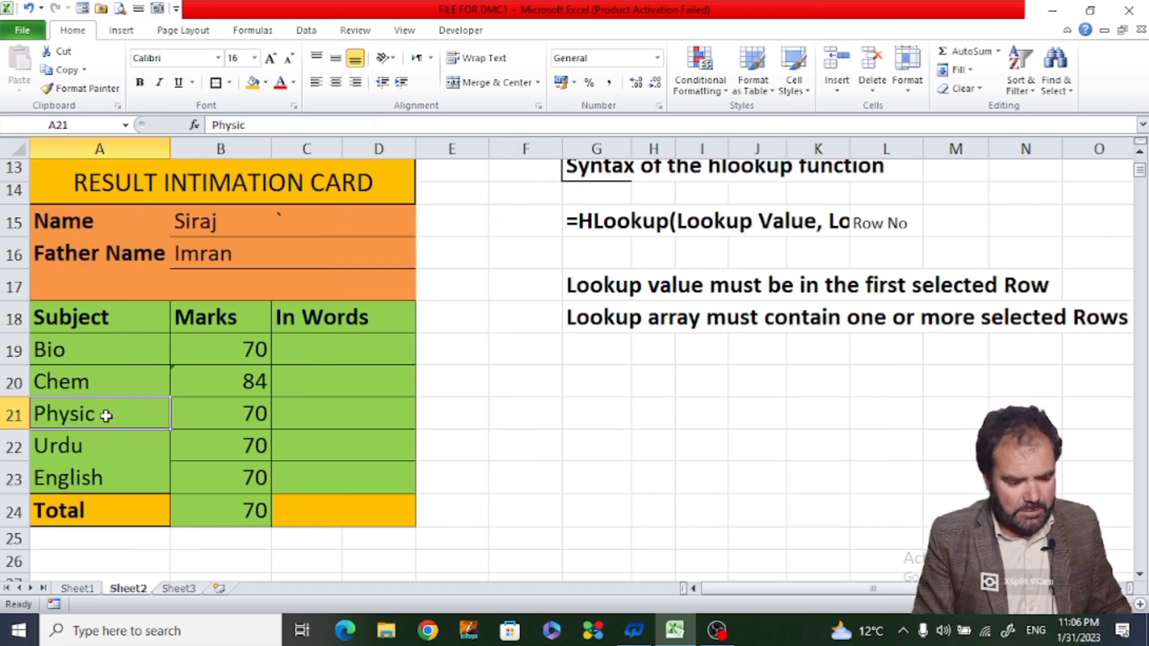
pyautogui.press('Right')
pyautogui.press('Right')
pyautogui.press('Up')
pyautogui.press('Up')
pyautogui.press('Up')
pyautogui.press('Up')
pyautogui.press('Up')
pyautogui.press('Up')
pyautogui.press('Up')
pyautogui.press('Up')
pyautogui.press('Up')
pyautogui.press('Up')
pyautogui.press('Up')
pyautogui.press('Up')
pyautogui.press('Up')
pyautogui.press('Up')
pyautogui.press('Up')
pyautogui.press('Up')
pyautogui.press('Up')
pyautogui.press('Up')
pyautogui.press('Up')
pyautogui.press('Up')
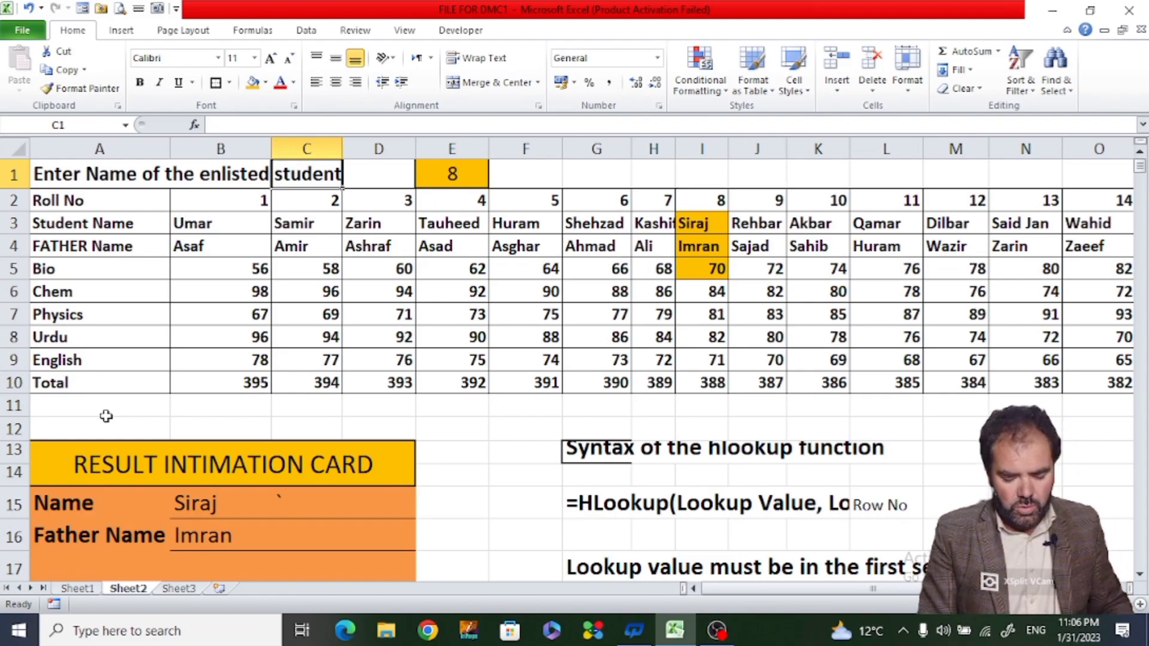
pyautogui.press('Down')
pyautogui.press('Down')
pyautogui.press('Down')
pyautogui.press('Down')
pyautogui.press('Down')
pyautogui.press('Down')
pyautogui.press('Down')
pyautogui.press('Down')
pyautogui.press('Down')
pyautogui.press('Down')
pyautogui.press('Down')
pyautogui.press('Down')
pyautogui.press('Down')
pyautogui.press('Down')
pyautogui.press('Down')
pyautogui.press('Down')
pyautogui.press('Down')
pyautogui.press('Down')
pyautogui.press('Down')
pyautogui.press('Down')
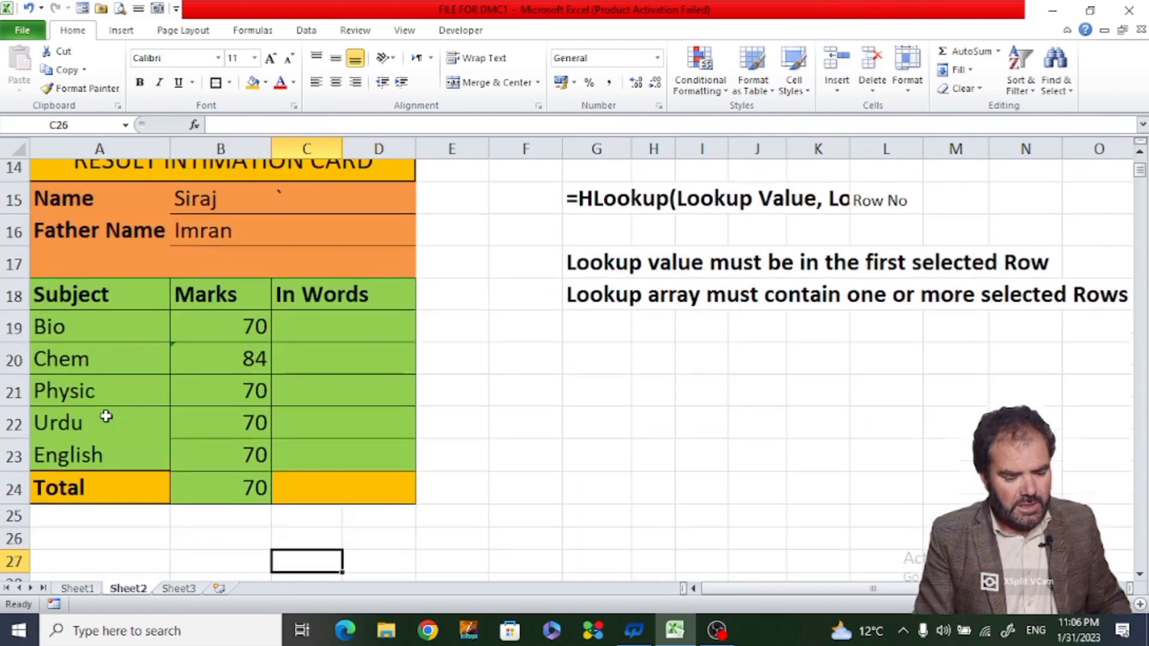
# Set the row index of the Physic marks formula in B21 to 6.
pyautogui.click(243, 397)
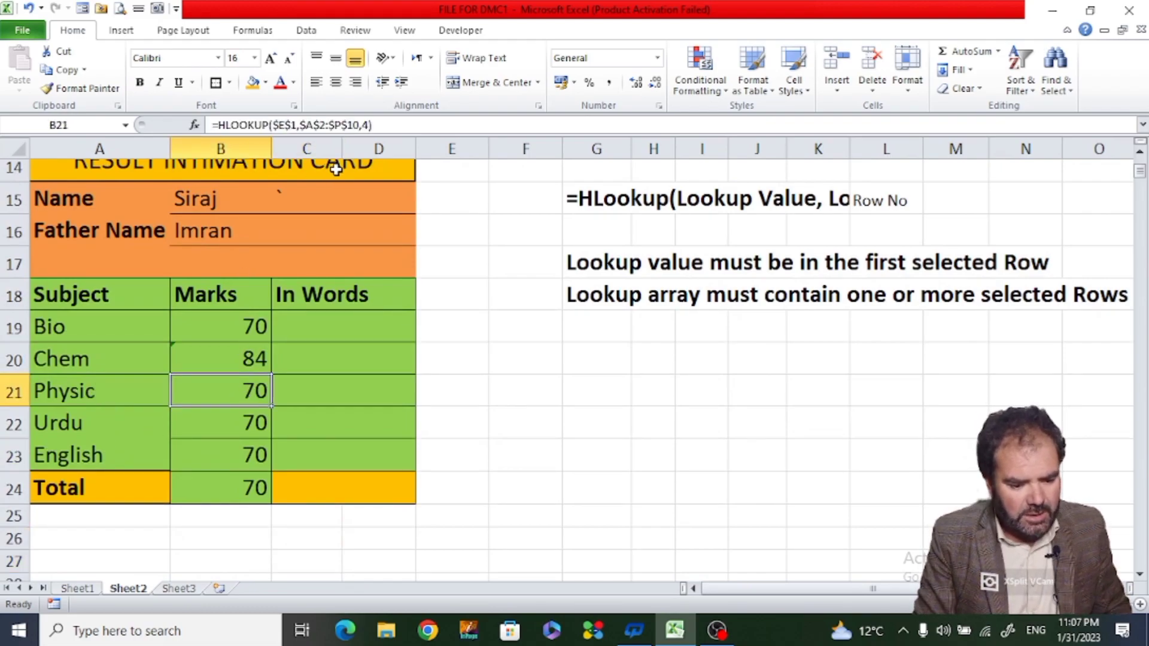
pyautogui.doubleClick(366, 123)
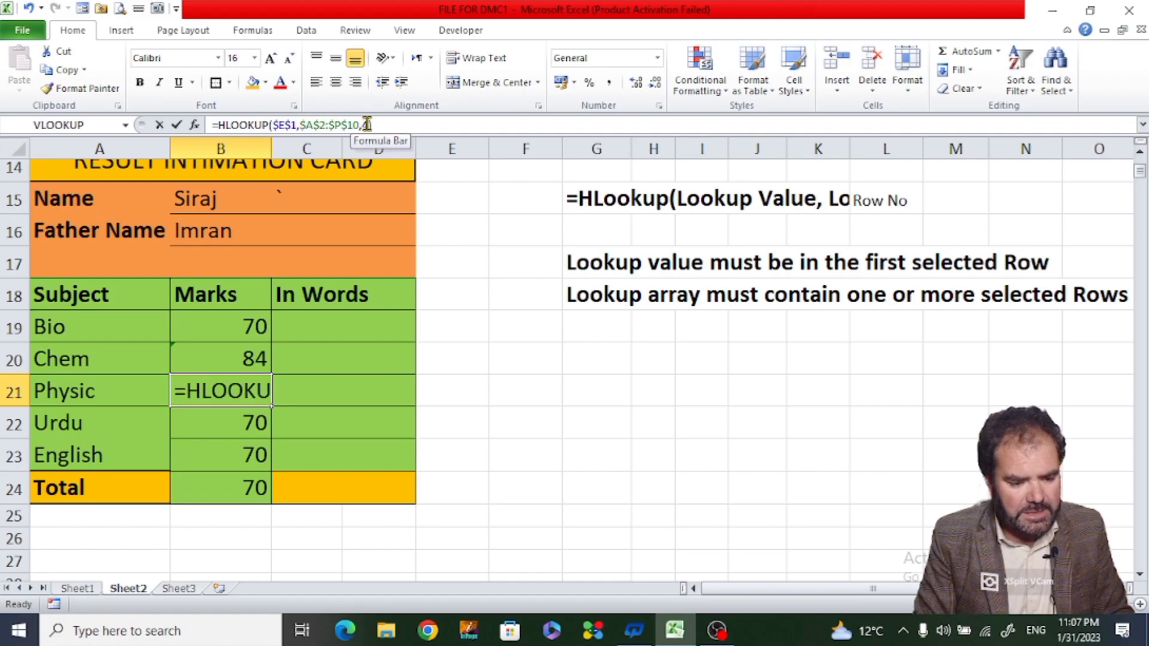
pyautogui.write('4')
pyautogui.moveTo(372, 125); pyautogui.dragTo(364, 126)
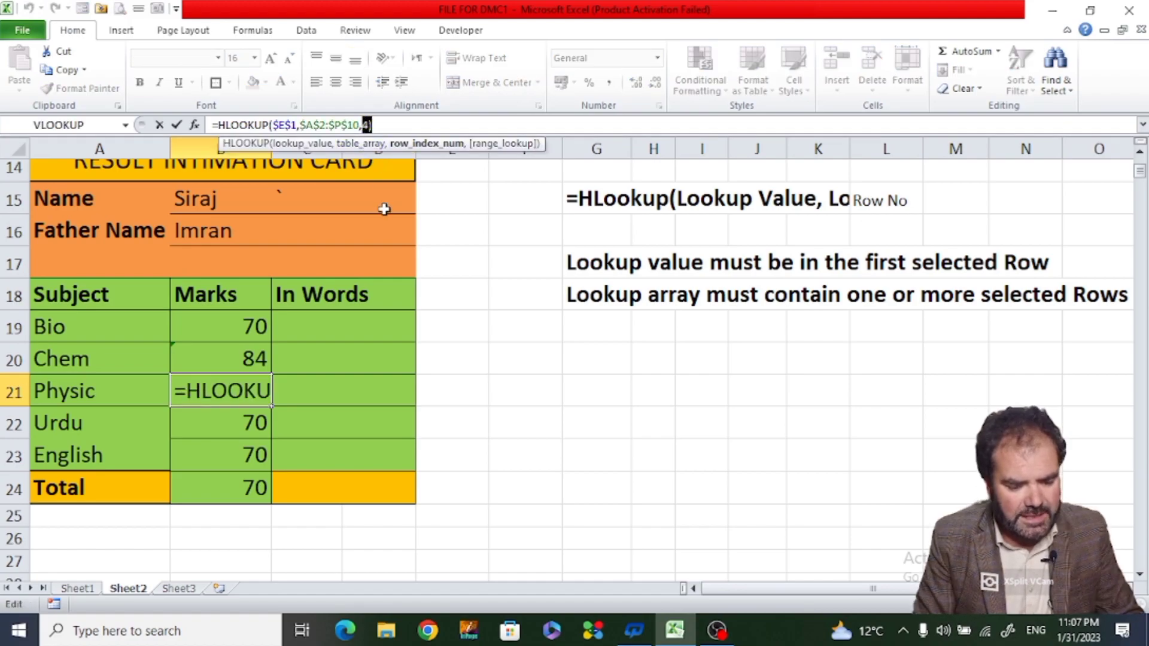
pyautogui.write('6')
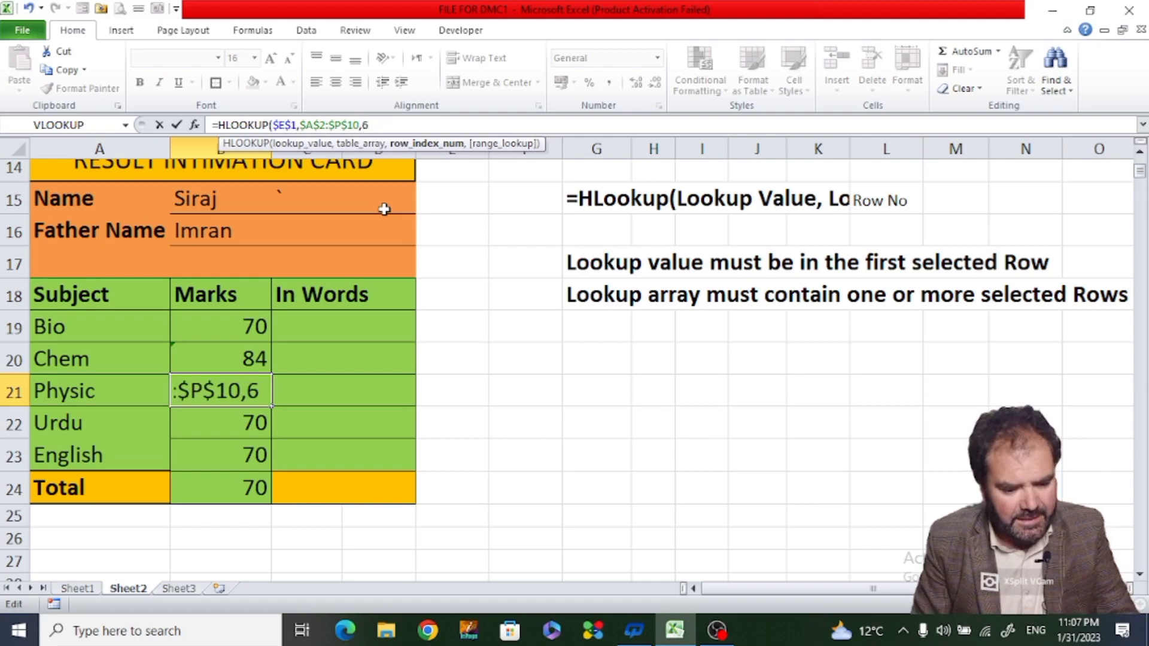
pyautogui.write(')')
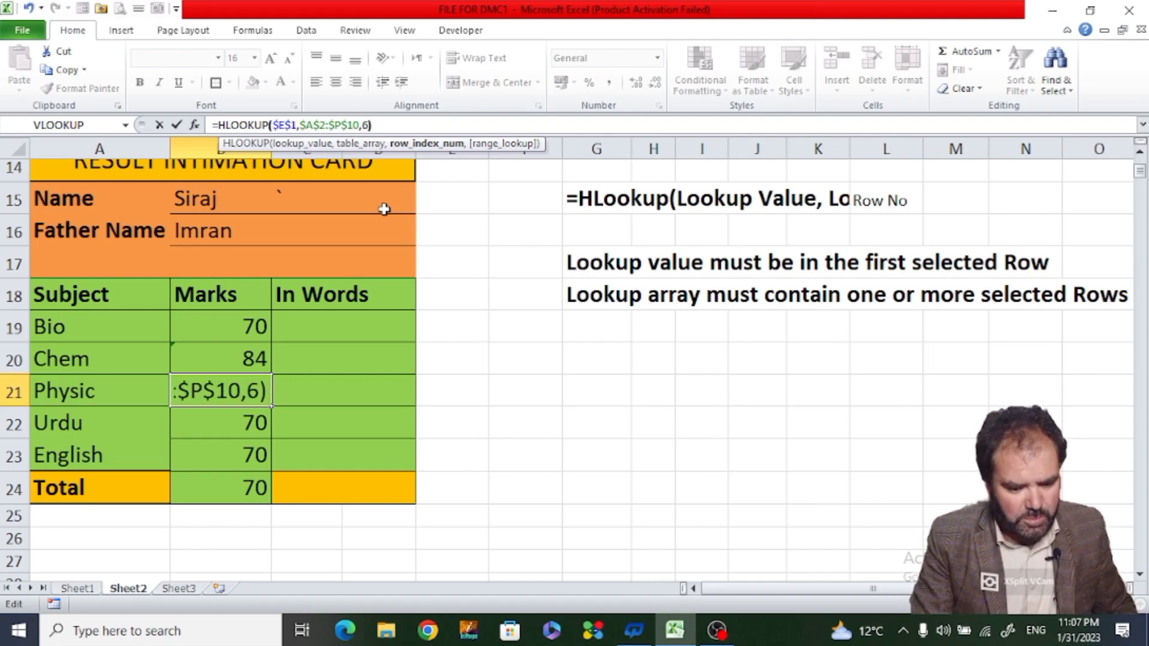
pyautogui.press('Return')
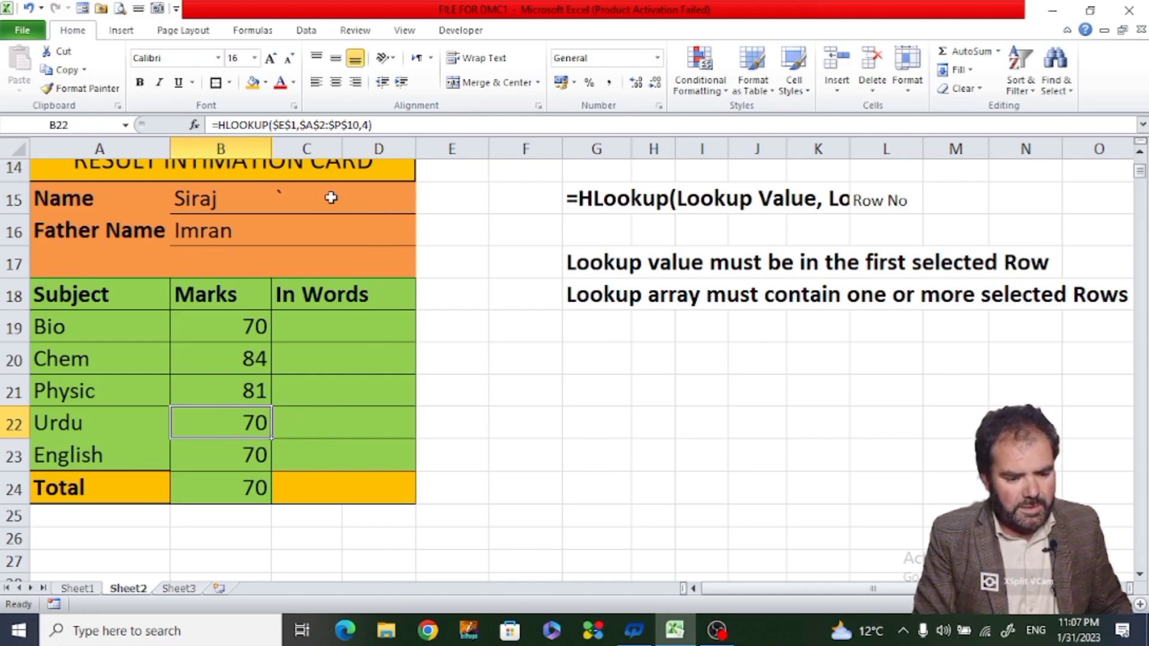
# Set the row index of the Urdu marks formula in B22 to 7.
pyautogui.click(364, 126)
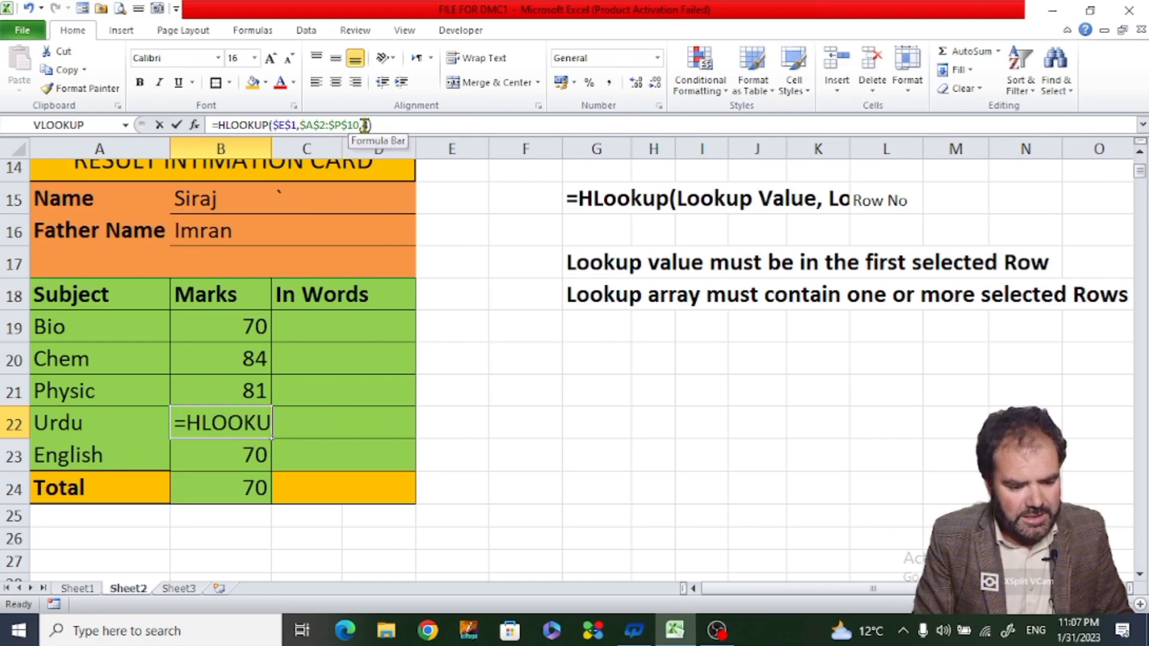
pyautogui.moveTo(370, 126); pyautogui.dragTo(372, 125)
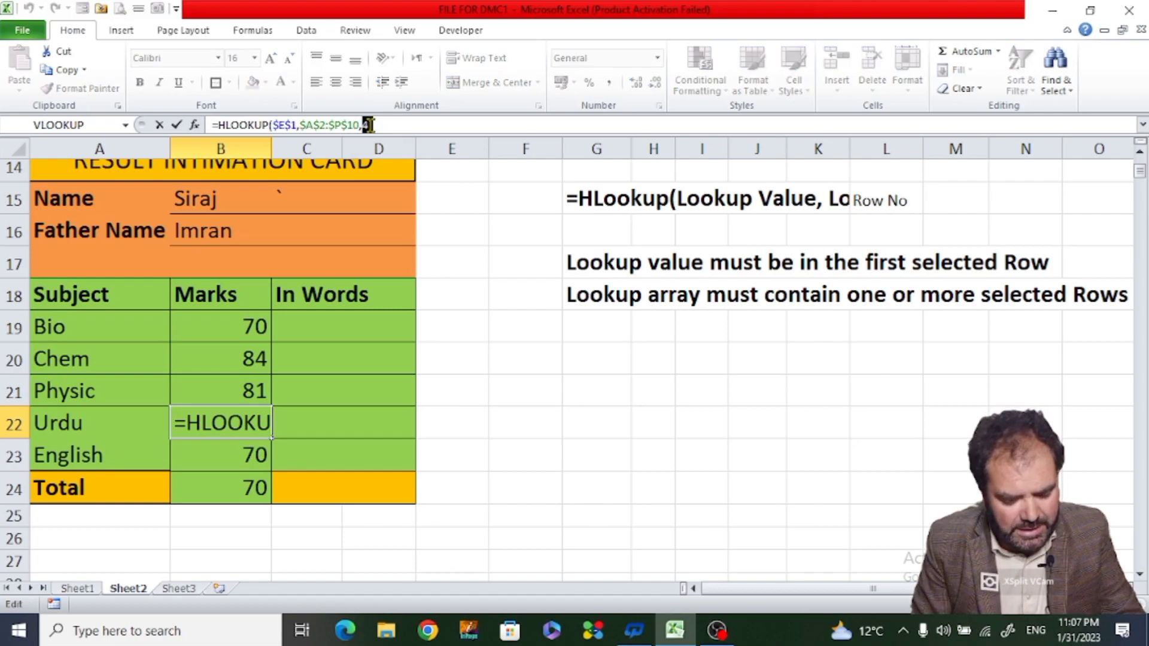
pyautogui.write('7)')
pyautogui.press('Return')
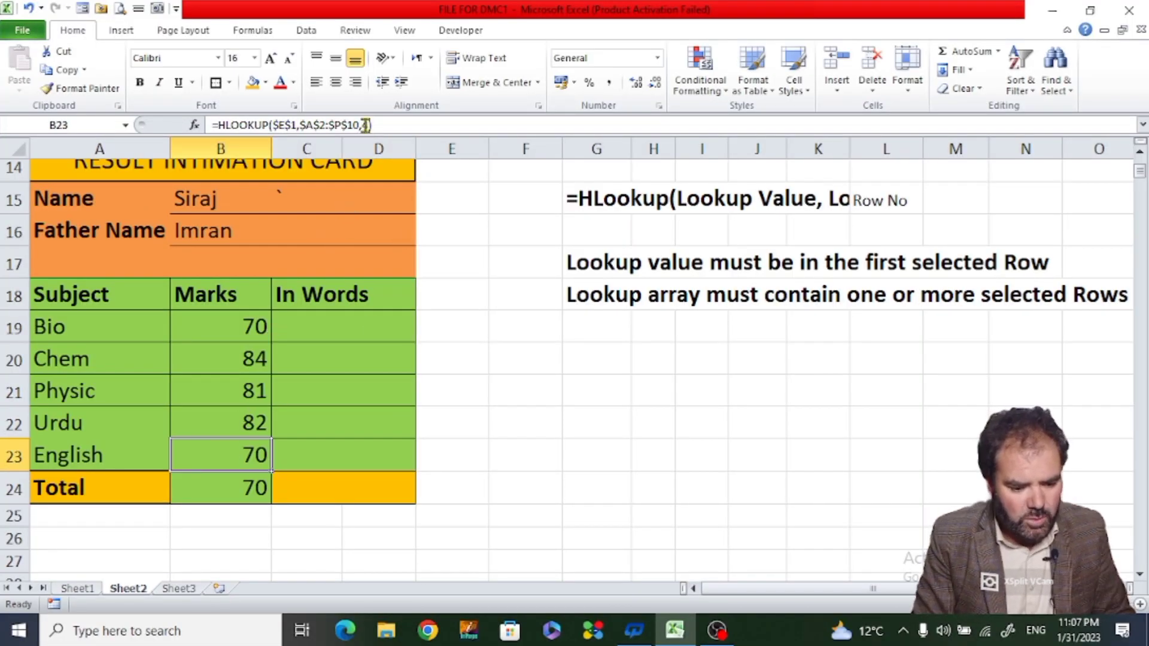
# Set the row index of the English marks formula in B23 to 8.
pyautogui.click(366, 125)
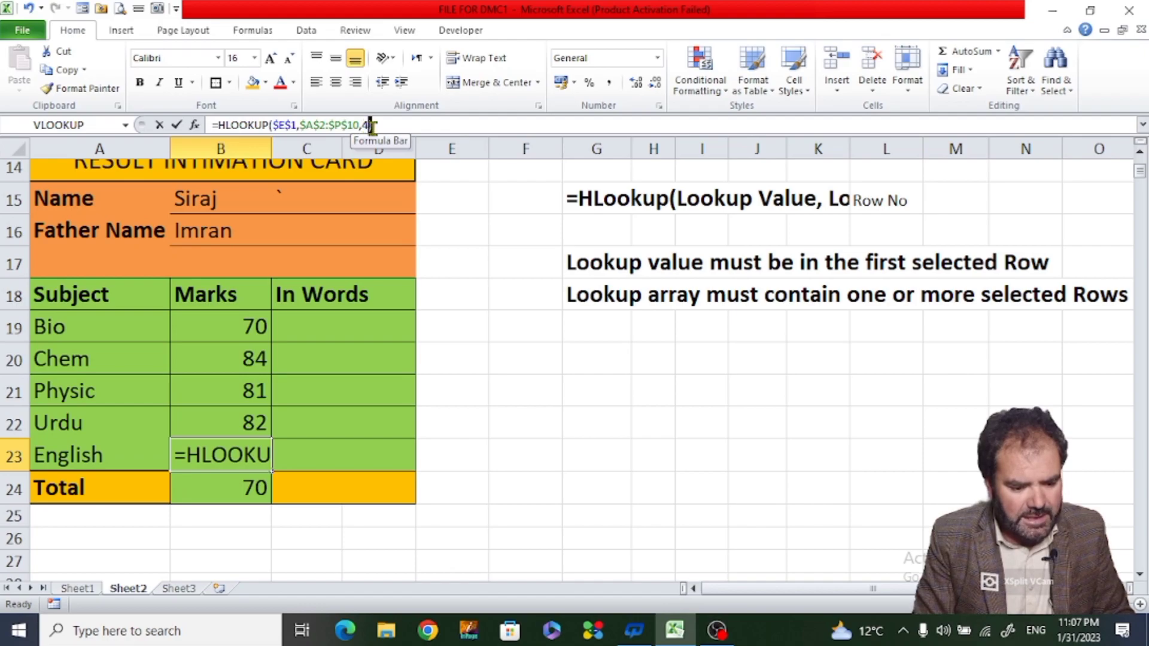
pyautogui.click(371, 125)
pyautogui.press('BackSpace')
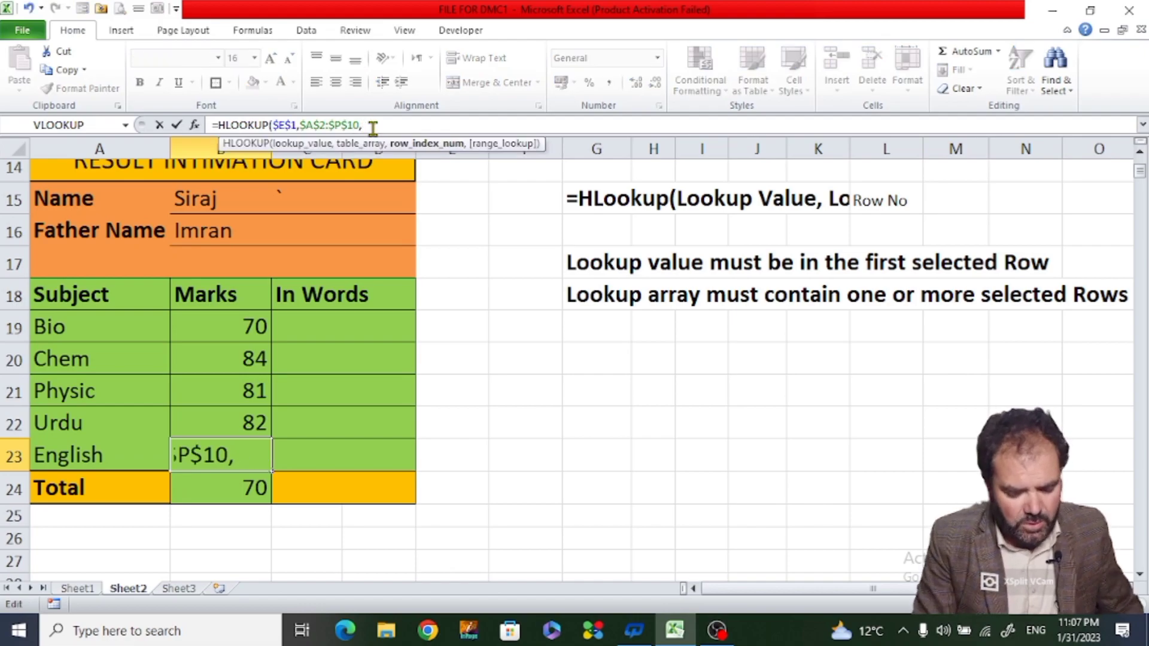
pyautogui.write('8)')
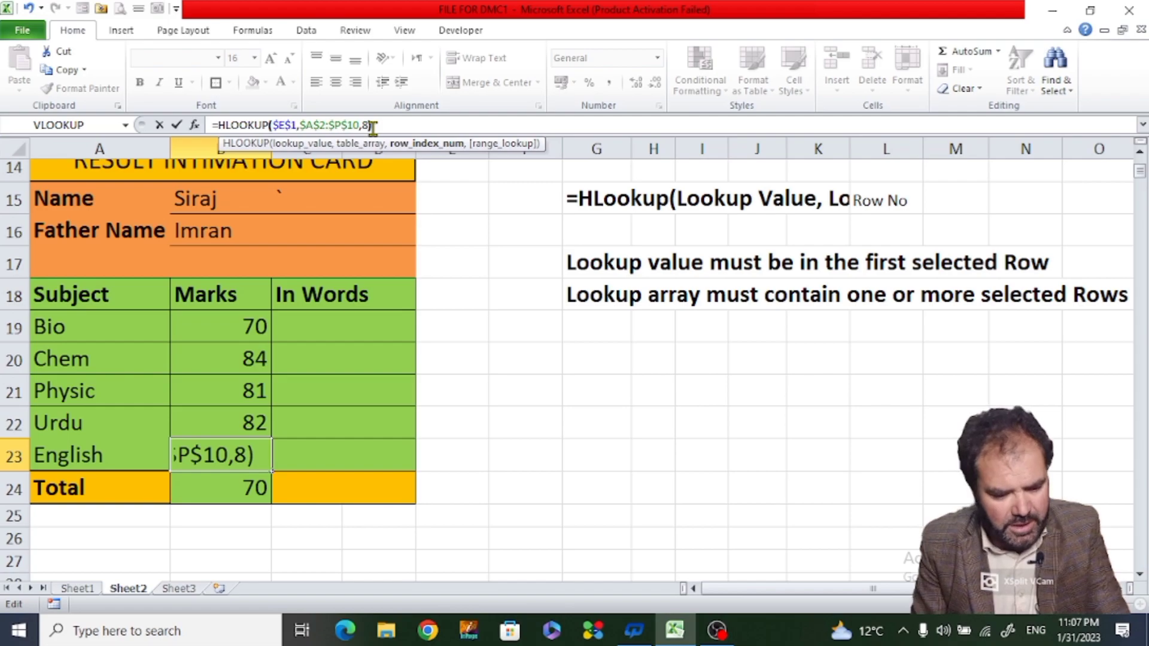
pyautogui.press('Return')
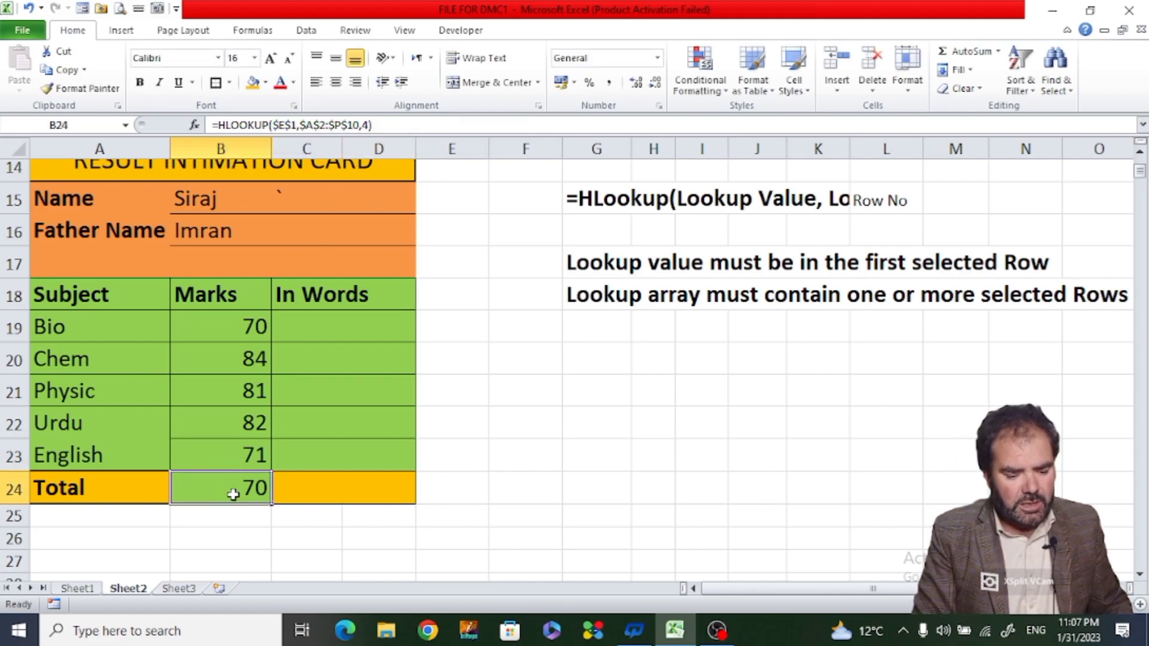
# Replace the Total formula in B24 with a sum of the subject marks in B19:B23.
pyautogui.write('=')
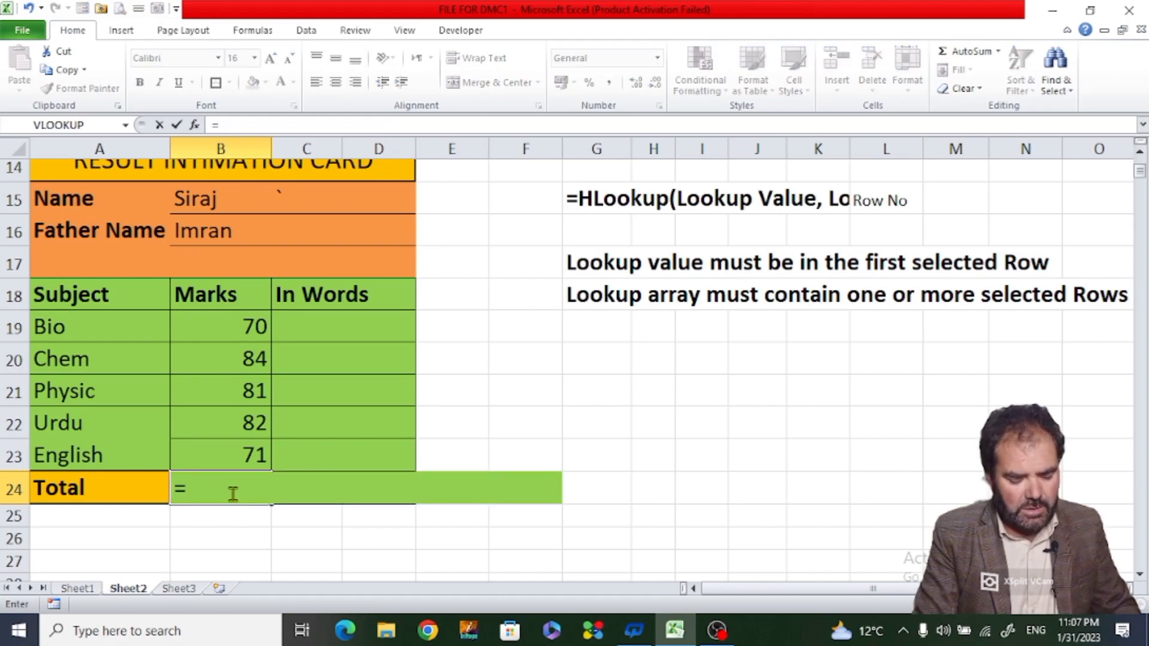
pyautogui.press('BackSpace')
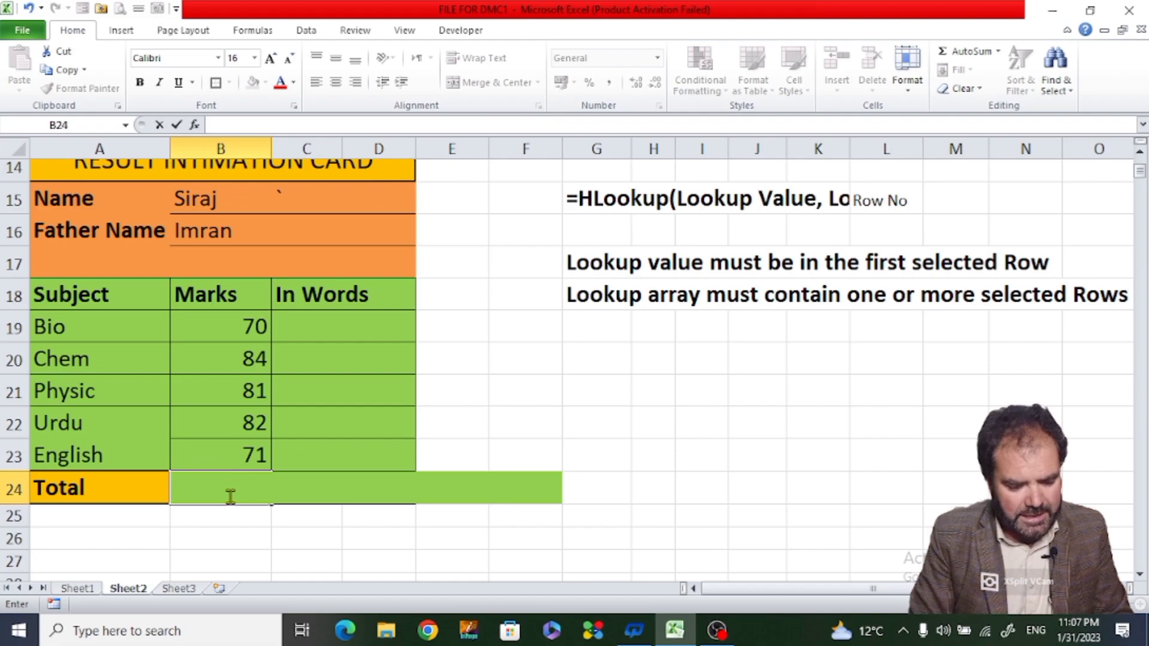
pyautogui.click(233, 529)
pyautogui.click(224, 495)
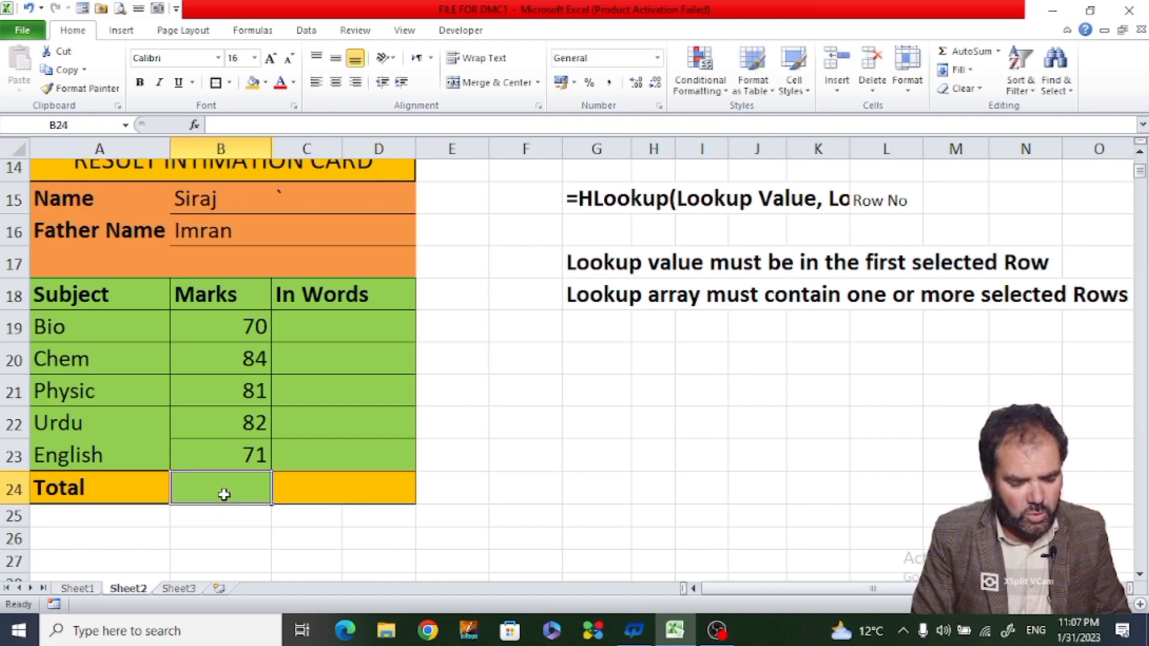
pyautogui.press('alt')
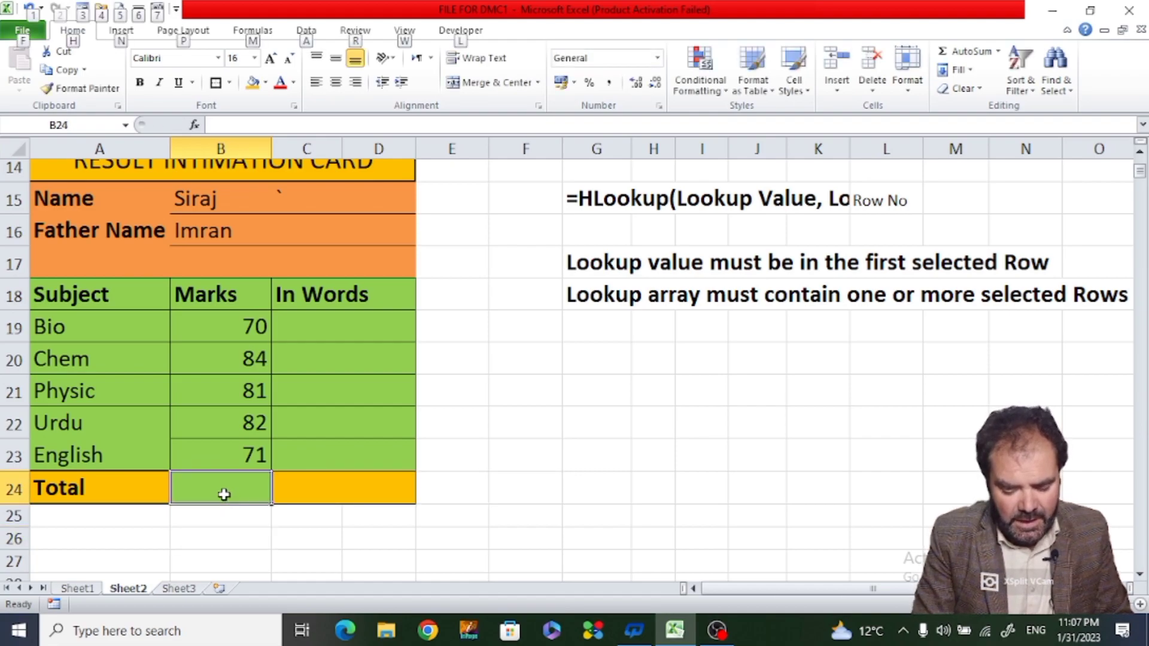
pyautogui.hotkey('alt', '=')
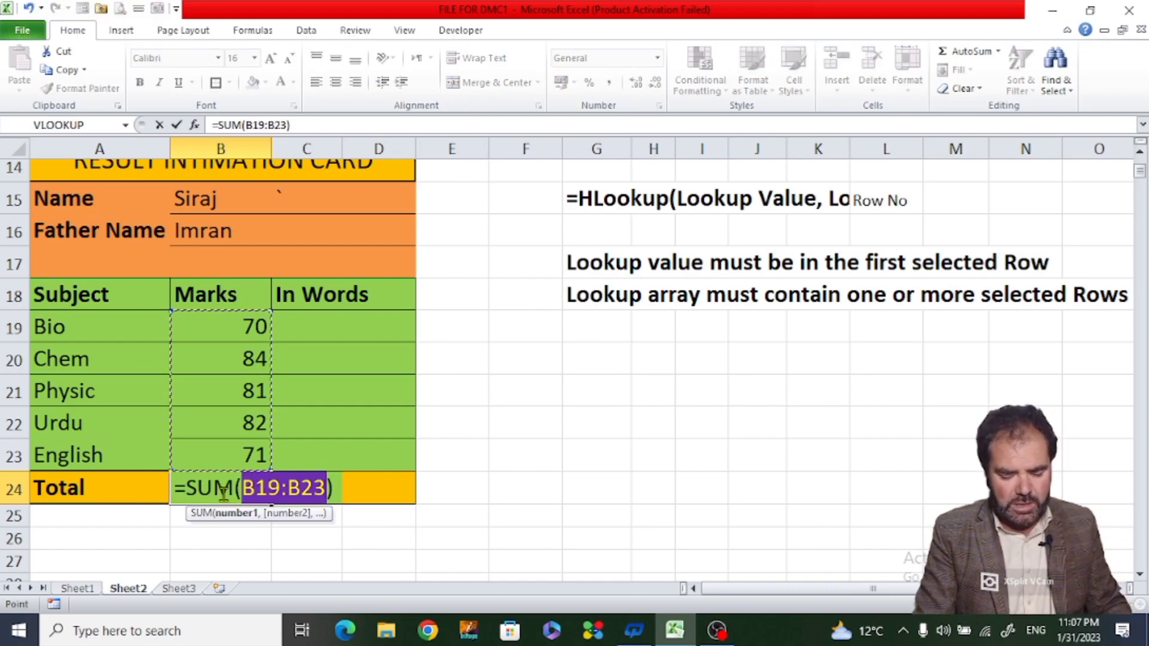
pyautogui.press('Return')
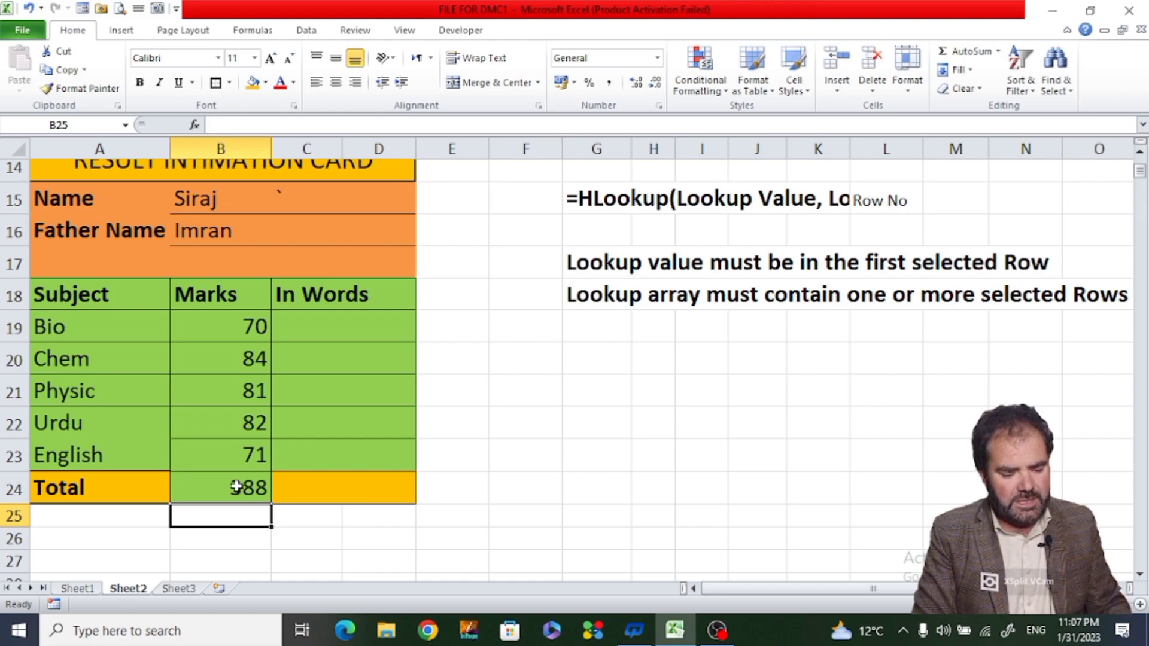
pyautogui.click(236, 483)
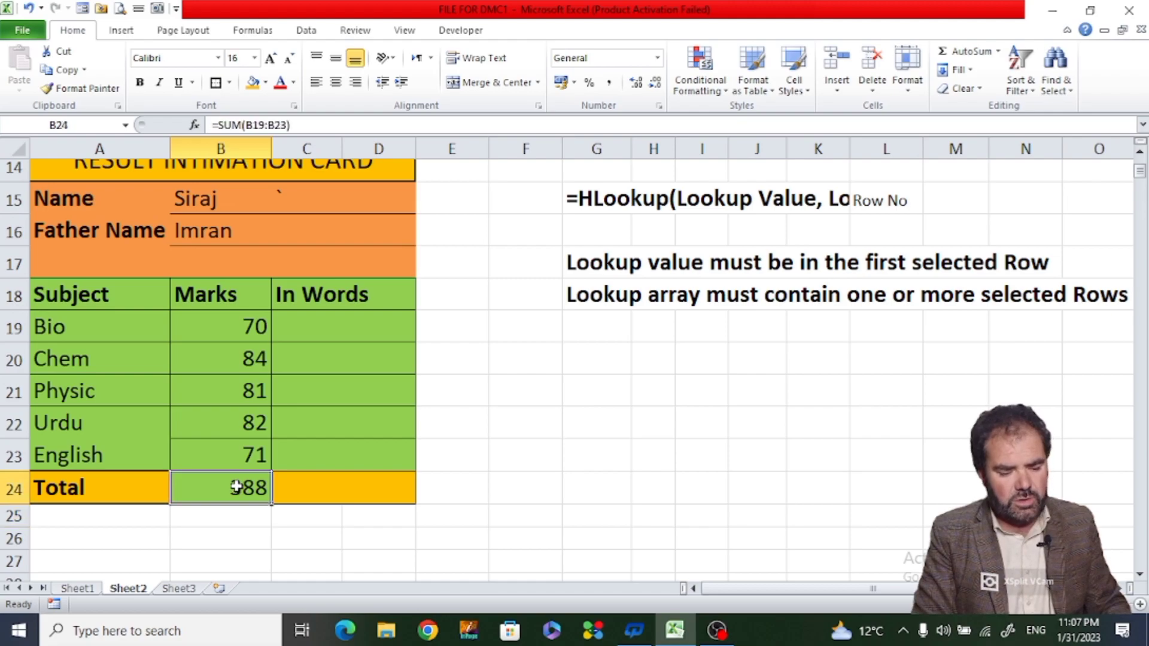
# Begin a VLOOKUP formula in C19 for the Bio marks in words, with B19 as the lookup value.
pyautogui.click(329, 333)
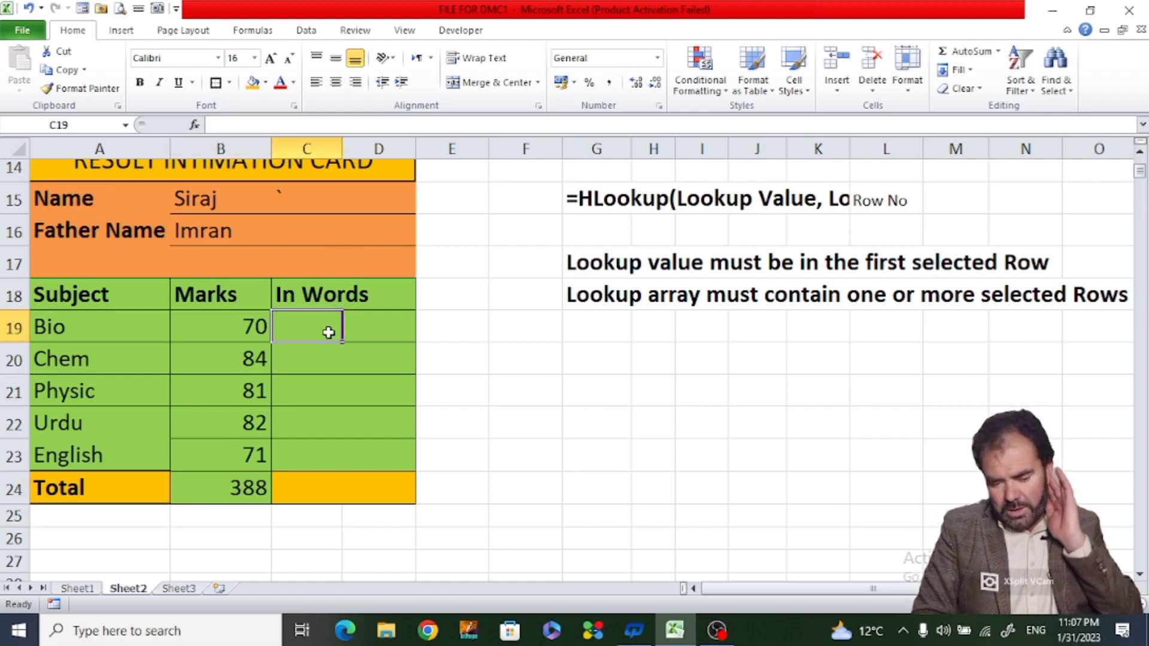
pyautogui.write('=')
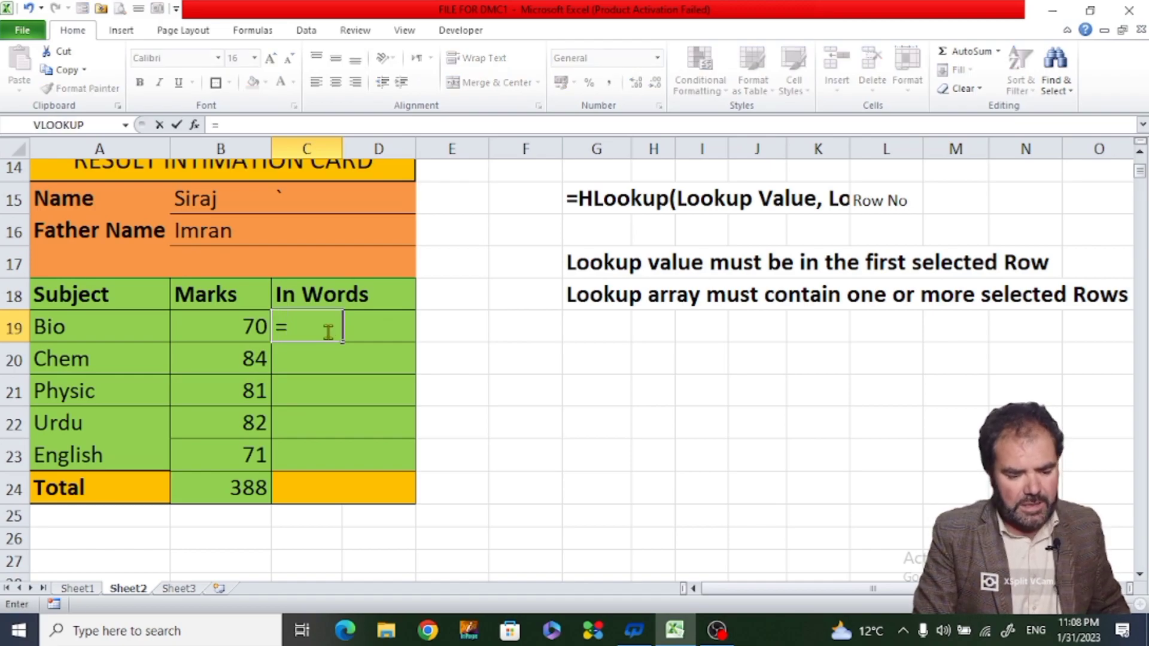
pyautogui.write('vlook')
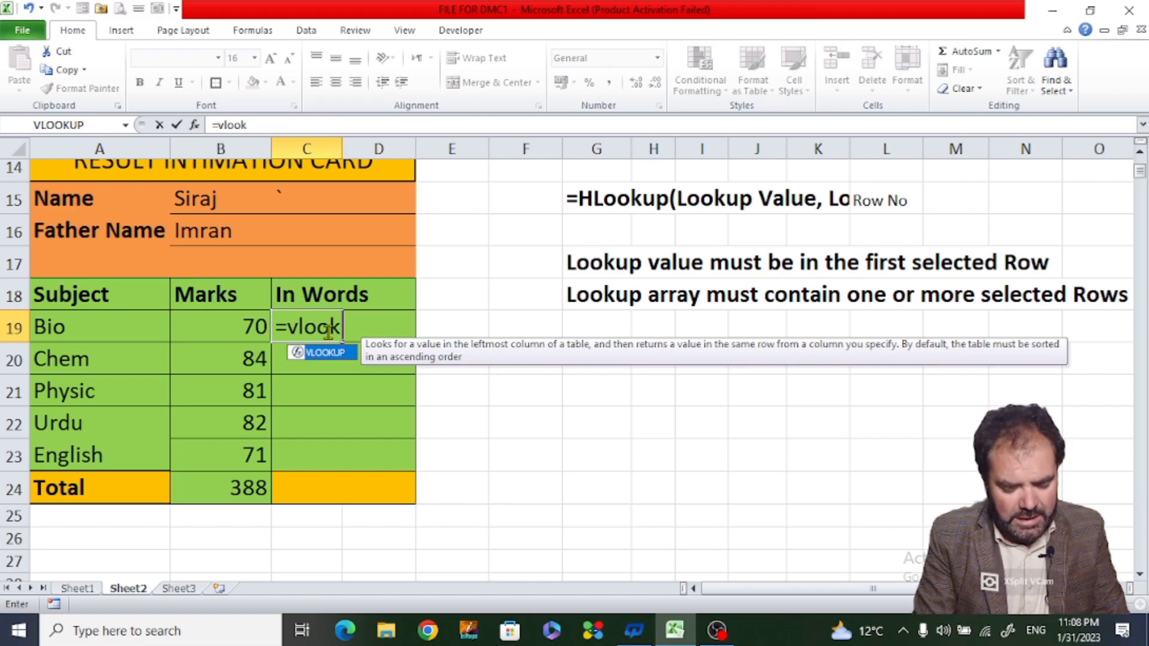
pyautogui.write('u')
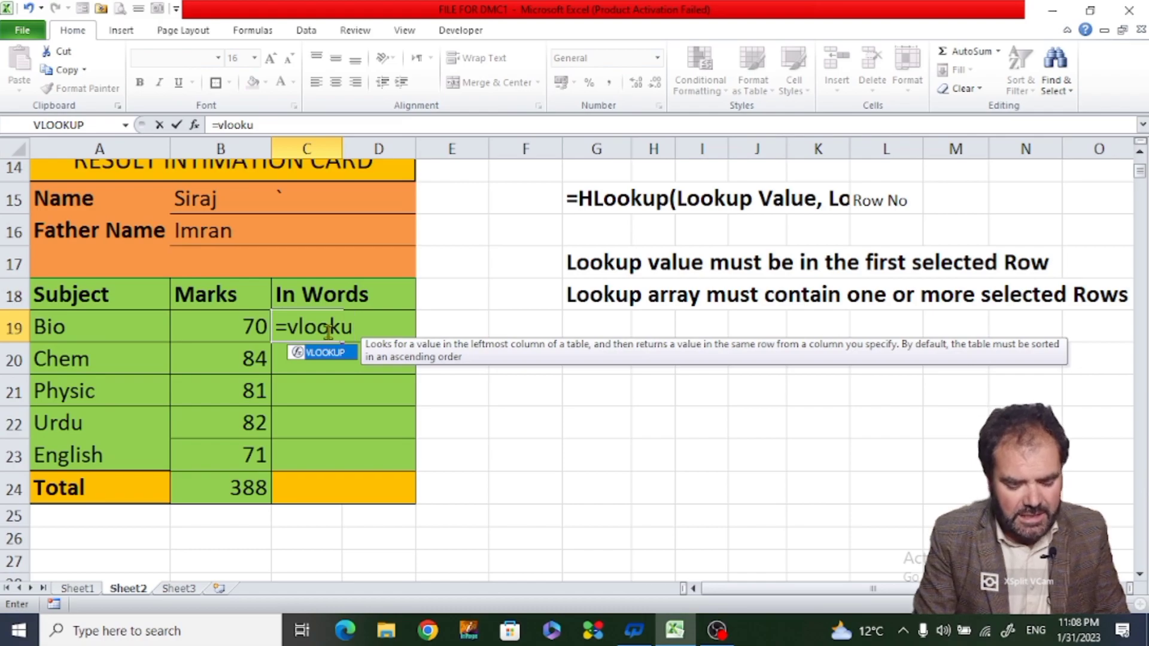
pyautogui.write('p')
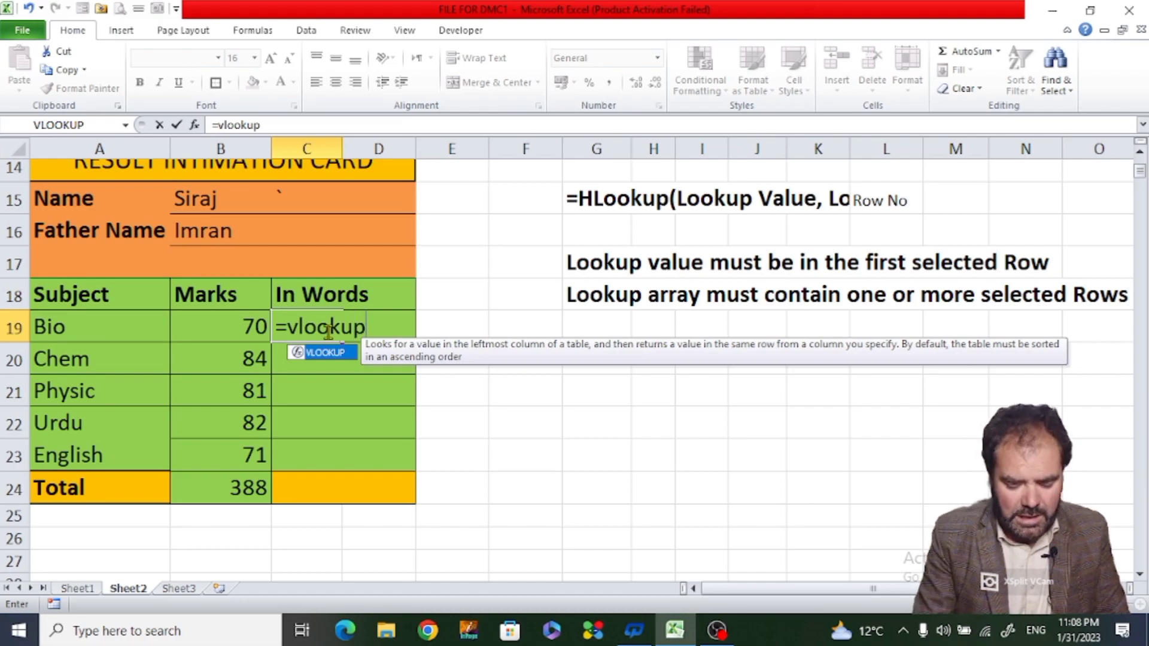
pyautogui.write('(')
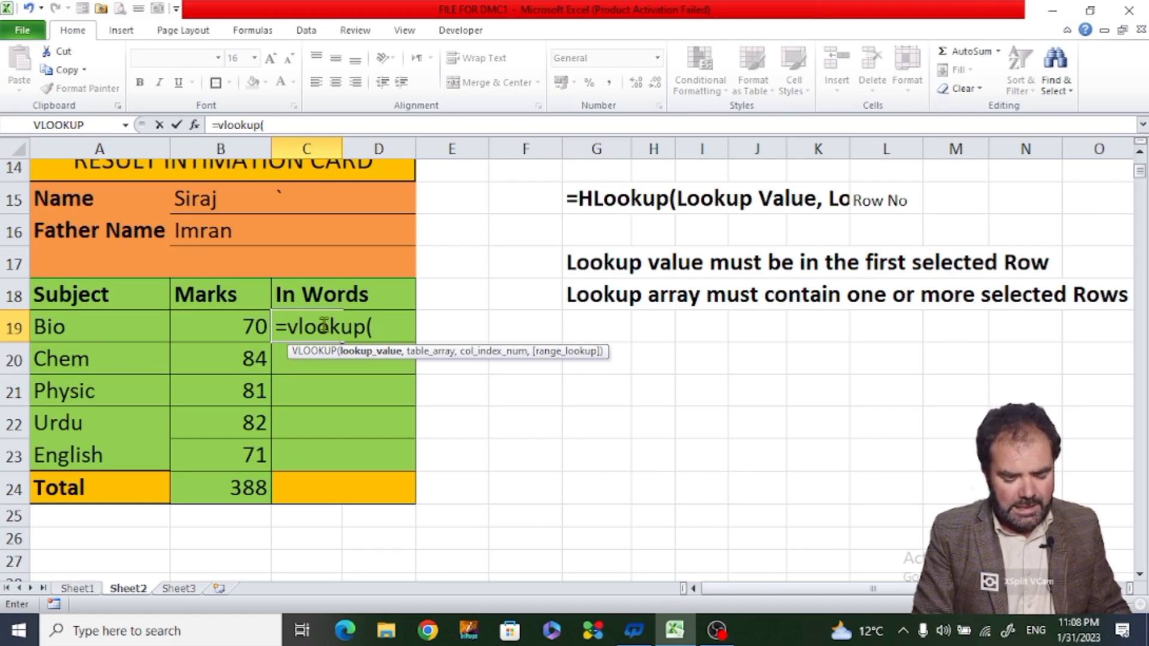
pyautogui.click(245, 325)
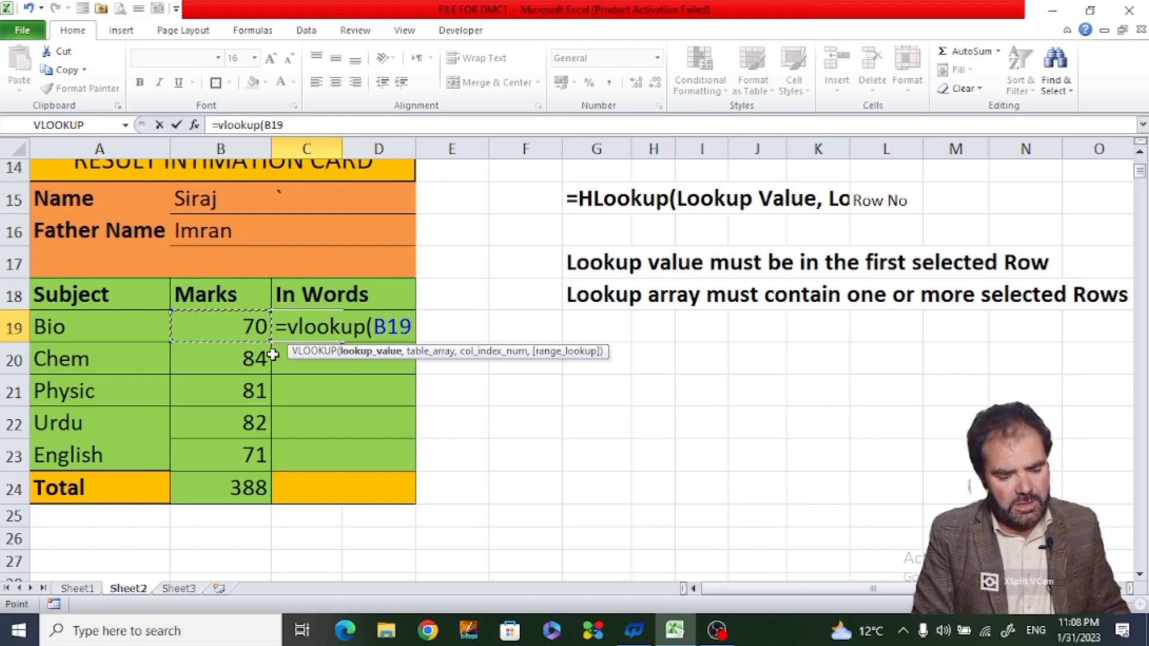
pyautogui.write(',')
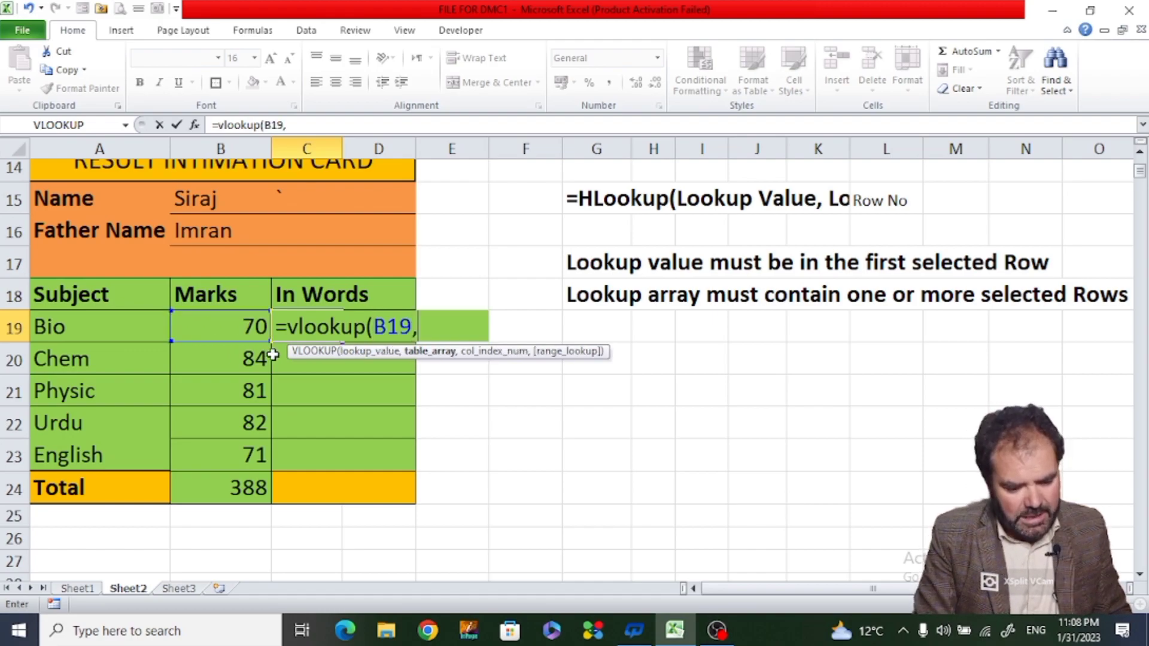
# Give the C19 formula the number-to-words table R1:S102 as table array and 2 as column index.
pyautogui.moveTo(934, 589); pyautogui.dragTo(999, 589)
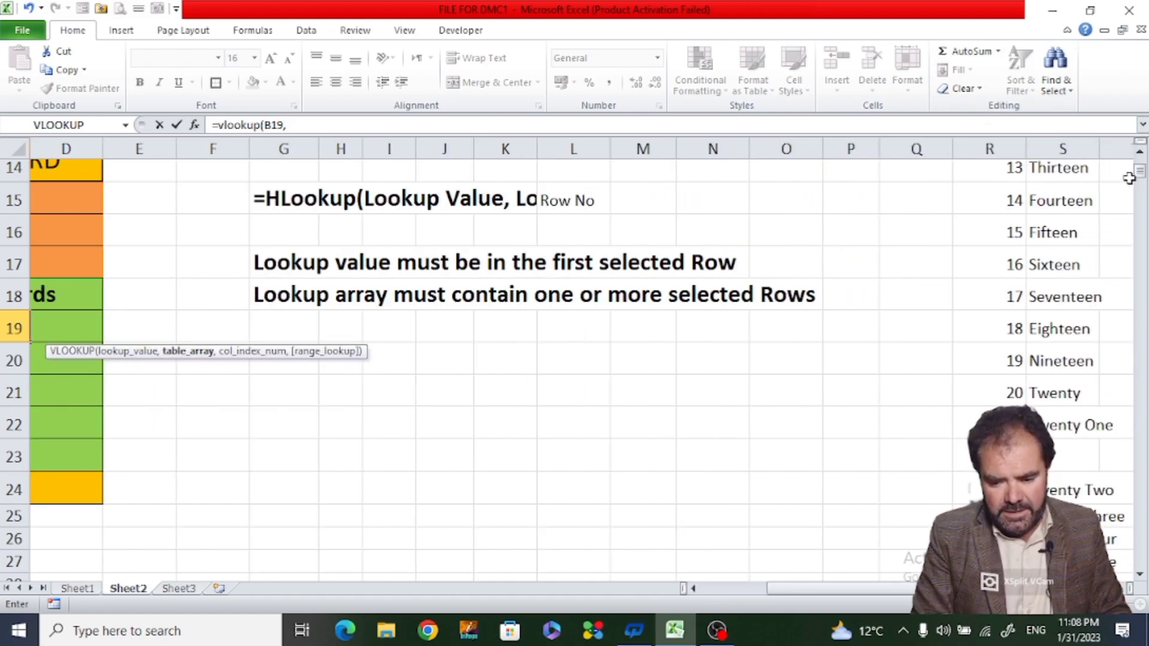
pyautogui.scroll(3, 1143, 160)
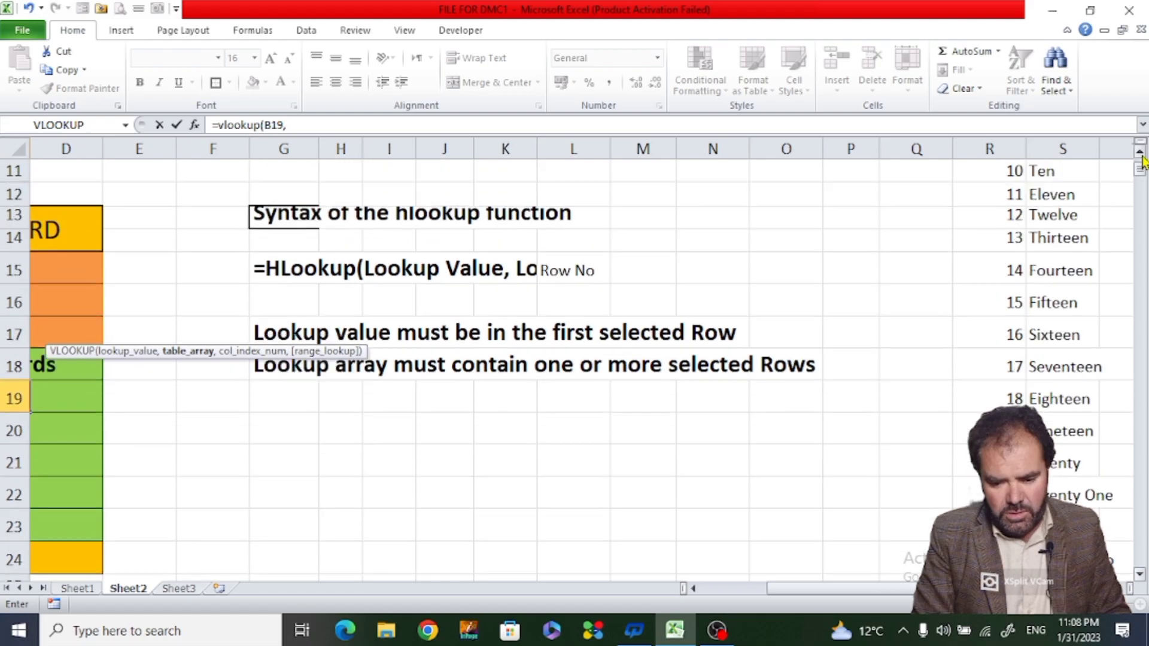
pyautogui.scroll(2, 1143, 161)
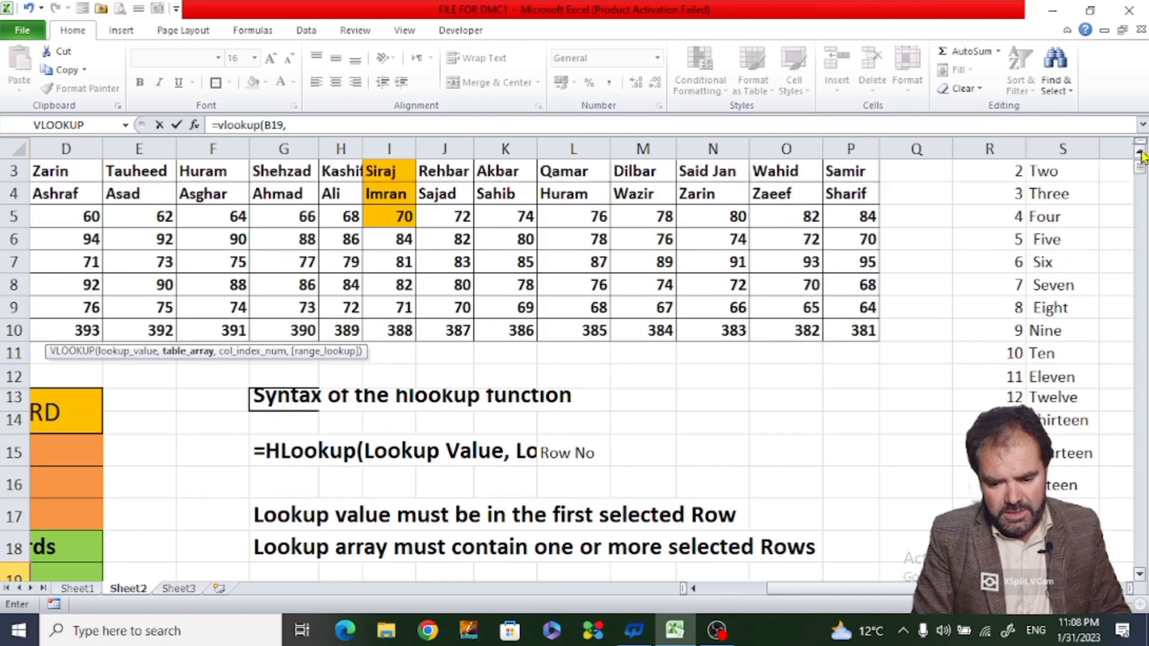
pyautogui.moveTo(1017, 175); pyautogui.dragTo(1099, 539)
pyautogui.moveTo(1084, 620)
pyautogui.mouseDown()
pyautogui.moveTo(1084, 645)
pyautogui.moveTo(1083, 623)
pyautogui.mouseUp()
pyautogui.moveTo(1083, 515); pyautogui.dragTo(1068, 238)
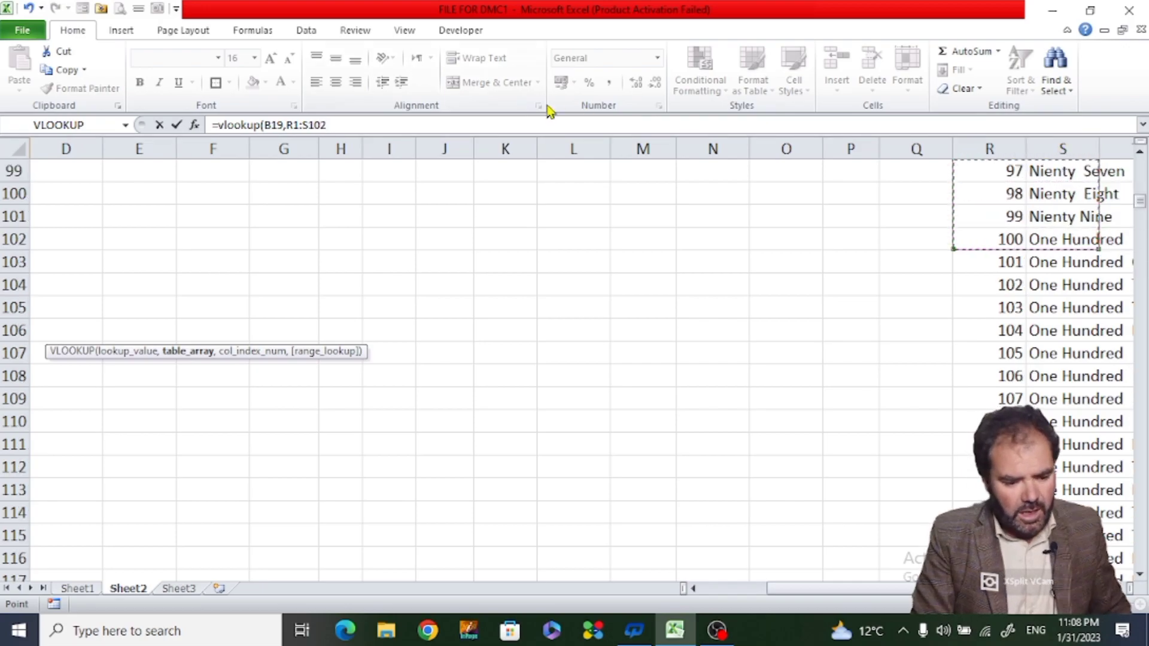
pyautogui.write(',')
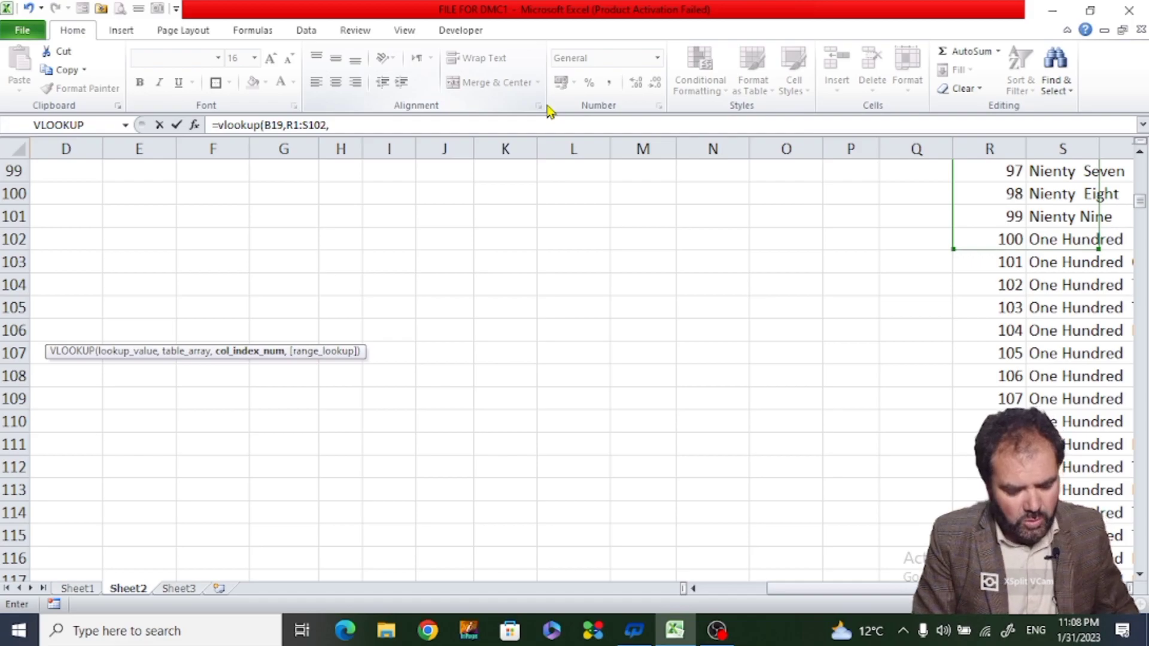
pyautogui.write('2')
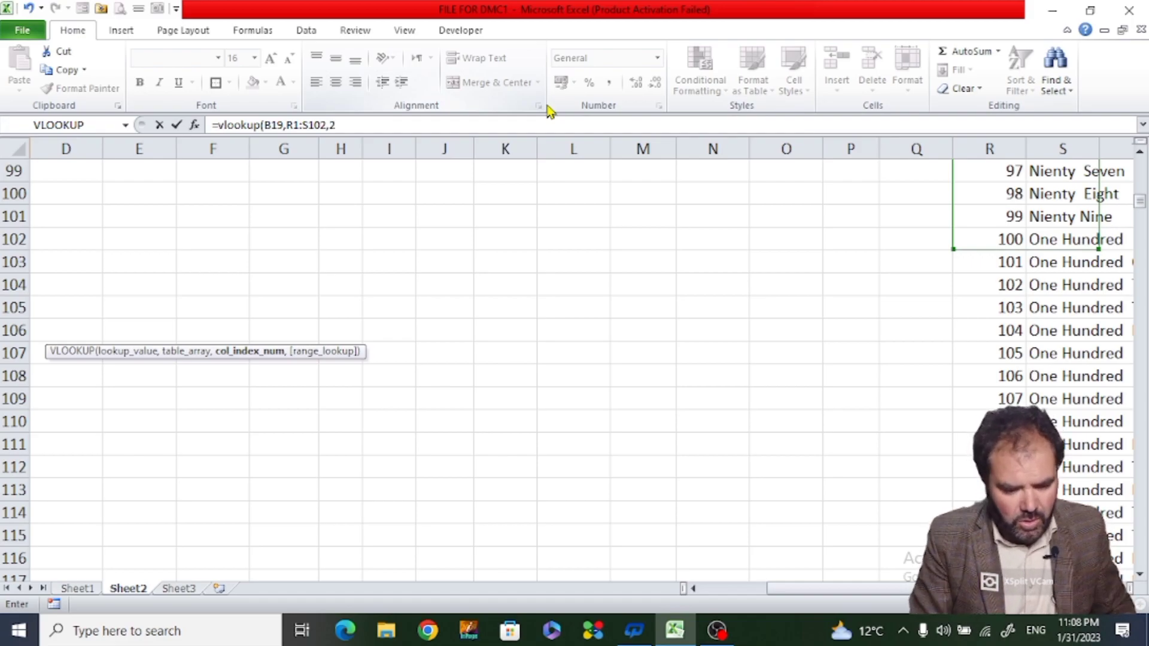
# Make the C19 formula's table range absolute as $R$1:$S$102 and enter the formula.
pyautogui.click(295, 127)
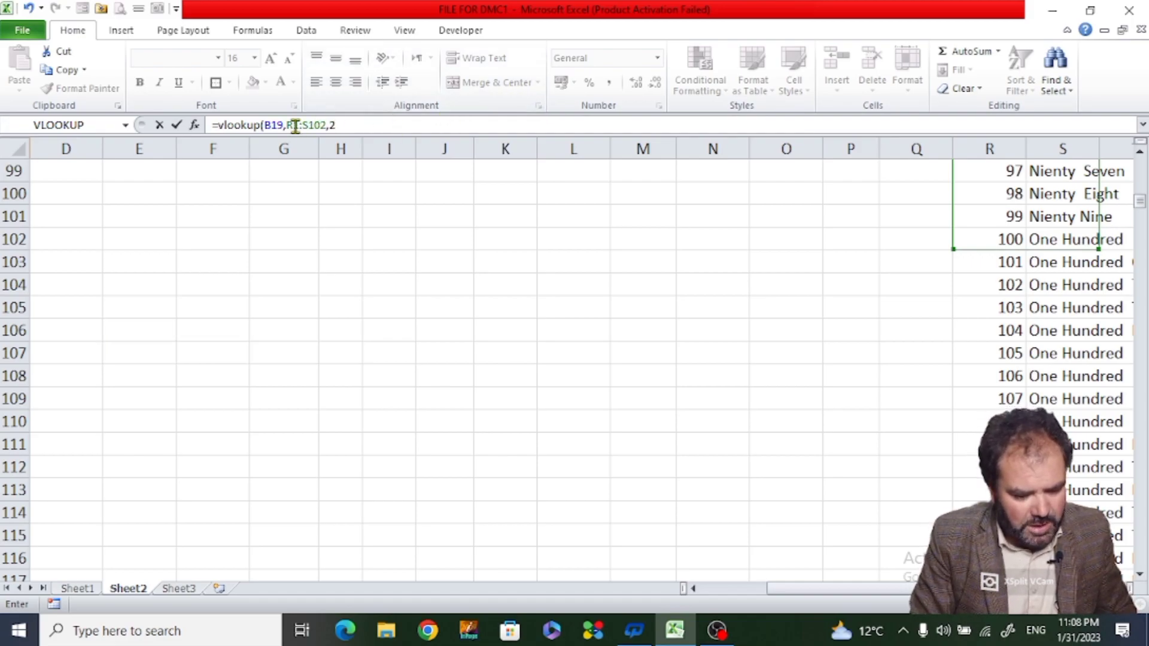
pyautogui.click(295, 126)
pyautogui.press('F4')
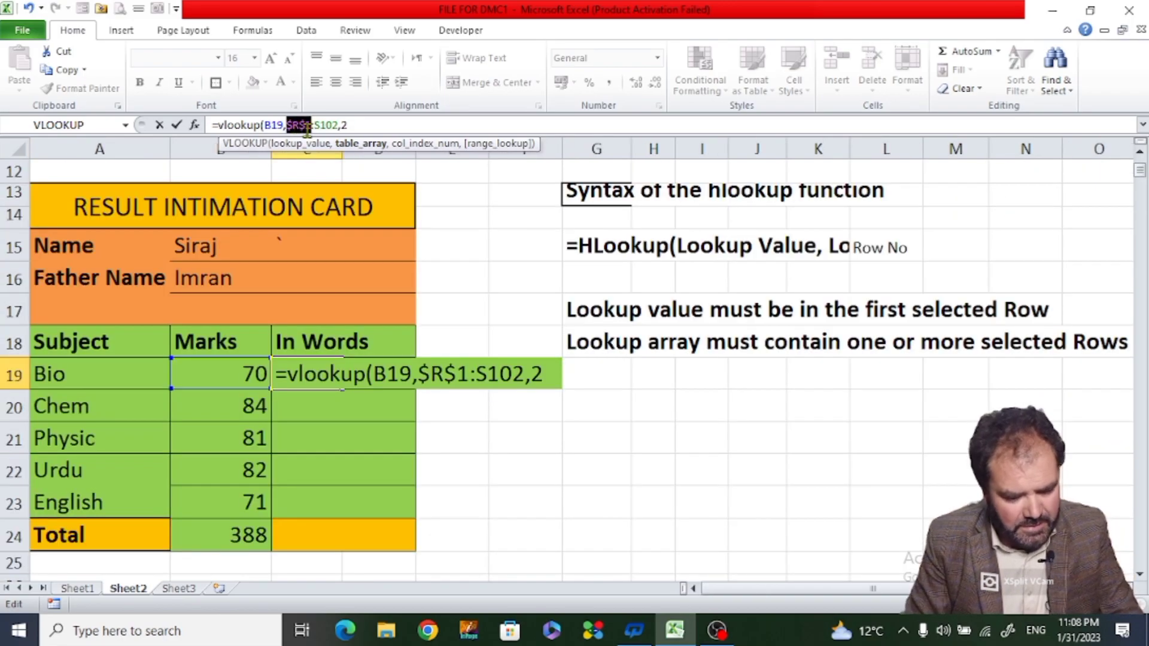
pyautogui.click(324, 126)
pyautogui.press('F4')
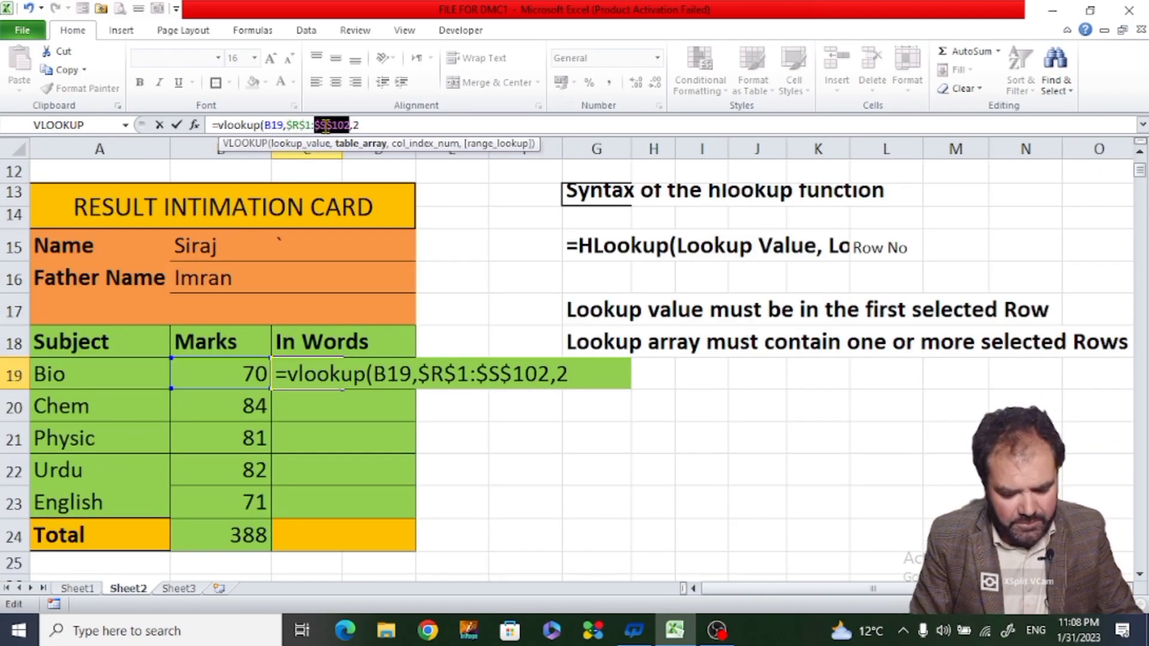
pyautogui.press('Return')
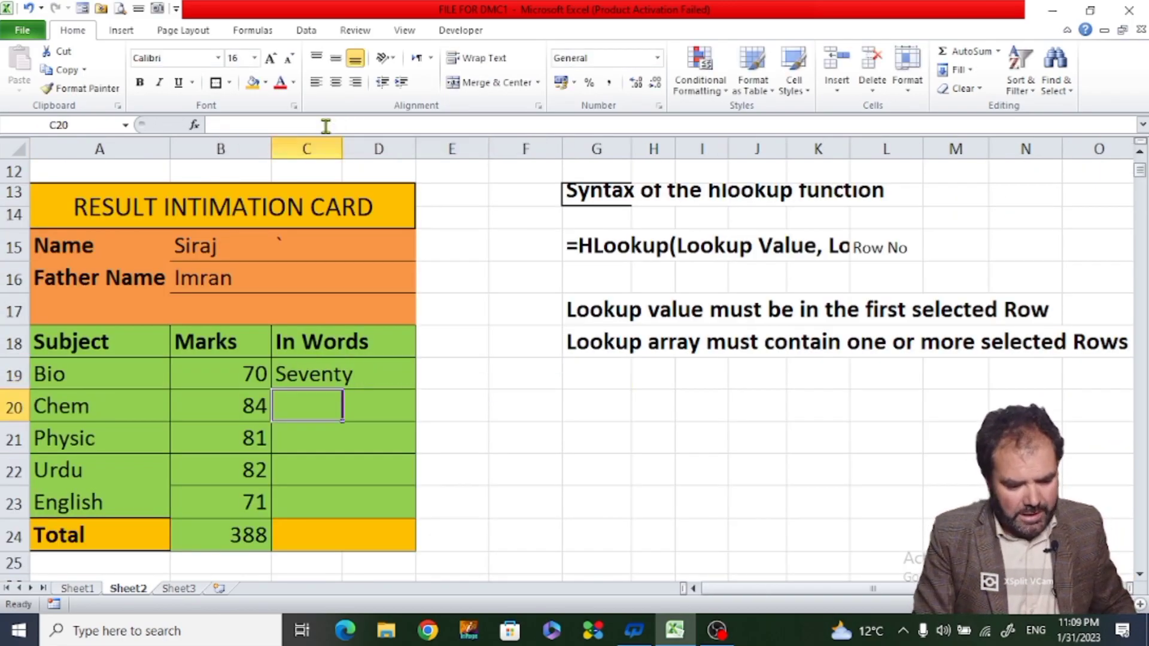
# Fill the In Words formula from C19 down through the English row in C23.
pyautogui.click(341, 374)
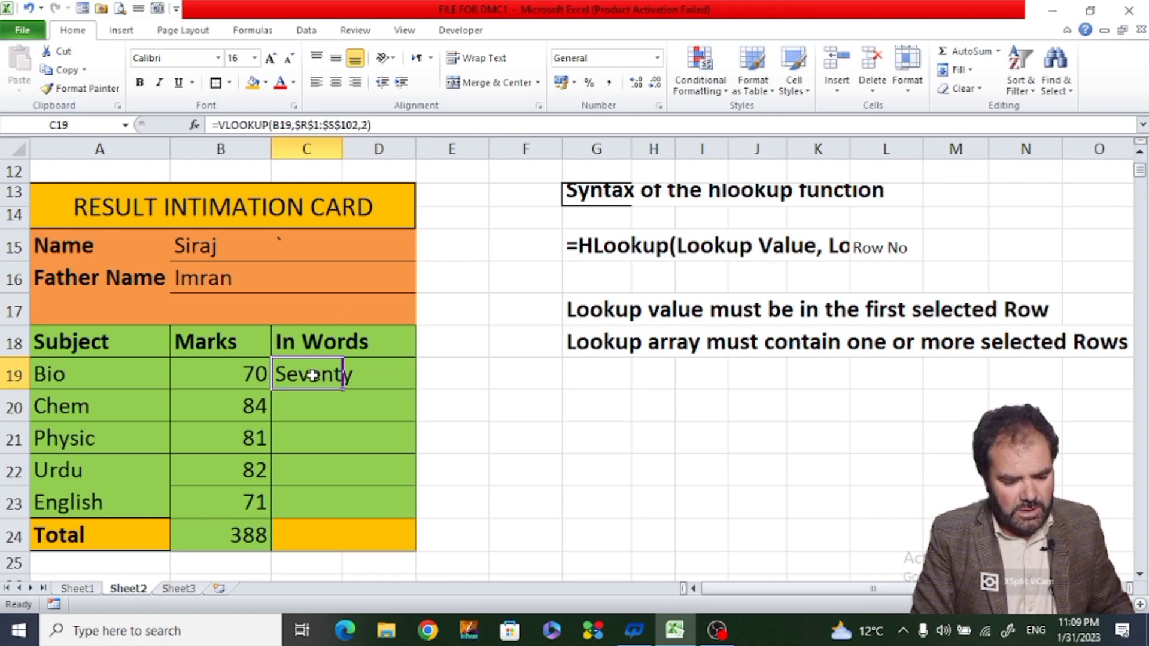
pyautogui.doubleClick(343, 390)
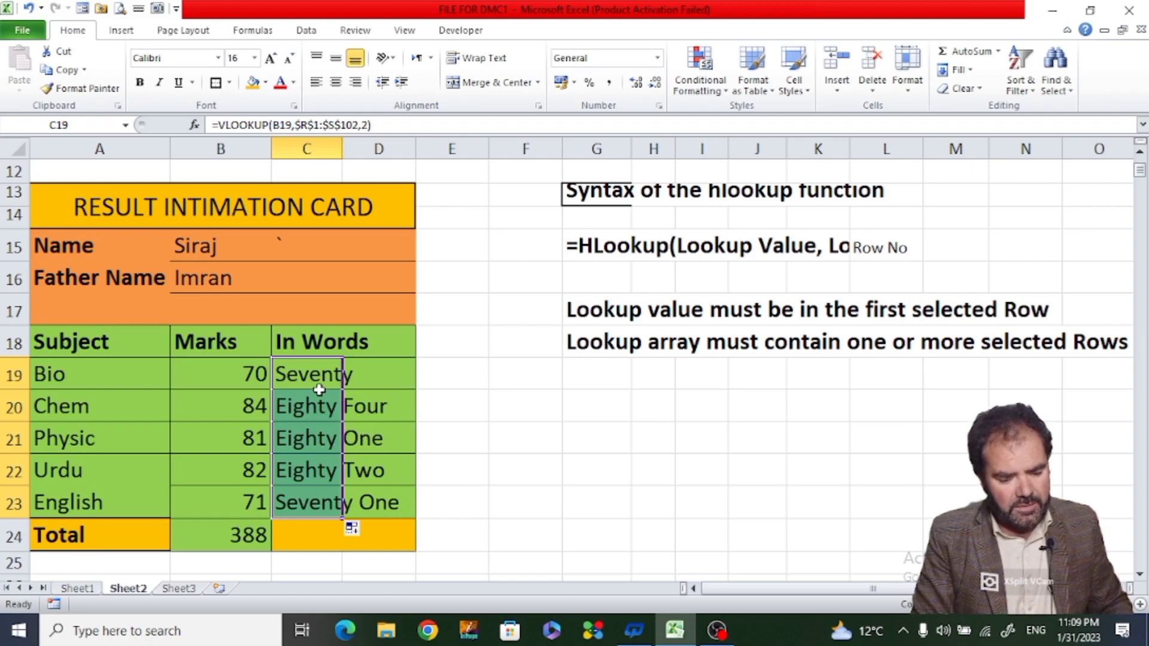
pyautogui.click(311, 536)
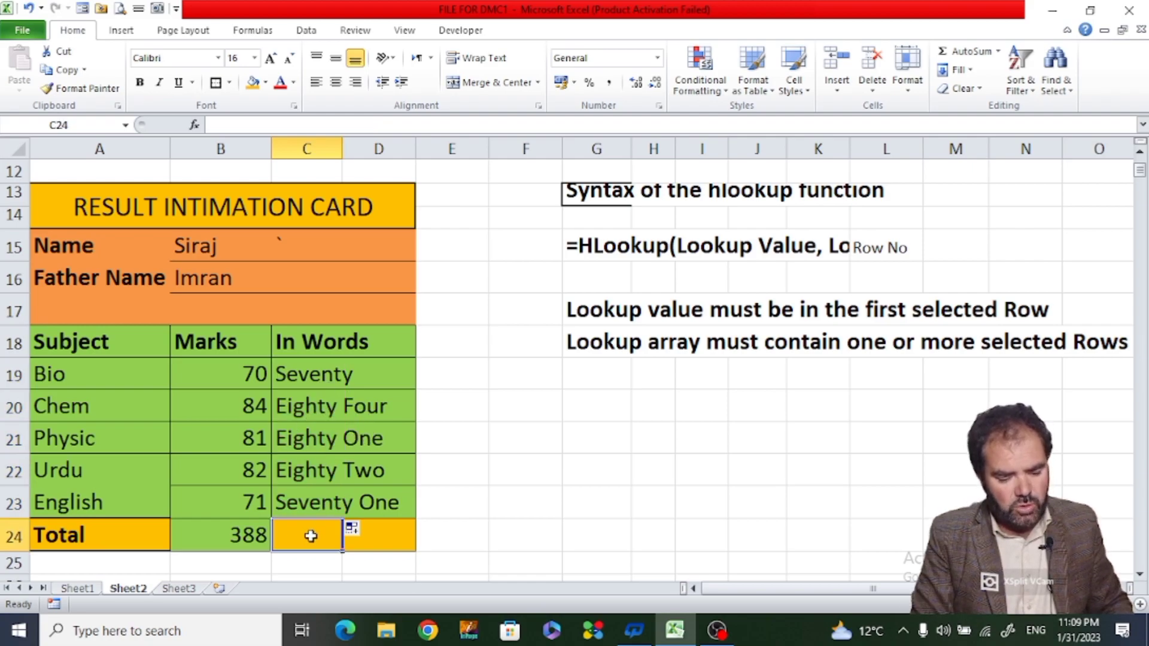
pyautogui.click(315, 502)
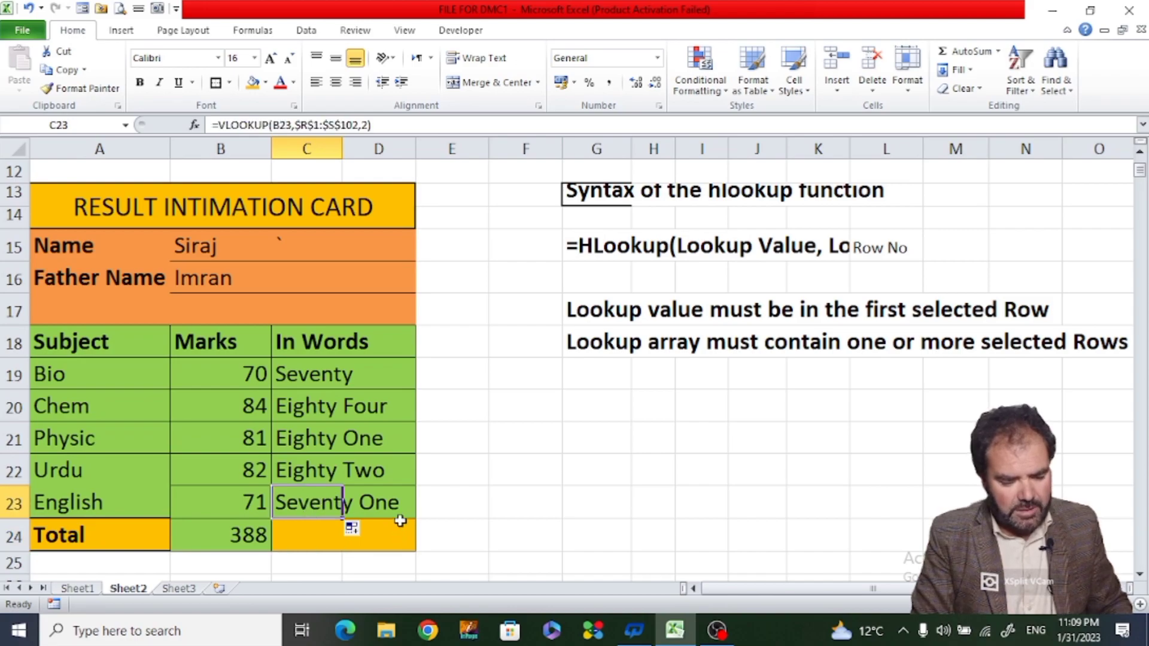
# Begin a VLOOKUP formula in C24 for the total in words, with B24 as the lookup value.
pyautogui.click(320, 526)
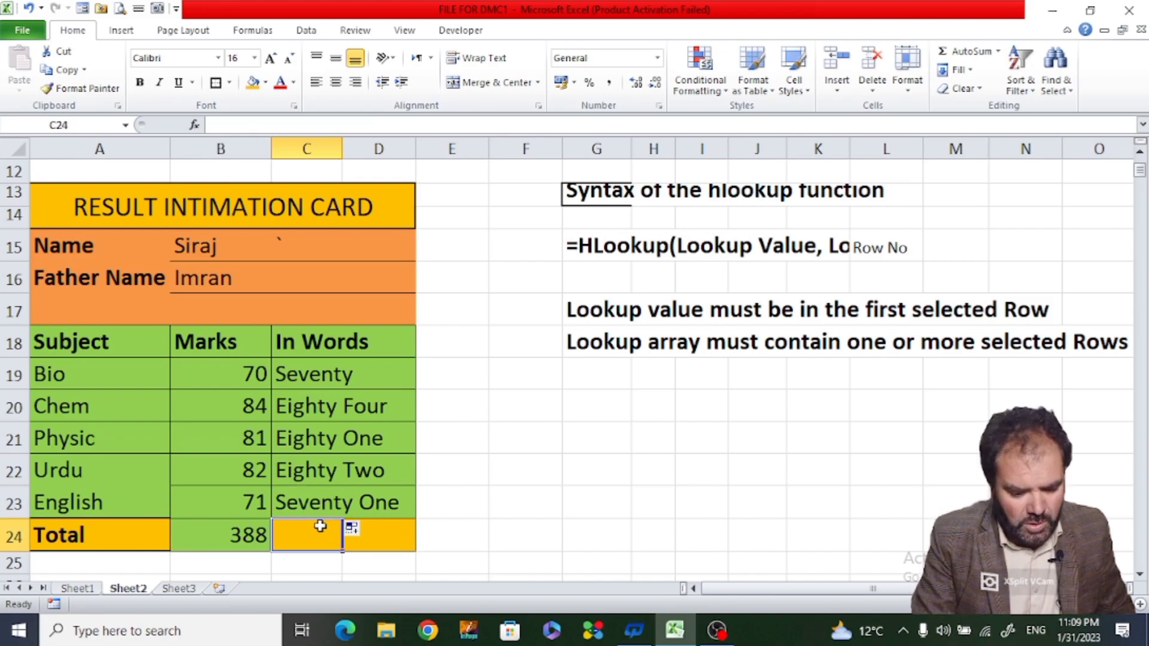
pyautogui.write('=')
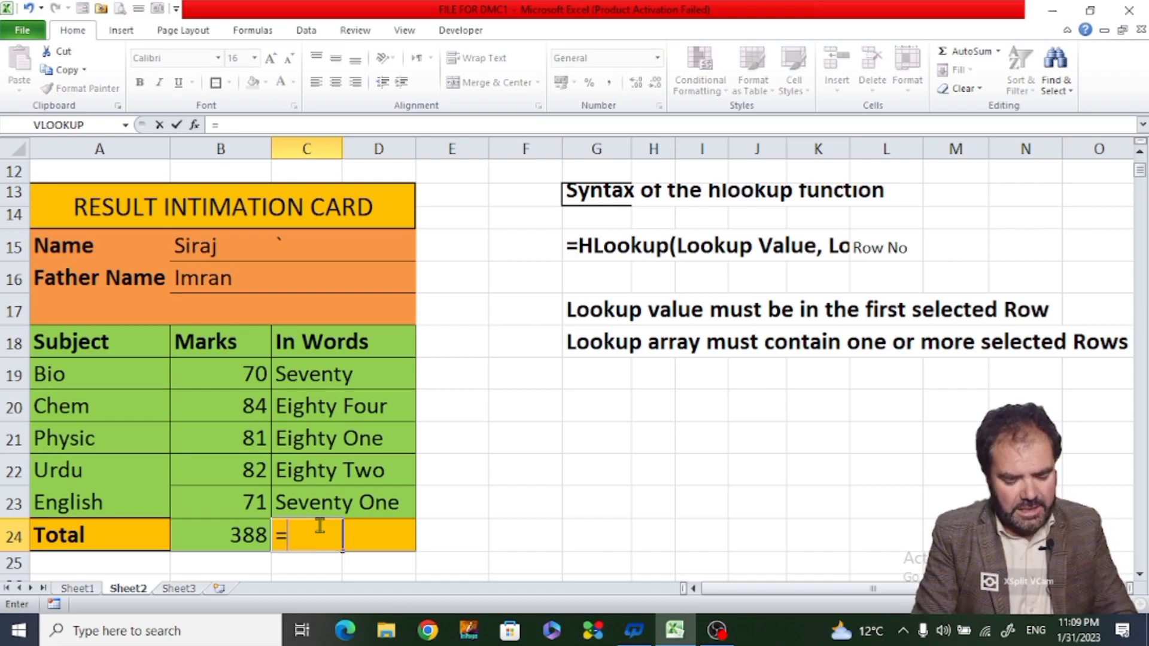
pyautogui.write('vlook')
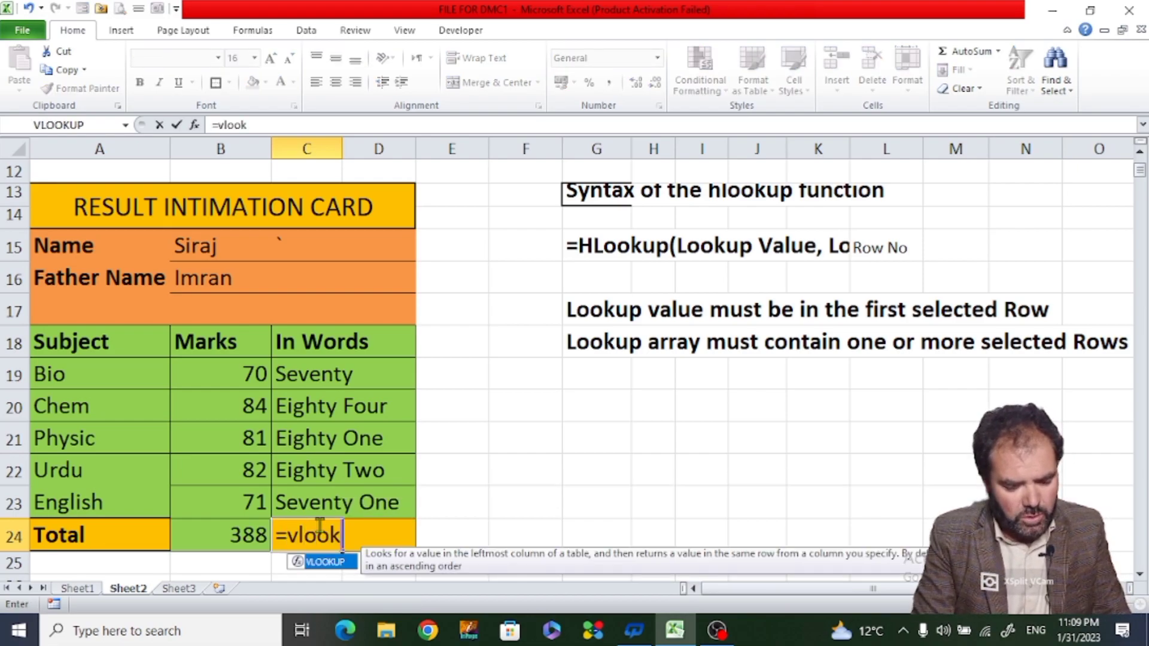
pyautogui.write('up')
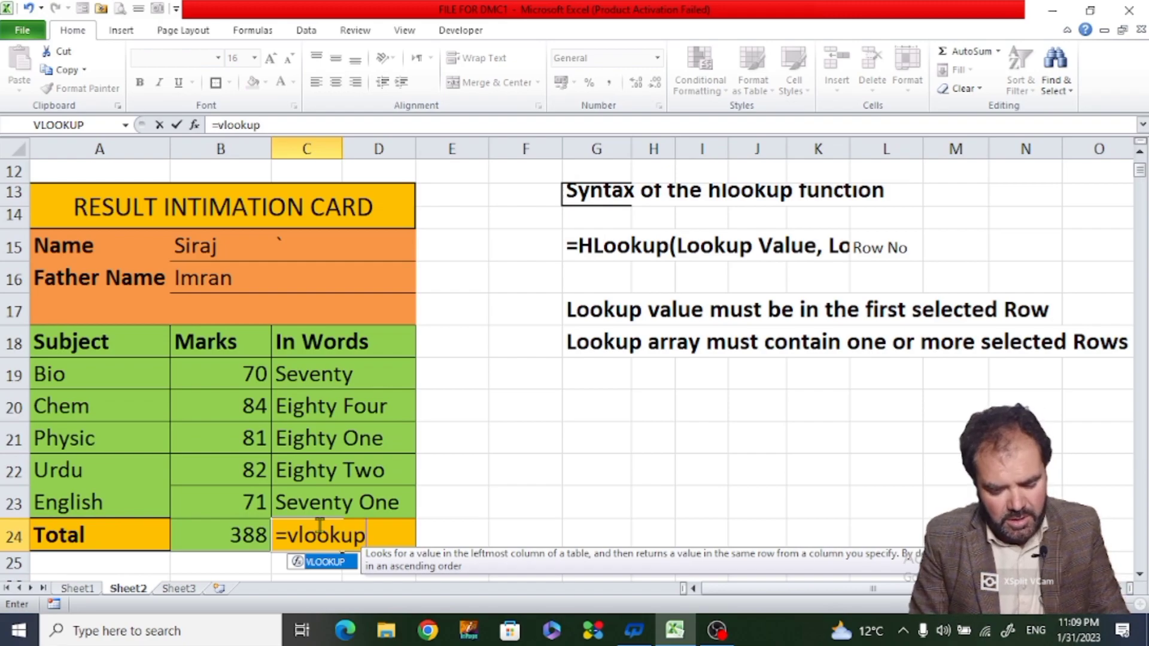
pyautogui.write('(')
pyautogui.click(254, 536)
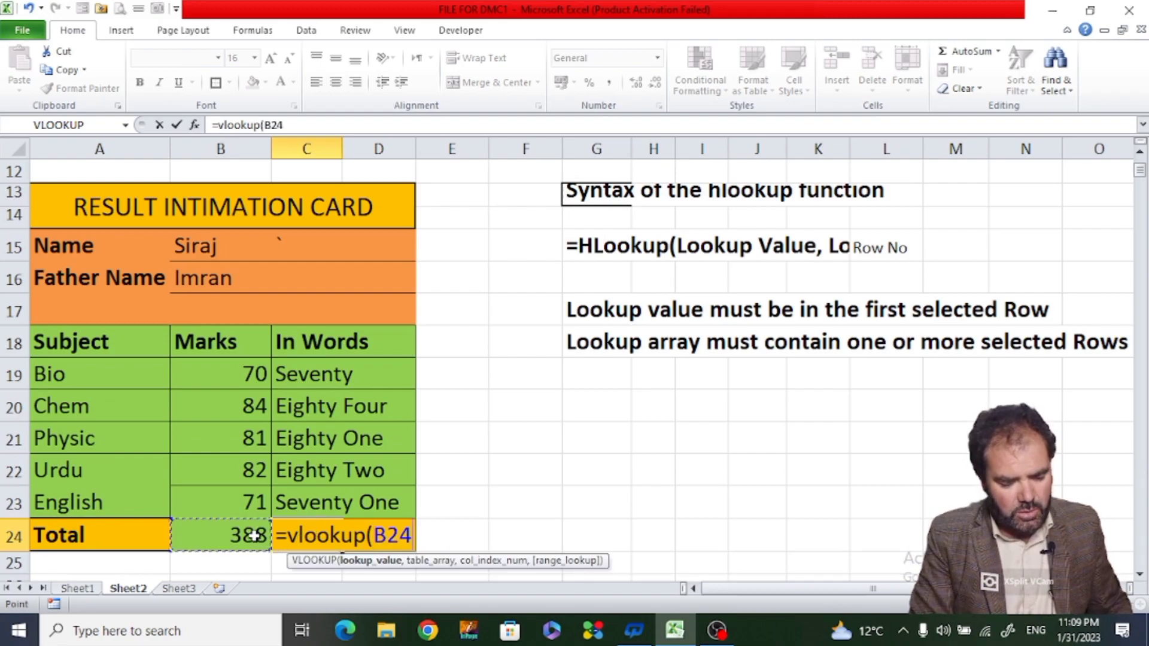
pyautogui.write(',')
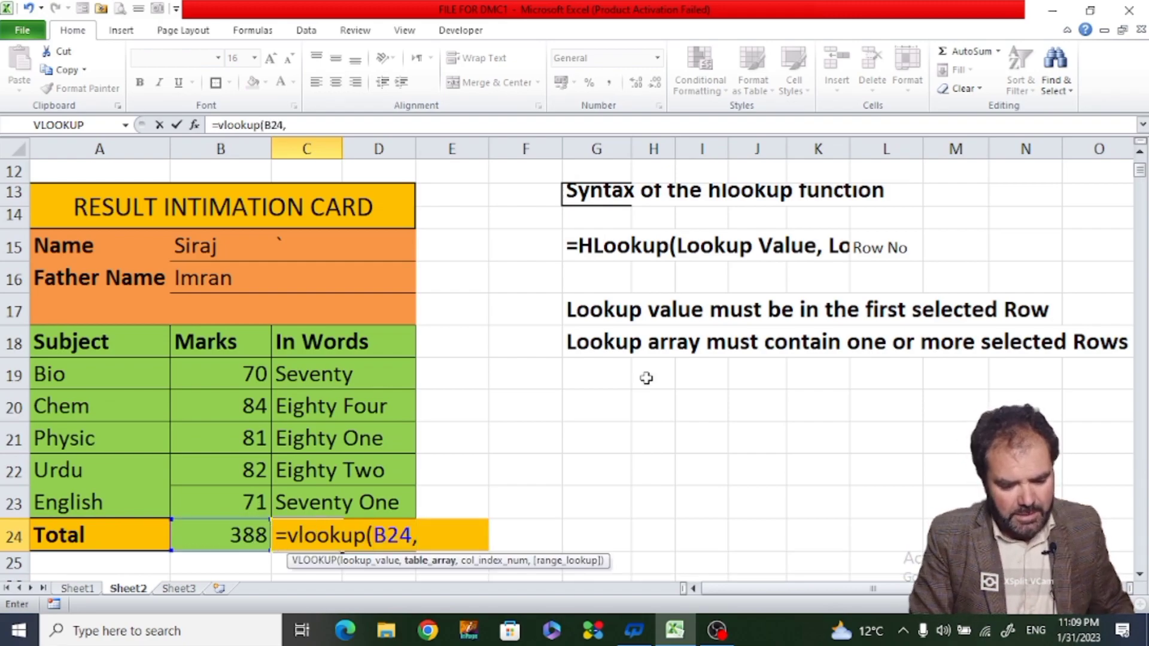
# Give the C24 formula the number-to-words range R1:U1102 as table array and 2 as column index.
pyautogui.moveTo(957, 589); pyautogui.dragTo(1024, 589)
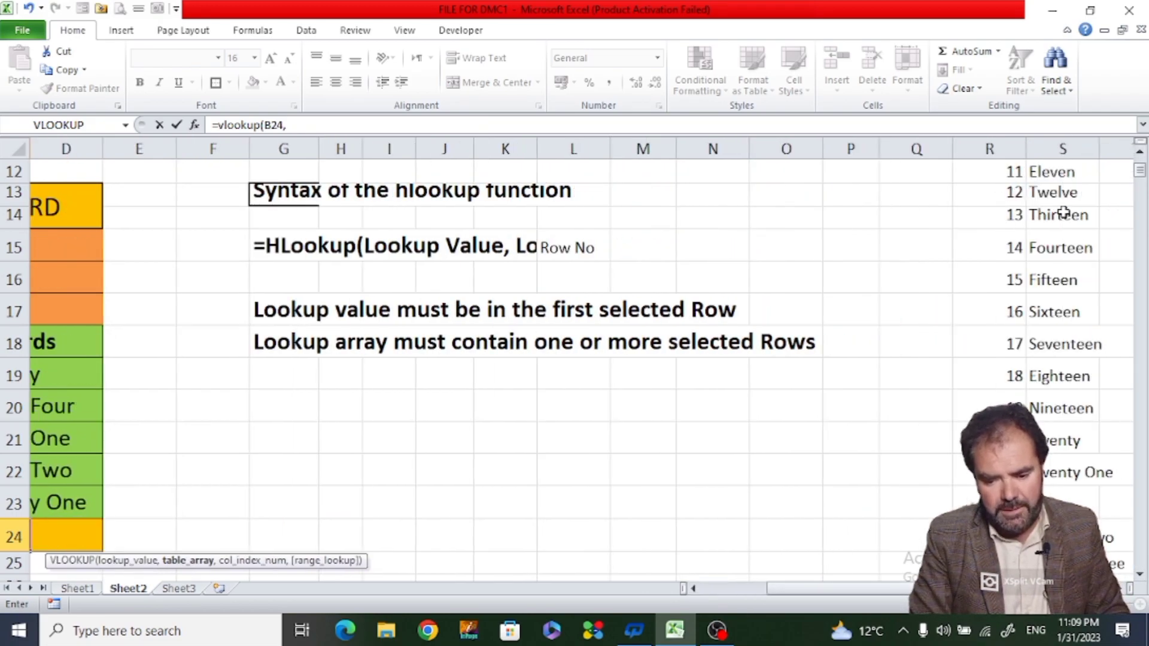
pyautogui.click(1140, 152)
pyautogui.click(1139, 152)
pyautogui.click(1140, 152)
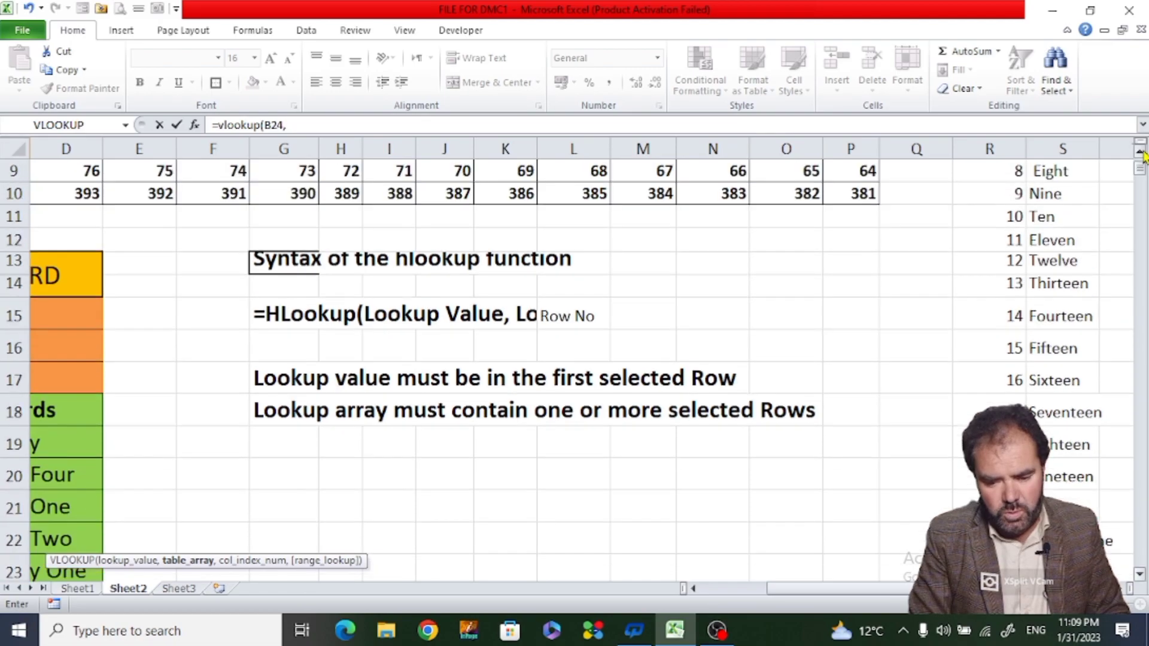
pyautogui.click(1140, 152)
pyautogui.click(1139, 152)
pyautogui.click(1140, 152)
pyautogui.click(1140, 152)
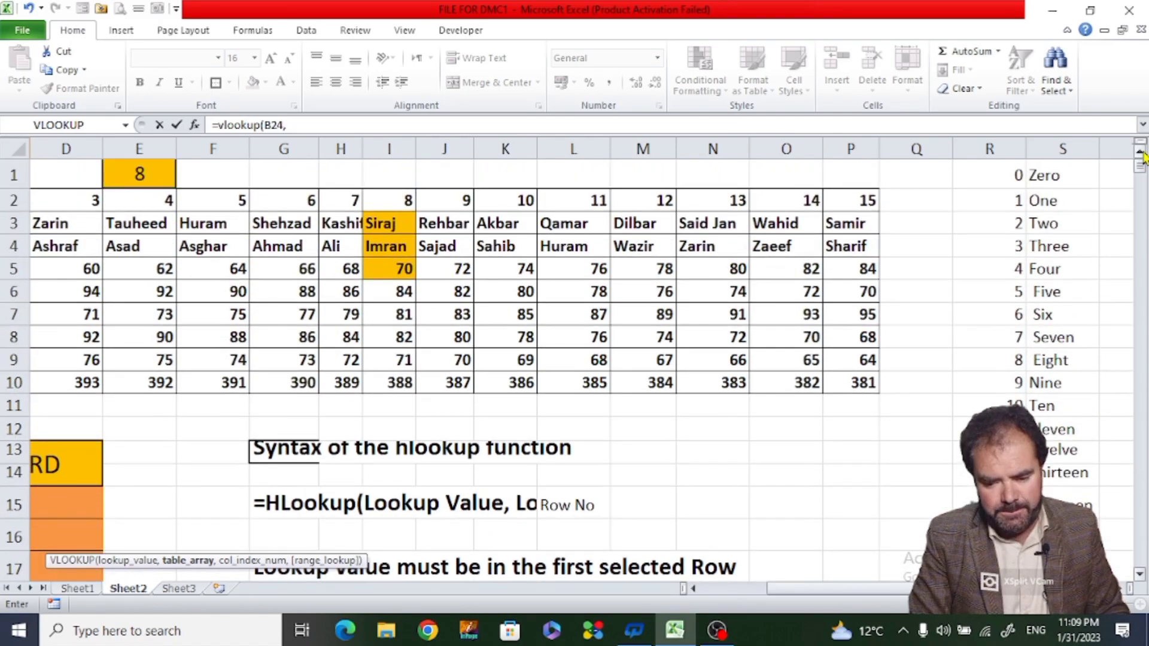
pyautogui.moveTo(1010, 176); pyautogui.dragTo(448, 489)
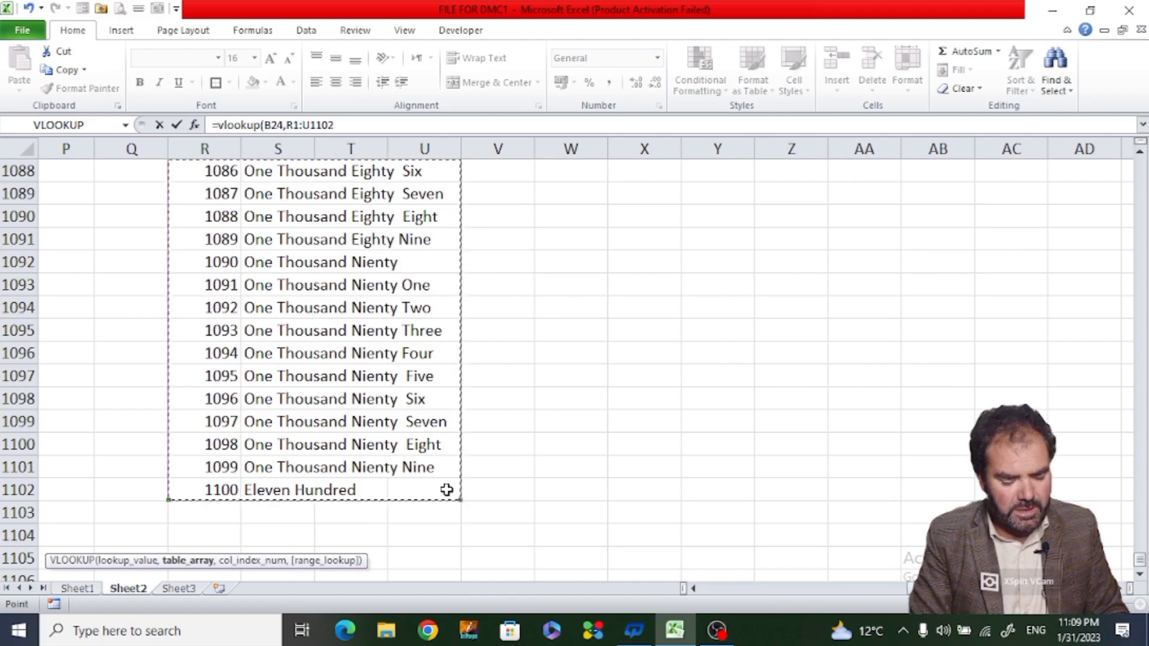
pyautogui.click(354, 125)
pyautogui.write(',2')
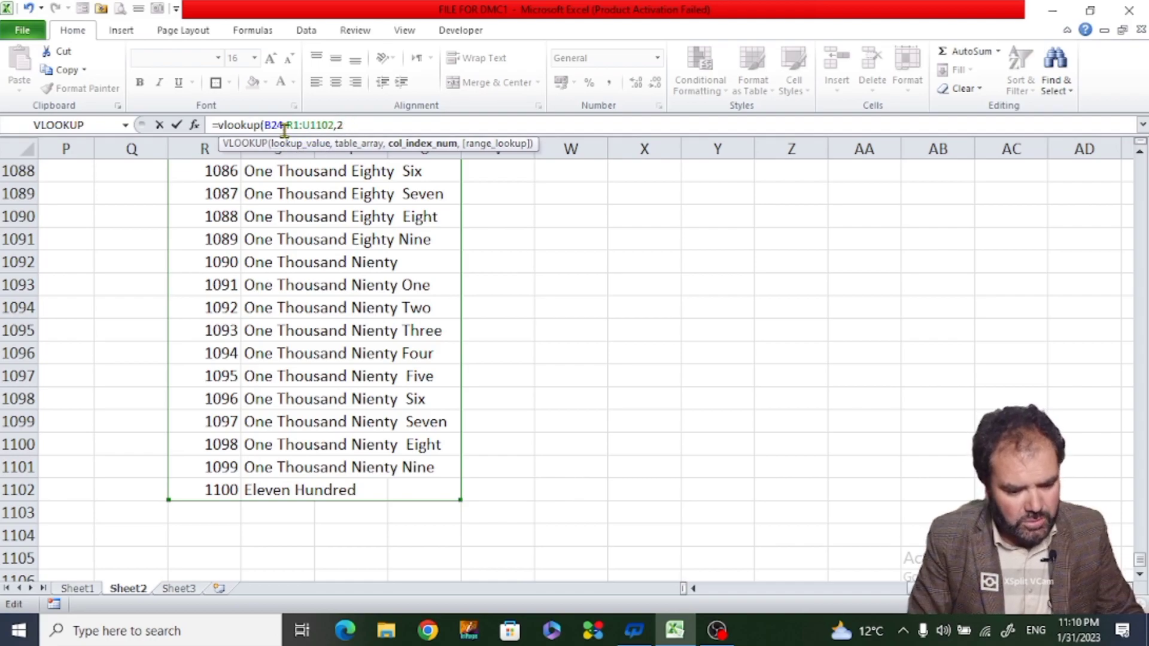
# Make the C24 formula's table range absolute as $R$1:$U$1102, close the parenthesis and enter the formula.
pyautogui.click(296, 124)
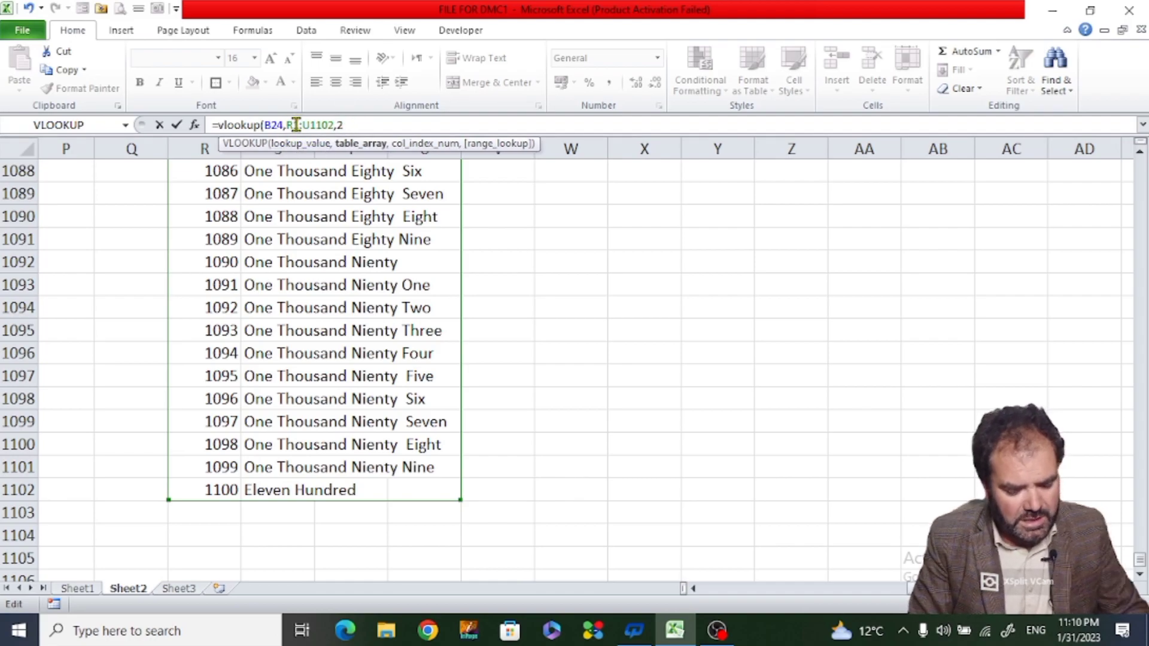
pyautogui.press('F4')
pyautogui.click(323, 125)
pyautogui.press('F4')
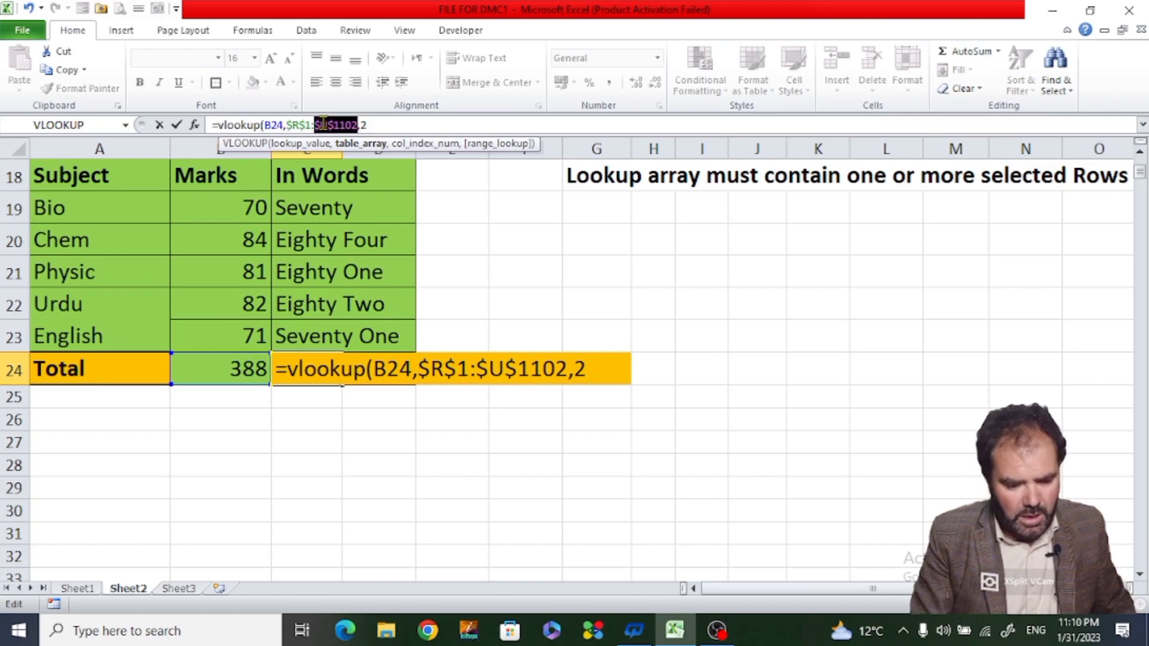
pyautogui.click(372, 127)
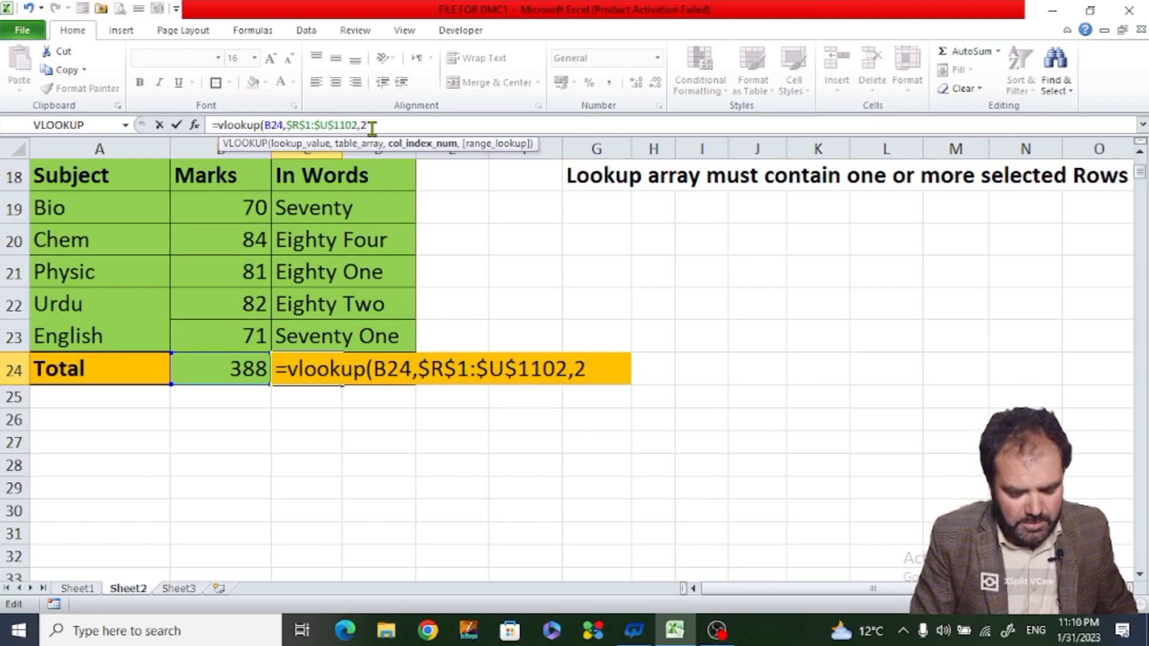
pyautogui.write(')')
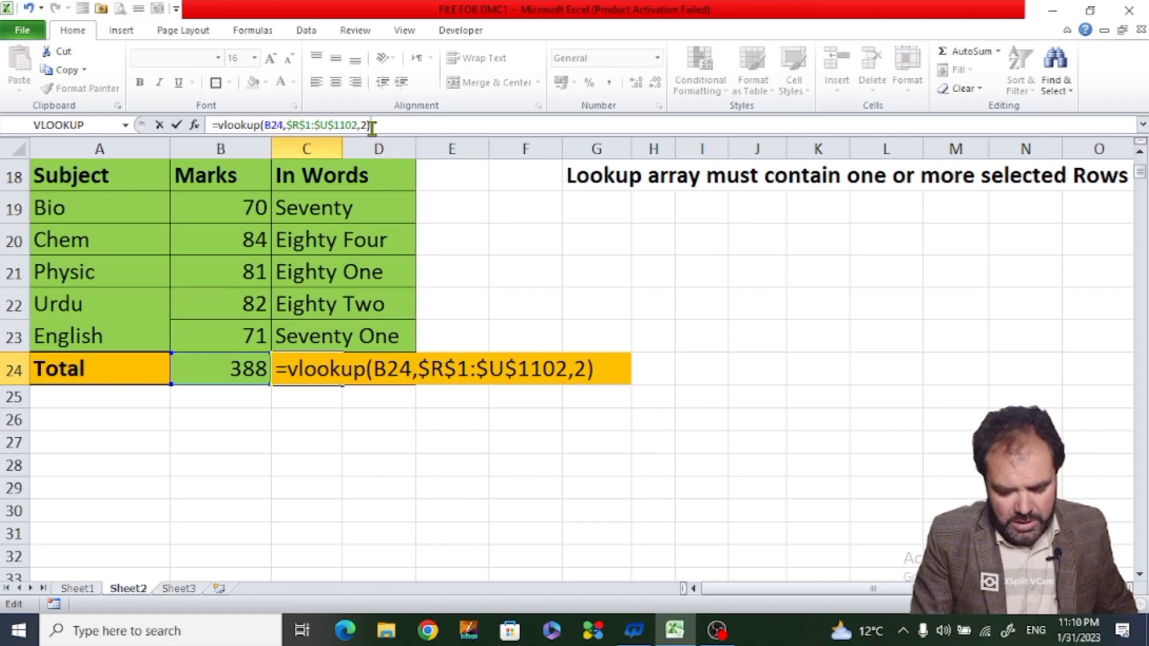
pyautogui.press('Return')
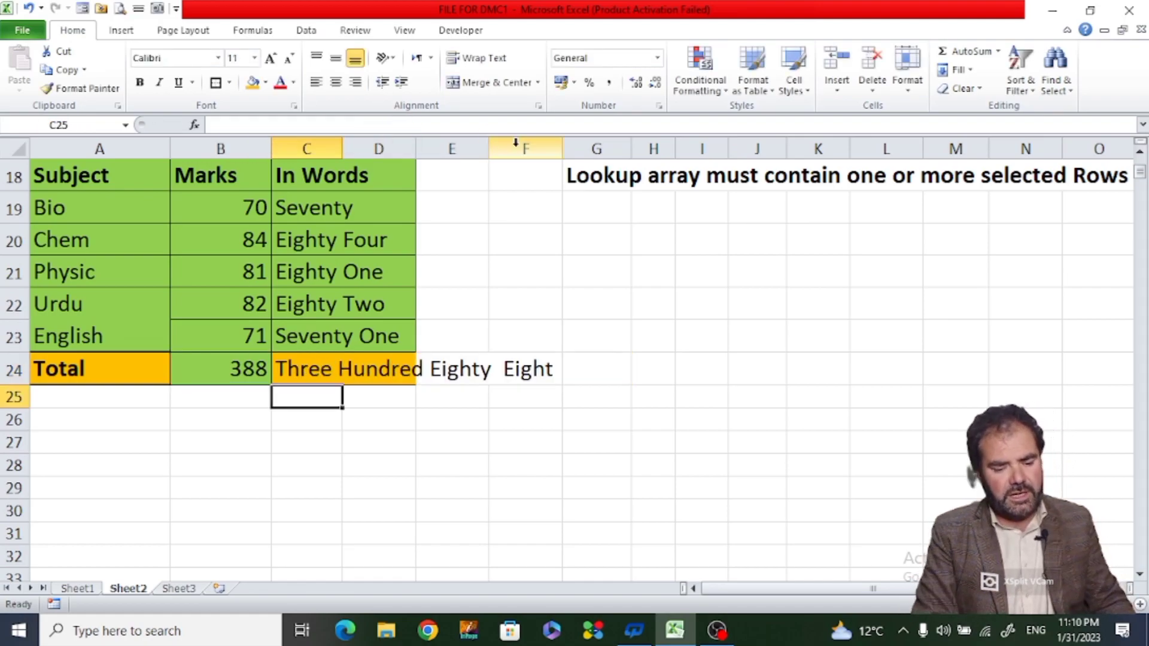
# Set the lookup roll number in E1 to 1.
pyautogui.click(372, 323)
pyautogui.press('Up')
pyautogui.press('Up')
pyautogui.press('Up')
pyautogui.press('Up')
pyautogui.press('Up')
pyautogui.press('Up')
pyautogui.press('Up')
pyautogui.press('Up')
pyautogui.press('Up')
pyautogui.press('Up')
pyautogui.press('Up')
pyautogui.press('Up')
pyautogui.press('Up')
pyautogui.press('Up')
pyautogui.press('Up')
pyautogui.press('Up')
pyautogui.press('Up')
pyautogui.press('Up')
pyautogui.press('Up')
pyautogui.press('Up')
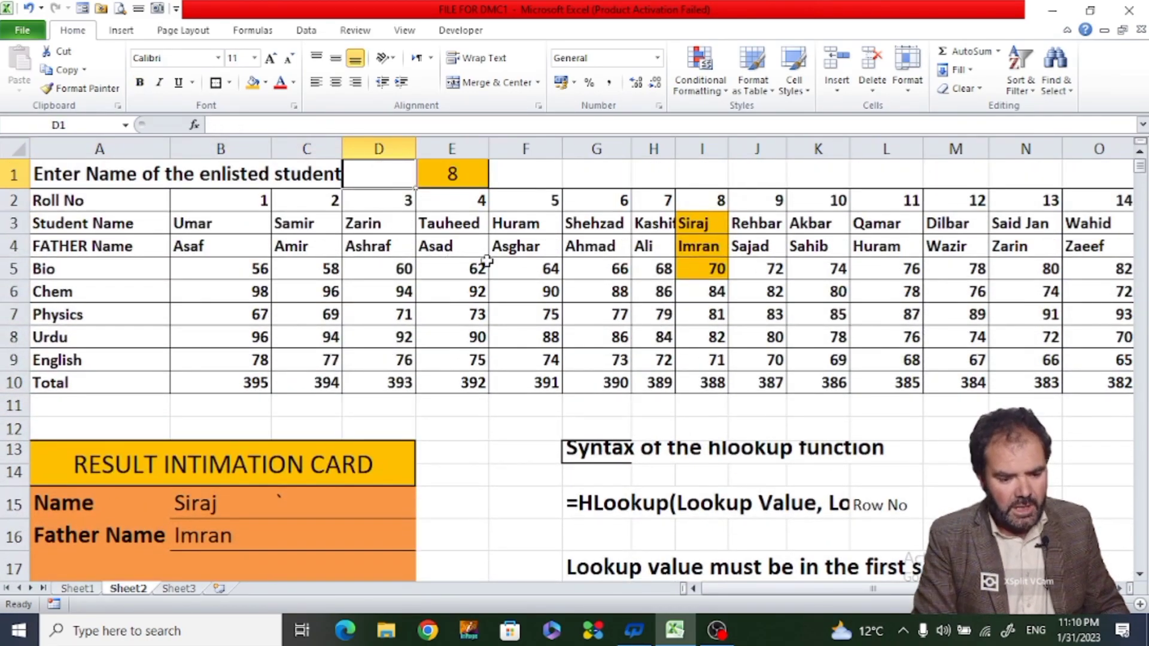
pyautogui.click(446, 175)
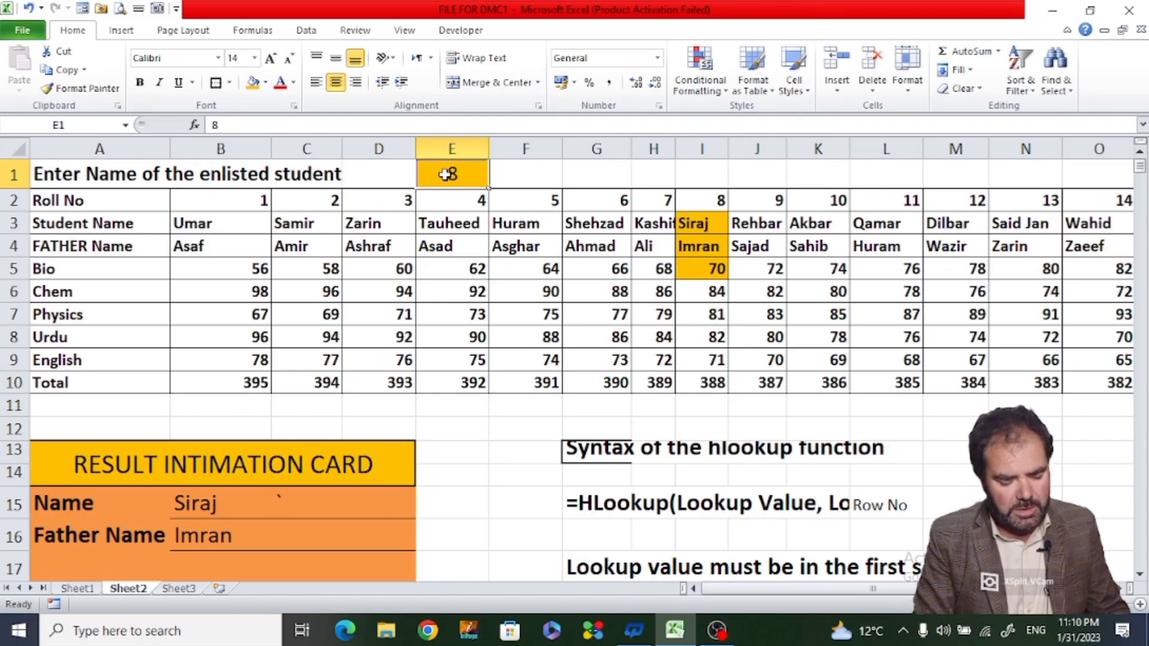
pyautogui.write('1')
pyautogui.press('Return')
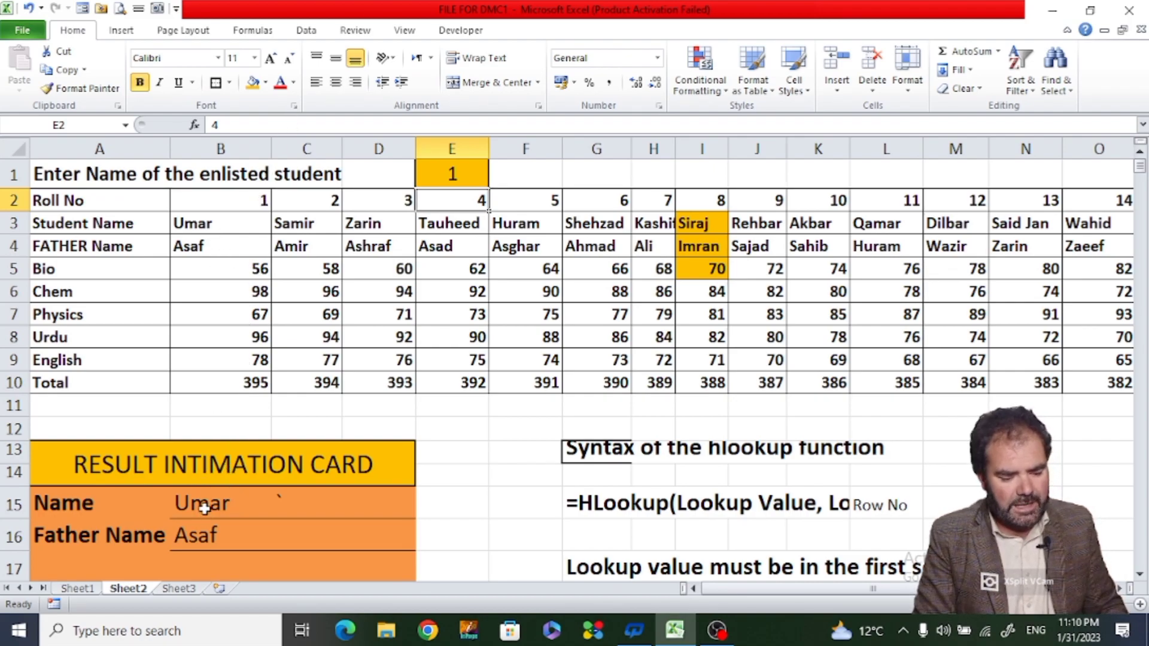
# Examine the result intimation card's names, marks, total and words for roll number 1.
pyautogui.click(207, 532)
pyautogui.press('Return')
pyautogui.press('Return')
pyautogui.press('Return')
pyautogui.press('Return')
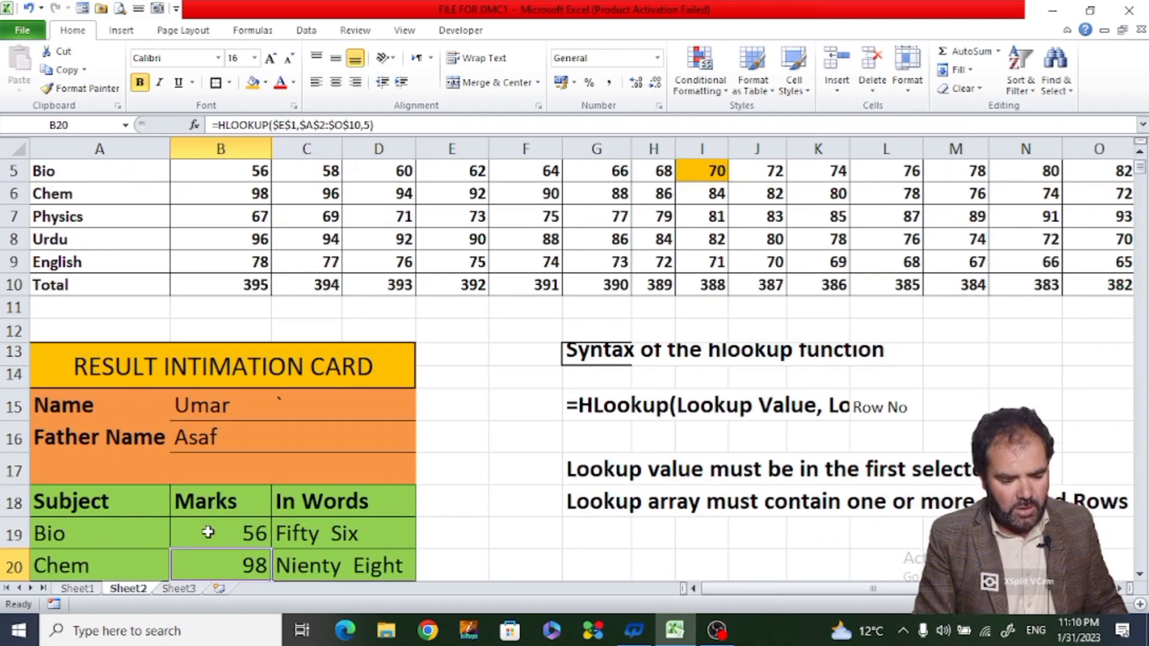
pyautogui.press('Return')
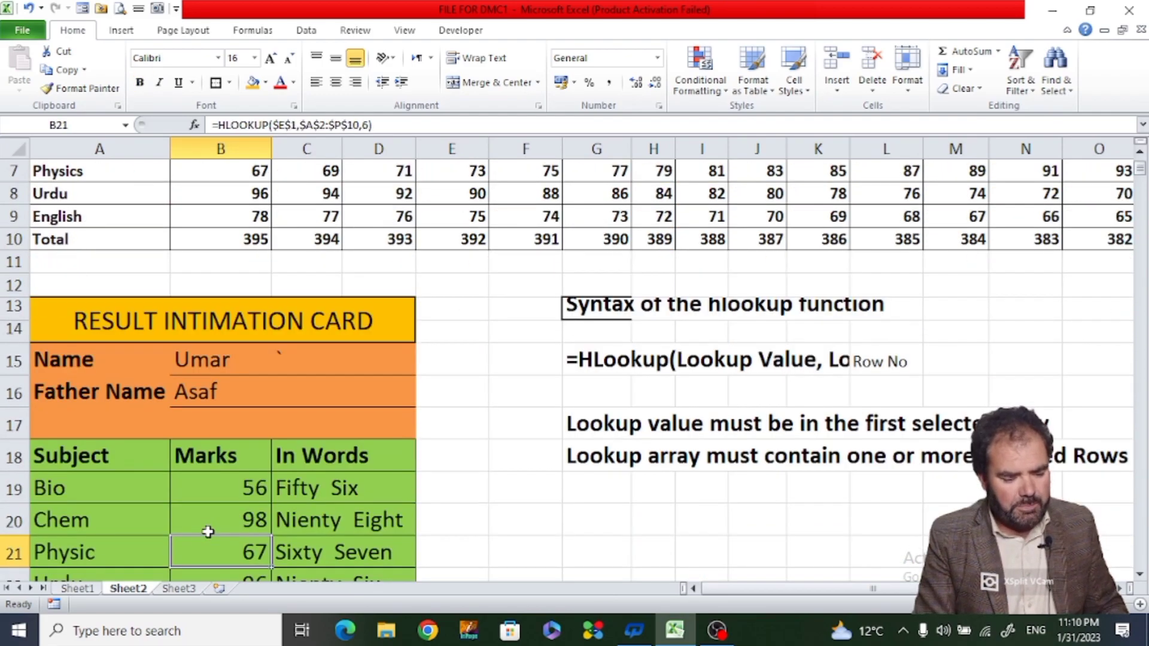
pyautogui.press('Return')
pyautogui.press('Return')
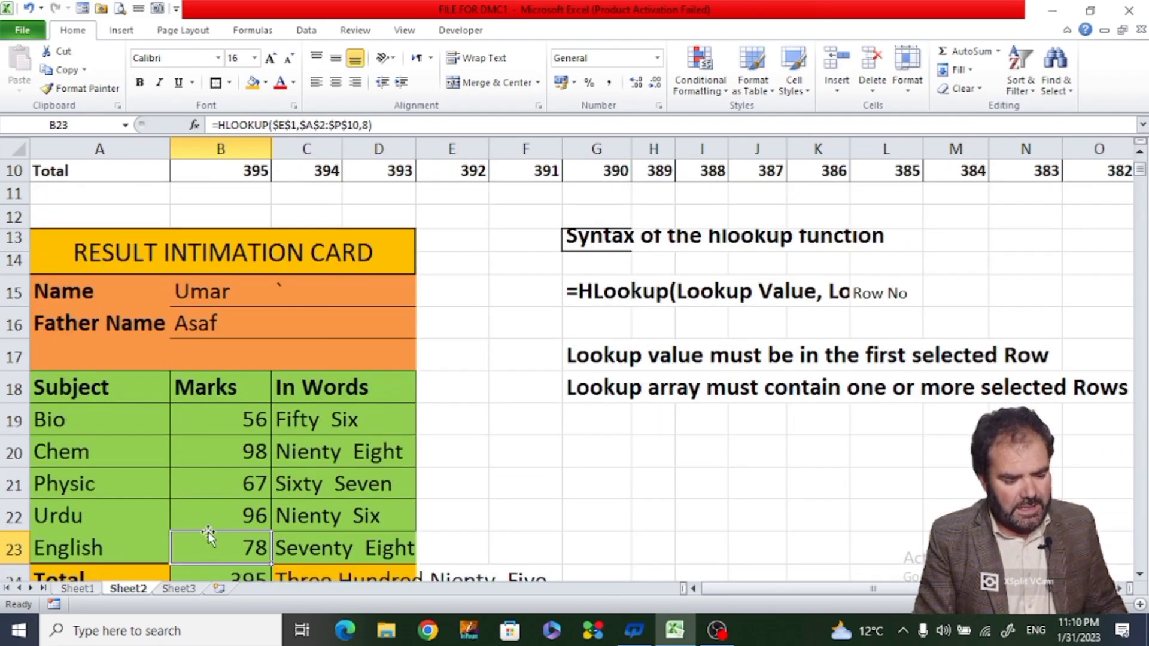
pyautogui.press('Return')
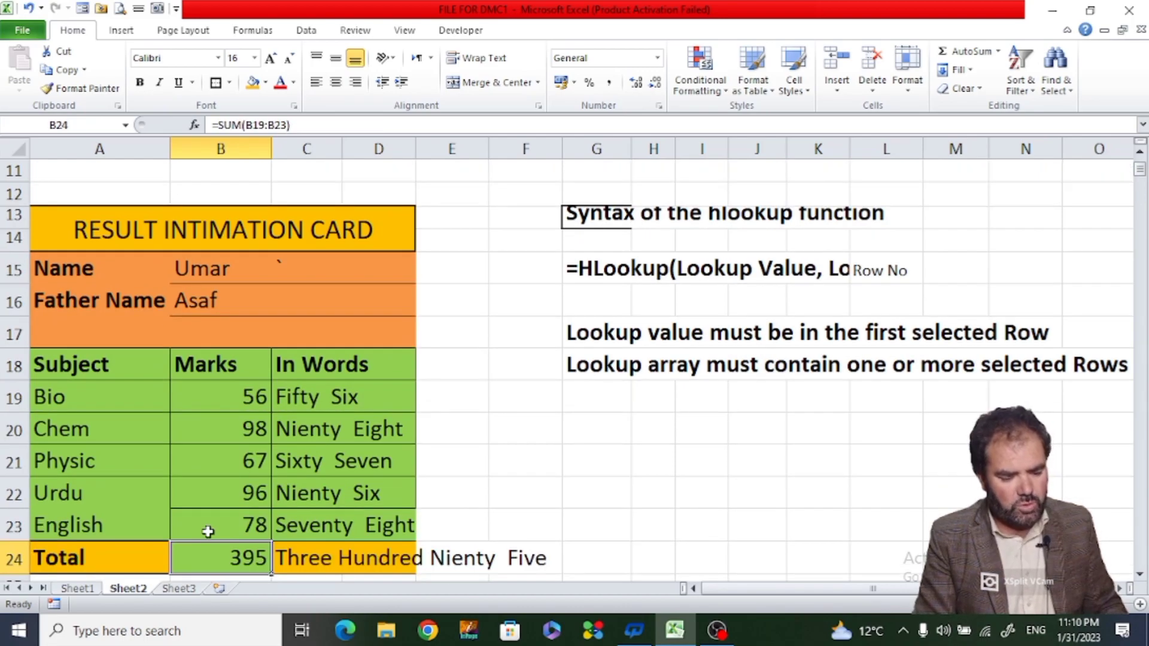
pyautogui.press('Return')
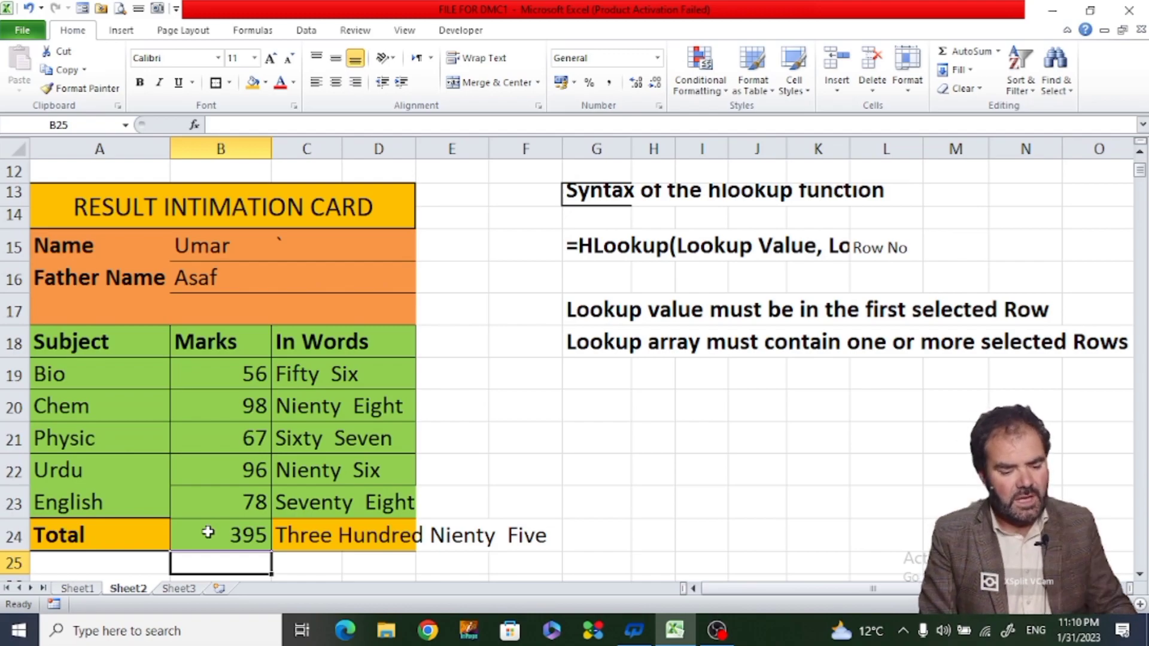
# Set the lookup roll number in E1 to 12.
pyautogui.press('Up')
pyautogui.press('Up')
pyautogui.press('Up')
pyautogui.press('Up')
pyautogui.press('Up')
pyautogui.press('Up')
pyautogui.press('Up')
pyautogui.press('Up')
pyautogui.press('Up')
pyautogui.press('Up')
pyautogui.press('Up')
pyautogui.press('Up')
pyautogui.press('Up')
pyautogui.press('Up')
pyautogui.press('Up')
pyautogui.press('Up')
pyautogui.press('Up')
pyautogui.press('Up')
pyautogui.press('Up')
pyautogui.press('Up')
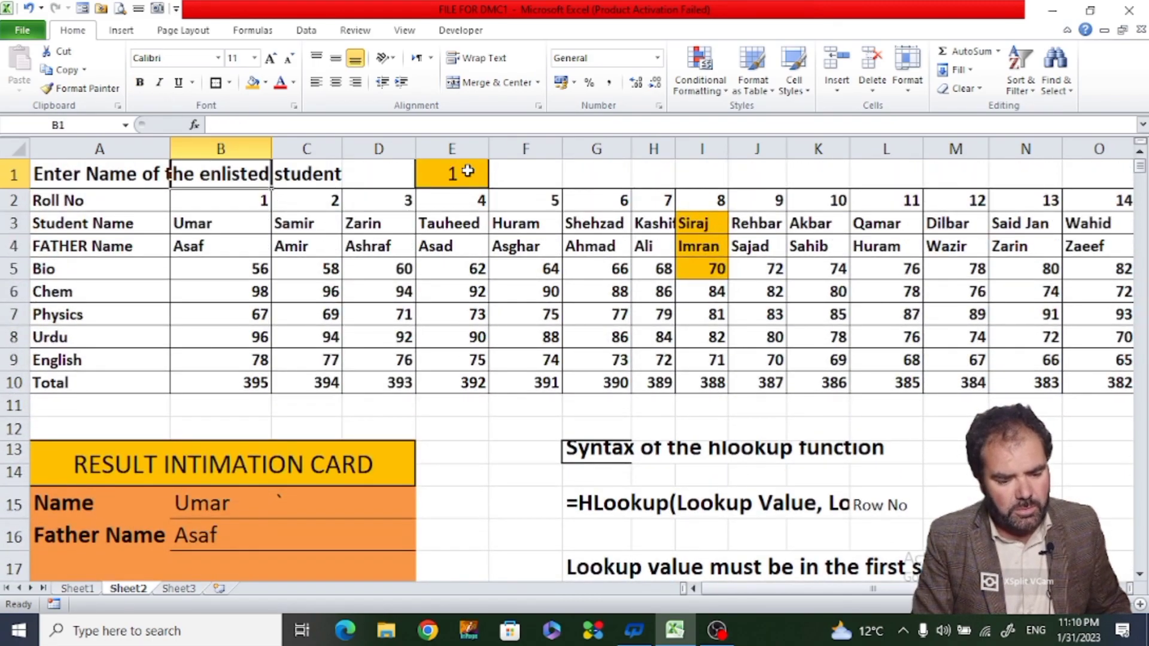
pyautogui.click(466, 172)
pyautogui.write('12')
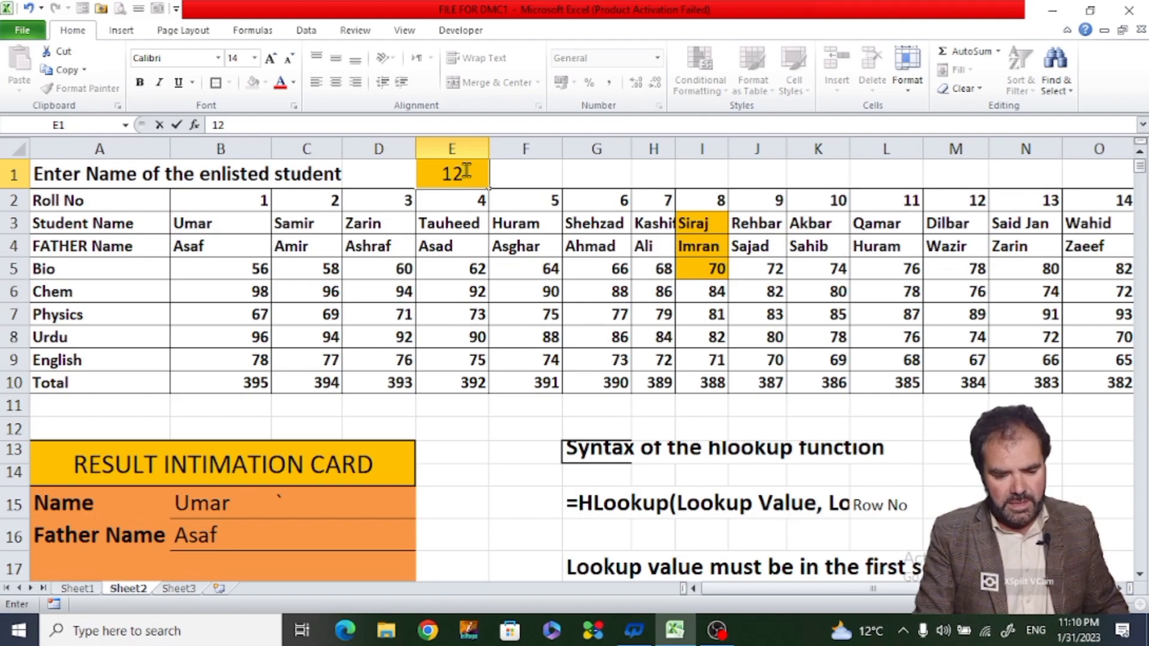
pyautogui.press('Return')
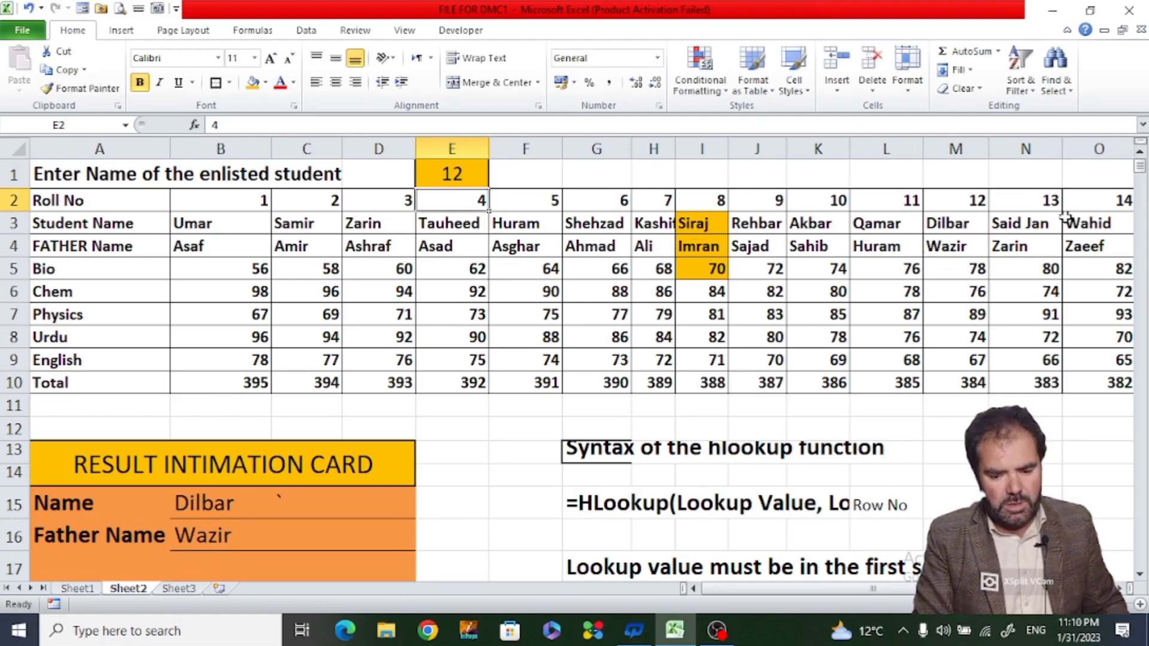
# Highlight the names, marks and total of roll number 12 in M3:M10 with the orange fill color.
pyautogui.click(962, 225)
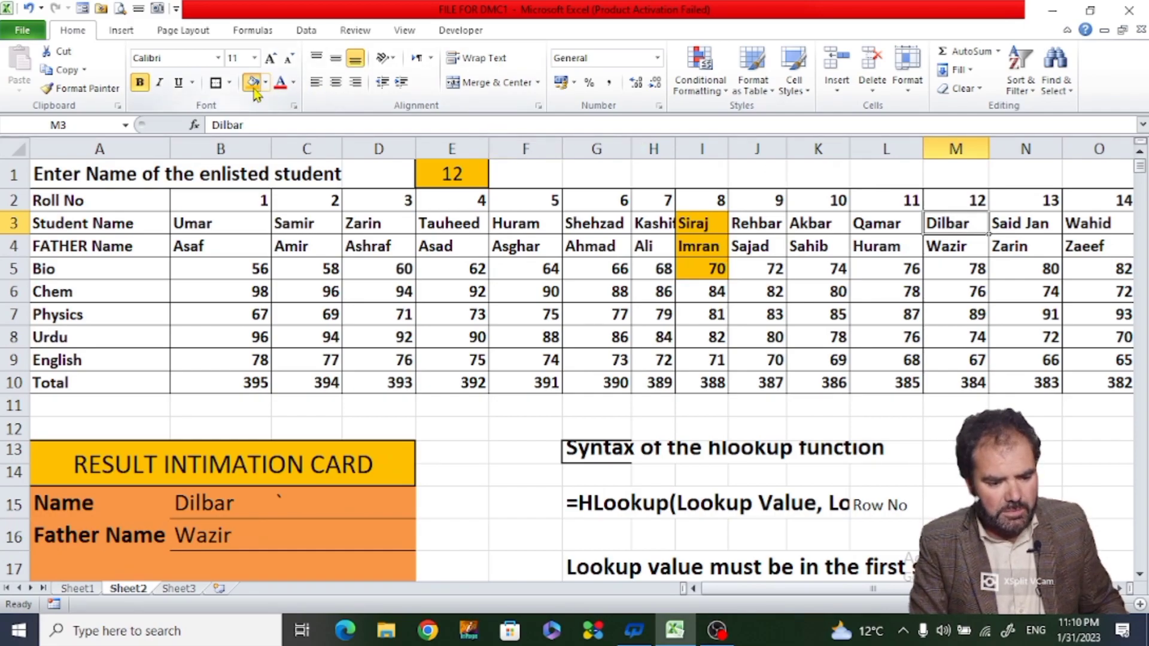
pyautogui.click(253, 84)
pyautogui.click(960, 247)
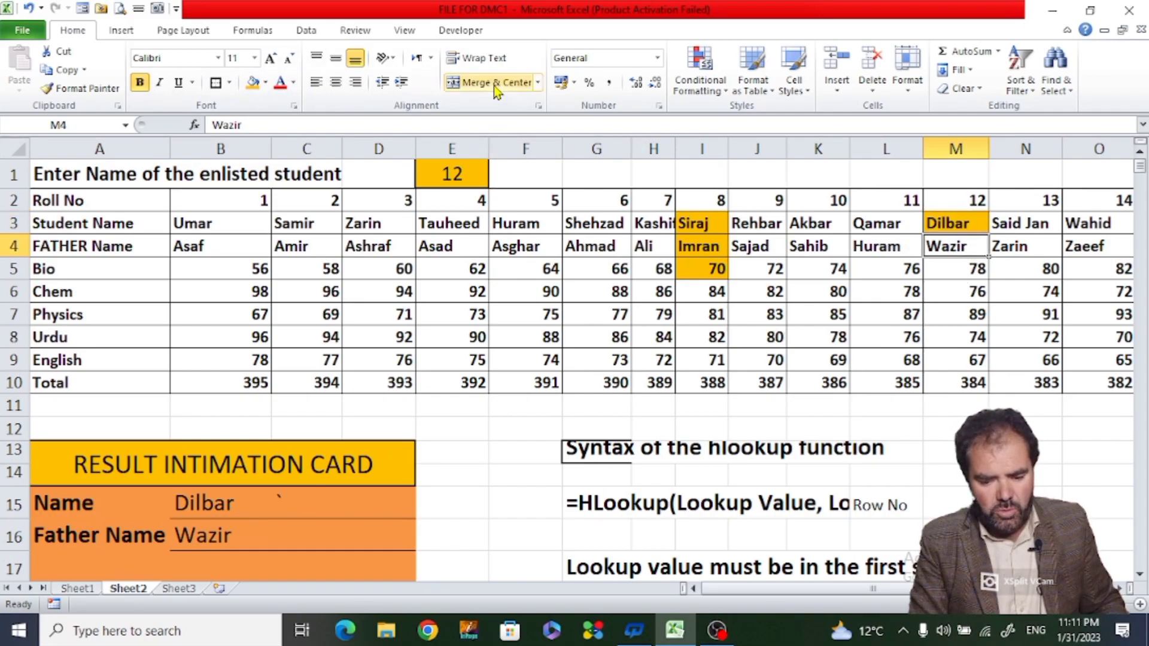
pyautogui.click(254, 84)
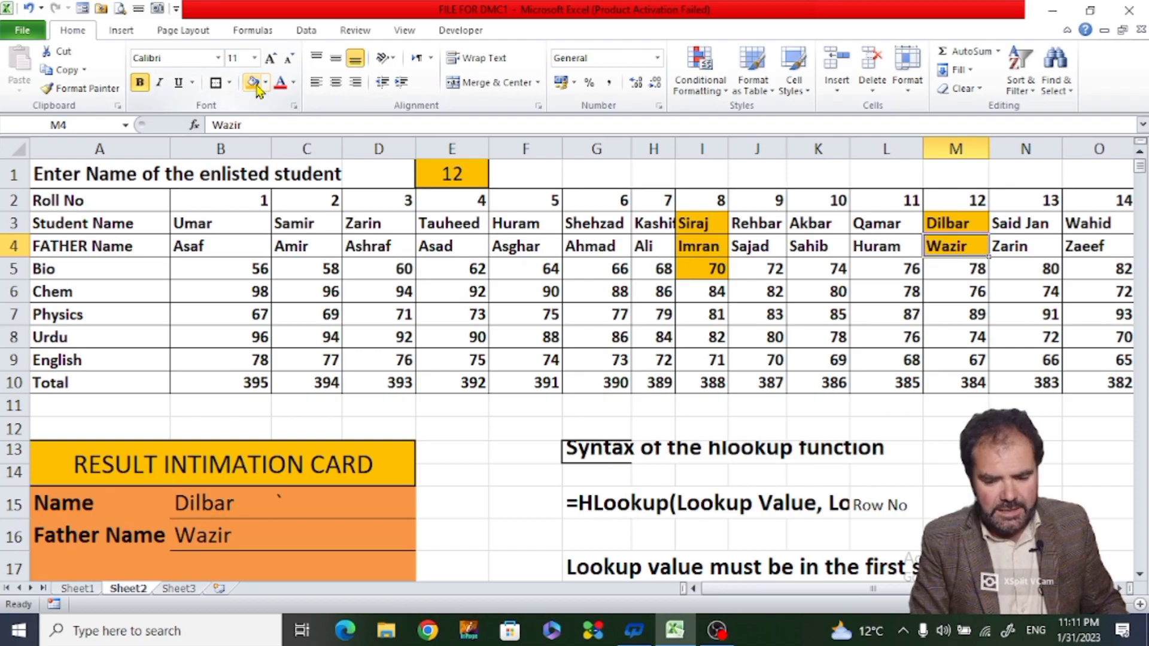
pyautogui.moveTo(951, 274); pyautogui.dragTo(958, 382)
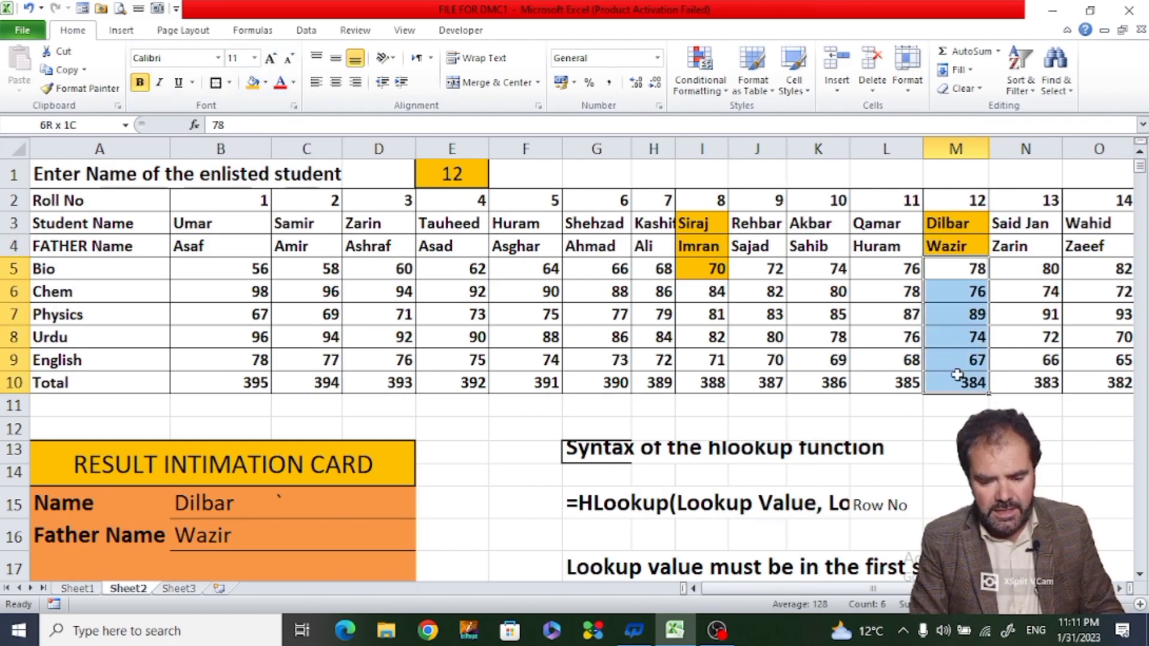
pyautogui.click(253, 84)
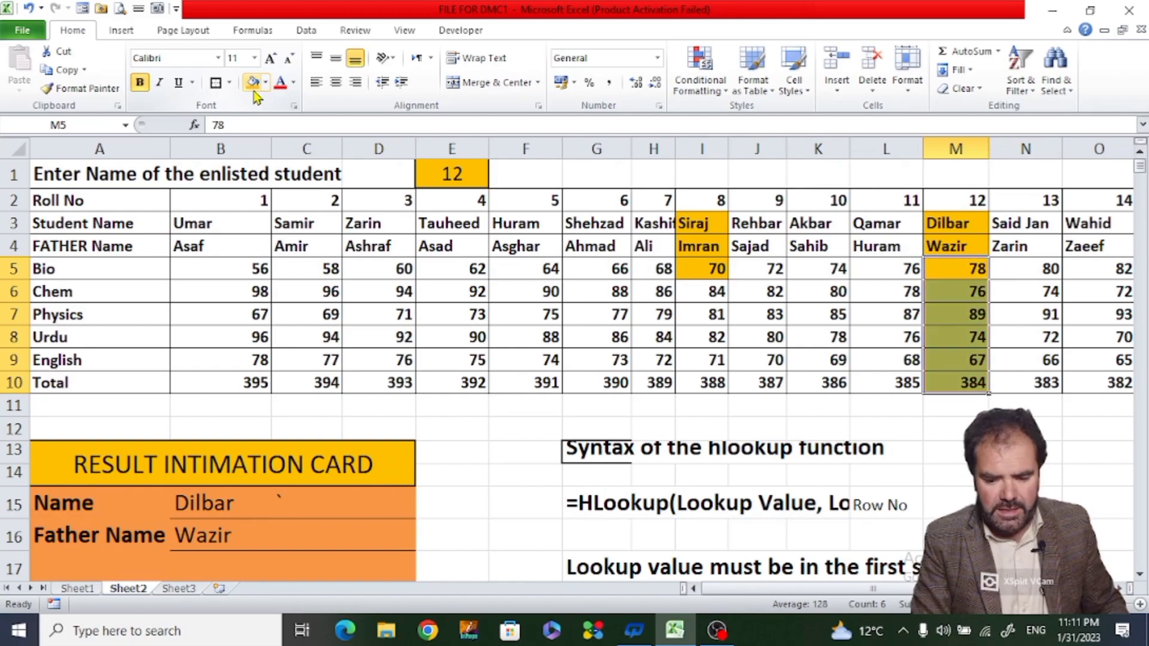
# Compare the result intimation card's marks, total and words with the highlighted roll number 12 data.
pyautogui.click(224, 519)
pyautogui.press('Down')
pyautogui.press('Down')
pyautogui.press('Down')
pyautogui.press('Down')
pyautogui.press('Down')
pyautogui.press('Down')
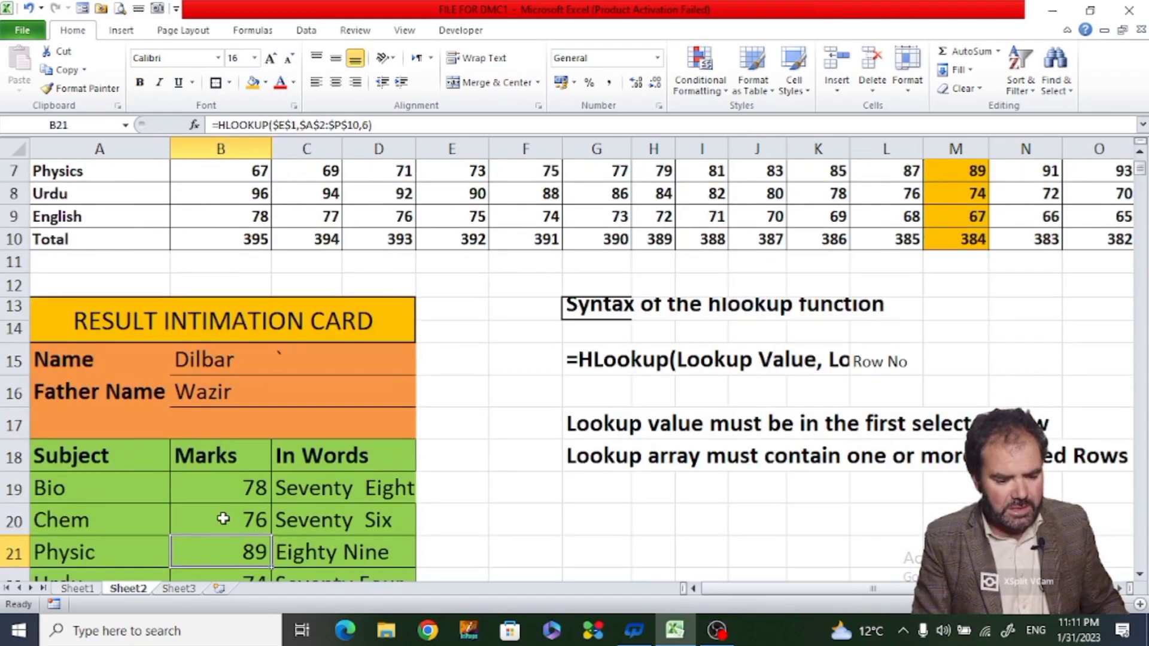
pyautogui.press('Down')
pyautogui.press('Down')
pyautogui.press('Down')
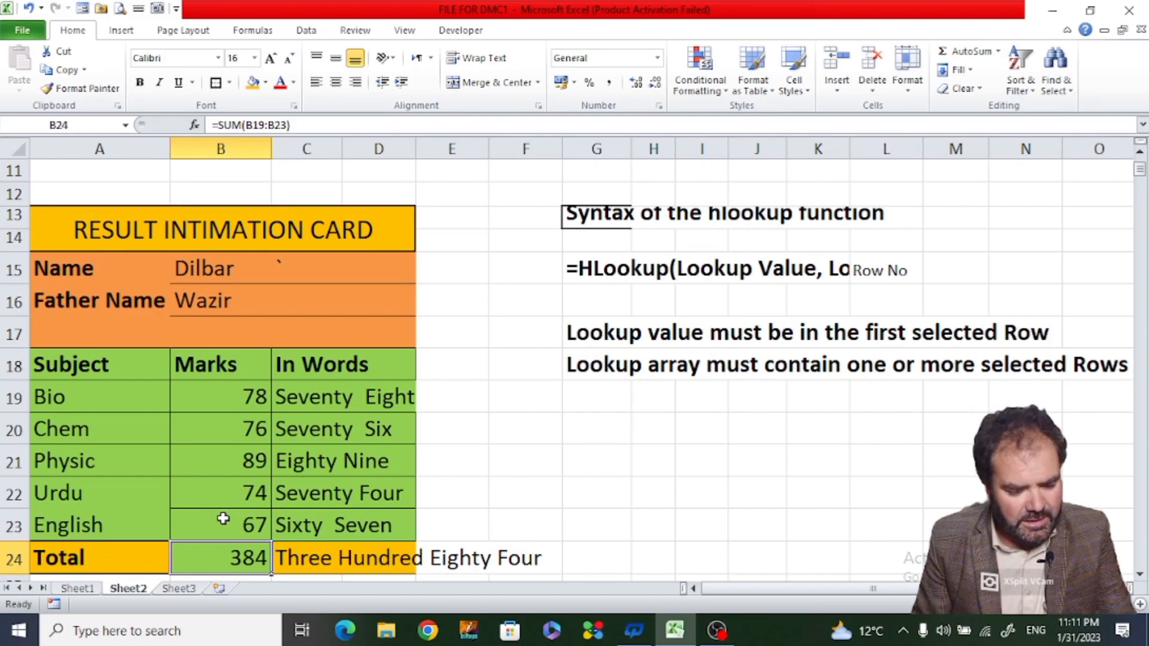
pyautogui.press('Down')
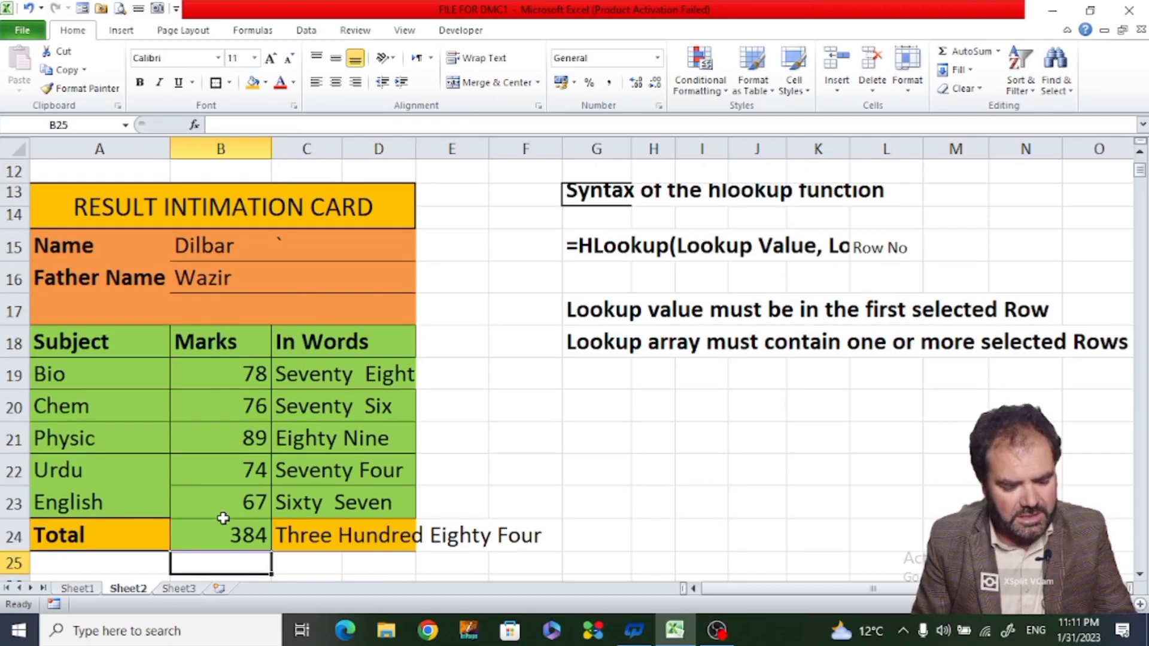
# Recheck the names, subject marks and total in M3:M10 against the entries of the result intimation card in rows 15 to 24.
pyautogui.press('Up')
pyautogui.press('Up')
pyautogui.press('Up')
pyautogui.press('Up')
pyautogui.press('Up')
pyautogui.press('Up')
pyautogui.press('Up')
pyautogui.press('Up')
pyautogui.press('Up')
pyautogui.press('Up')
pyautogui.press('Up')
pyautogui.press('Up')
pyautogui.press('Up')
pyautogui.press('Up')
pyautogui.press('Up')
pyautogui.press('Up')
pyautogui.press('Up')
pyautogui.press('Up')
pyautogui.press('Up')
pyautogui.press('Up')
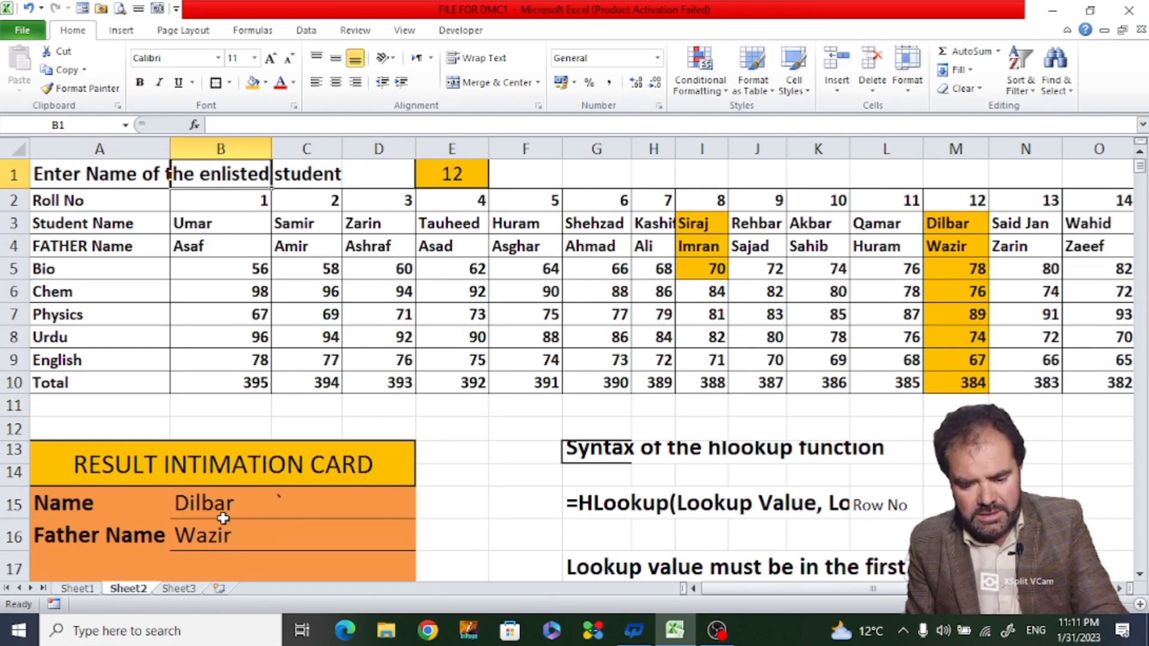
pyautogui.press('Down')
pyautogui.press('Down')
pyautogui.press('Down')
pyautogui.press('Down')
pyautogui.press('Down')
pyautogui.press('Down')
pyautogui.press('Down')
pyautogui.press('Down')
pyautogui.press('Down')
pyautogui.press('Down')
pyautogui.press('Down')
pyautogui.press('Down')
pyautogui.press('Down')
pyautogui.press('Down')
pyautogui.press('Down')
pyautogui.press('Down')
pyautogui.press('Down')
pyautogui.press('Down')
pyautogui.press('Down')
pyautogui.press('Down')
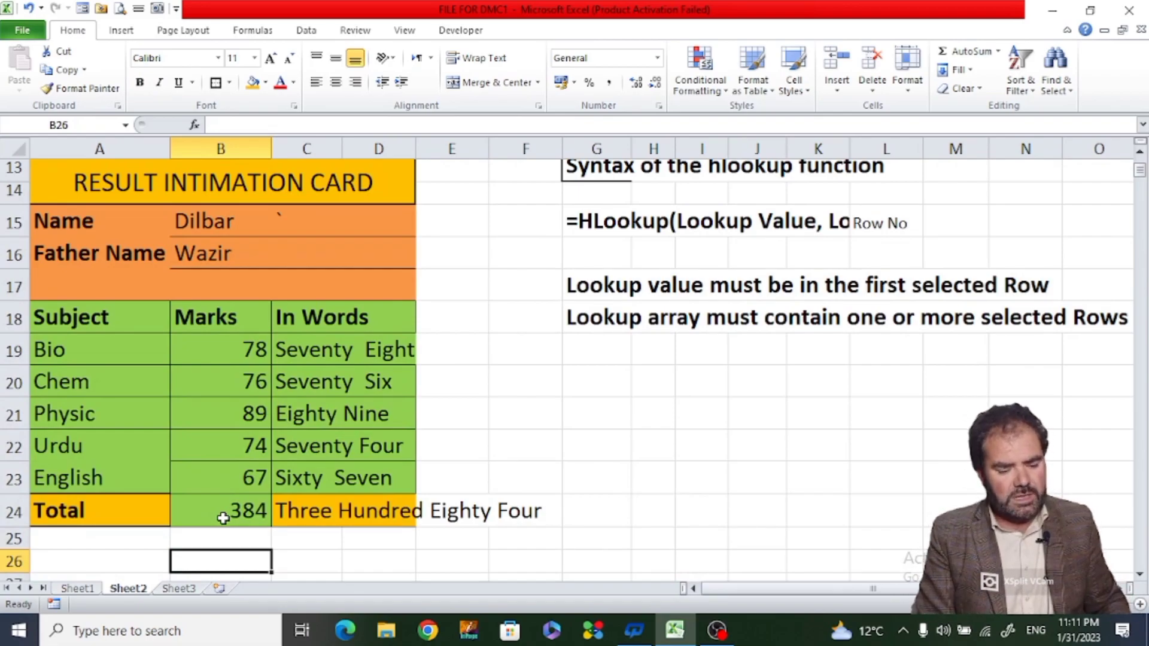
pyautogui.press('Up')
pyautogui.press('Up')
pyautogui.press('Up')
pyautogui.press('Up')
pyautogui.press('Up')
pyautogui.press('Up')
pyautogui.press('Up')
pyautogui.press('Up')
pyautogui.press('Up')
pyautogui.press('Up')
pyautogui.press('Up')
pyautogui.press('Up')
pyautogui.press('Up')
pyautogui.press('Up')
pyautogui.press('Up')
pyautogui.press('Up')
pyautogui.press('Up')
pyautogui.press('Up')
pyautogui.press('Up')
pyautogui.press('Up')
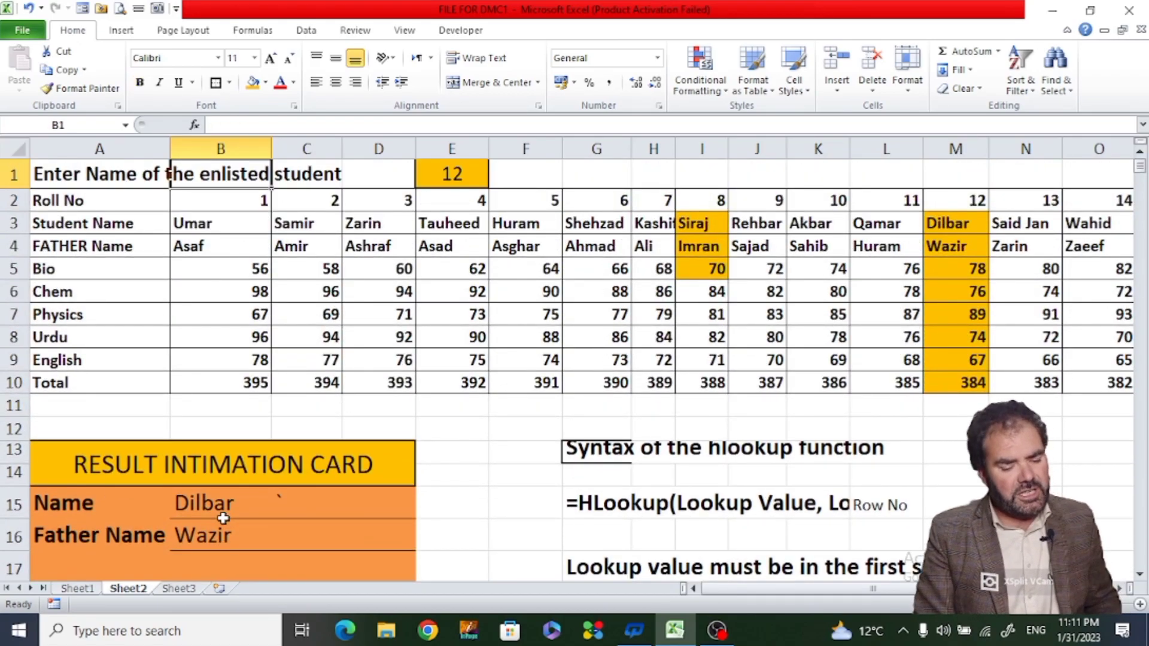
pyautogui.press('Down')
pyautogui.press('Down')
pyautogui.press('Down')
pyautogui.press('Down')
pyautogui.press('Down')
pyautogui.press('Down')
pyautogui.press('Down')
pyautogui.press('Down')
pyautogui.press('Down')
pyautogui.press('Down')
pyautogui.press('Down')
pyautogui.press('Down')
pyautogui.press('Down')
pyautogui.press('Down')
pyautogui.press('Down')
pyautogui.press('Down')
pyautogui.press('Down')
pyautogui.press('Down')
pyautogui.press('Down')
pyautogui.press('Down')
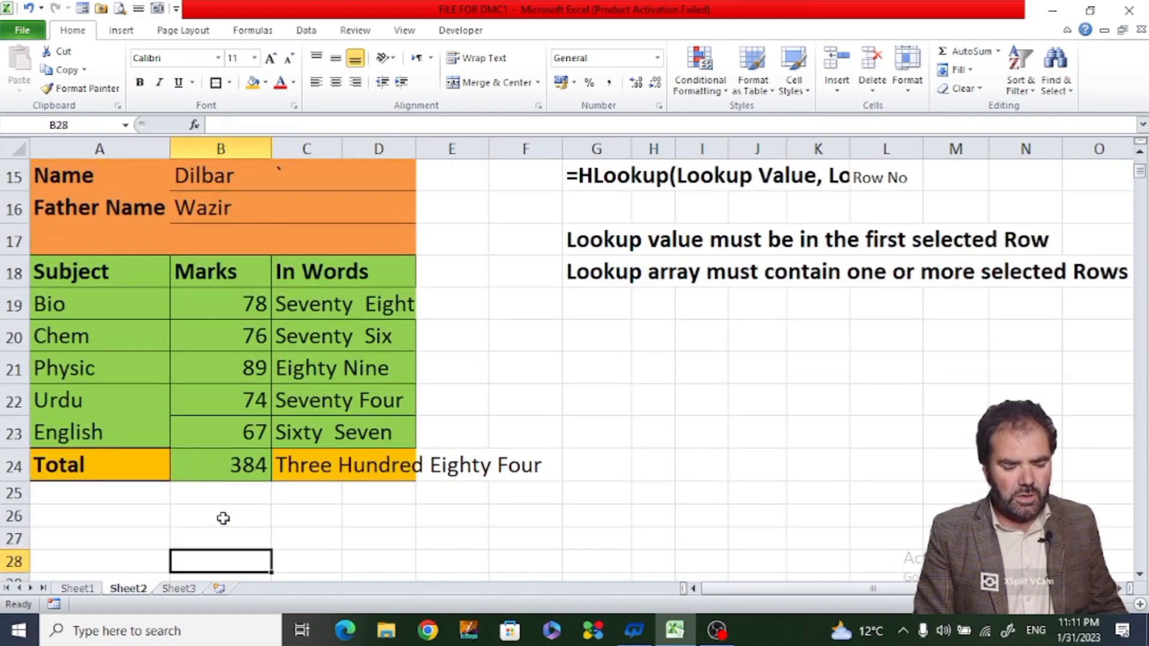
# Switch to Sheet1 to view its marks and totals in words.
pyautogui.click(77, 589)
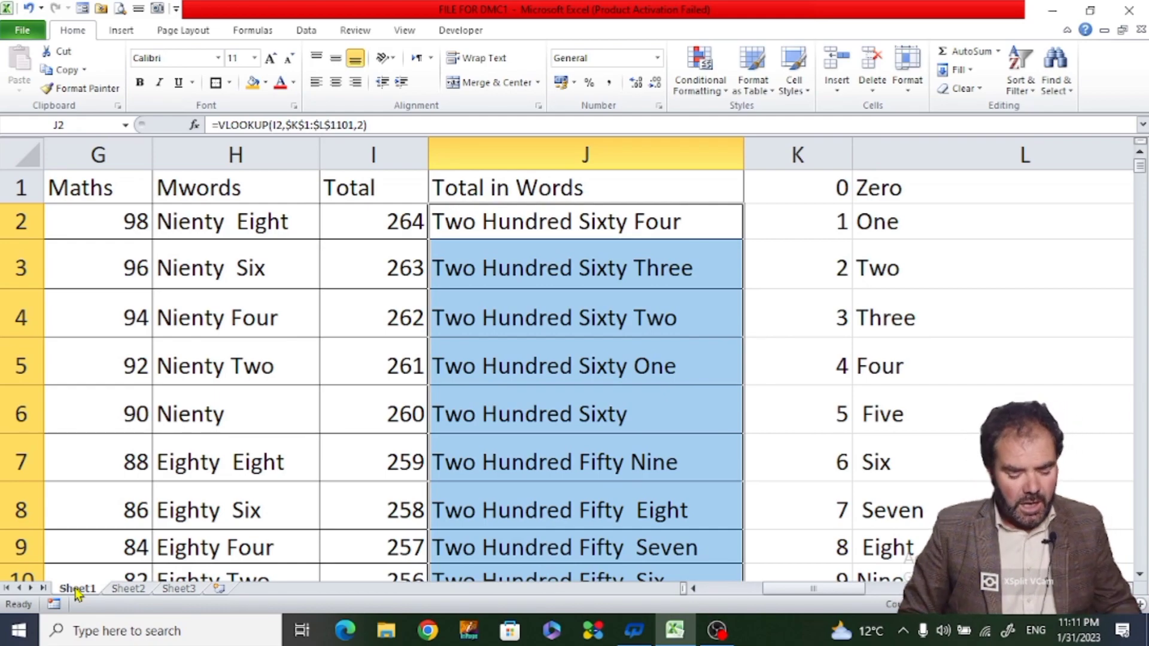
pyautogui.hotkey('alt', '1')
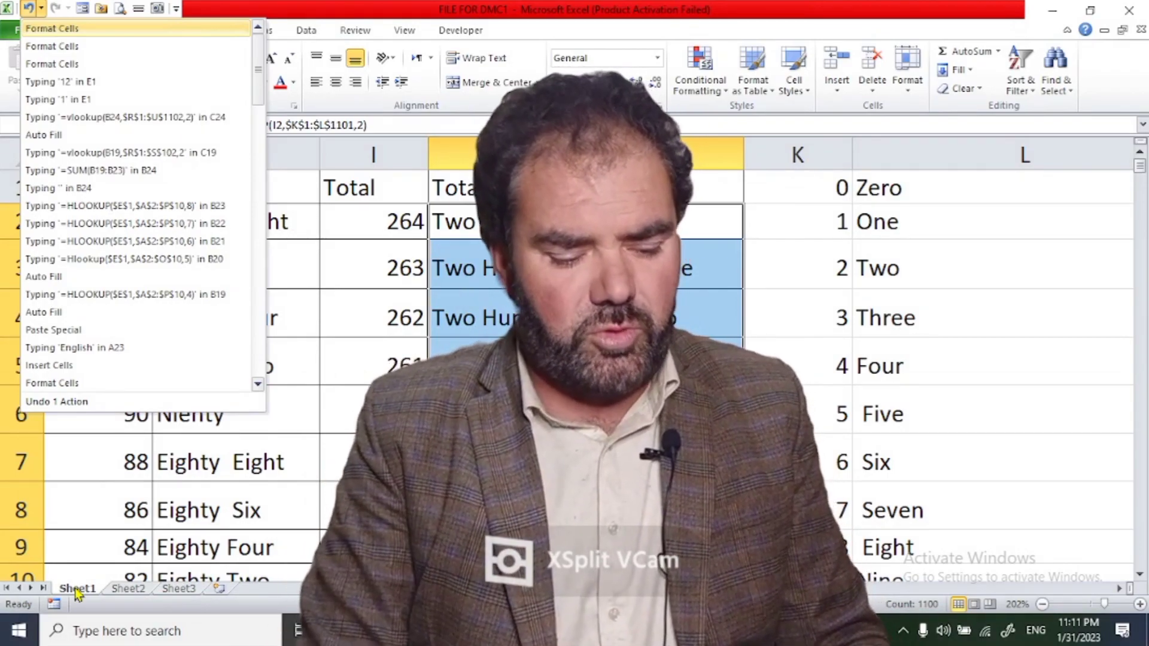
pyautogui.press('Escape')
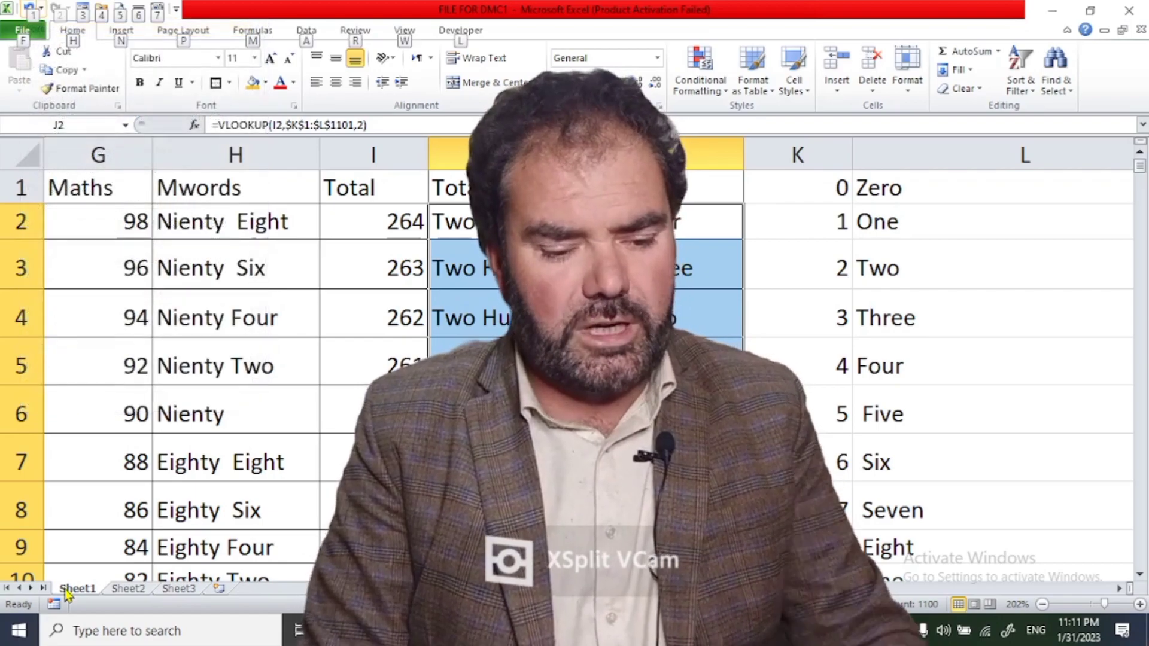